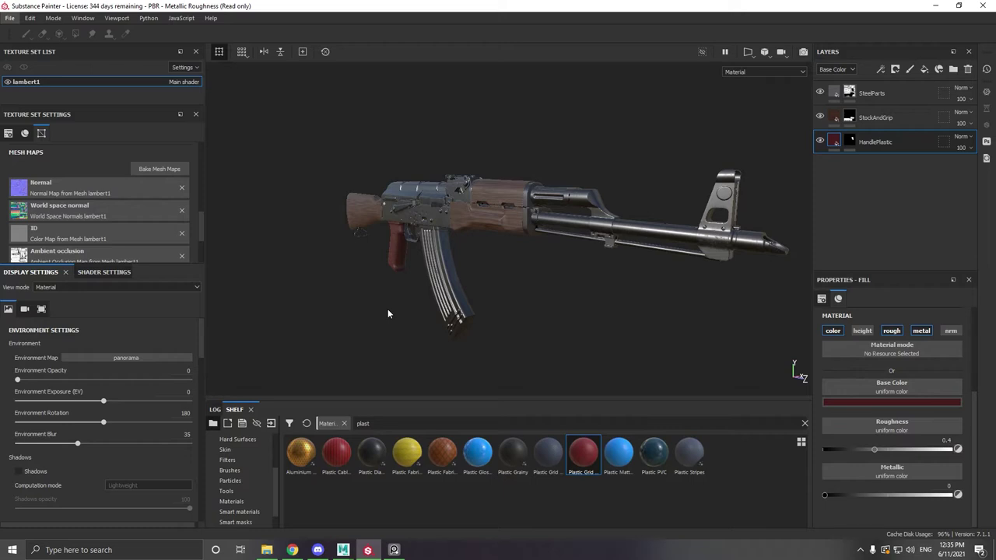
Switch to the PureRef reference board and examine the checkered panel on the pistol grip photos.
scroll(366, 214, "up", 3)
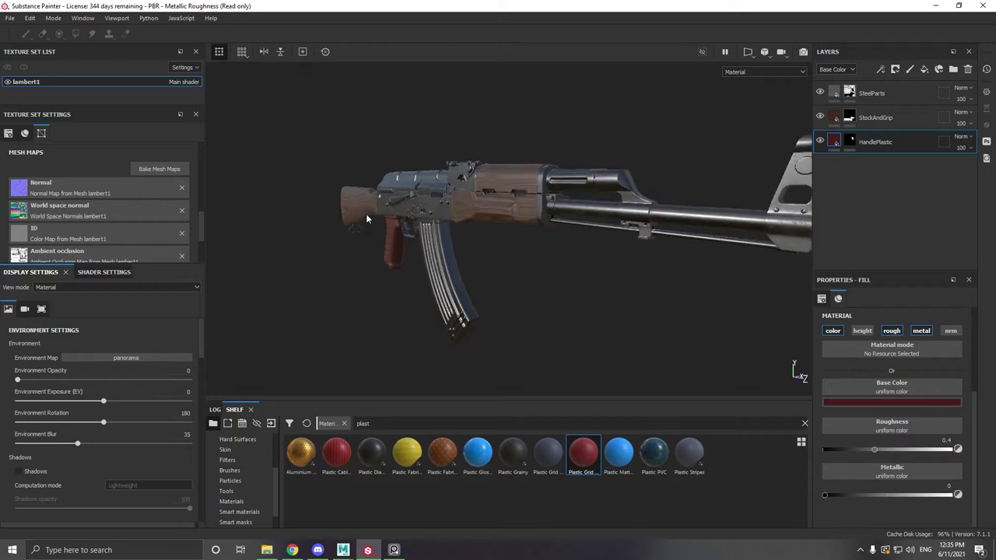
left_click_drag(347, 283, 422, 307, "alt")
scroll(344, 240, "up", 8)
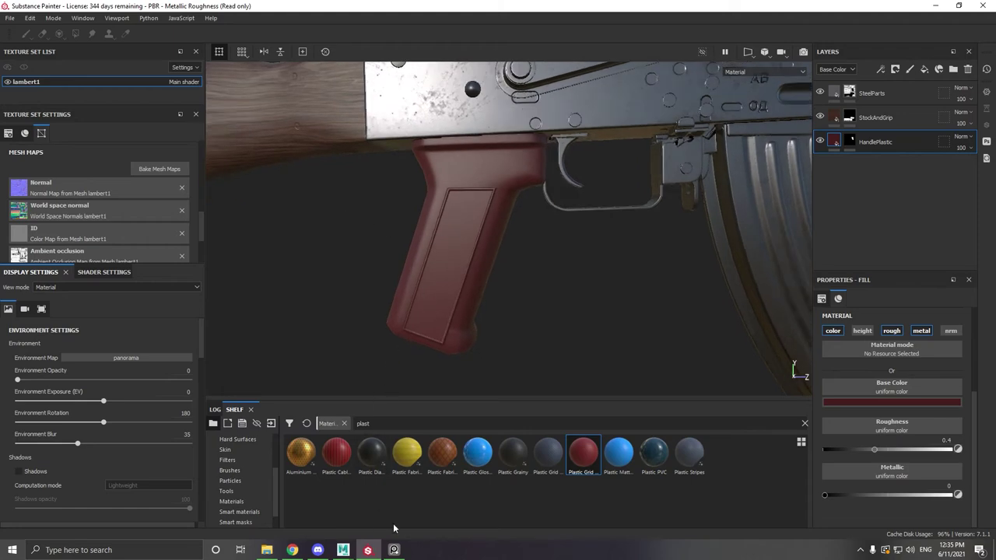
left_click(394, 550)
scroll(562, 274, "down", 6)
middle_click_drag(599, 89, 498, 156)
scroll(356, 125, "up", 1)
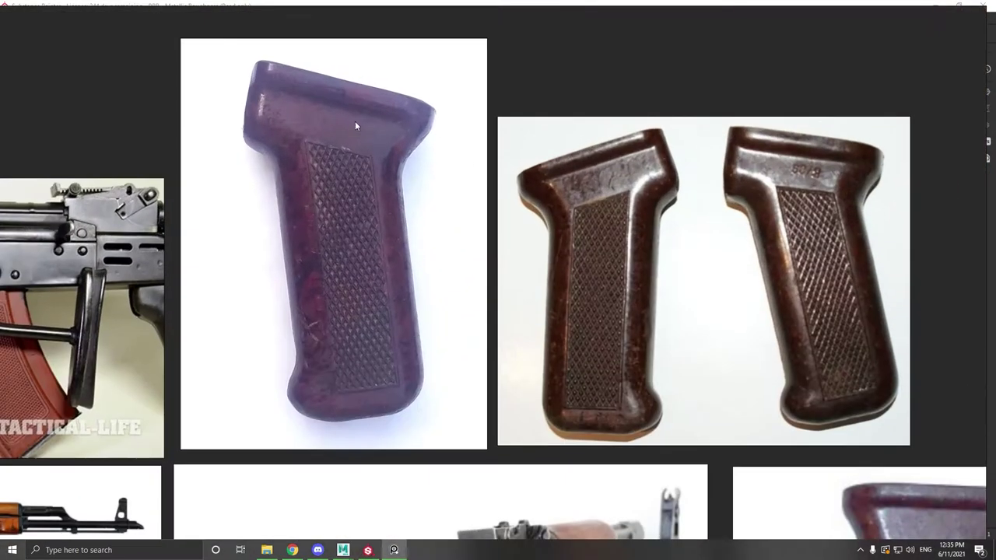
scroll(336, 162, "up", 6)
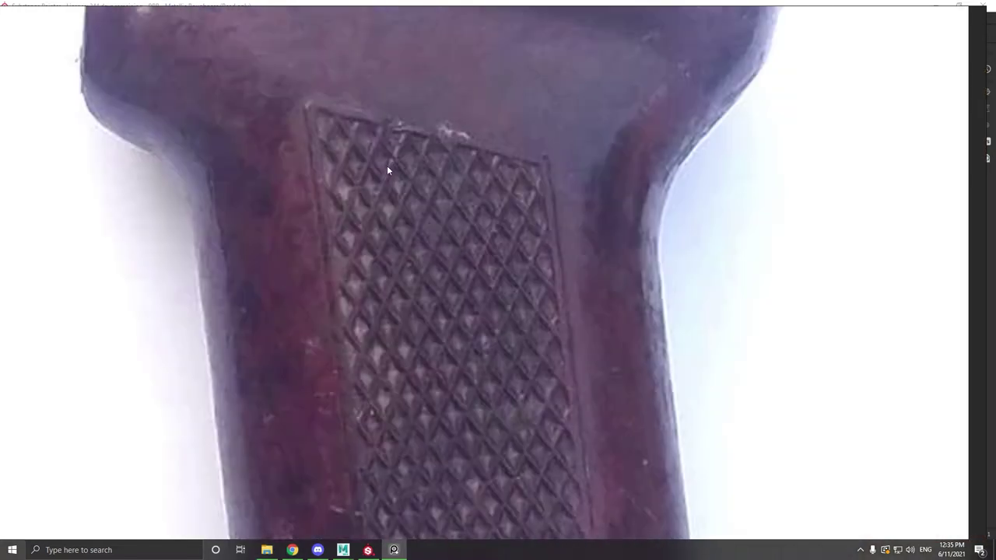
scroll(388, 171, "down", 5)
middle_click_drag(551, 284, 479, 219)
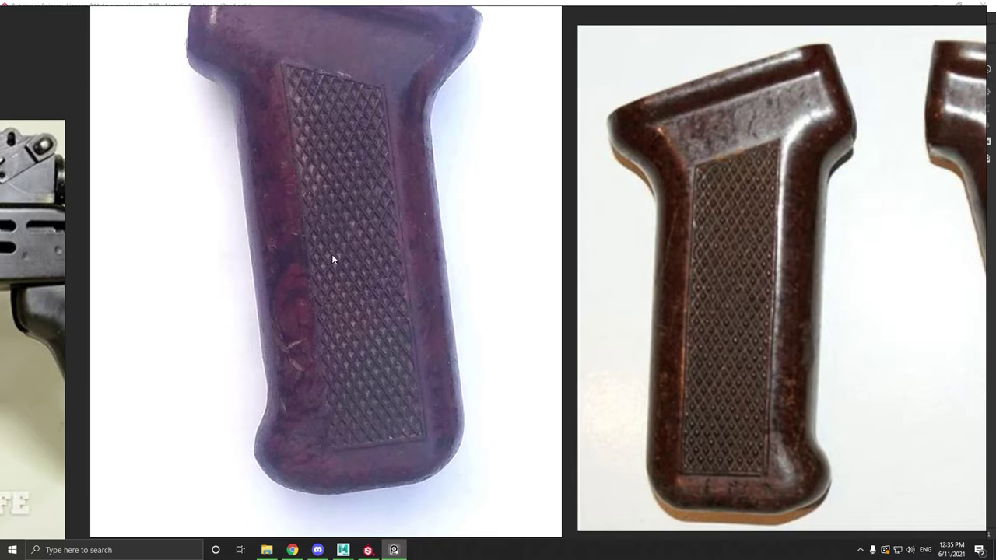
Switch back to Substance Painter and add the Plastic Grid Small material as a layer directly below HandlePlastic.
left_click(368, 550)
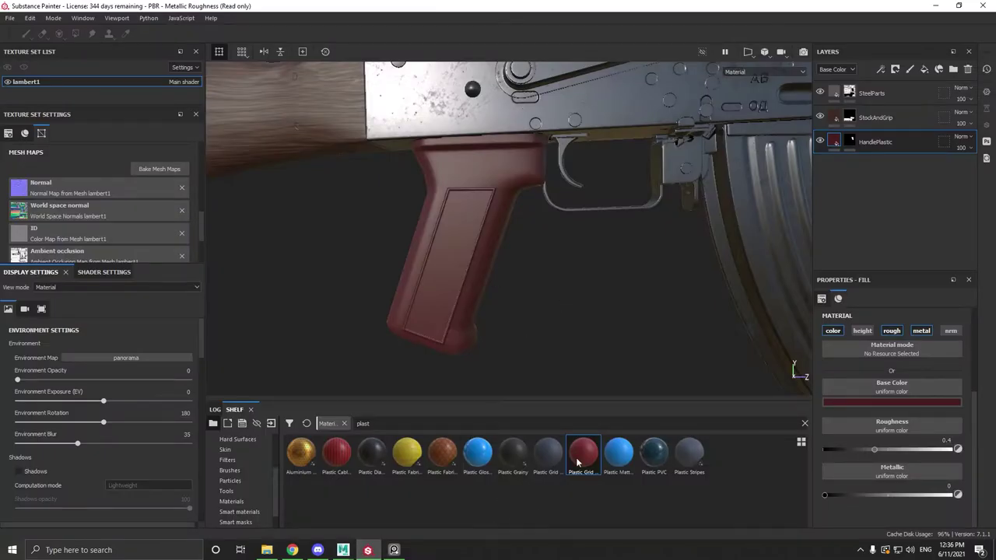
left_click_drag(587, 458, 861, 180)
scroll(571, 173, "up", 2)
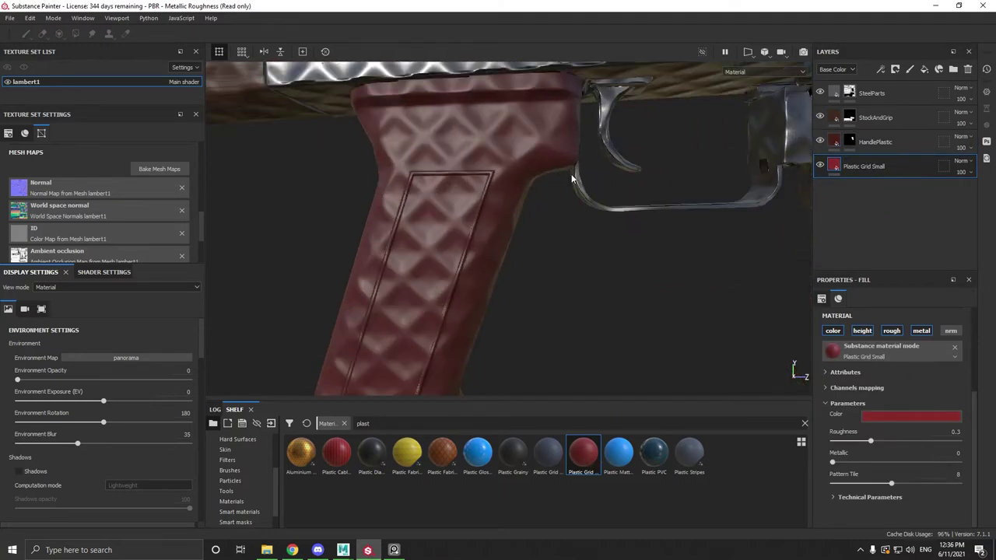
scroll(544, 180, "down", 5)
scroll(610, 235, "down", 3)
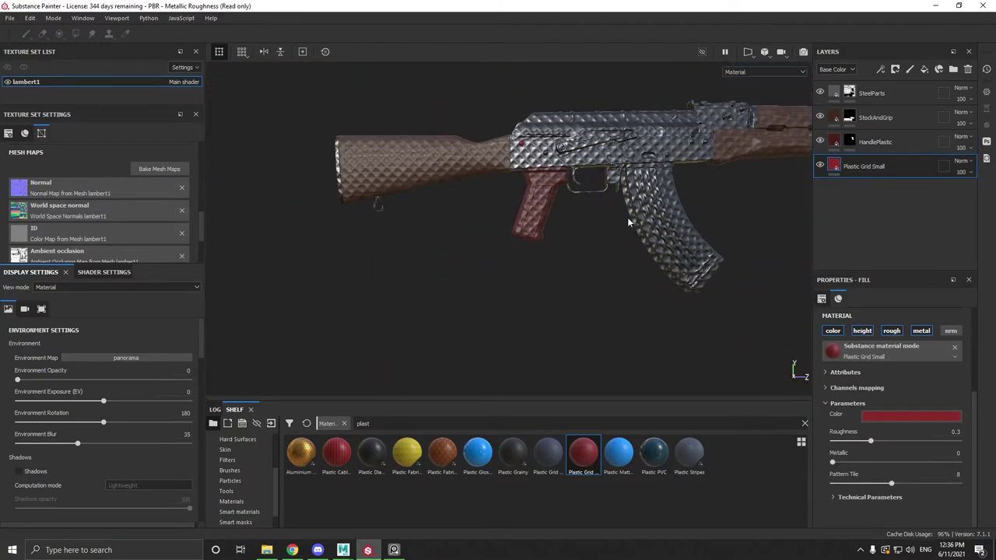
middle_click_drag(711, 217, 589, 272)
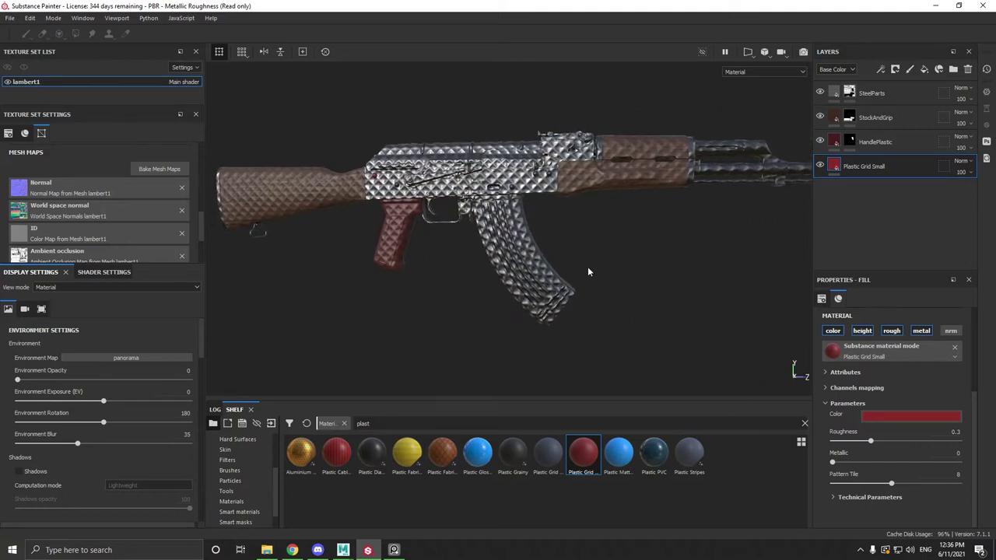
Add a black mask to the Plastic Grid Small layer and reveal only the pistol grip with a mesh polygon fill.
right_click(864, 167)
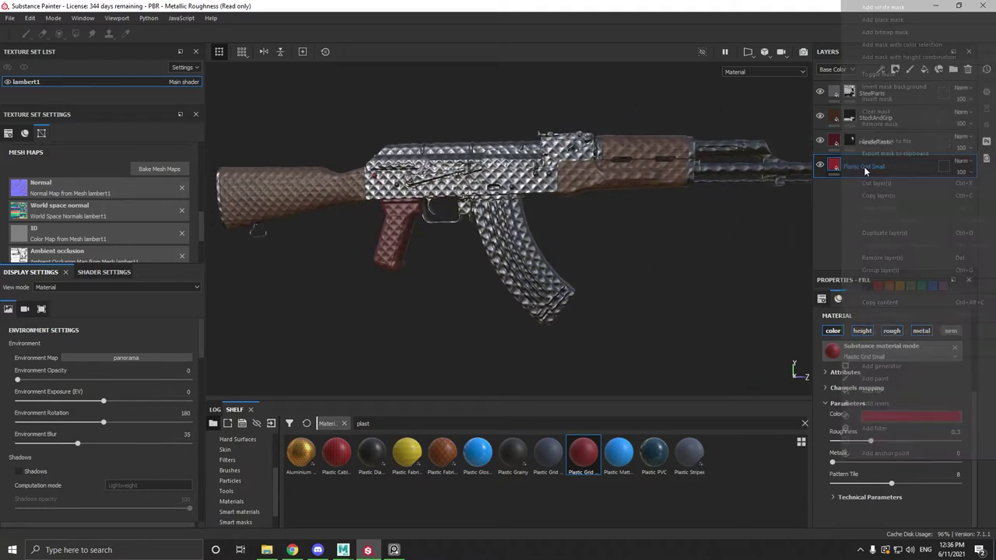
left_click(896, 20)
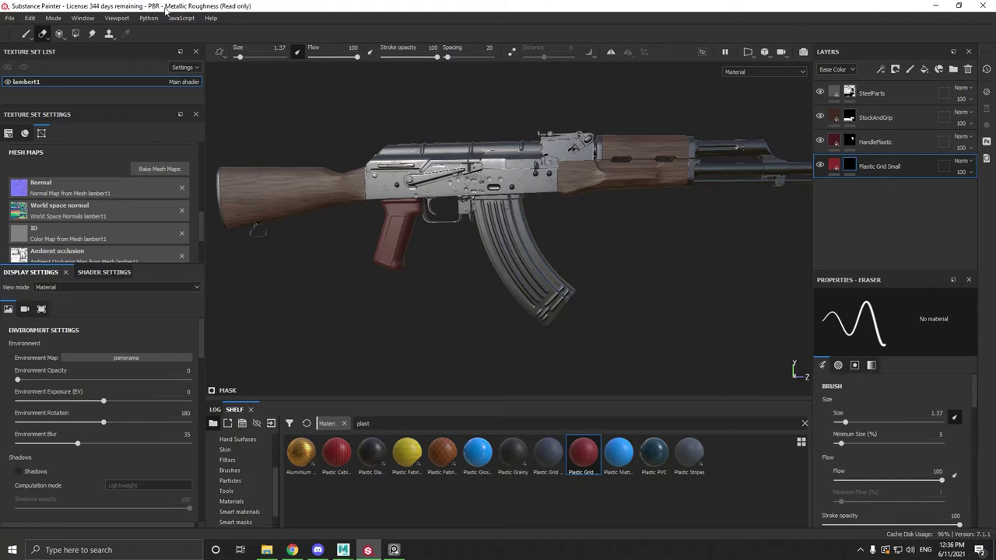
left_click(76, 33)
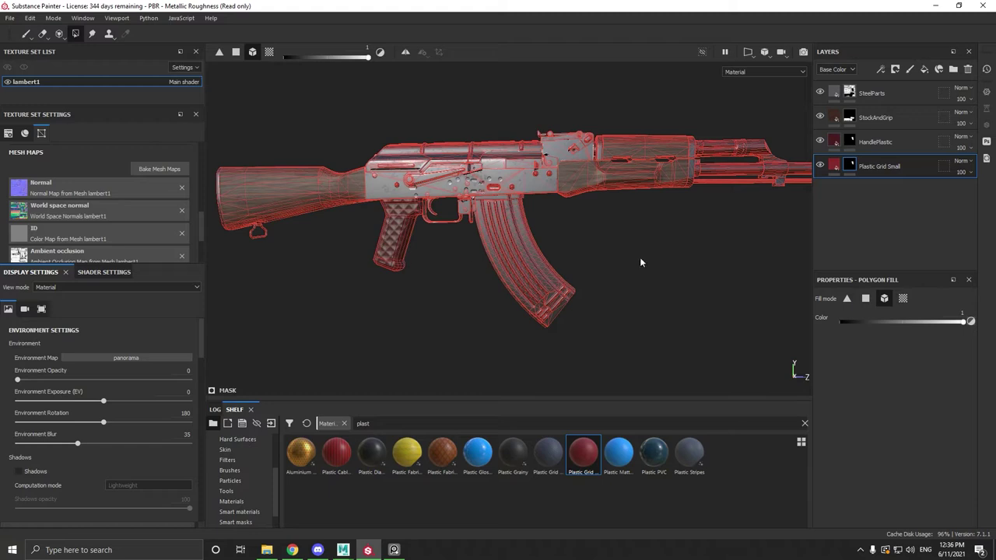
left_click(26, 33)
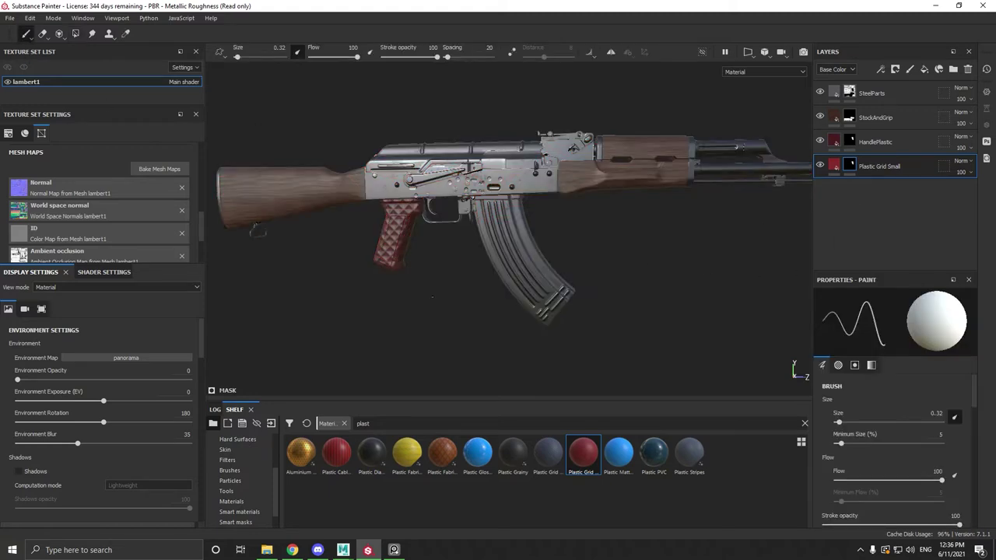
Set the Pattern Tile of the Plastic Grid Small material to 35.
scroll(438, 315, "up", 3)
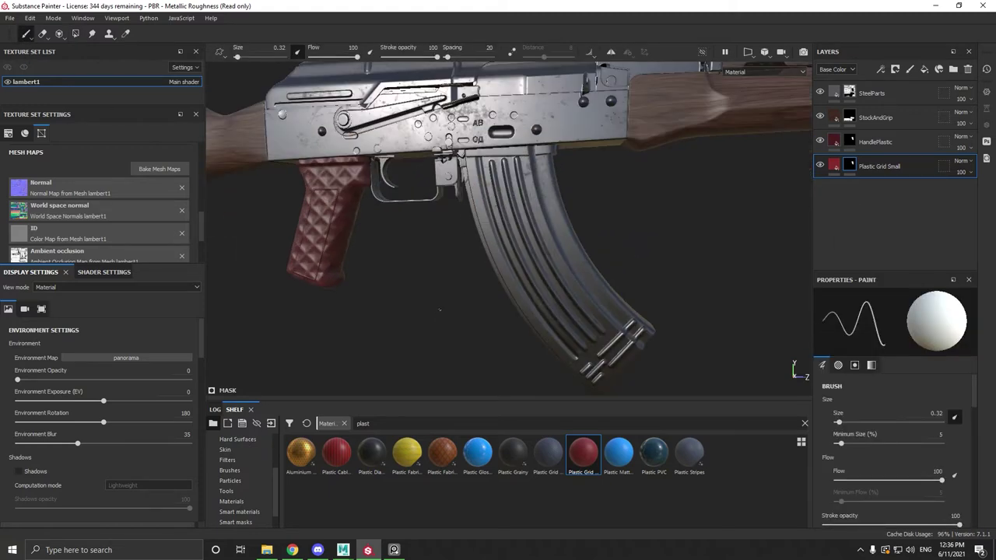
middle_click_drag(309, 260, 402, 277, "alt")
scroll(402, 277, "up", 1)
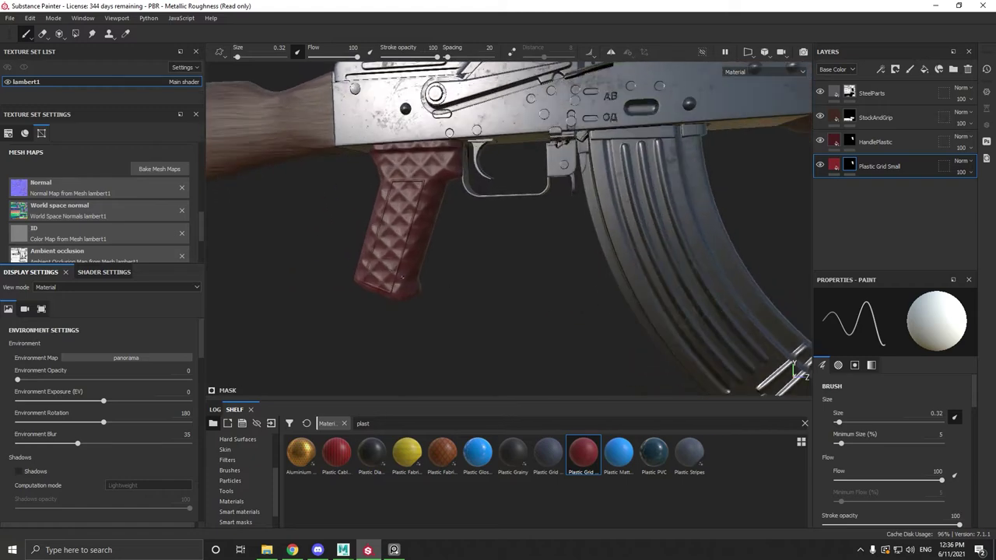
left_click(834, 166)
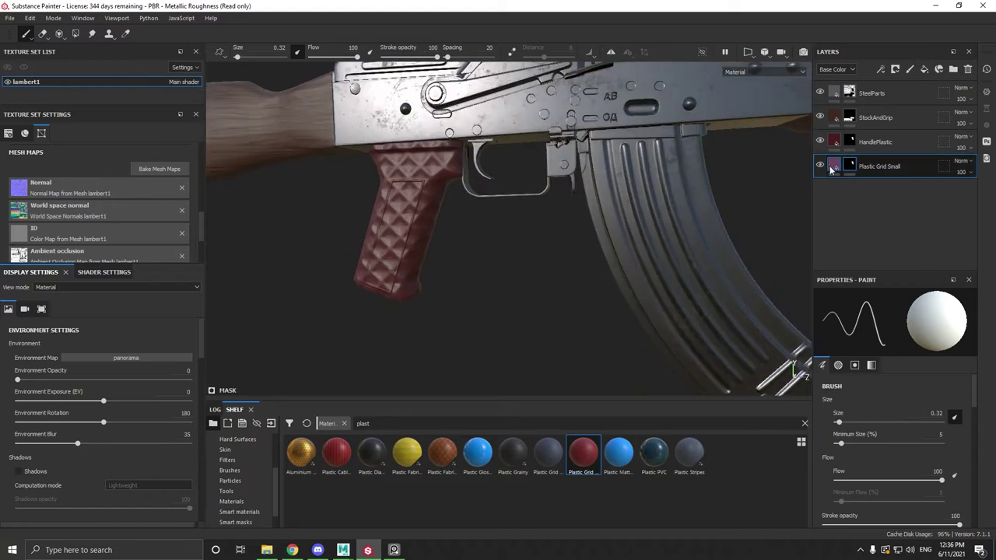
left_click_drag(884, 475, 965, 480)
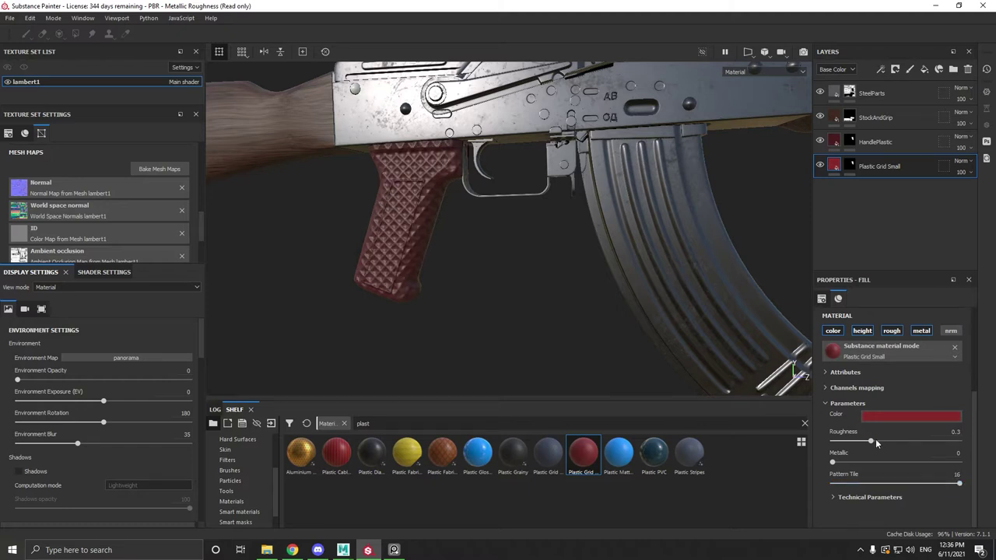
left_click(957, 474)
type("20")
key("Return")
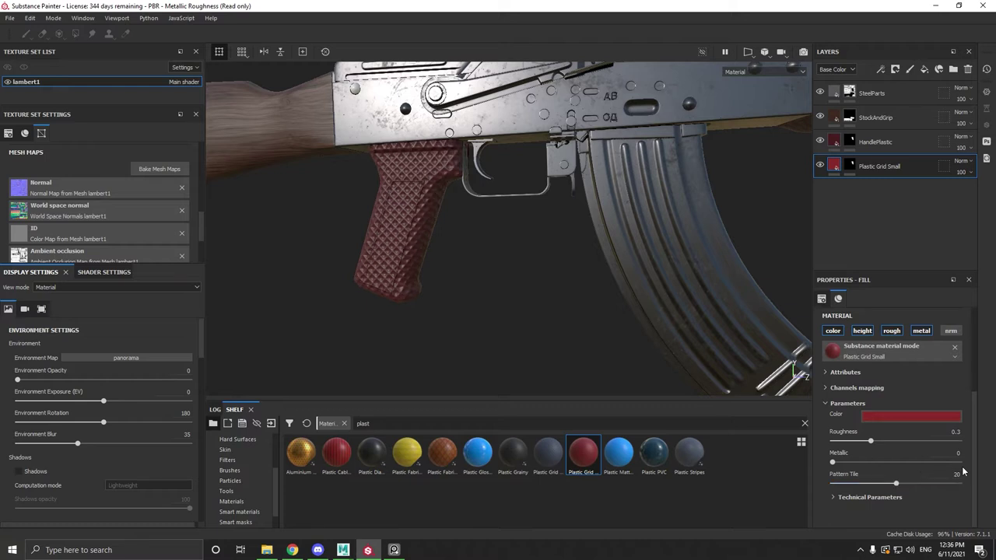
left_click_drag(893, 487, 945, 484)
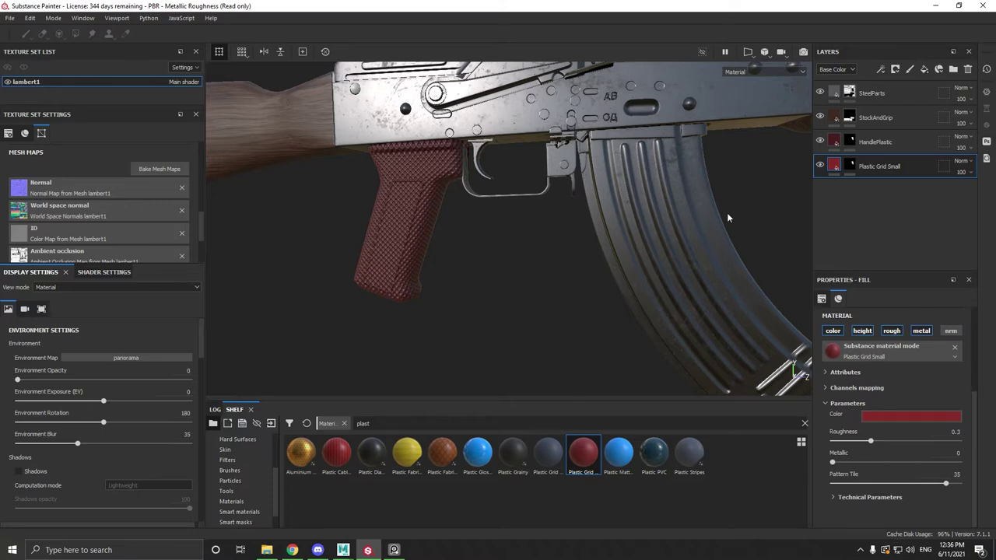
On the Plastic Grid Small mask, erase a straight line along the upper border of the grip's inset panel with a size 0.32 eraser.
left_click(852, 169)
scroll(431, 297, "up", 5)
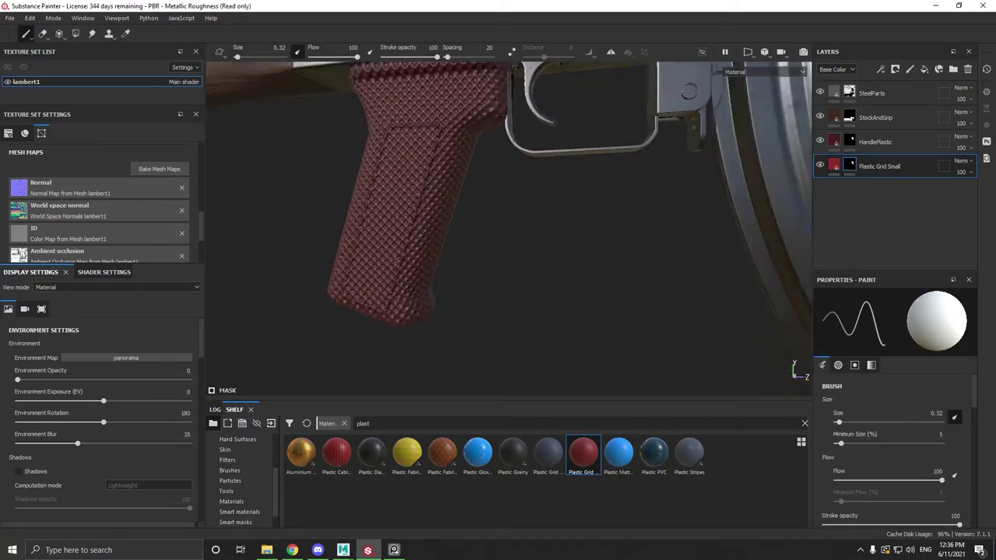
scroll(438, 259, "down", 2)
scroll(434, 259, "down", 3)
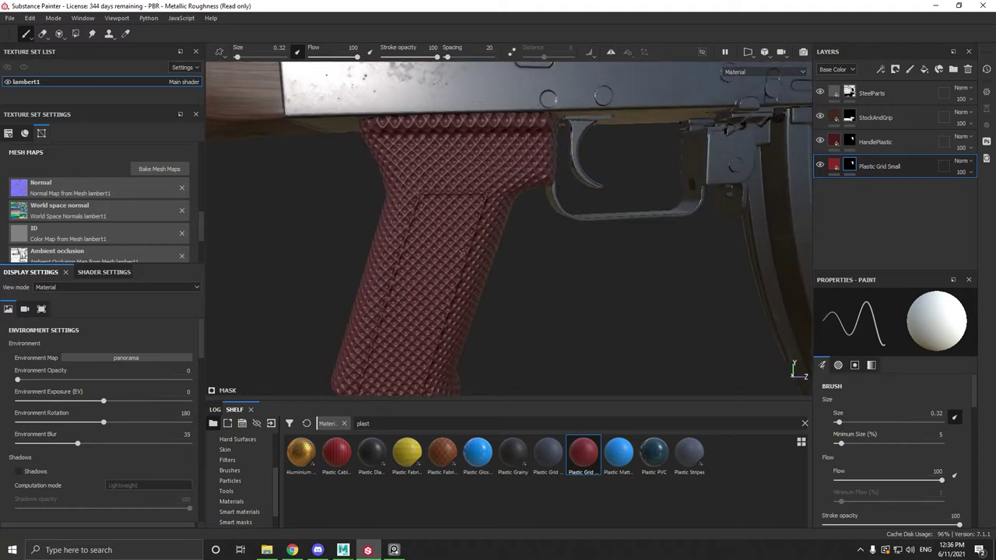
scroll(462, 253, "up", 3)
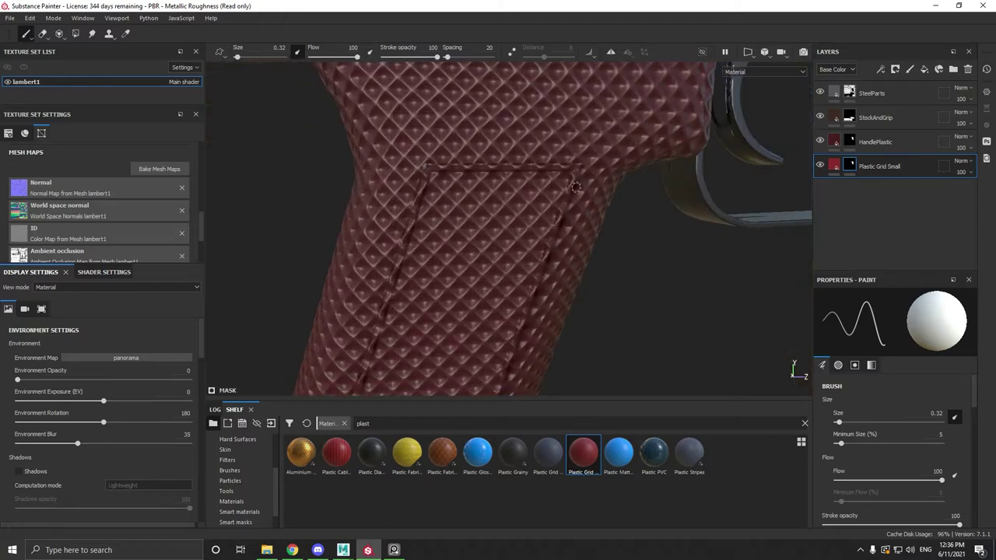
left_click_drag(575, 186, 521, 213, "alt")
left_click_drag(407, 230, 436, 251, "alt")
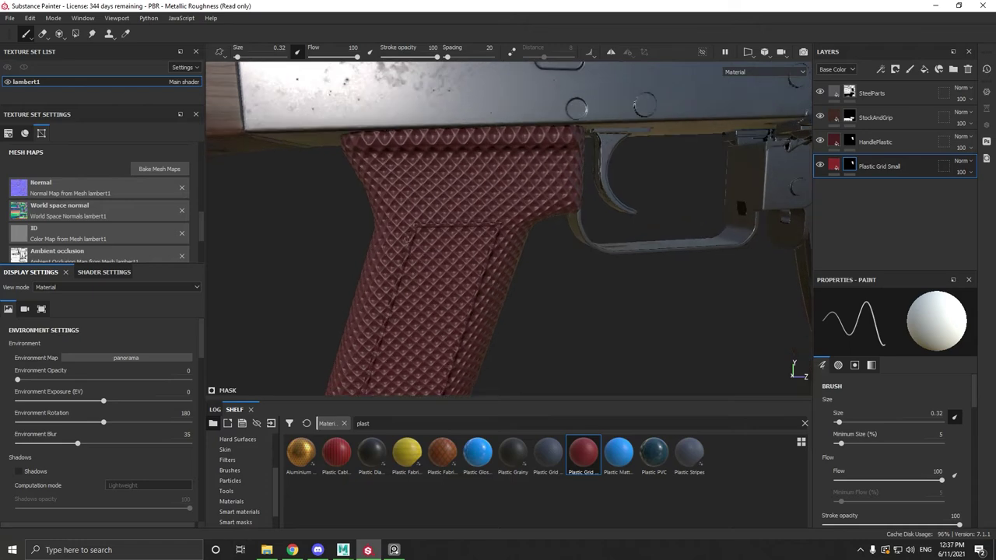
right_click_drag(300, 158, 352, 190, "alt")
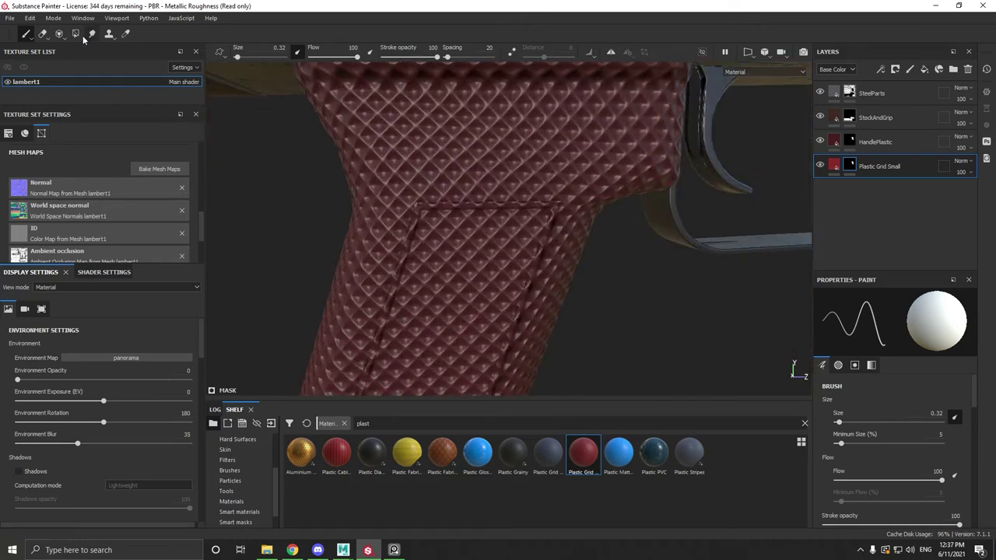
left_click(44, 34)
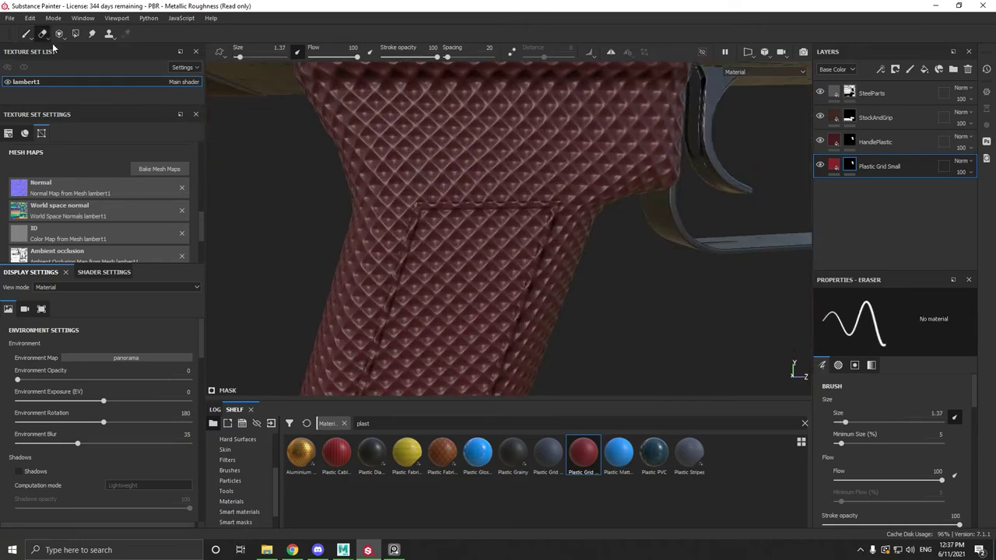
right_click_drag(343, 156, 400, 184, "alt")
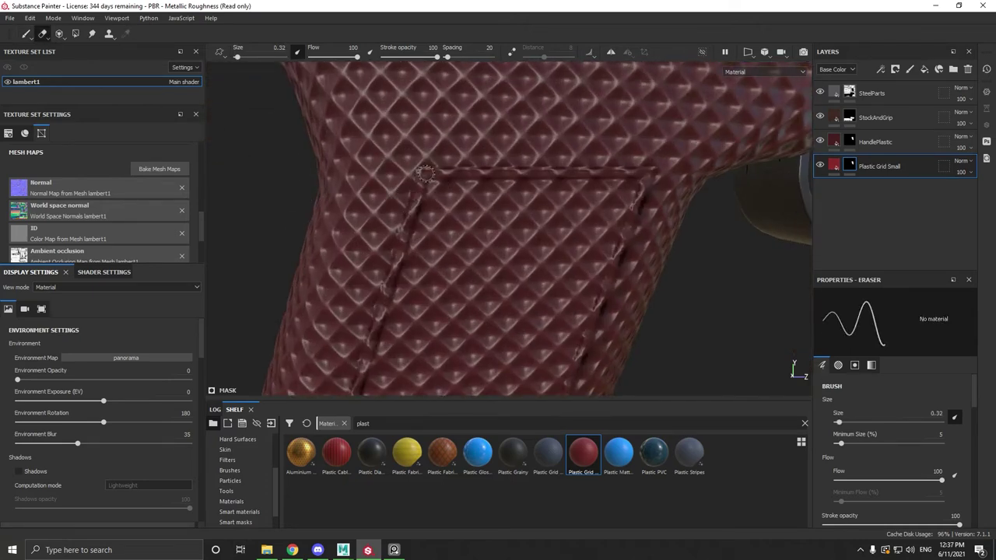
key("shift")
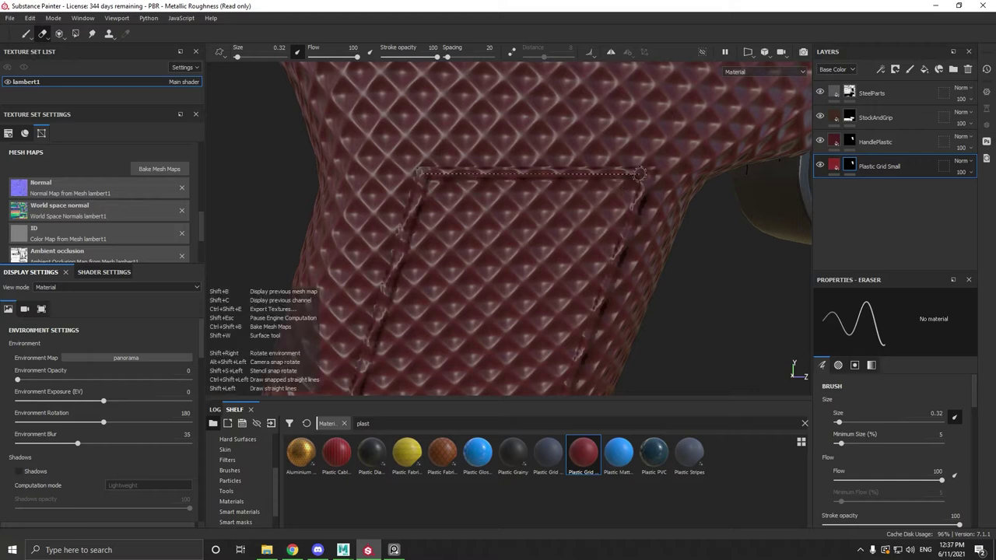
left_click(647, 173, "shift")
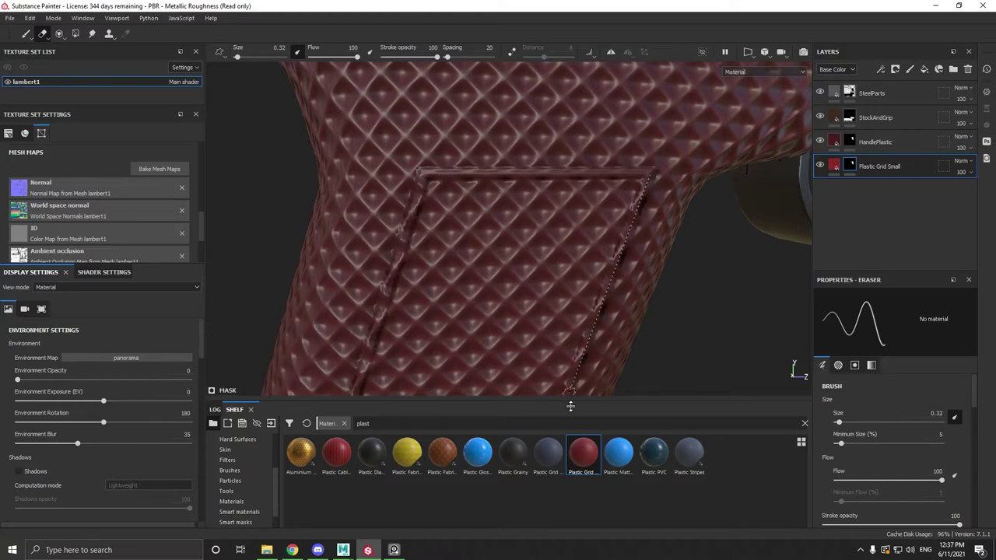
Erase the grid pattern in straight lines down the trigger-side border of the inset panel to its lower corner.
key("shift")
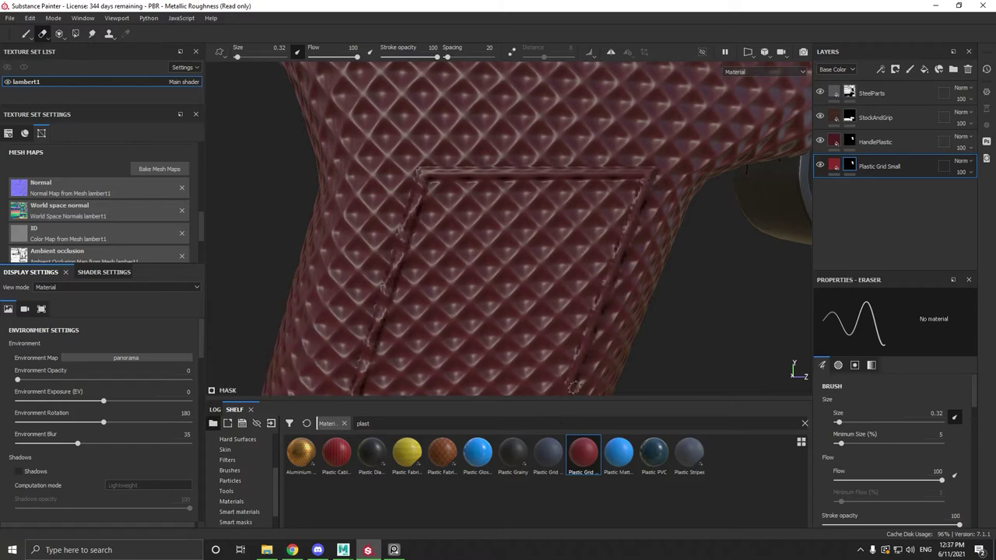
middle_click_drag(592, 366, 588, 122, "alt")
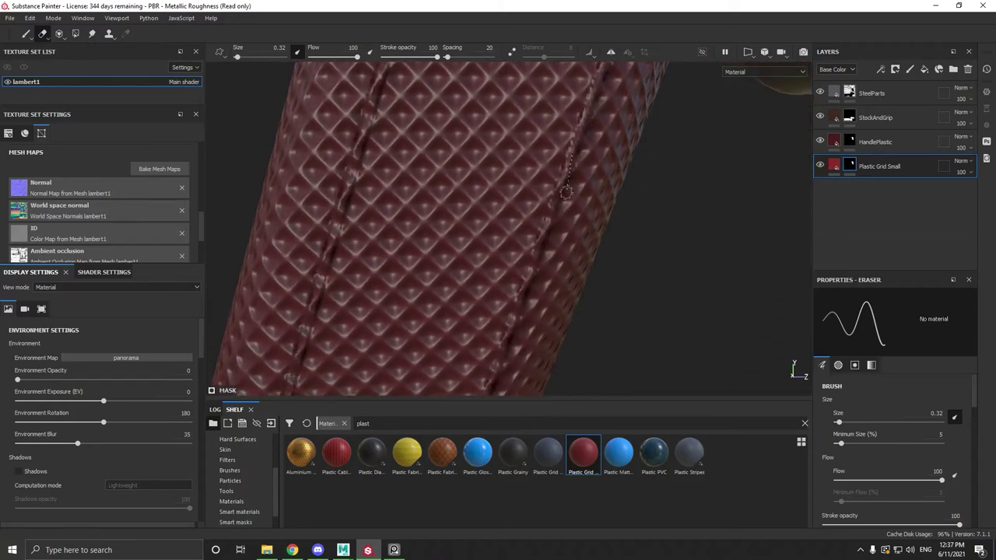
left_click_drag(510, 326, 540, 120, "alt")
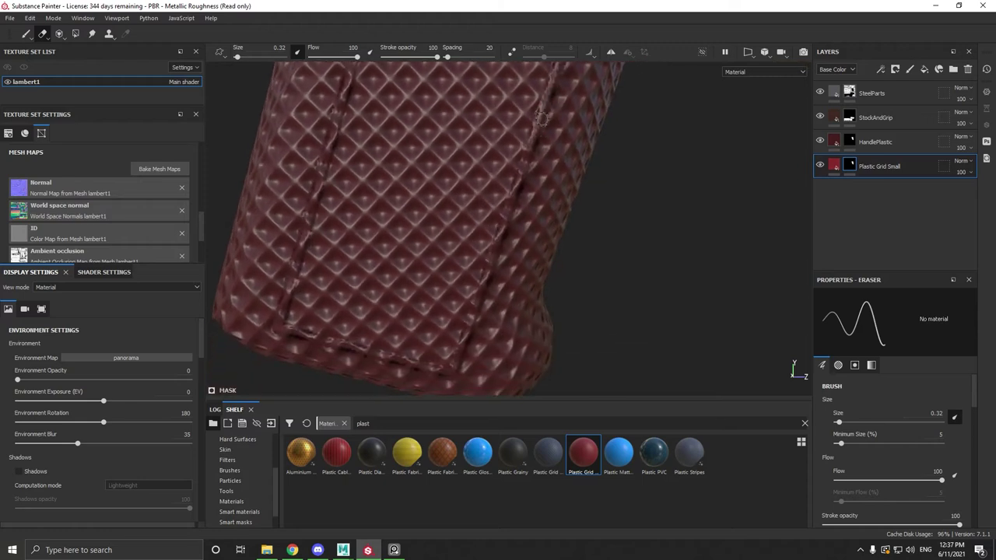
left_click(453, 374, "shift")
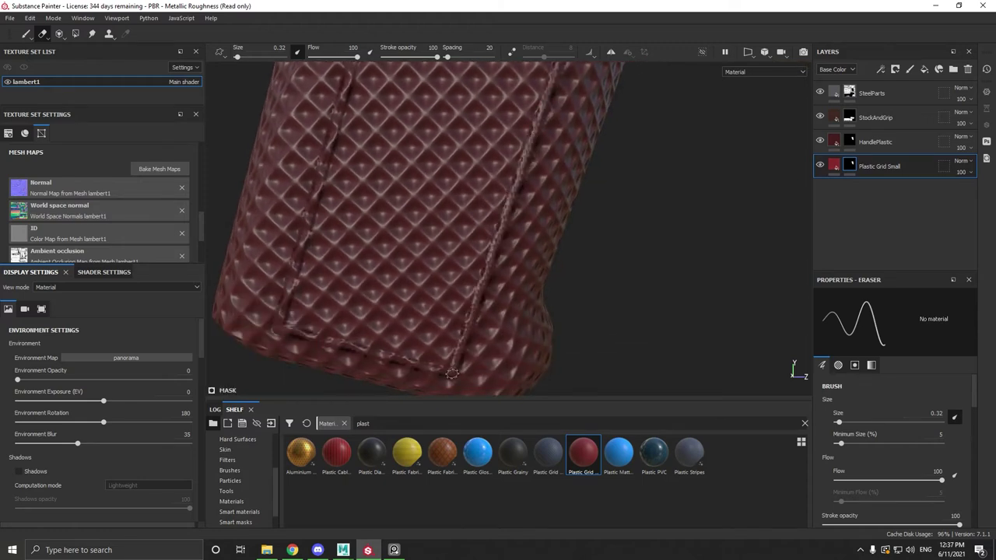
Erase the grid pattern in straight lines along the inset panel's lower border and up the lower part of its rear border.
key("shift")
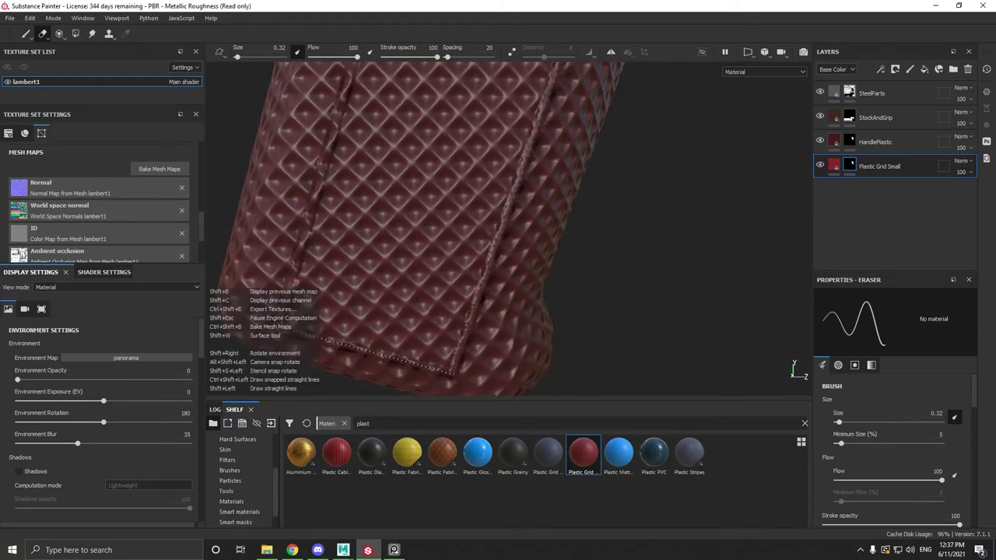
left_click(287, 319, "shift")
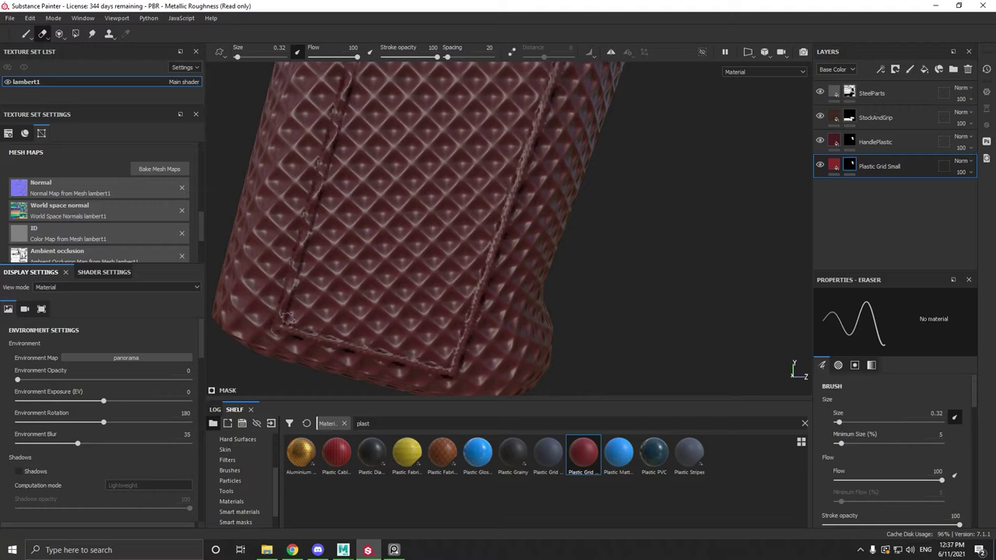
left_click(351, 65, "shift")
middle_click_drag(354, 90, 330, 210, "alt")
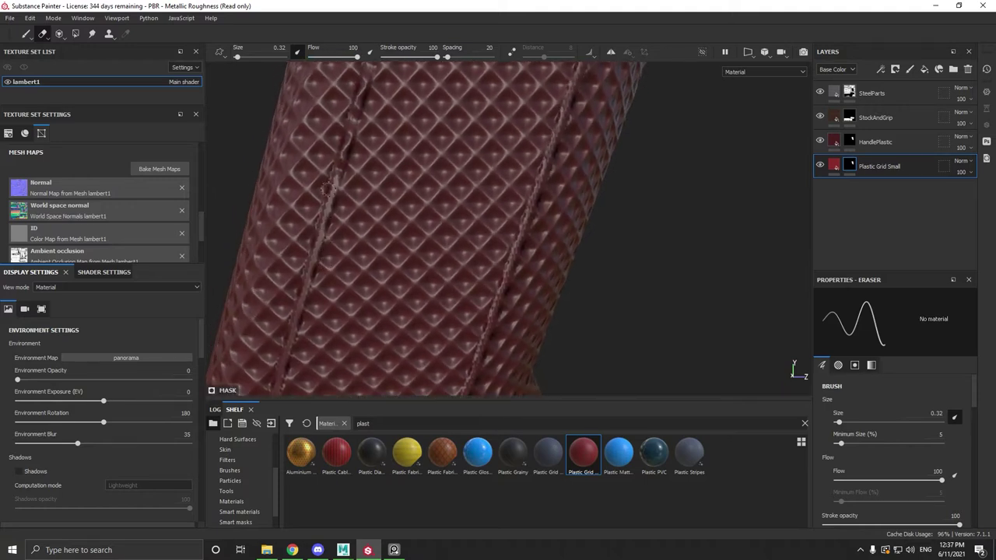
Continue erasing straight lines up the inset panel's rear border to its upper corner, completing the outline on the Plastic Grid Small mask.
key("shift")
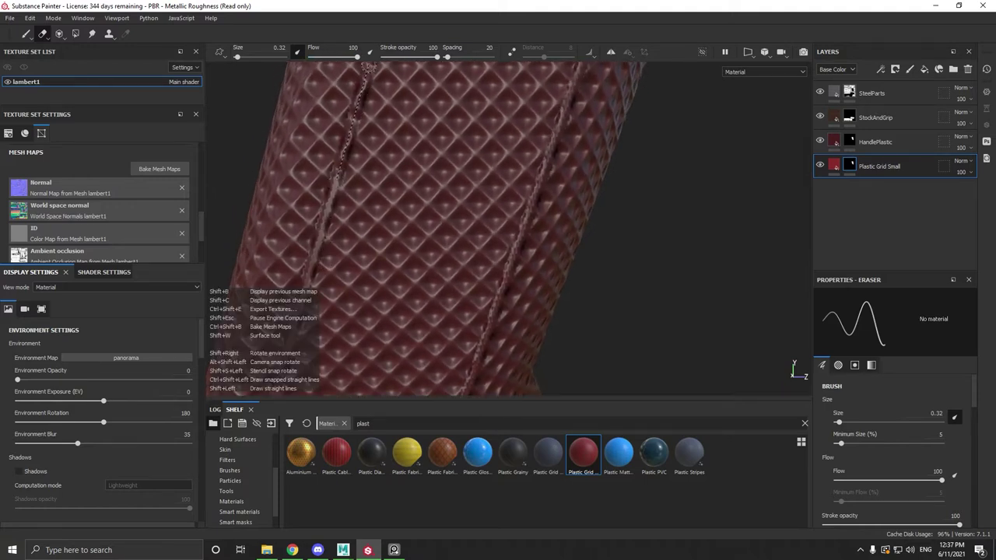
left_click(369, 68, "shift")
middle_click_drag(364, 90, 357, 291, "alt")
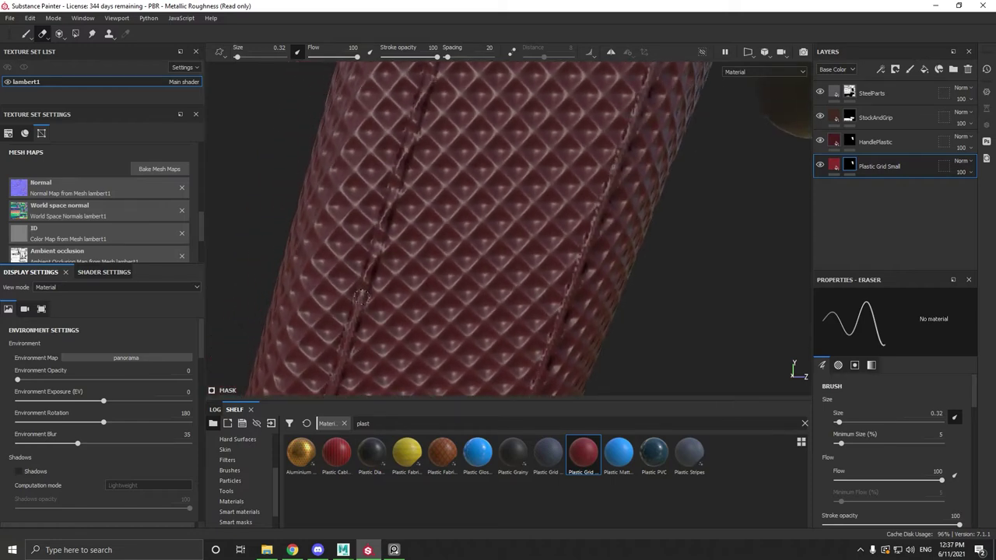
left_click_drag(360, 297, 337, 311, "alt")
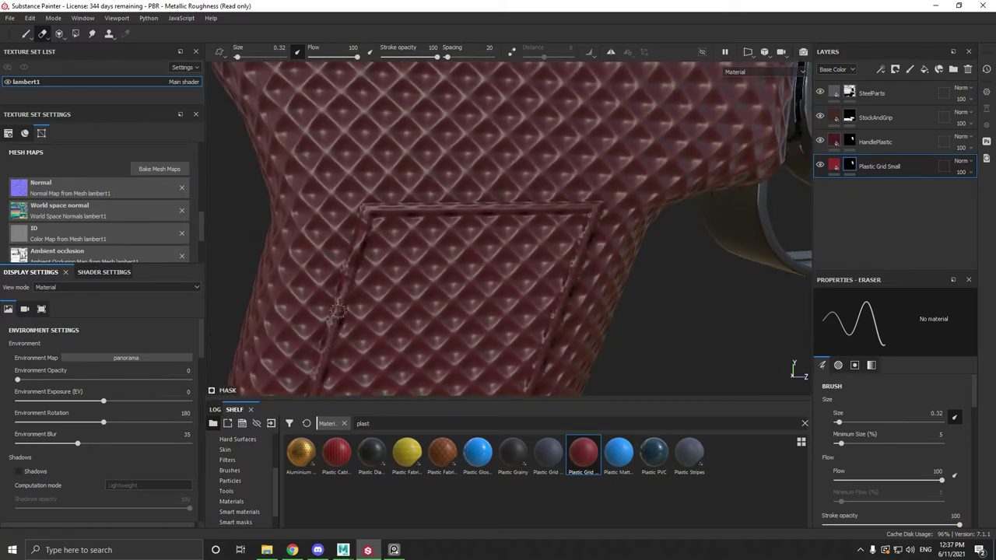
left_click(343, 291)
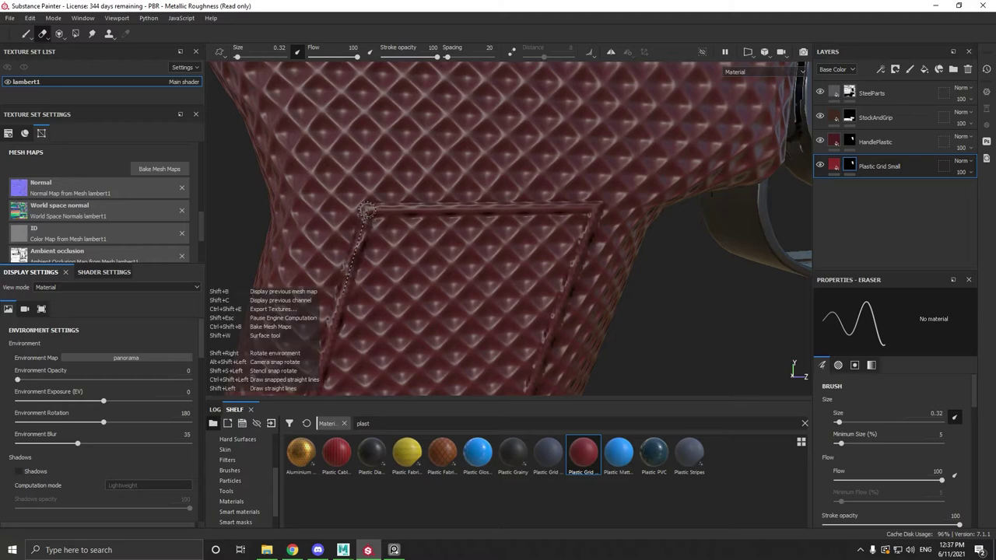
left_click(370, 210, "shift")
scroll(477, 265, "up", 2)
scroll(479, 267, "down", 5)
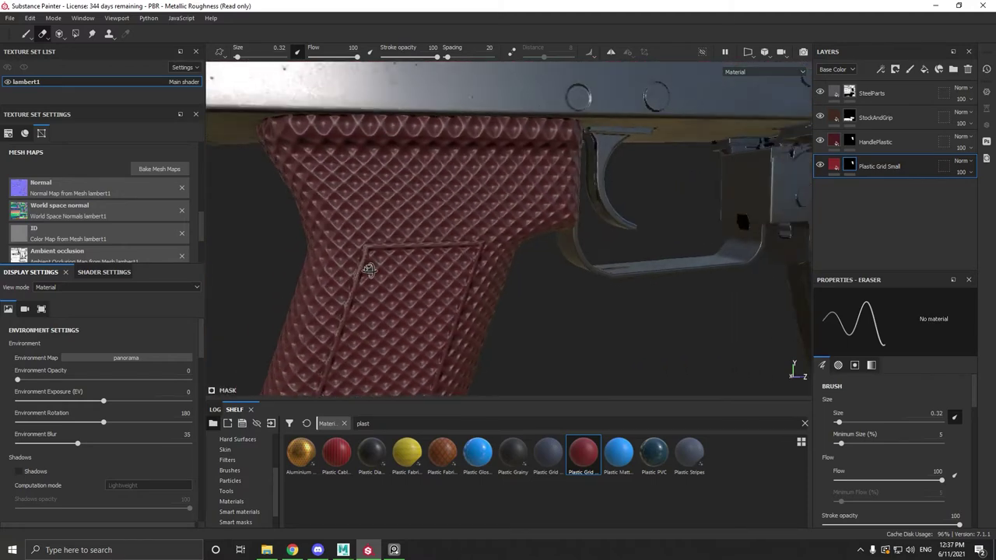
Enlarge the eraser to size 1.88 and erase the grid pattern from the grip area above the inset panel.
left_click_drag(366, 265, 460, 233, "alt")
scroll(368, 247, "up", 2)
scroll(369, 248, "down", 5)
scroll(452, 228, "up", 3)
key("bracketright")
key("bracketright")
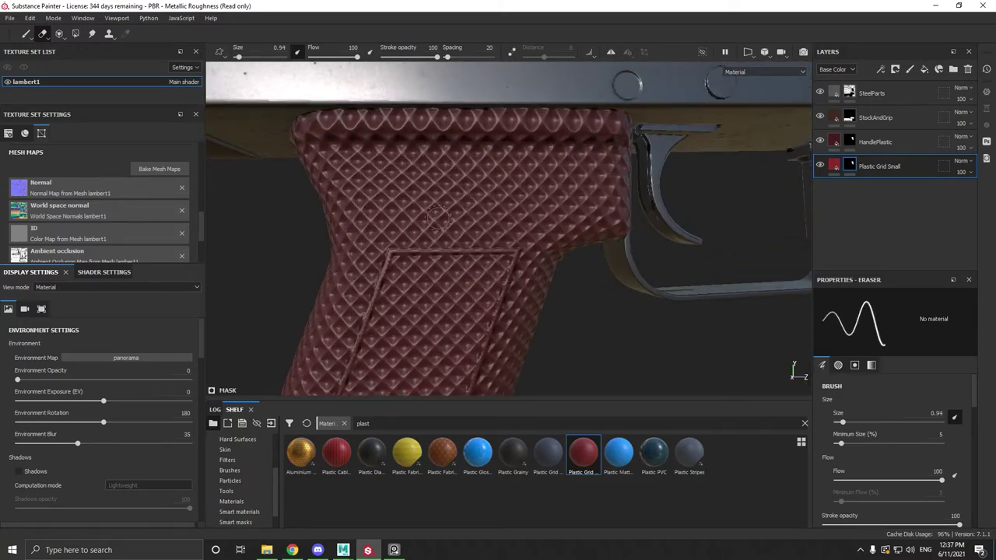
mouse_move(381, 125)
left_mouse_down()
mouse_move(314, 127)
mouse_move(592, 160)
mouse_move(366, 156)
mouse_move(312, 109)
mouse_move(455, 173)
mouse_move(615, 190)
mouse_move(354, 204)
mouse_move(342, 218)
mouse_move(626, 191)
left_mouse_up()
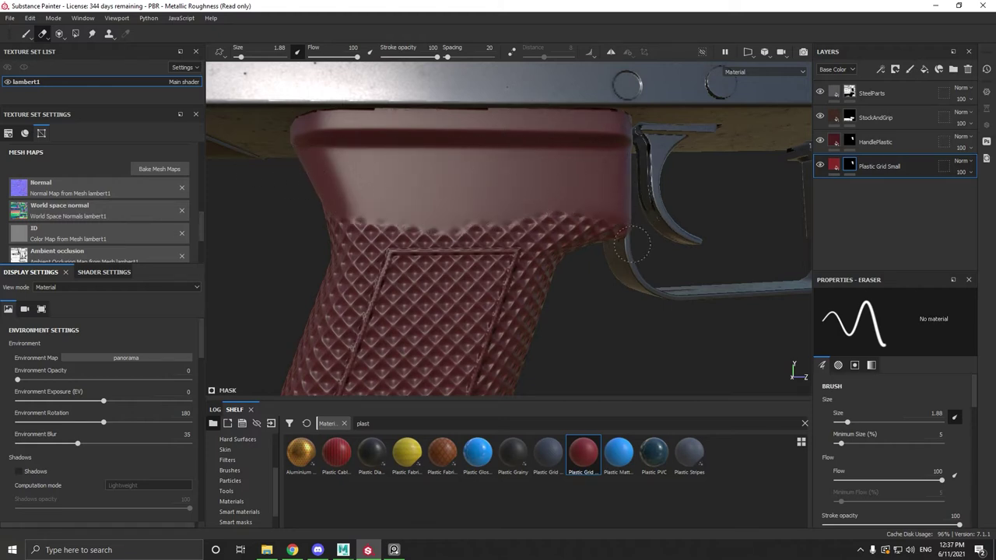
mouse_move(632, 245)
left_mouse_down()
mouse_move(537, 234)
mouse_move(594, 199)
mouse_move(506, 234)
mouse_move(350, 218)
mouse_move(260, 249)
left_mouse_up()
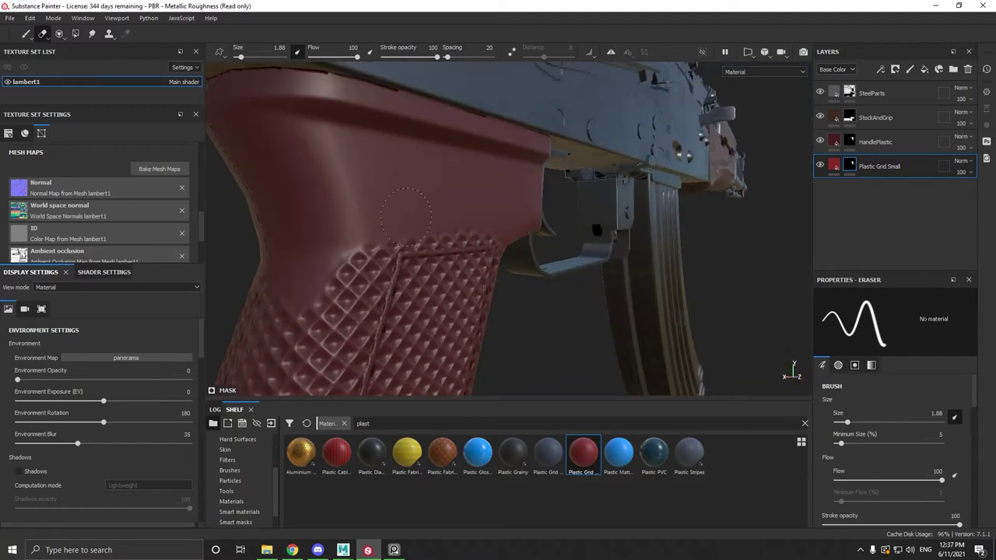
Erase the leftover grid along the panel's upper border and around its trigger-side upper corner with a size 0.94 eraser.
scroll(401, 204, "up", 5)
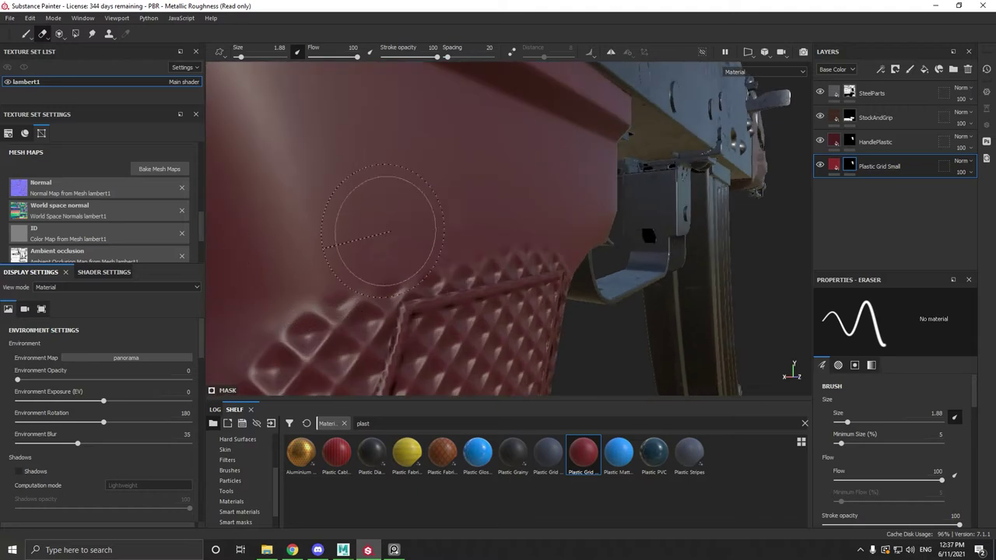
key("bracketleft")
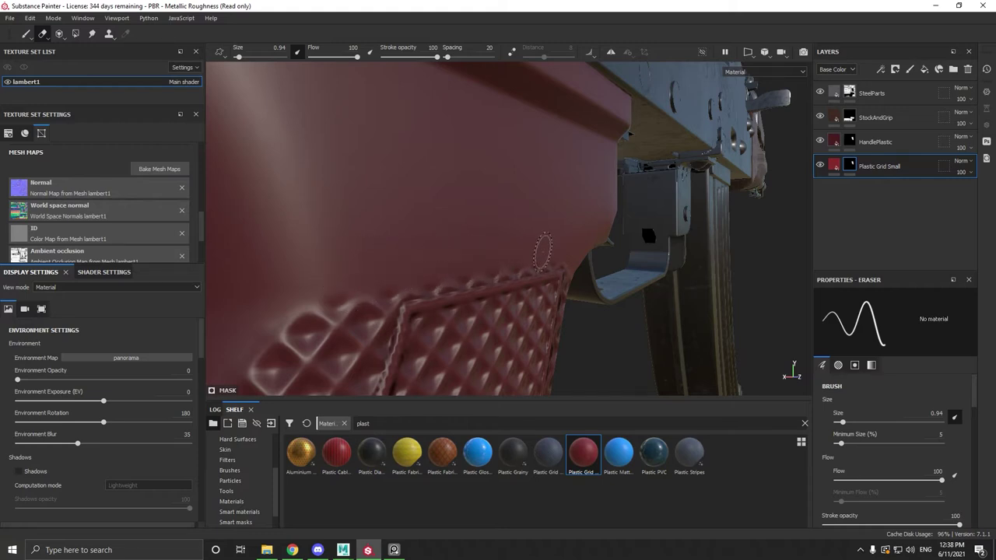
mouse_move(566, 263)
left_mouse_down("alt")
mouse_move(475, 233)
mouse_move(442, 280)
mouse_move(421, 346)
mouse_move(442, 353)
mouse_move(514, 240)
left_mouse_up("alt")
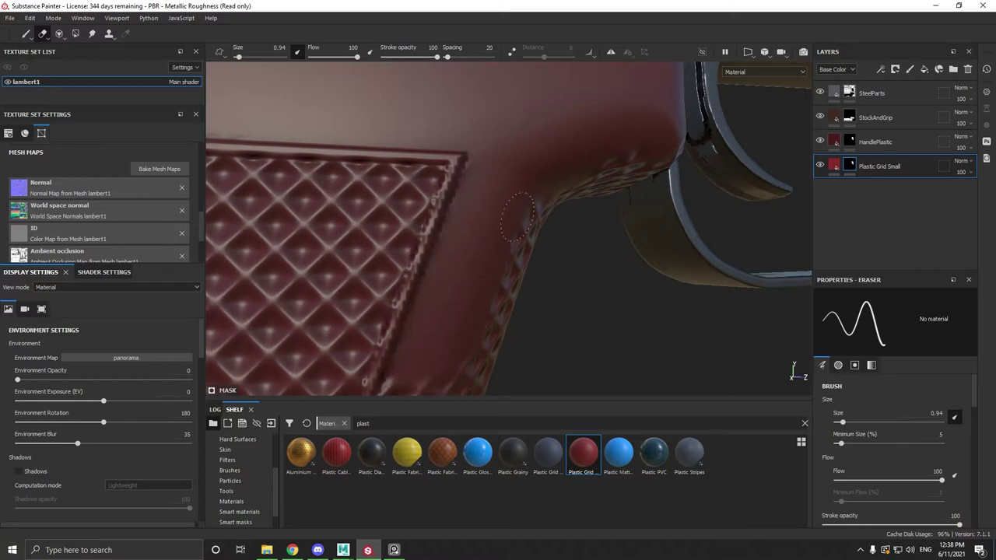
Erase the strip of grid pattern beside the panel's trigger-side border, working down toward the lower corner.
middle_click_drag(462, 310, 512, 43, "alt")
mouse_move(495, 122)
left_mouse_down()
mouse_move(463, 134)
mouse_move(457, 165)
mouse_move(470, 145)
mouse_move(433, 238)
mouse_move(441, 224)
left_mouse_up()
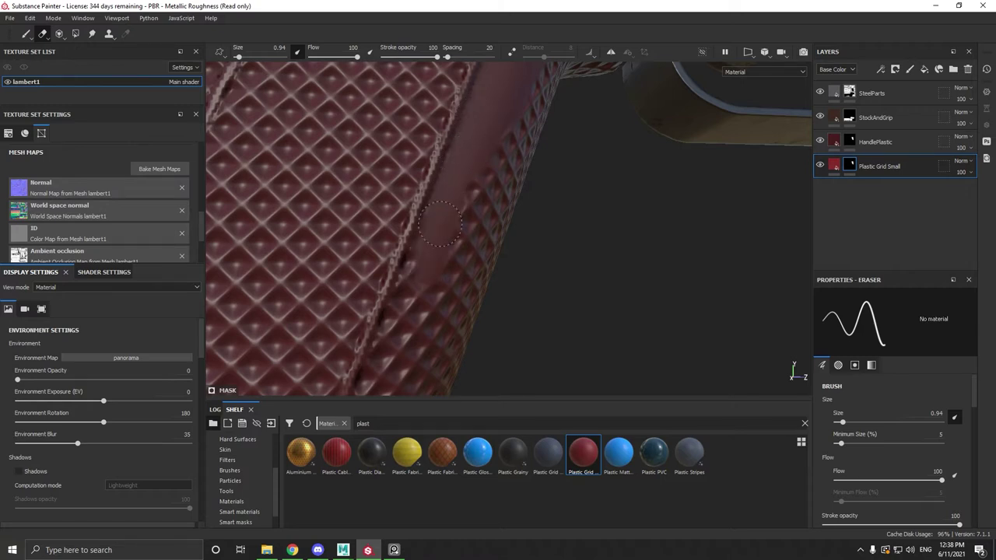
left_click_drag(419, 307, 476, 167, "alt")
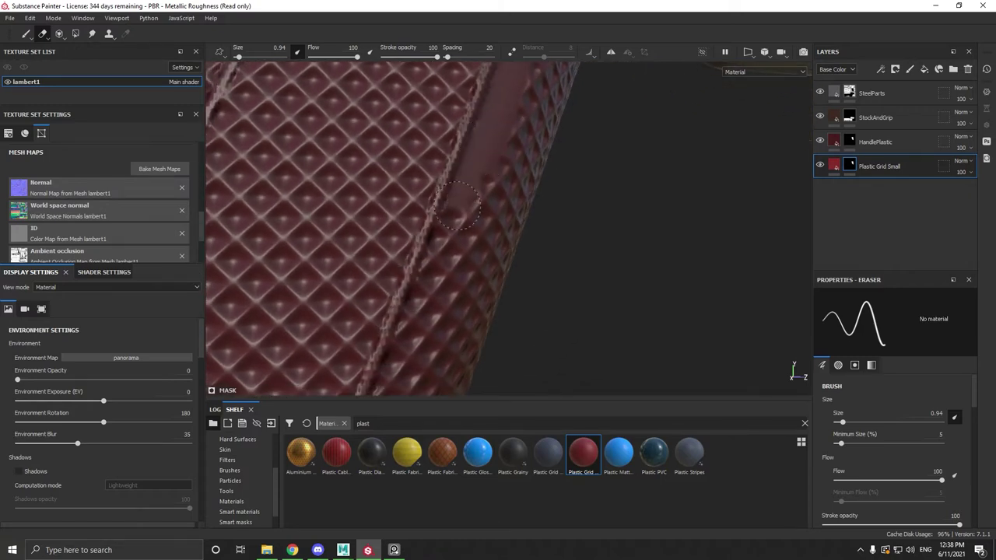
left_click_drag(441, 253, 428, 288)
middle_click_drag(428, 288, 492, 192, "alt")
left_click_drag(490, 154, 449, 266)
mouse_move(449, 266)
middle_mouse_down("alt")
mouse_move(486, 187)
mouse_move(487, 162)
middle_mouse_up("alt")
left_click_drag(468, 219, 437, 348)
Erase the strip of grid pattern just below the inset panel's lower border.
middle_click_drag(437, 348, 531, 191, "alt")
mouse_move(531, 191)
left_mouse_down()
mouse_move(518, 214)
mouse_move(423, 234)
mouse_move(482, 247)
left_mouse_up()
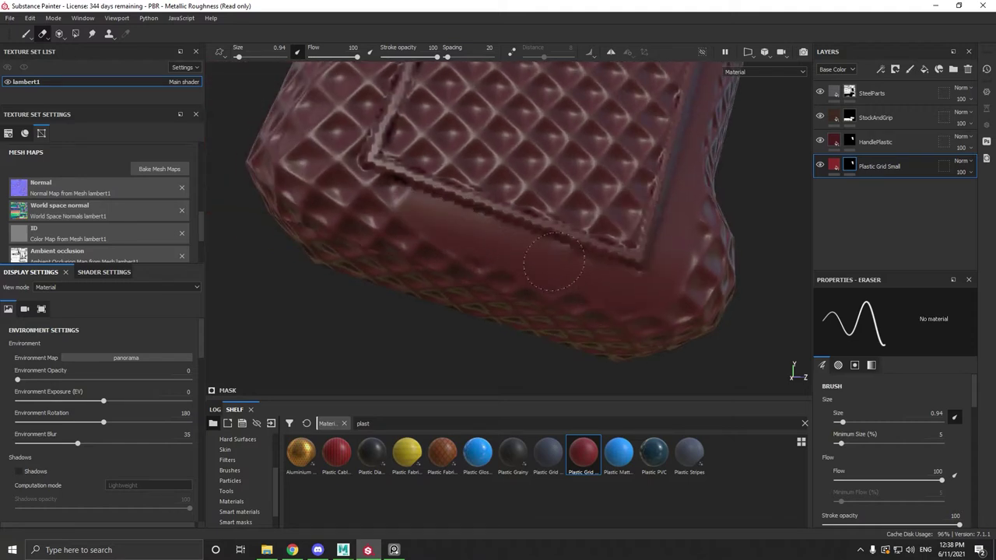
left_click_drag(428, 222, 366, 193)
Erase the strip of grid beside the lower half of the panel's rear border, undoing and redoing one stroke.
mouse_move(400, 253)
middle_mouse_down("alt")
mouse_move(444, 303)
mouse_move(456, 361)
middle_mouse_up("alt")
mouse_move(424, 285)
left_mouse_down()
mouse_move(414, 272)
mouse_move(426, 207)
mouse_move(461, 109)
left_mouse_up()
middle_click_drag(461, 110, 423, 225, "alt")
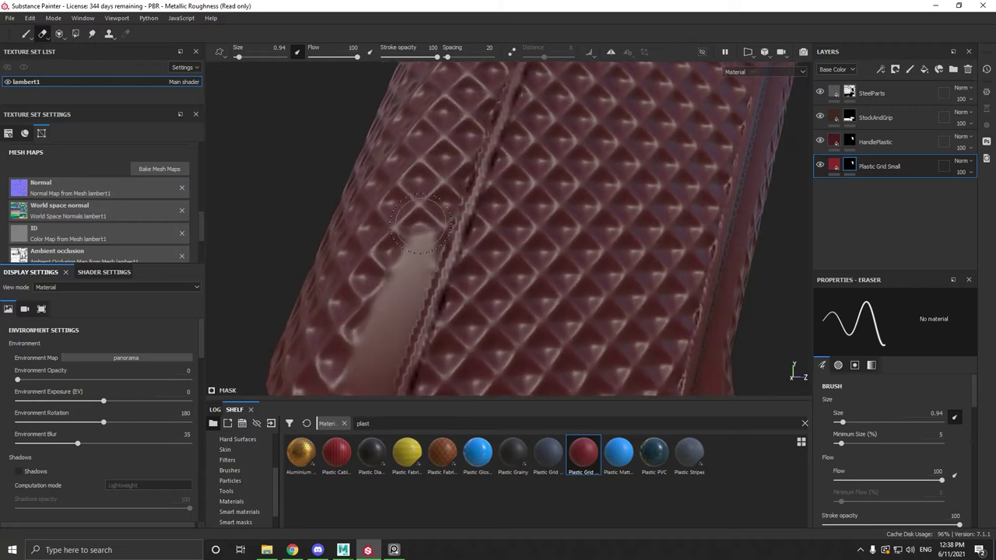
left_click_drag(418, 237, 479, 101)
middle_click_drag(481, 109, 424, 222, "alt")
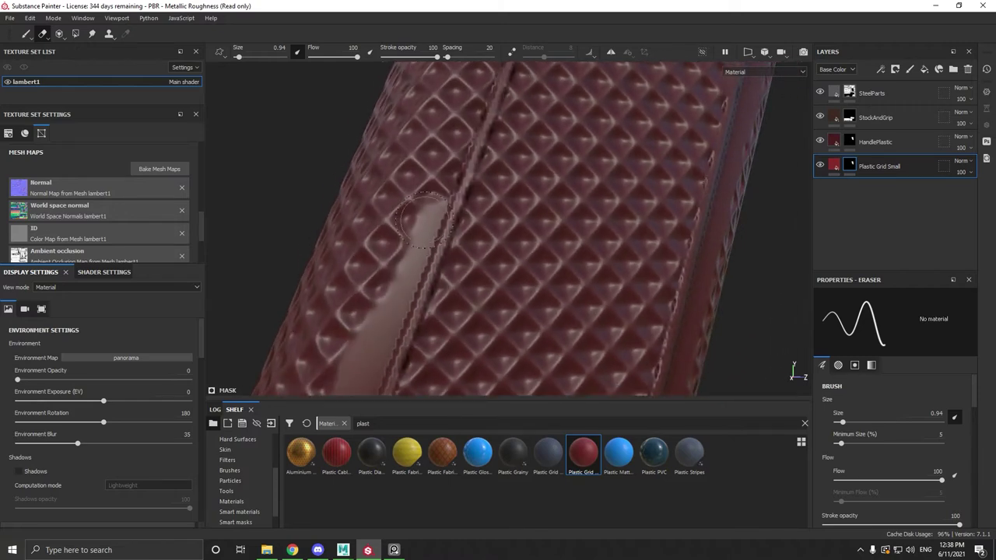
key("ctrl+z")
mouse_move(450, 186)
middle_mouse_down("alt")
mouse_move(437, 225)
mouse_move(499, 136)
middle_mouse_up("alt")
mouse_move(492, 101)
left_mouse_down()
mouse_move(439, 209)
mouse_move(477, 164)
left_mouse_up()
left_click_drag(433, 267, 492, 115)
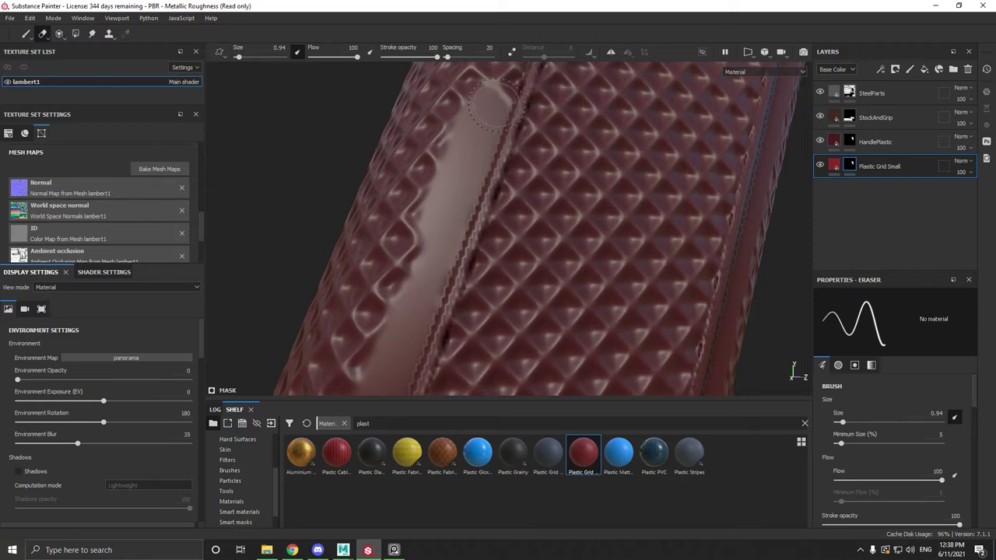
Erase the strip of grid beside the upper half of the panel's rear border and dismiss the driver notification.
middle_click_drag(496, 105, 439, 232, "alt")
left_click_drag(439, 232, 490, 103)
middle_click_drag(490, 104, 438, 241, "alt")
left_click_drag(438, 241, 495, 118)
middle_click_drag(494, 117, 468, 210, "alt")
mouse_move(469, 210)
left_mouse_down()
mouse_move(492, 167)
mouse_move(500, 90)
left_mouse_up()
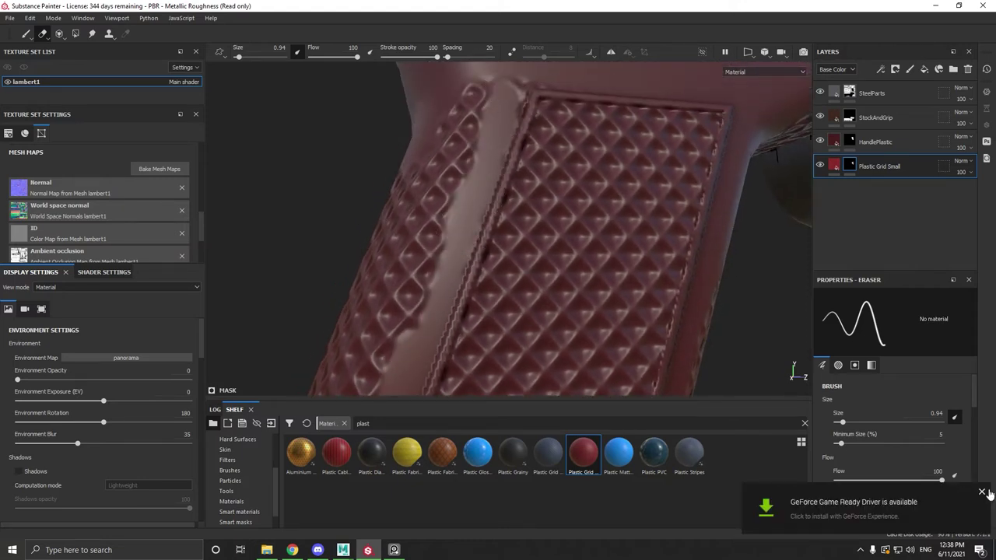
left_click(984, 493)
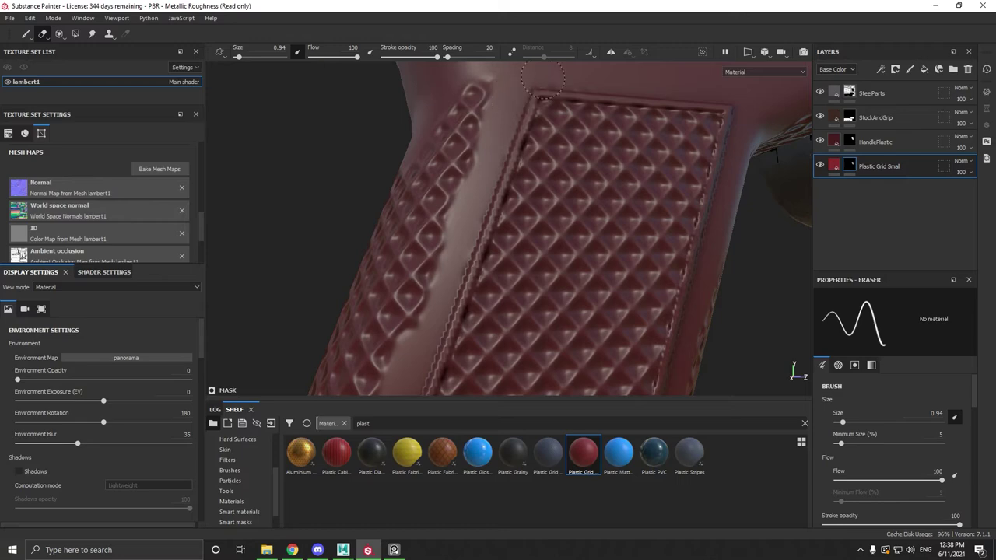
Erase the grid pattern from the rear face of the grip, enlarging the eraser to size 3.89.
mouse_move(471, 86)
left_mouse_down()
mouse_move(424, 249)
mouse_move(381, 253)
left_mouse_up()
scroll(376, 215, "down", 4)
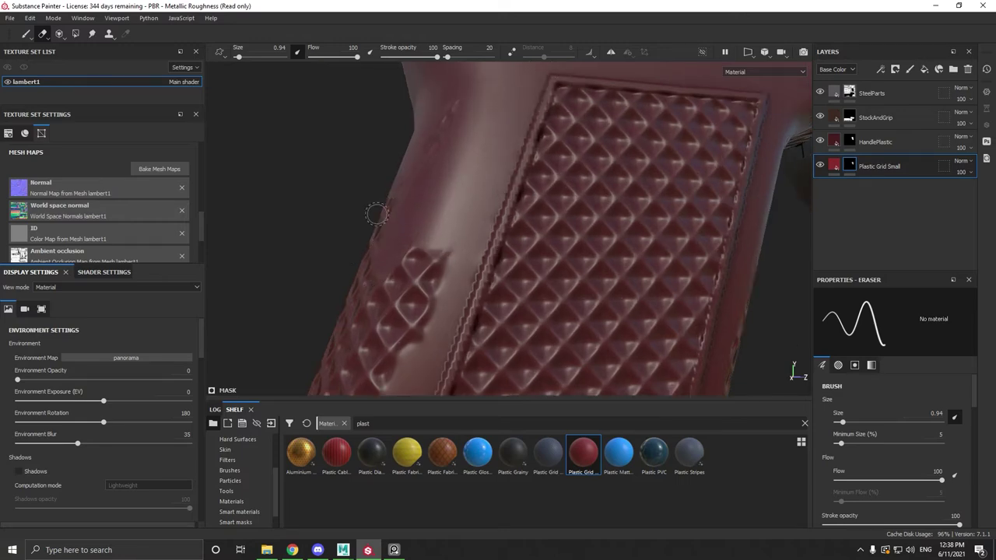
left_click_drag(378, 215, 525, 204, "alt")
right_click_drag(526, 205, 562, 204, "ctrl")
mouse_move(525, 203)
left_mouse_down()
mouse_move(498, 300)
mouse_move(553, 177)
left_mouse_up()
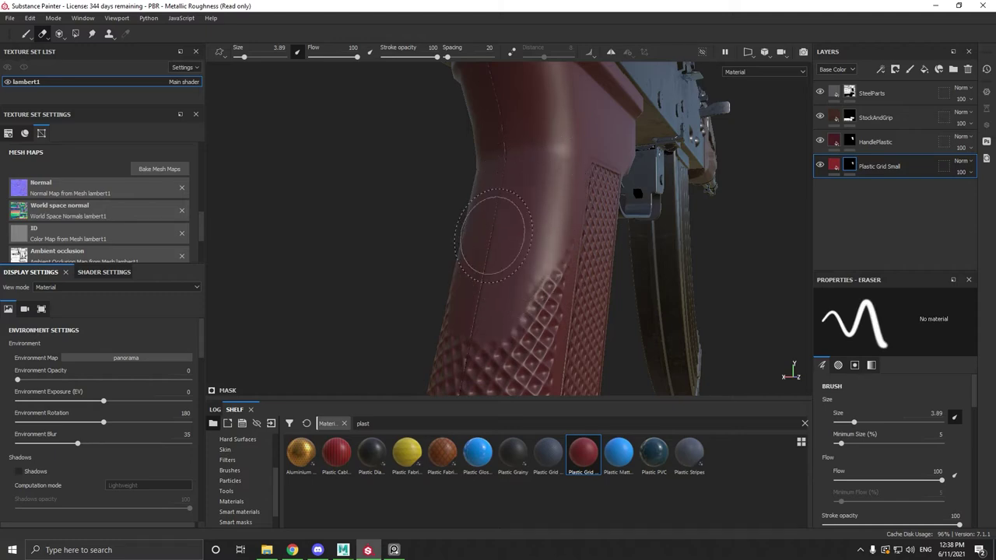
key("super")
right_click_drag(533, 252, 513, 229, "alt")
mouse_move(513, 230)
left_mouse_down("alt")
mouse_move(497, 117)
mouse_move(475, 320)
mouse_move(510, 269)
mouse_move(460, 233)
mouse_move(436, 328)
mouse_move(432, 233)
left_mouse_up("alt")
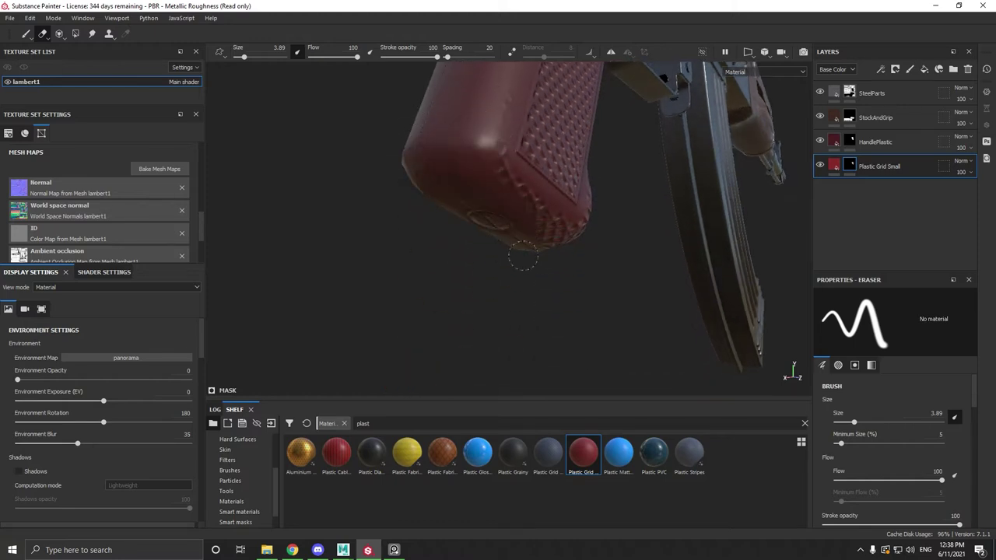
Erase the remaining grid pattern from the underside and bottom edge of the grip with the size 3.89 eraser.
left_click_drag(524, 250, 486, 128, "alt")
left_click_drag(623, 219, 659, 268)
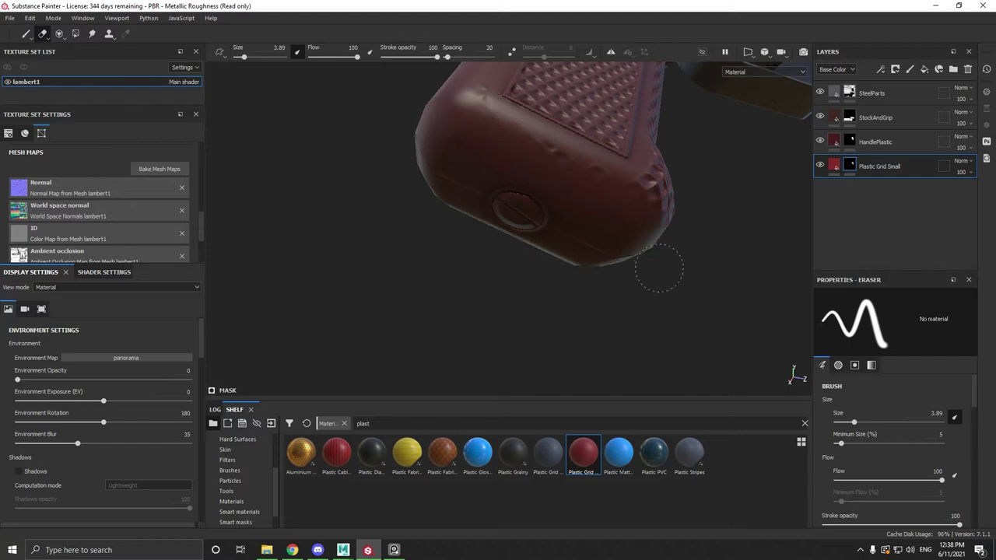
left_click_drag(524, 164, 498, 243, "alt")
middle_click_drag(451, 188, 420, 323, "alt")
scroll(439, 191, "down", 4)
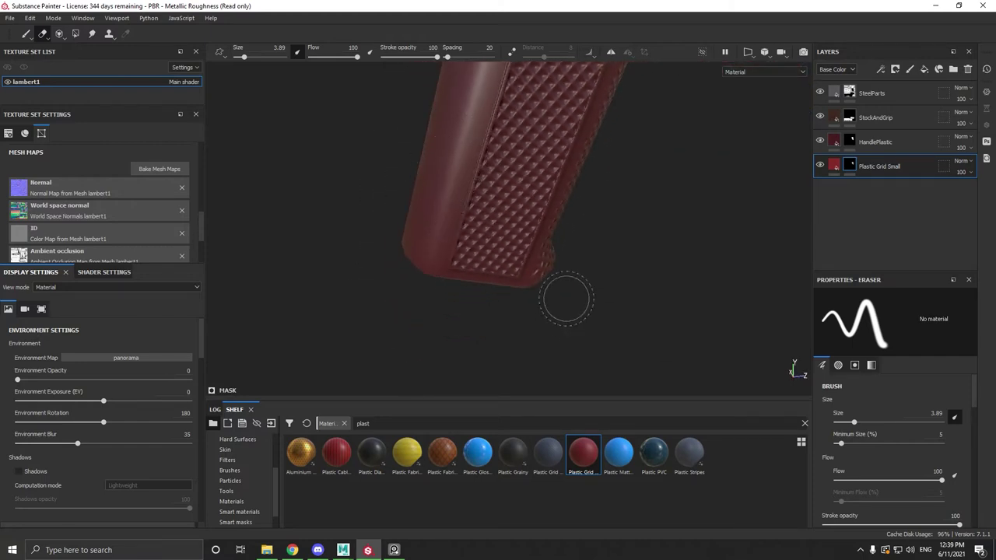
Erase the grid pattern from the grip's trigger-side face, from the base up to the trigger guard.
left_click_drag(566, 297, 480, 226, "alt")
mouse_move(585, 248)
left_mouse_down()
mouse_move(549, 313)
mouse_move(355, 278)
mouse_move(367, 274)
left_mouse_up()
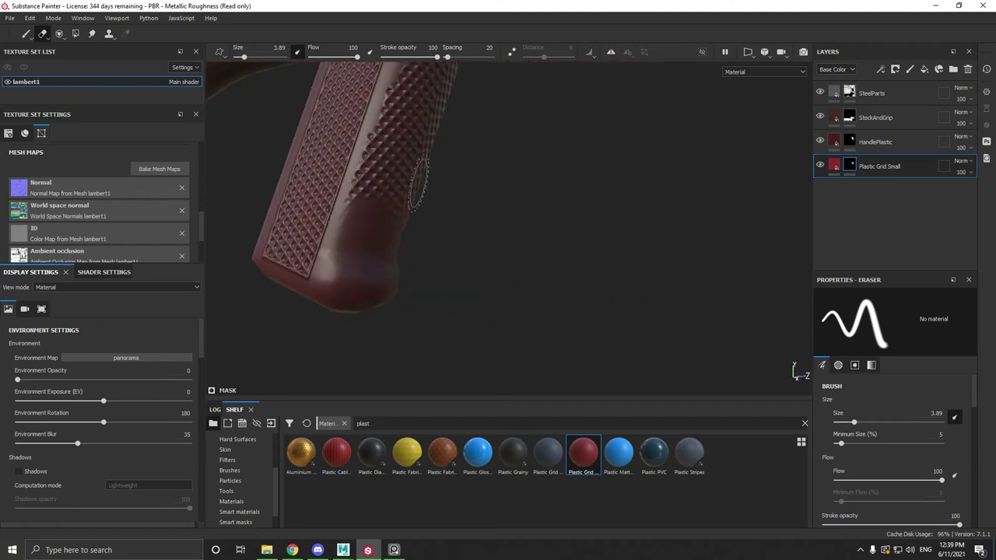
left_click_drag(400, 184, 380, 198)
middle_click_drag(383, 186, 376, 336, "alt")
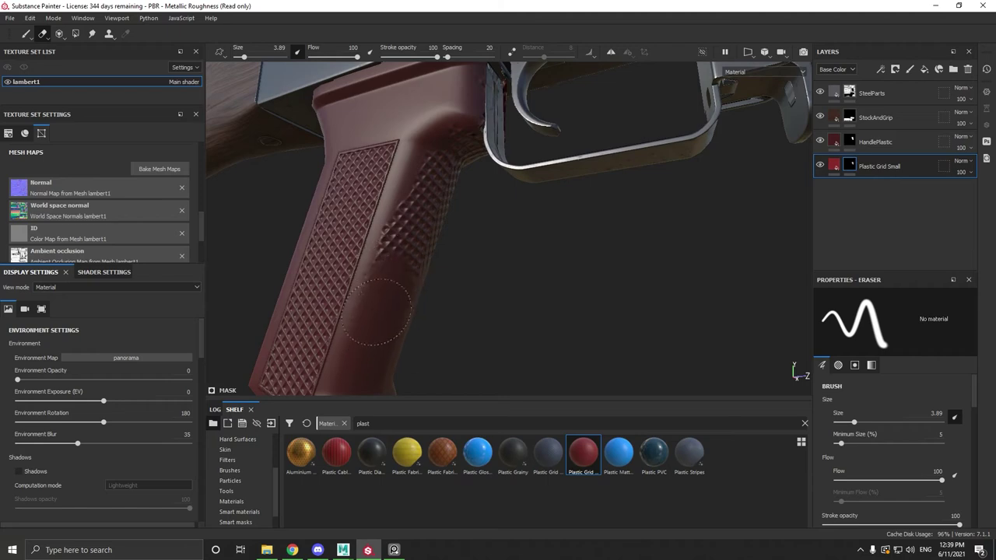
left_click_drag(360, 338, 434, 158)
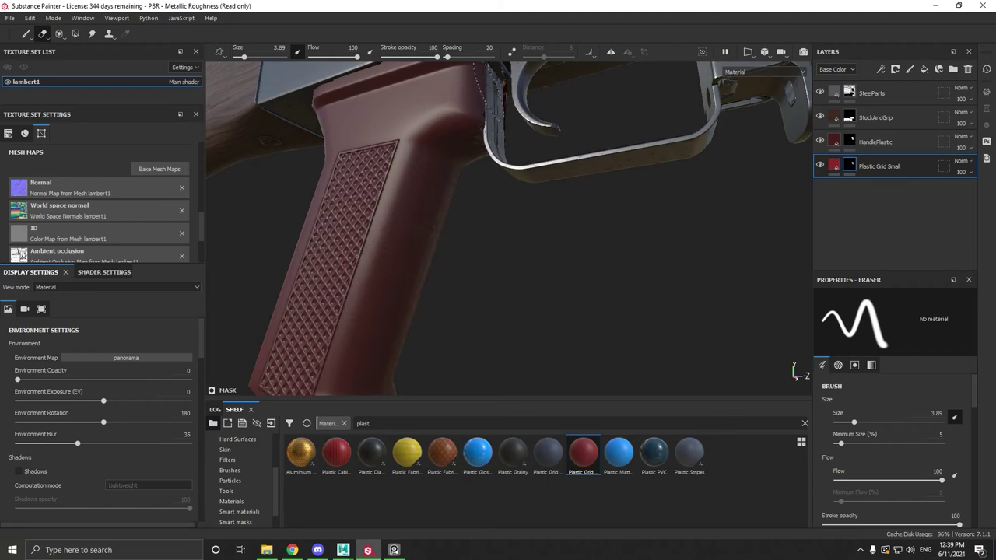
scroll(462, 267, "down", 4)
mouse_move(462, 267)
left_mouse_down("alt")
mouse_move(494, 294)
mouse_move(463, 273)
left_mouse_up("alt")
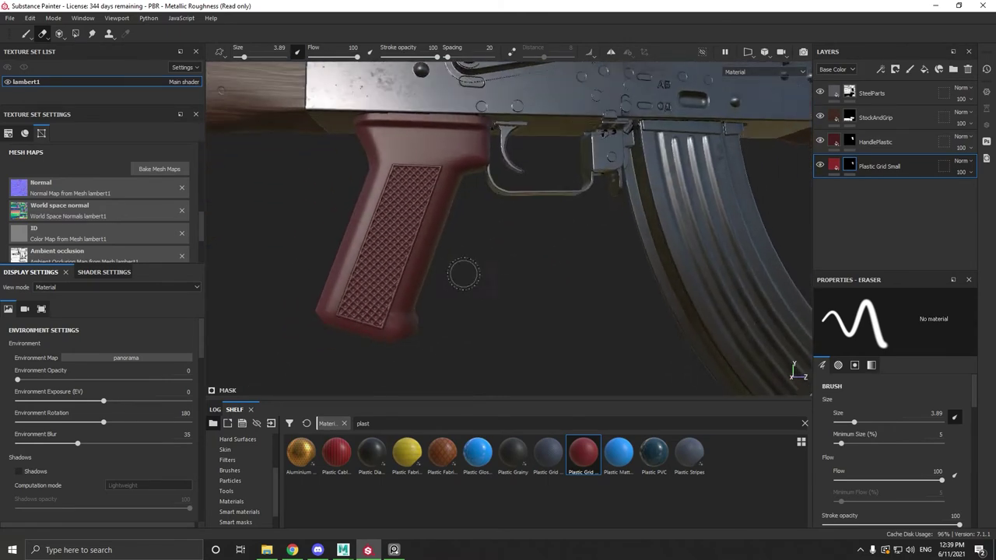
scroll(458, 273, "down", 2)
scroll(417, 264, "down", 4)
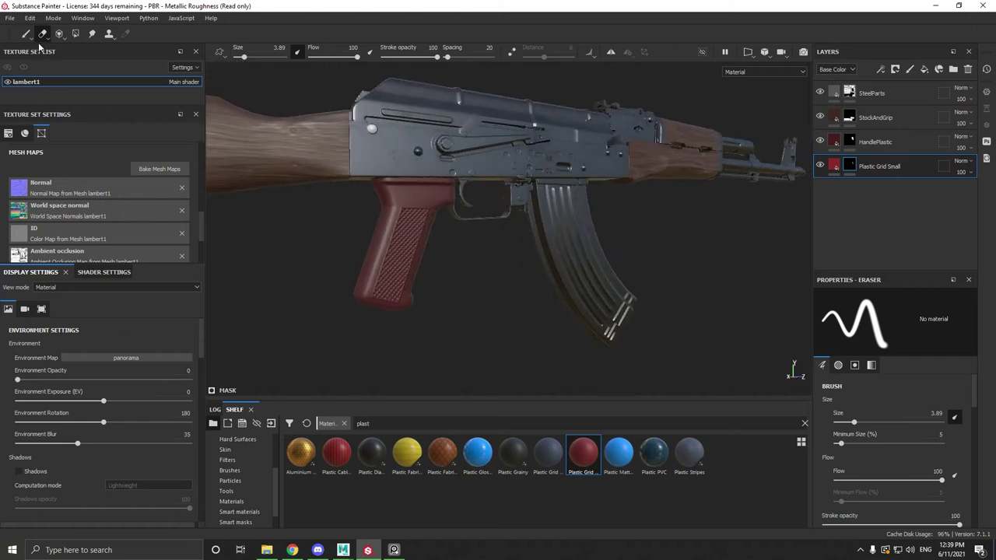
Add a layer folder named PistolGrip and move the HandlePlastic and Plastic Grid Small layers into it.
left_click(26, 35)
left_click_drag(598, 251, 465, 271, "alt")
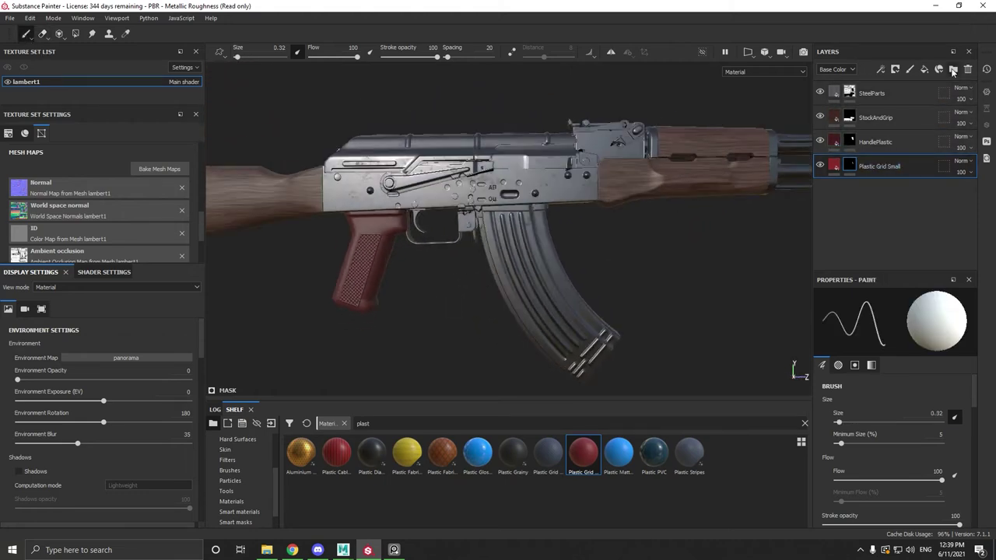
left_click(953, 70)
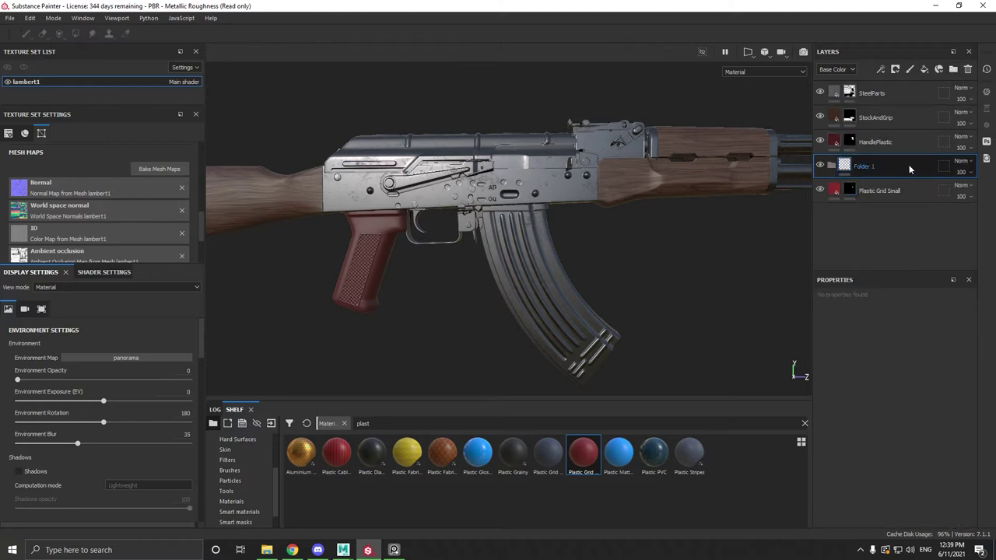
double_click(865, 166)
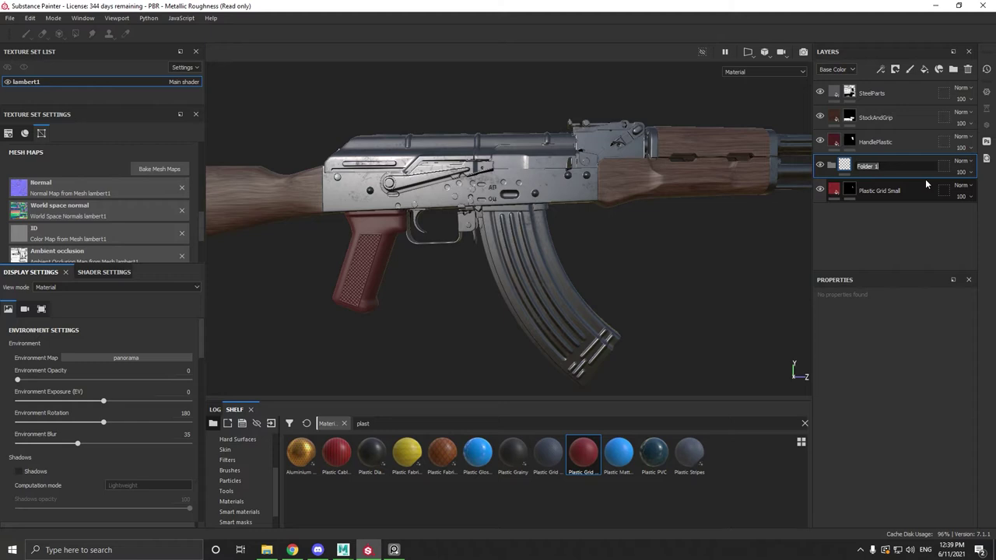
type("R")
type("Pisto")
type("l")
type("Grid")
key("Return")
mouse_move(891, 147)
left_mouse_down()
mouse_move(875, 166)
mouse_move(889, 183)
mouse_move(891, 150)
left_mouse_up()
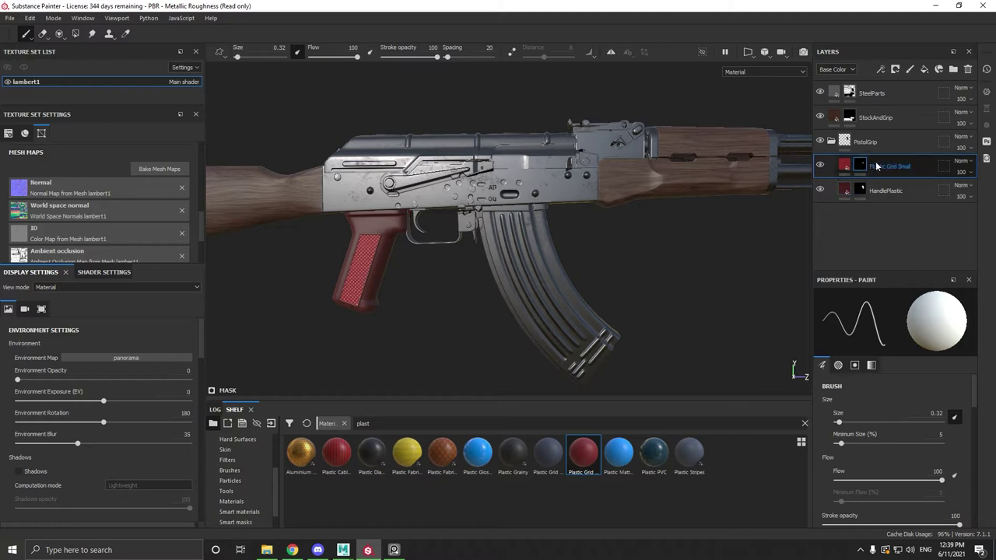
Turn off the color channel of the Plastic Grid Small fill and place that layer below HandlePlastic in the folder.
left_click(846, 166)
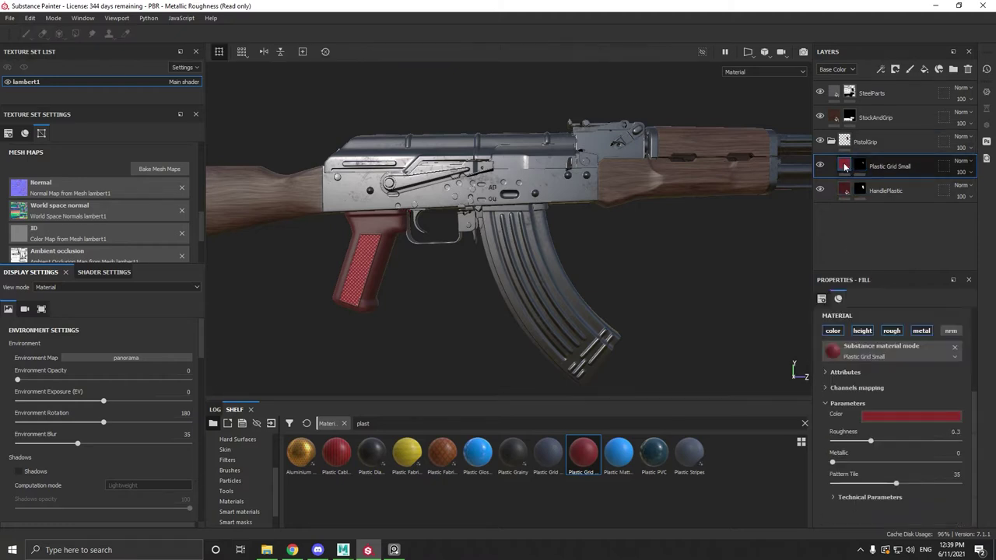
left_click(836, 333)
left_click_drag(884, 167, 937, 218)
left_click_drag(852, 190, 929, 160)
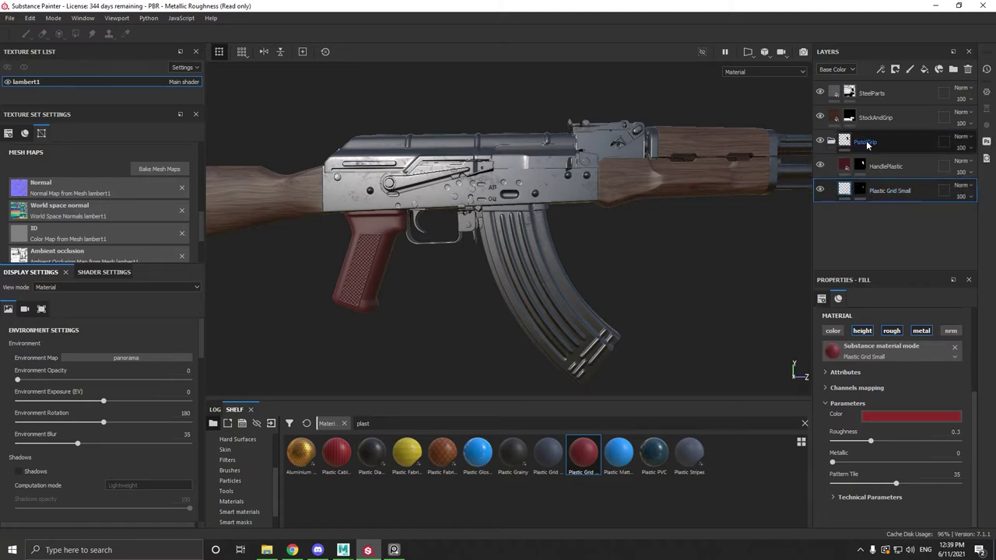
Add a black mask to the PistolGrip folder and reveal the whole pistol grip mesh with Polygon Fill.
left_click(844, 141)
right_click(845, 142)
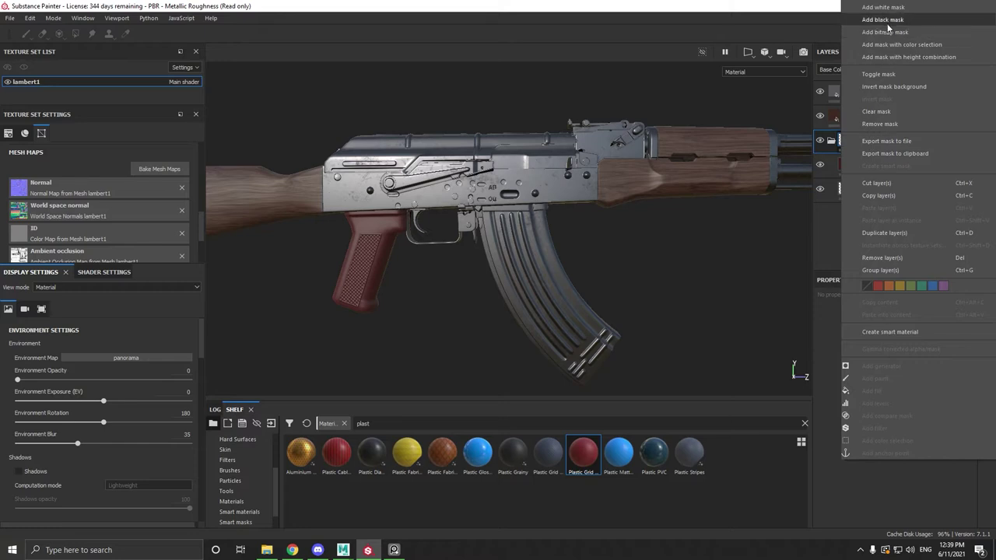
left_click(888, 22)
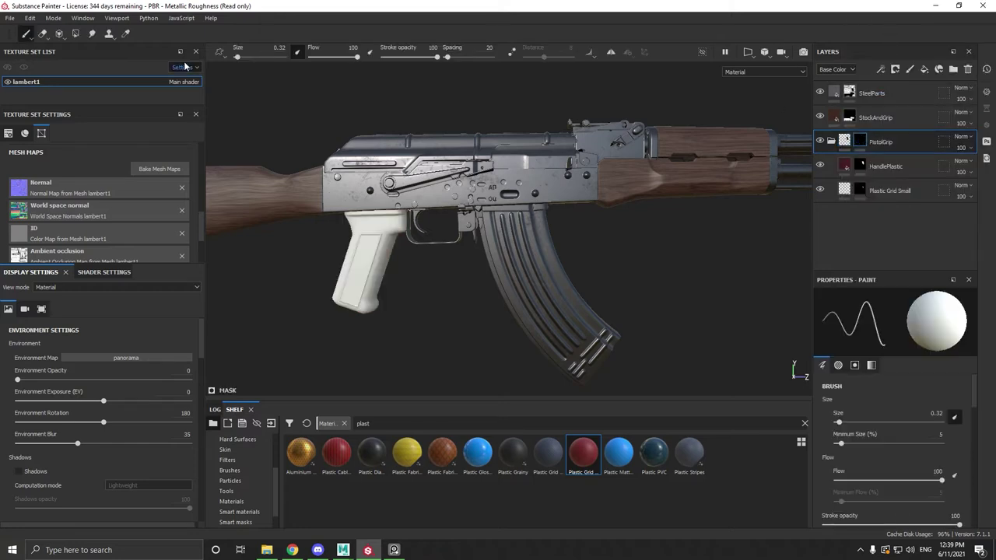
left_click(76, 34)
left_click(338, 287)
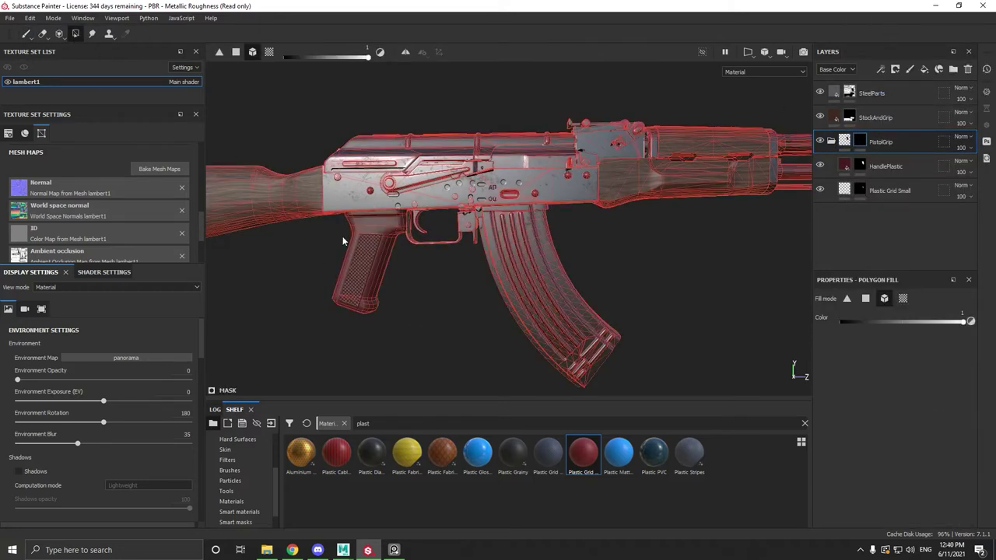
left_click(25, 34)
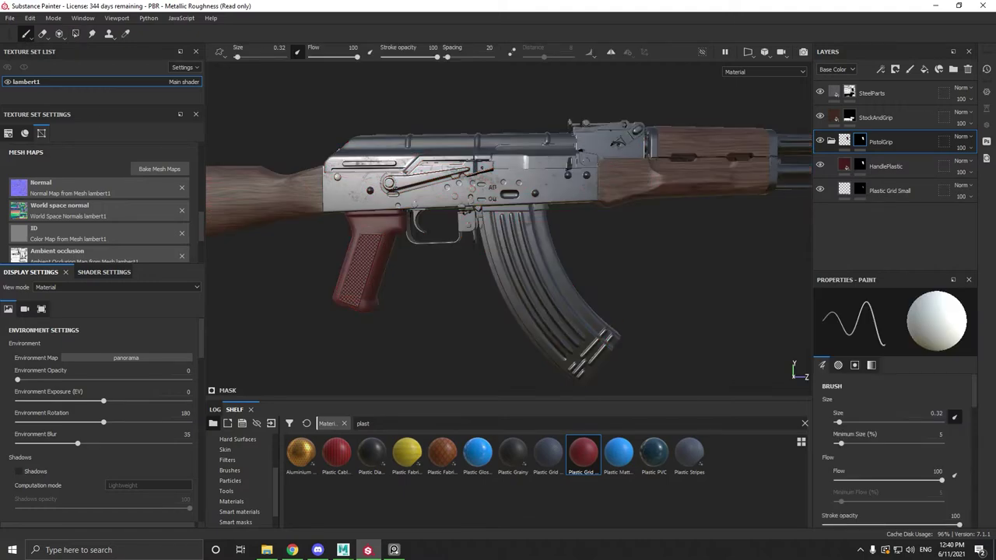
Examine the textured rifle from several angles and distances, including the pistol grip, receiver and handguard.
left_click_drag(489, 261, 445, 270, "alt")
scroll(459, 267, "down", 4)
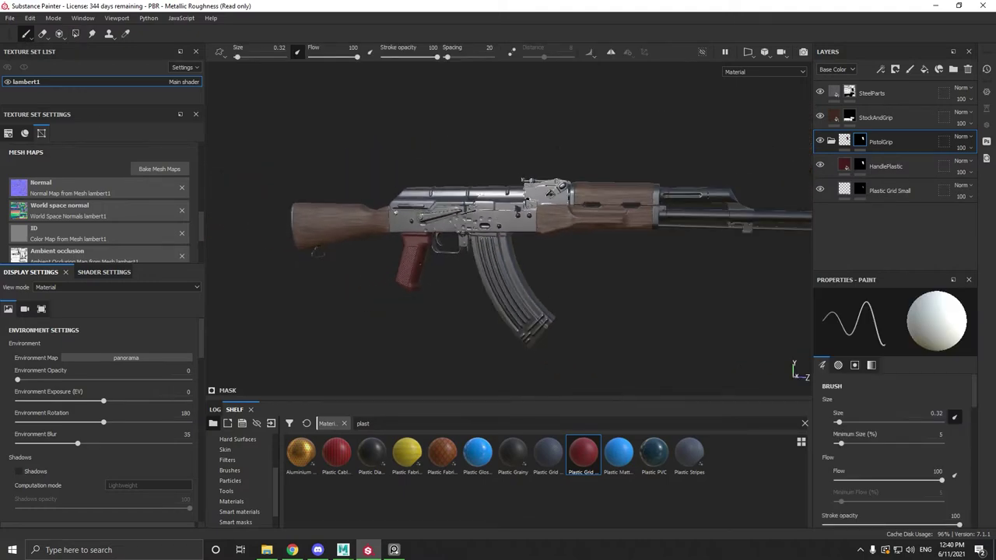
left_click_drag(574, 267, 508, 265, "alt")
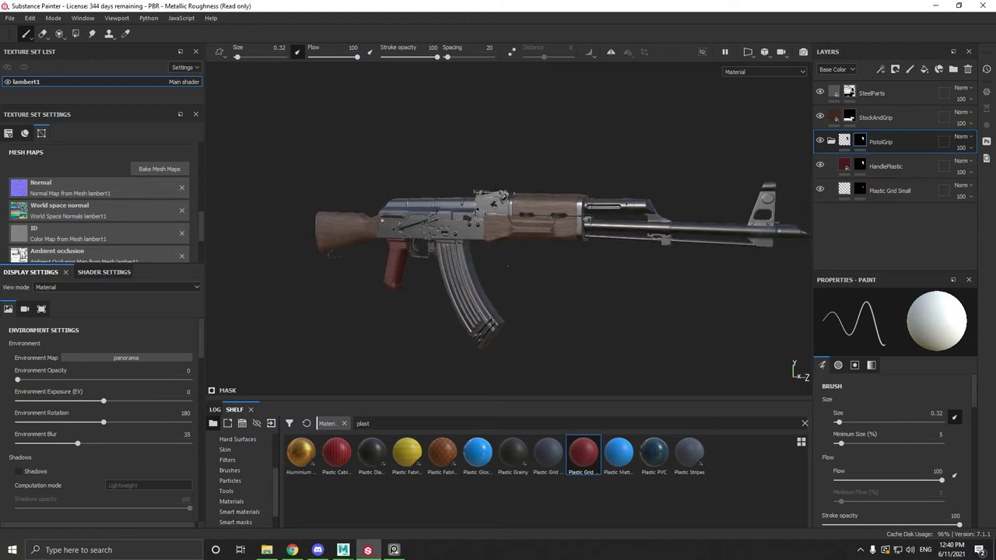
left_click_drag(448, 236, 418, 271, "alt")
scroll(418, 271, "up", 4)
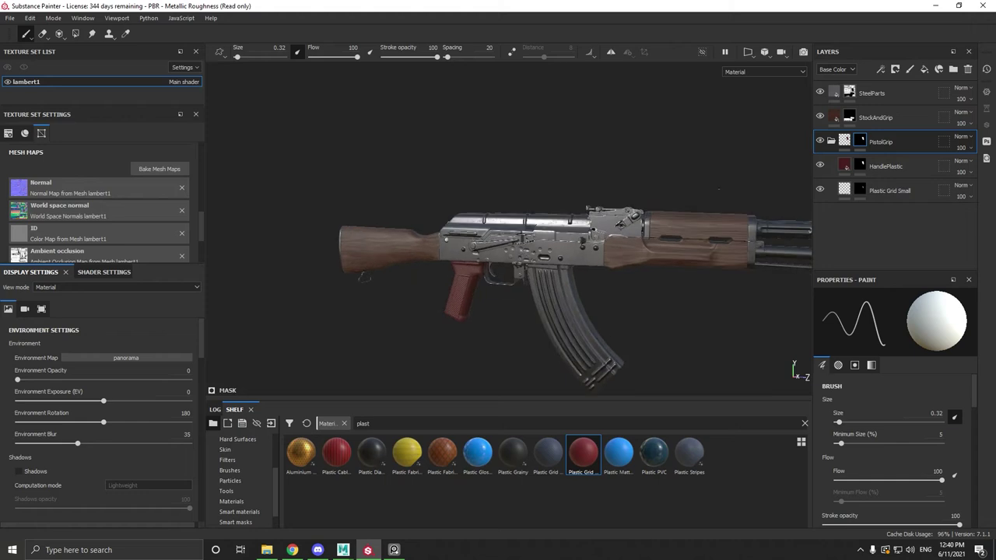
scroll(418, 271, "up", 3)
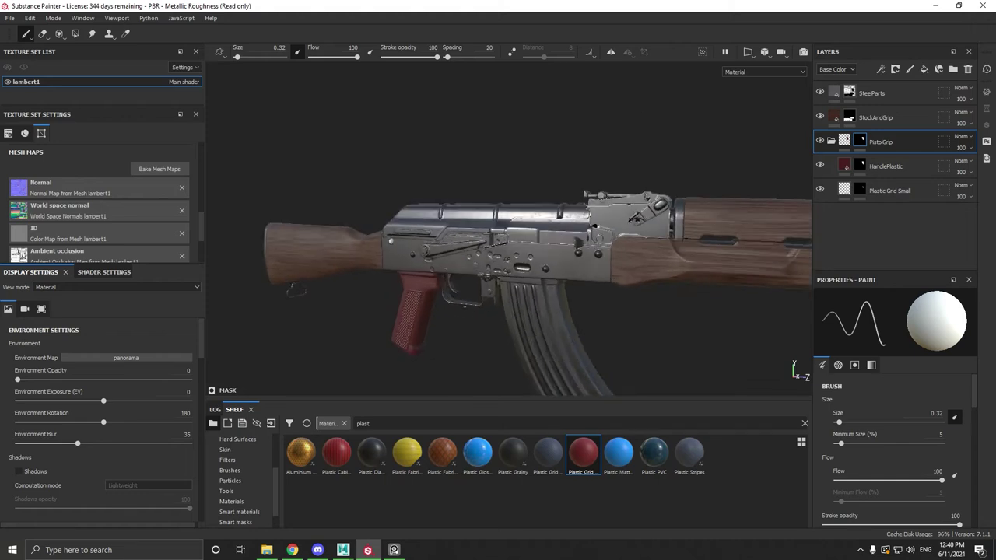
left_click_drag(472, 314, 460, 311, "alt")
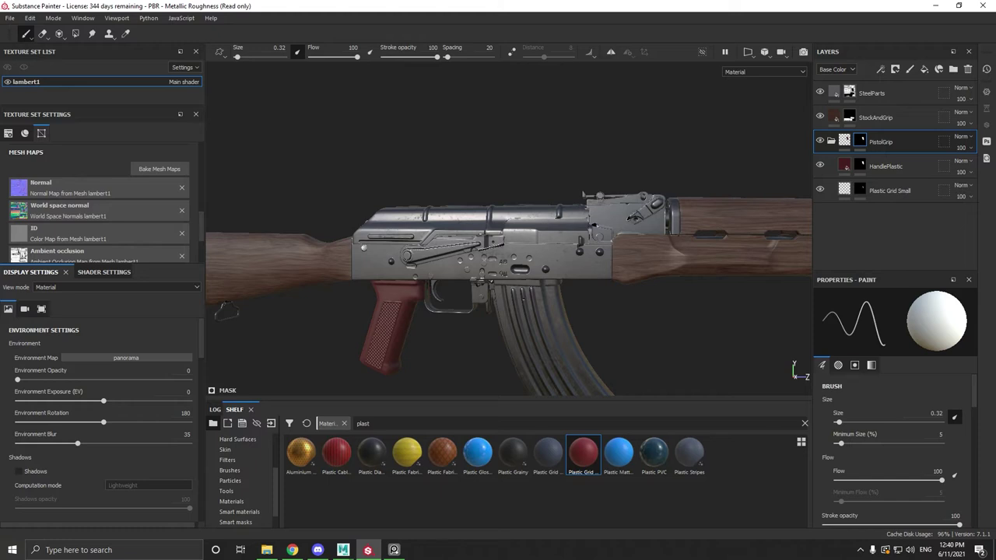
middle_click_drag(663, 295, 629, 293, "alt")
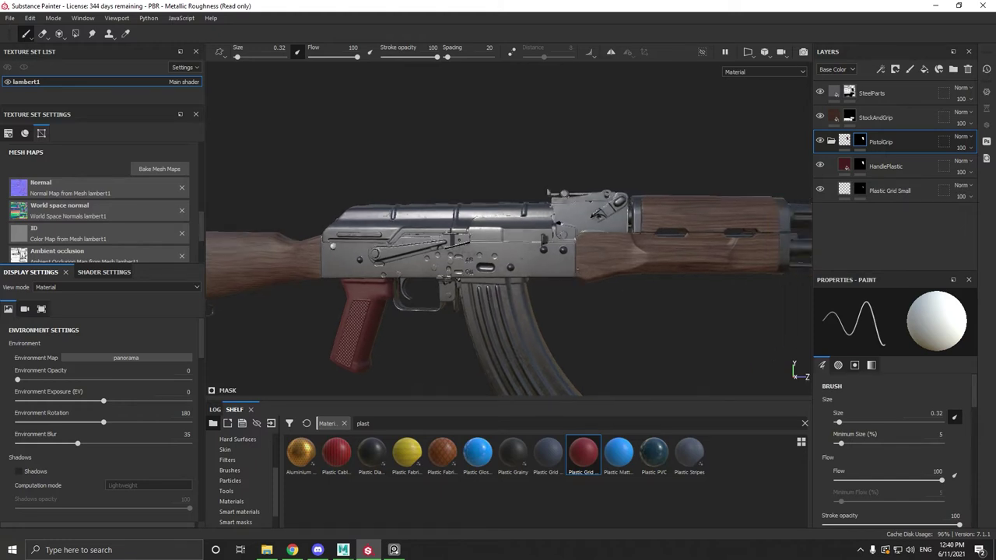
Duplicate the SteelParts layer and rename the copy SteelScrews.
right_click(868, 99)
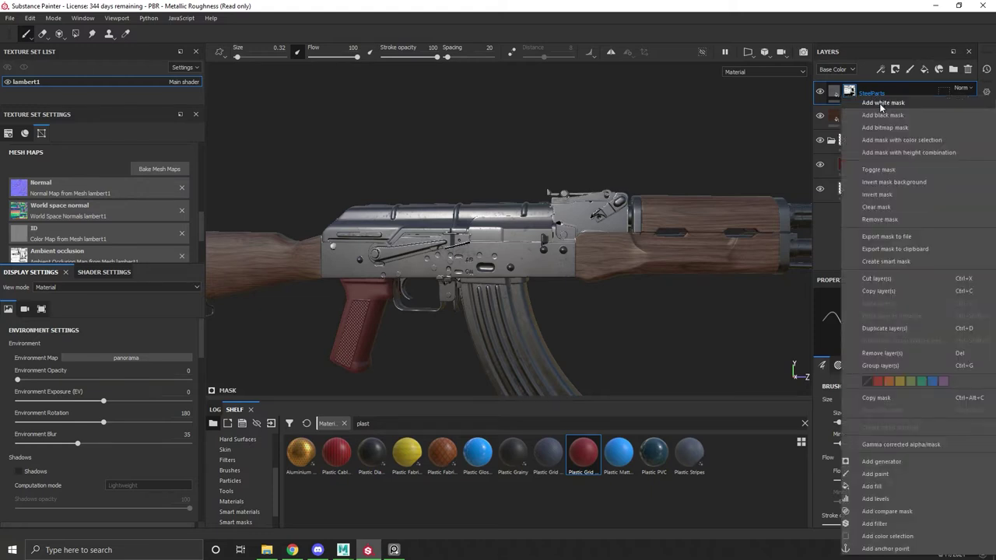
left_click(895, 329)
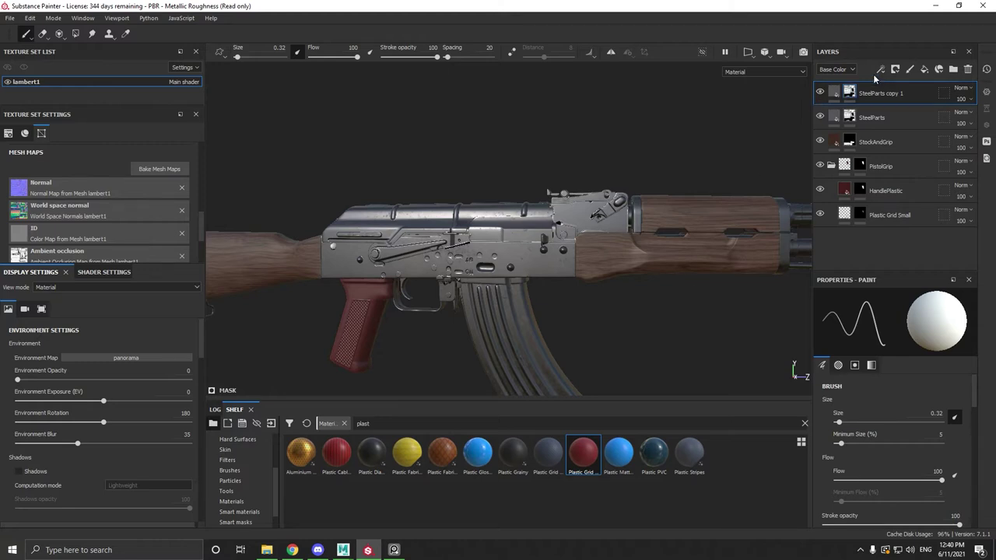
double_click(888, 94)
type("SteelScrews")
Paint the SteelScrews mask over the round screw on the side of the wooden handguard with brush size 0.94.
scroll(570, 249, "up", 10)
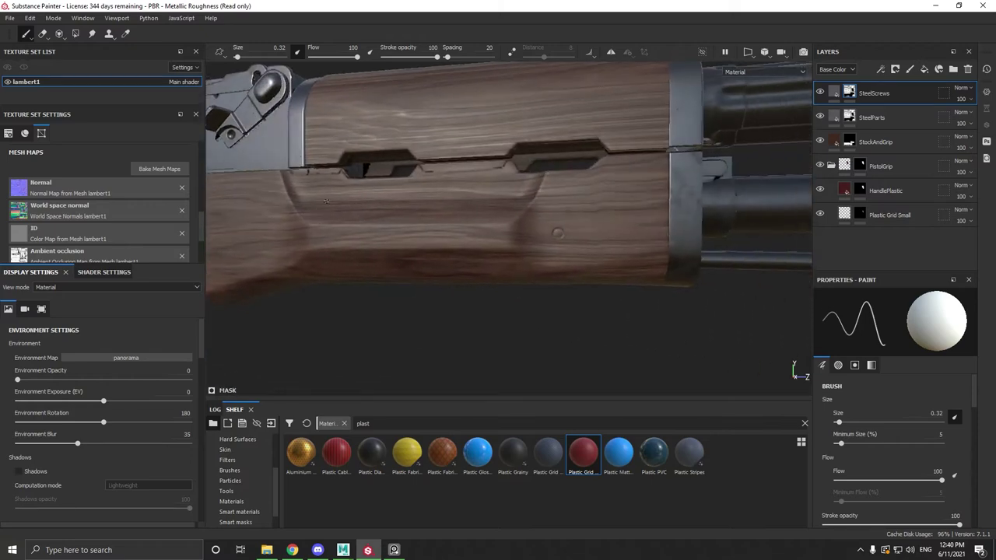
scroll(569, 250, "up", 5)
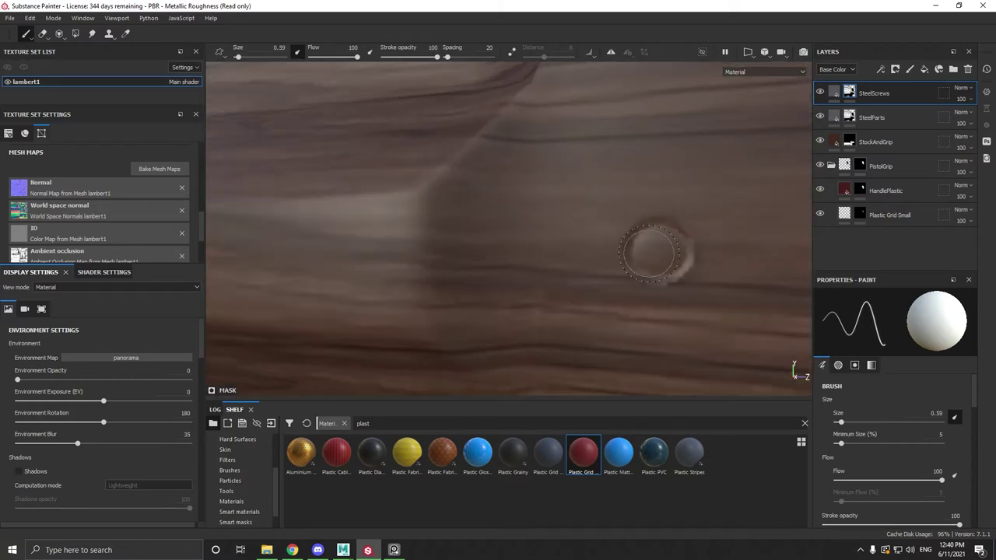
right_click_drag(656, 250, 685, 250, "ctrl")
left_click(658, 249)
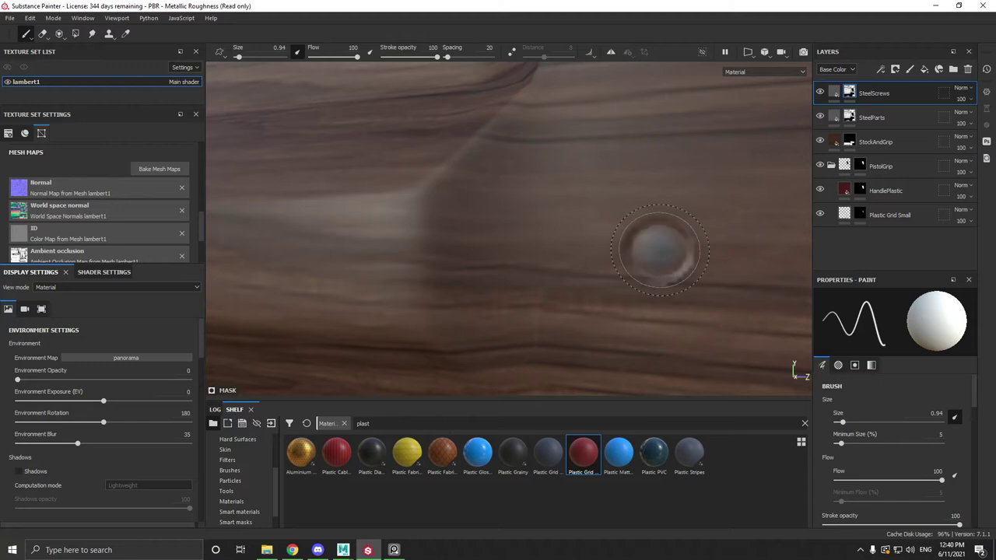
Paint the SteelScrews mask over the screw on the handguard's underside with brush size 1.37.
scroll(659, 250, "down", 8)
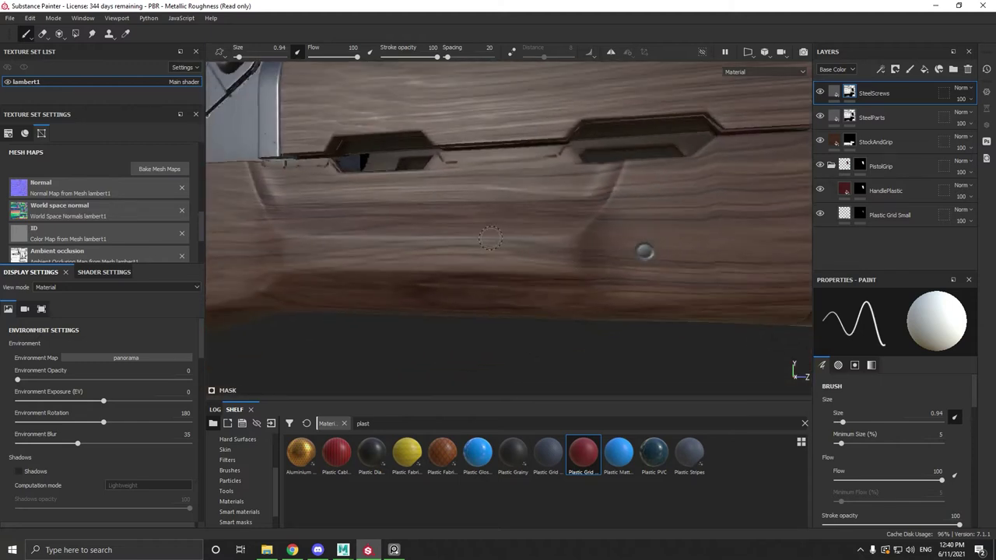
left_click_drag(476, 261, 460, 237, "alt")
scroll(460, 241, "up", 6)
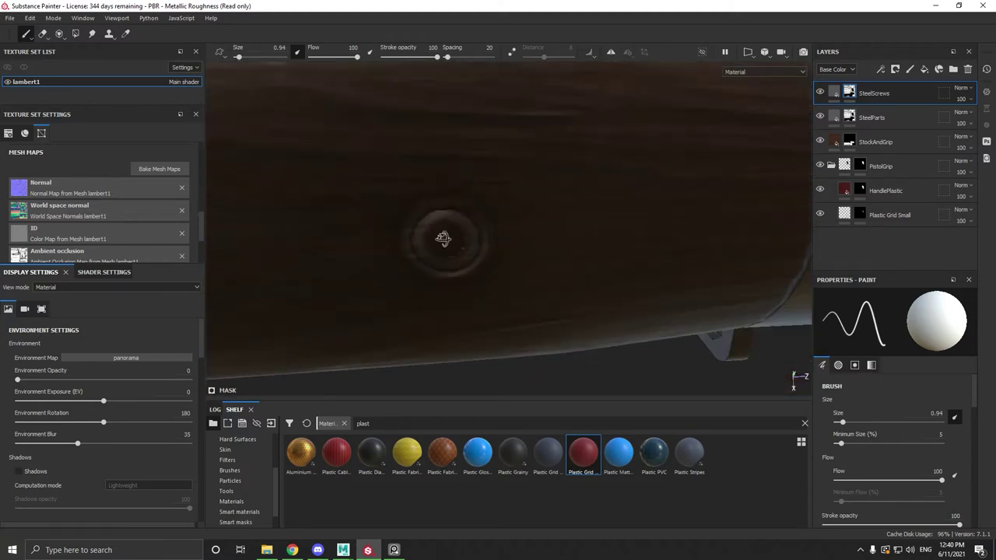
right_click_drag(465, 256, 490, 256, "ctrl")
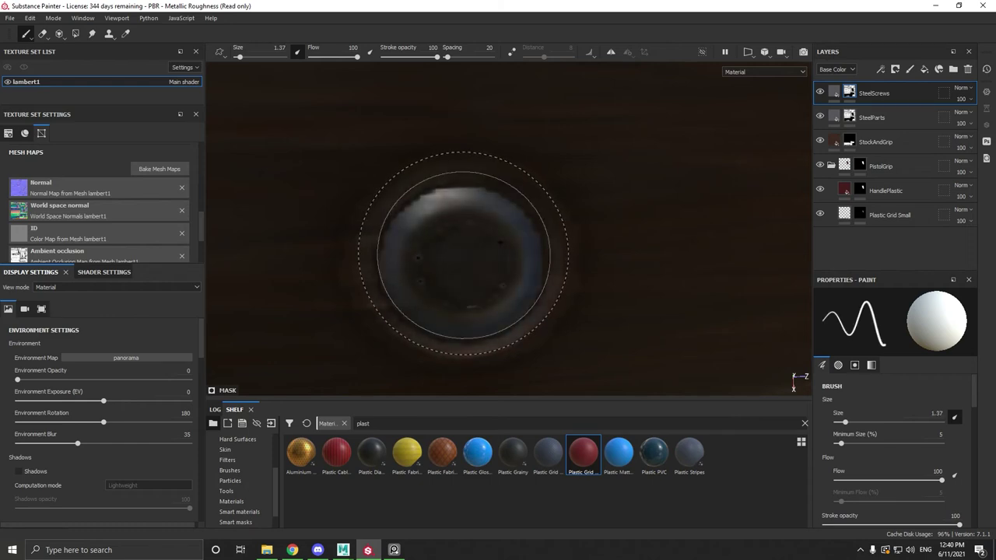
Paint the SteelScrews mask over the upper side screw at the stock's front end with brush size 0.94.
scroll(464, 257, "down", 7)
middle_click_drag(327, 196, 473, 202, "alt")
left_click_drag(474, 202, 362, 257, "alt")
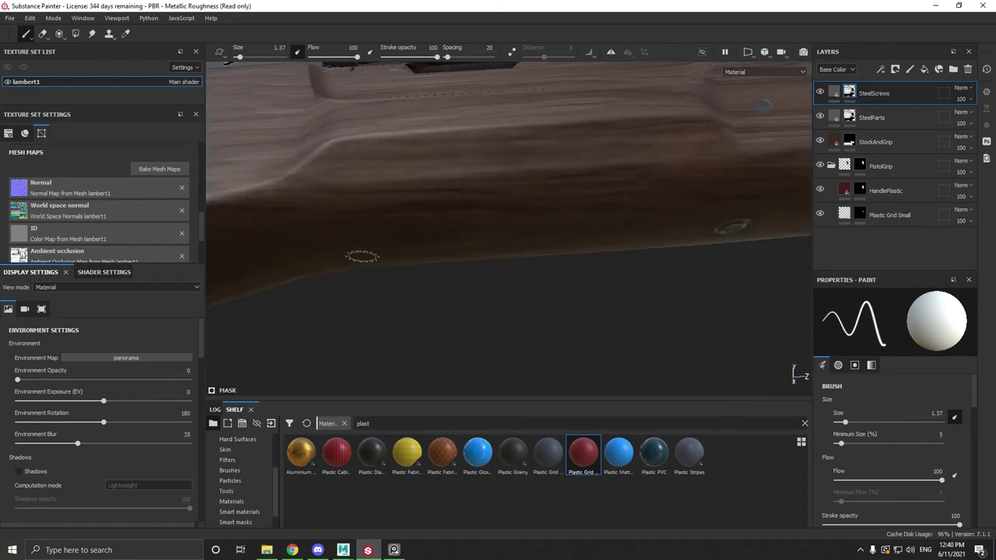
middle_click_drag(362, 257, 662, 245, "alt")
middle_click_drag(327, 226, 646, 234, "alt")
left_click_drag(278, 216, 280, 273, "alt")
middle_click_drag(280, 274, 657, 279, "alt")
middle_click_drag(273, 268, 623, 210, "alt")
left_click_drag(509, 222, 509, 258, "alt")
scroll(506, 189, "up", 6)
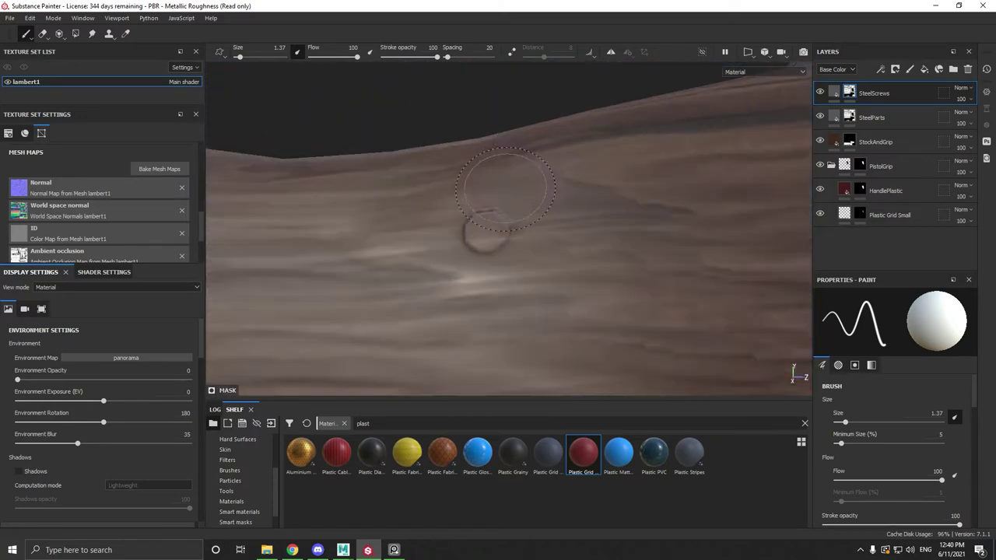
scroll(506, 189, "up", 3)
mouse_move(480, 245)
right_mouse_down("ctrl")
mouse_move(458, 245)
mouse_move(467, 245)
right_mouse_up("ctrl")
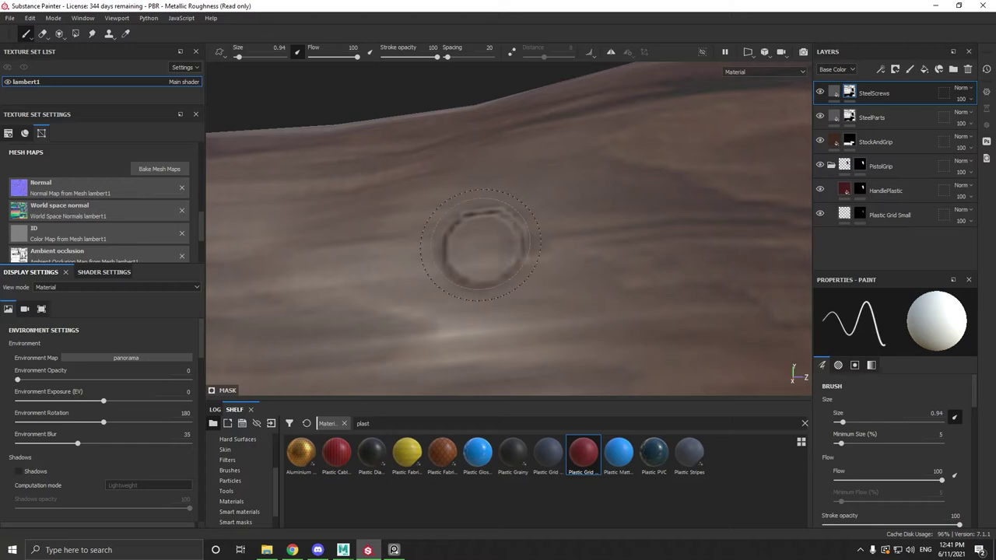
scroll(483, 249, "down", 3)
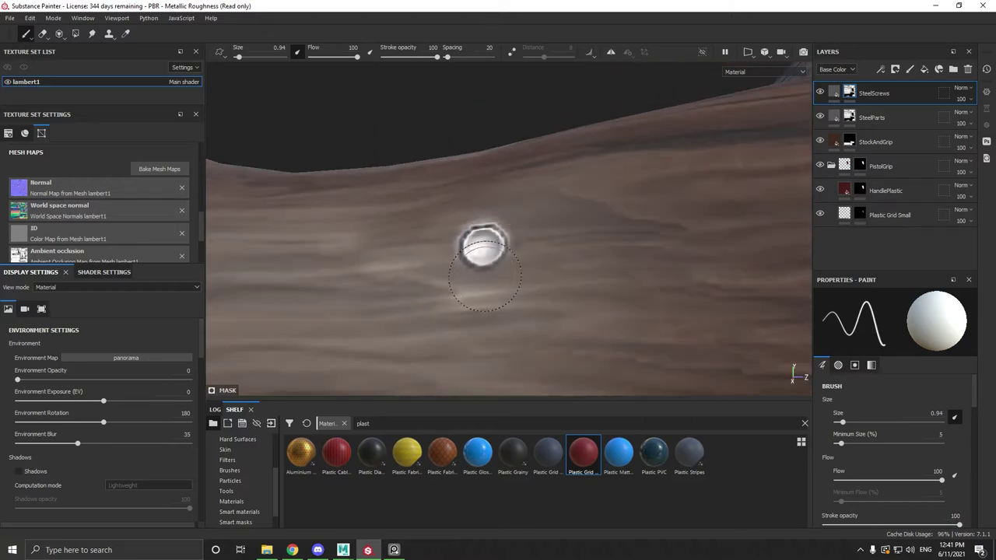
Paint steel onto the stock's lower front side screw at brush size 0.94 and onto the larger screw on its underside at size 1.88.
middle_click_drag(483, 303, 486, 100, "alt")
scroll(498, 234, "up", 3)
mouse_move(529, 257)
middle_mouse_down("alt")
mouse_move(531, 169)
mouse_move(514, 81)
middle_mouse_up("alt")
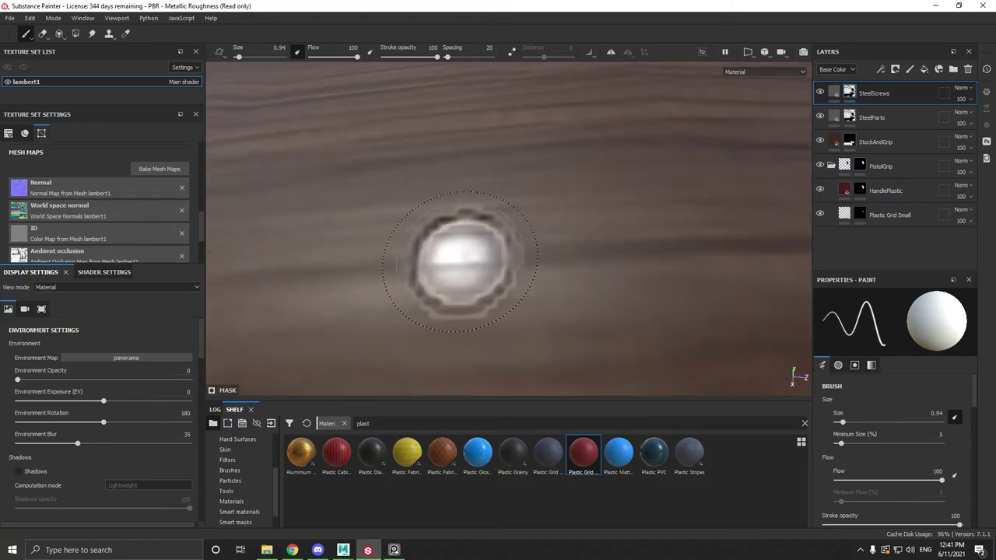
left_click_drag(483, 278, 438, 277, "alt")
right_click_drag(438, 278, 430, 260, "ctrl")
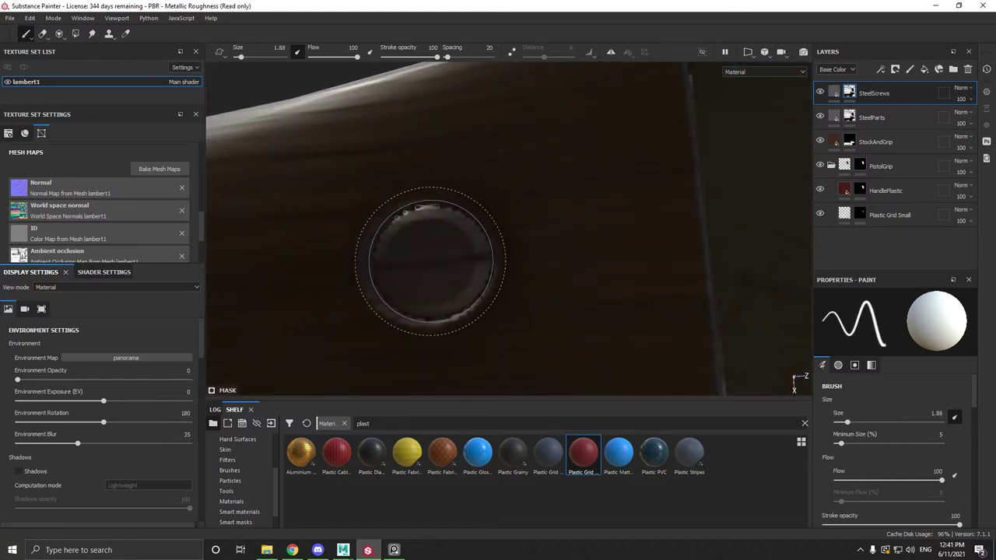
Paint the SteelScrews mask over the lower screw at the stock's rear, above the sling loop, with brush size 0.94.
scroll(430, 261, "down", 5)
middle_click_drag(449, 265, 685, 261, "alt")
middle_click_drag(335, 261, 572, 173, "alt")
left_click_drag(572, 175, 295, 223, "alt")
scroll(299, 224, "up", 3)
mouse_move(311, 227)
middle_mouse_down("alt")
mouse_move(373, 238)
mouse_move(389, 255)
middle_mouse_up("alt")
mouse_move(417, 222)
right_mouse_down("ctrl")
mouse_move(401, 221)
mouse_move(416, 223)
right_mouse_up("ctrl")
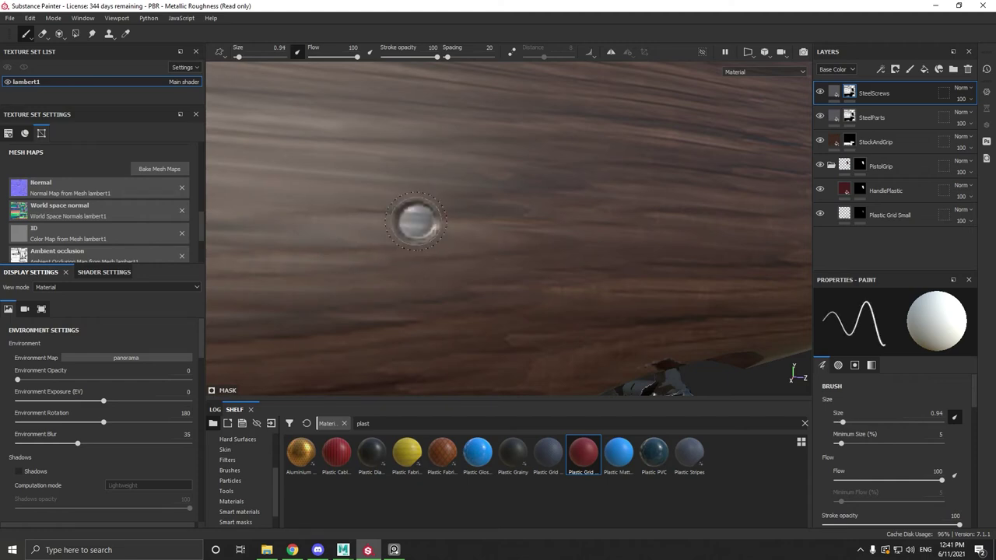
Paint the SteelScrews mask over the upper screw beside the stock's metal butt plate with brush size 0.94.
mouse_move(488, 124)
left_mouse_down("alt")
mouse_move(452, 173)
mouse_move(436, 275)
mouse_move(495, 204)
left_mouse_up("alt")
scroll(487, 211, "down", 3)
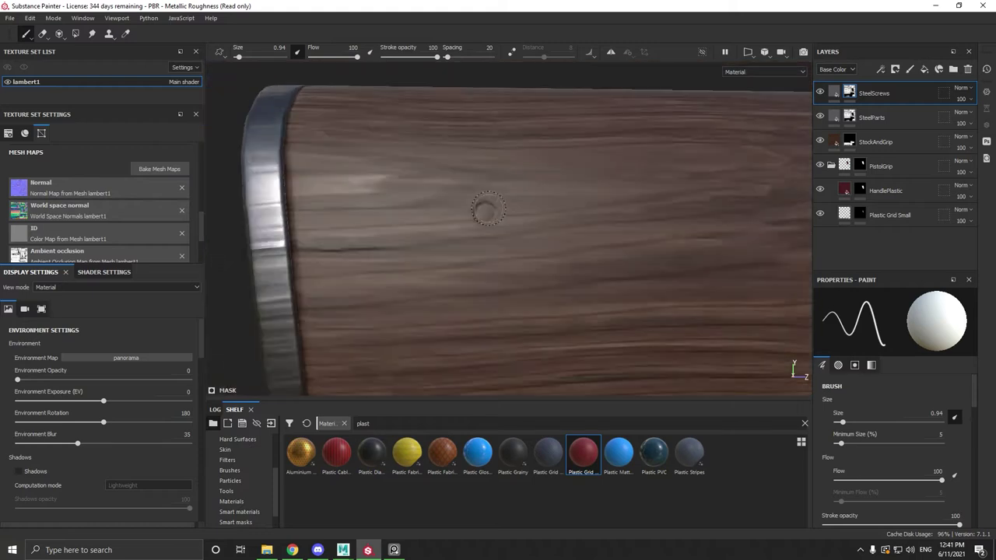
scroll(476, 217, "up", 6)
left_click(478, 222)
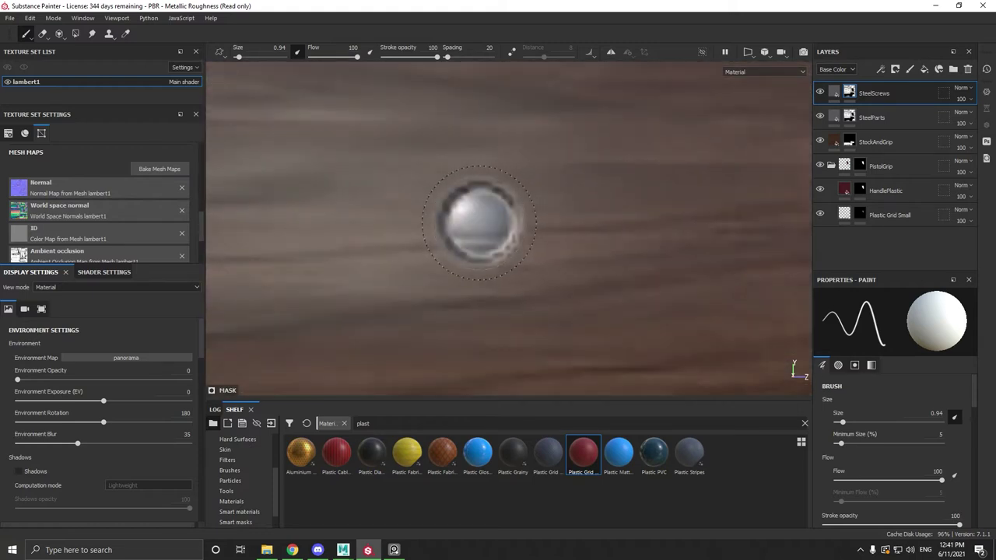
Fill the rear rivet on the receiver's side into the SteelScrews mask, using Polygon Fill in mesh mode with color 1.
scroll(478, 223, "down", 4)
scroll(535, 248, "down", 5)
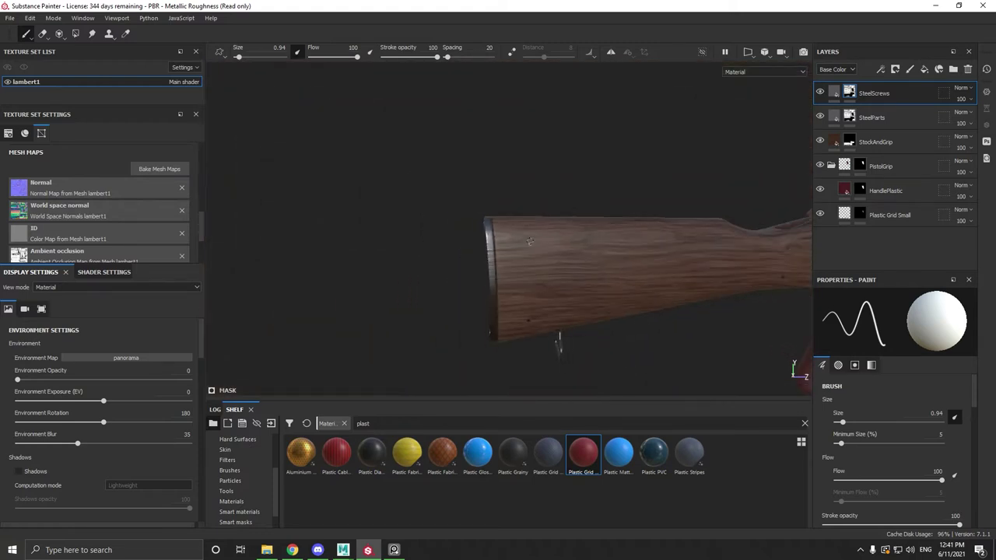
middle_click_drag(564, 217, 249, 174, "alt")
scroll(475, 234, "up", 3)
left_click_drag(446, 234, 572, 214, "alt")
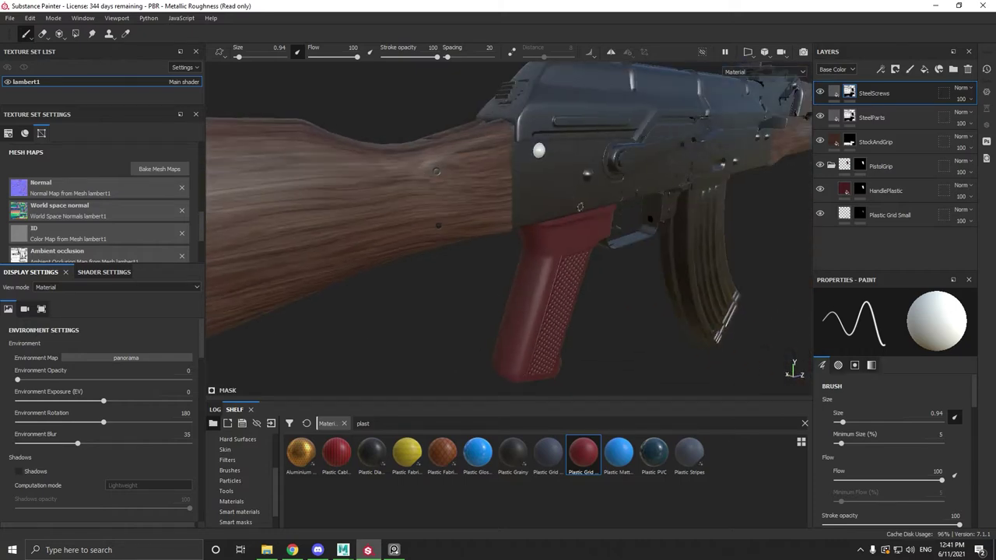
middle_click_drag(580, 206, 500, 249, "alt")
scroll(500, 249, "up", 3)
left_click_drag(501, 249, 622, 252, "alt")
left_click(76, 34)
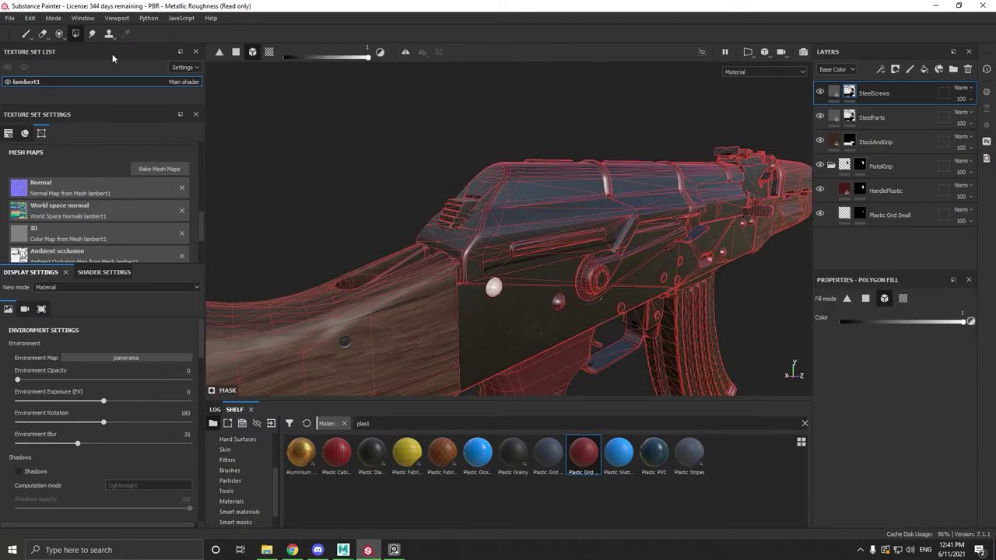
scroll(638, 291, "up", 3)
left_click(364, 278)
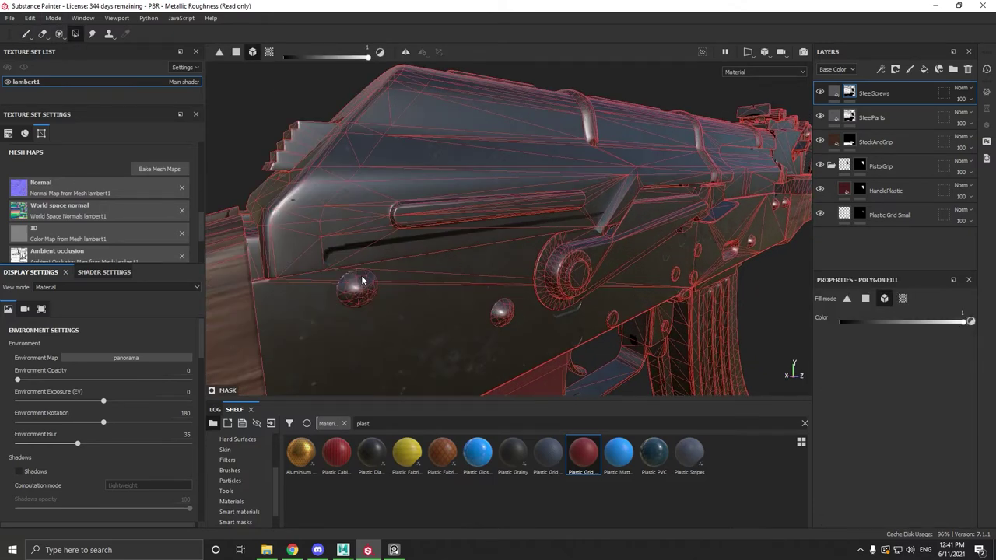
left_click(28, 35)
Add a fill layer above the SteelScrews layer.
scroll(602, 254, "down", 3)
mouse_move(602, 254)
left_mouse_down("alt")
mouse_move(618, 270)
mouse_move(509, 264)
mouse_move(503, 202)
left_mouse_up("alt")
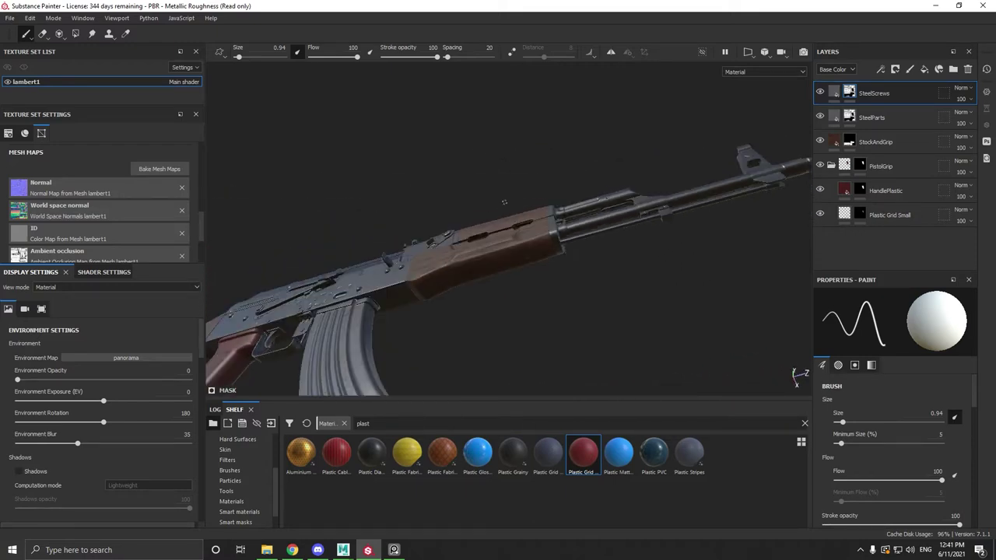
scroll(537, 257, "up", 3)
left_click_drag(543, 265, 682, 267, "alt")
scroll(543, 267, "down", 5)
left_click_drag(528, 238, 568, 239, "alt")
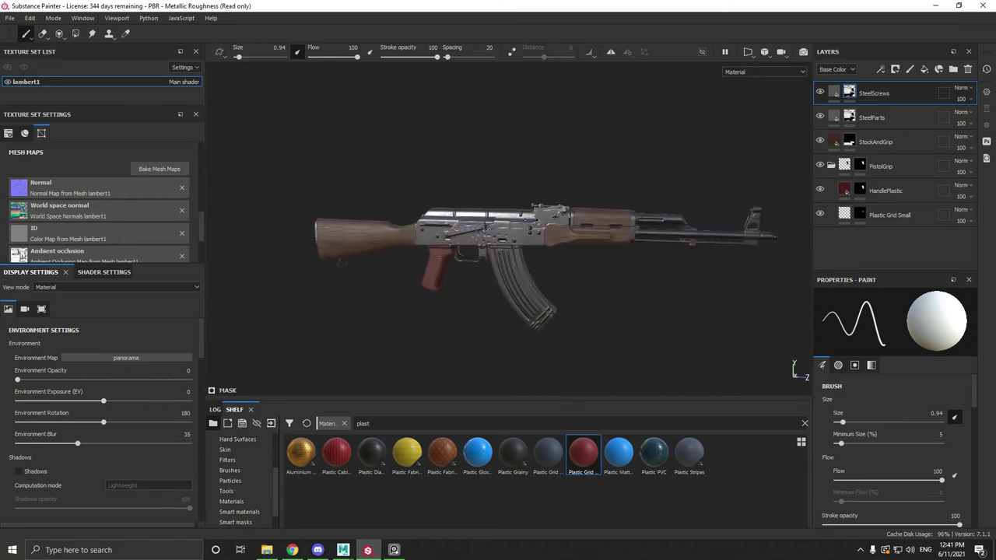
scroll(503, 145, "up", 5)
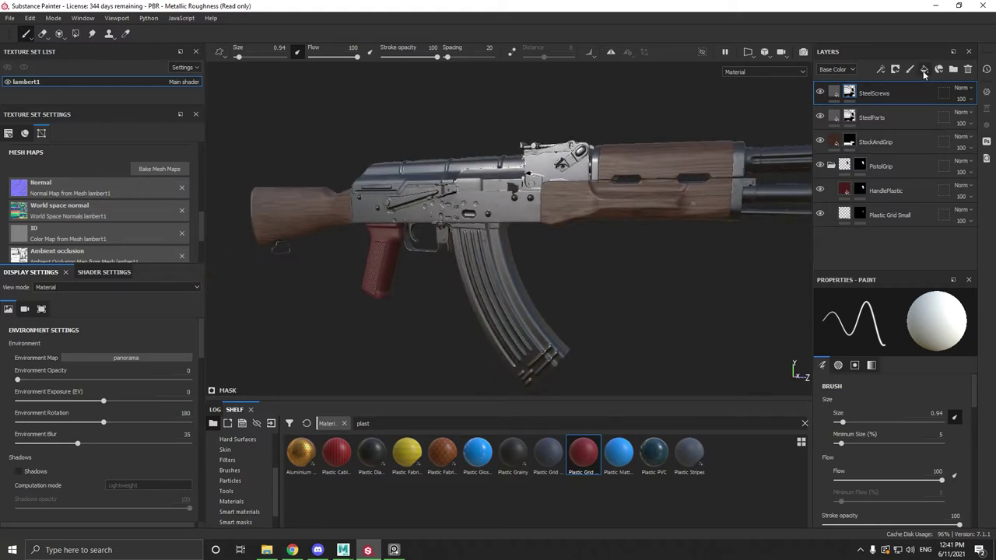
left_click(925, 70)
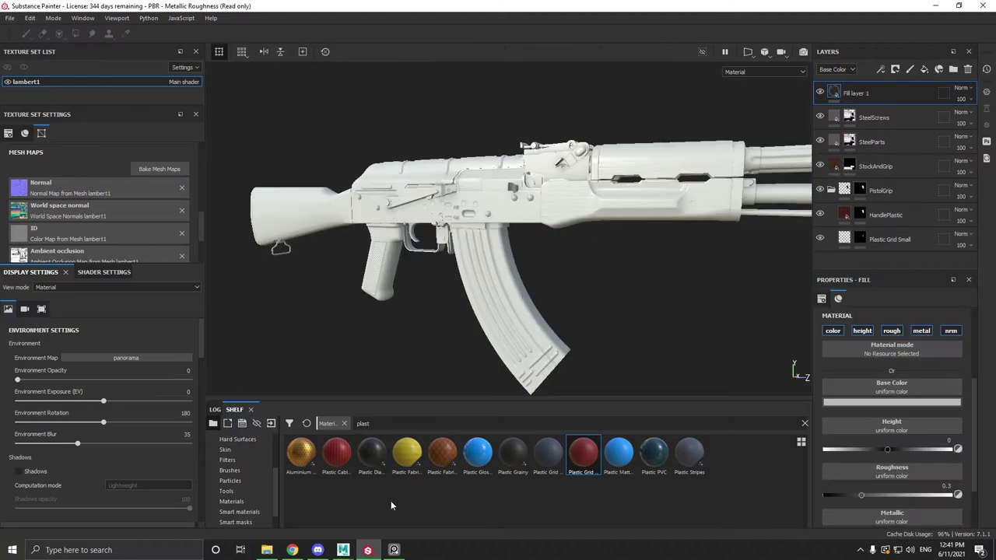
Switch to the reference board and examine the metal finish around the receiver and handguard in the AKM and AK-47 photos.
left_click(396, 549)
scroll(521, 275, "down", 5)
middle_click_drag(391, 334, 476, 281)
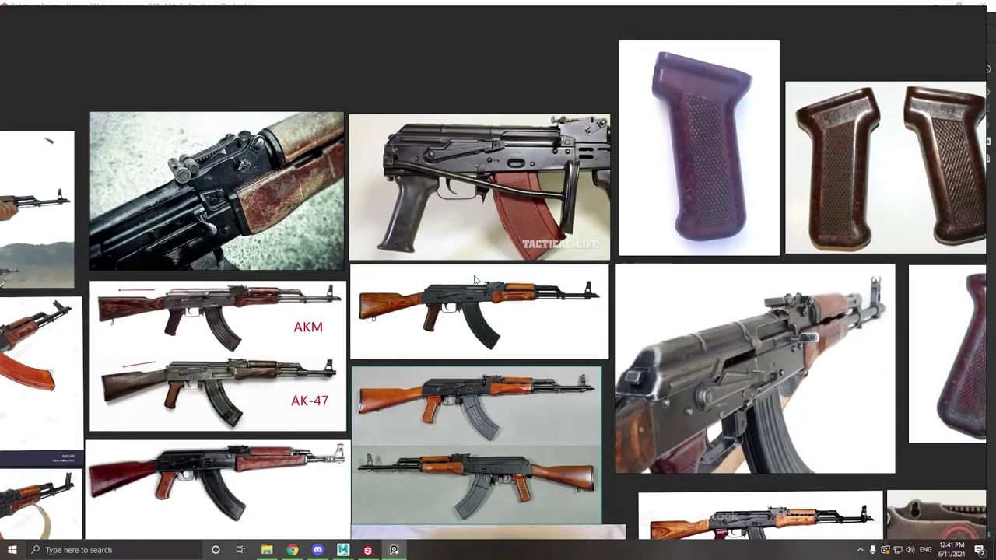
scroll(430, 288, "down", 2)
scroll(316, 319, "up", 10)
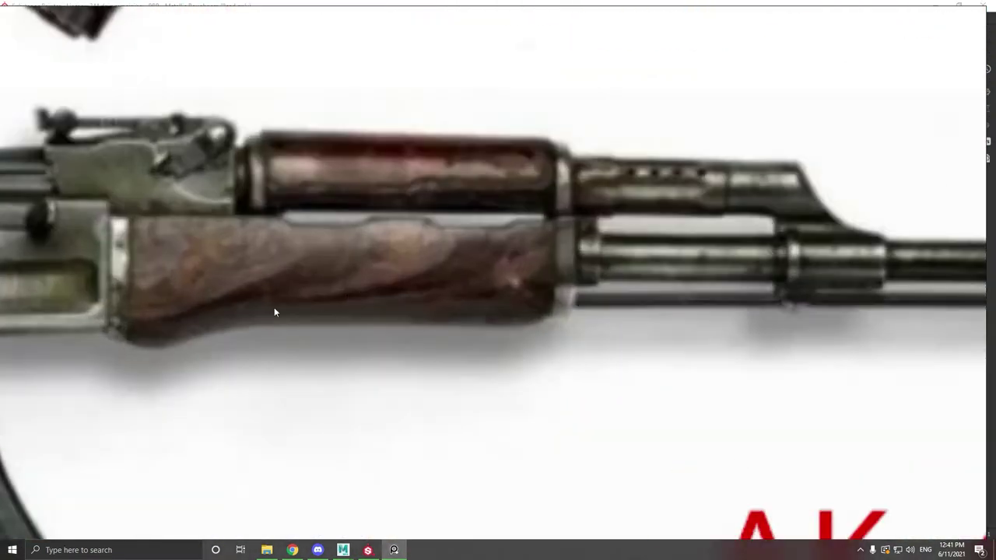
scroll(281, 315, "up", 6)
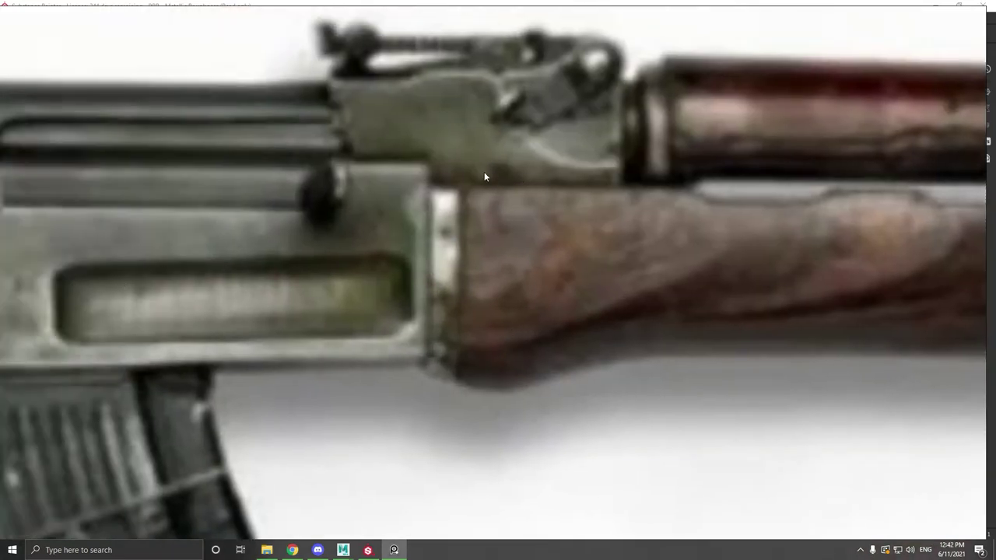
scroll(510, 281, "down", 6)
mouse_move(476, 305)
middle_mouse_down()
mouse_move(687, 284)
mouse_move(463, 301)
middle_mouse_up()
middle_click_drag(661, 281, 520, 244)
left_click(394, 553)
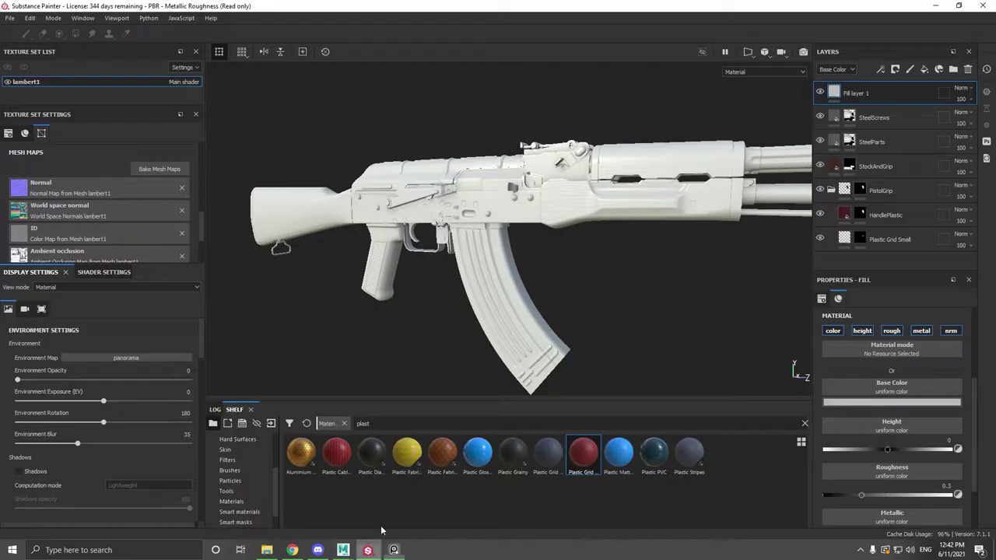
Delete the plain fill layer above SteelScrews.
left_click_drag(499, 260, 529, 269, "alt")
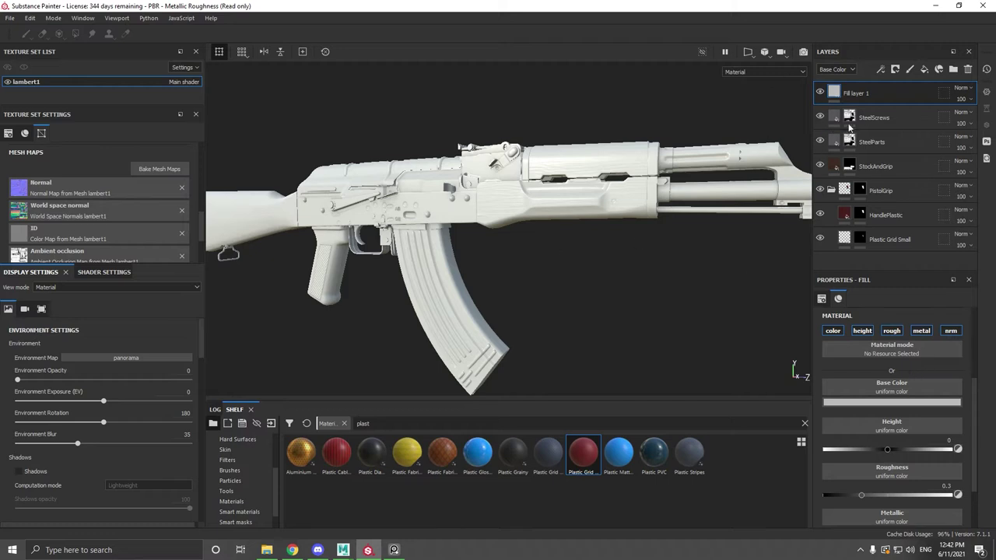
double_click(858, 93)
right_click(862, 97)
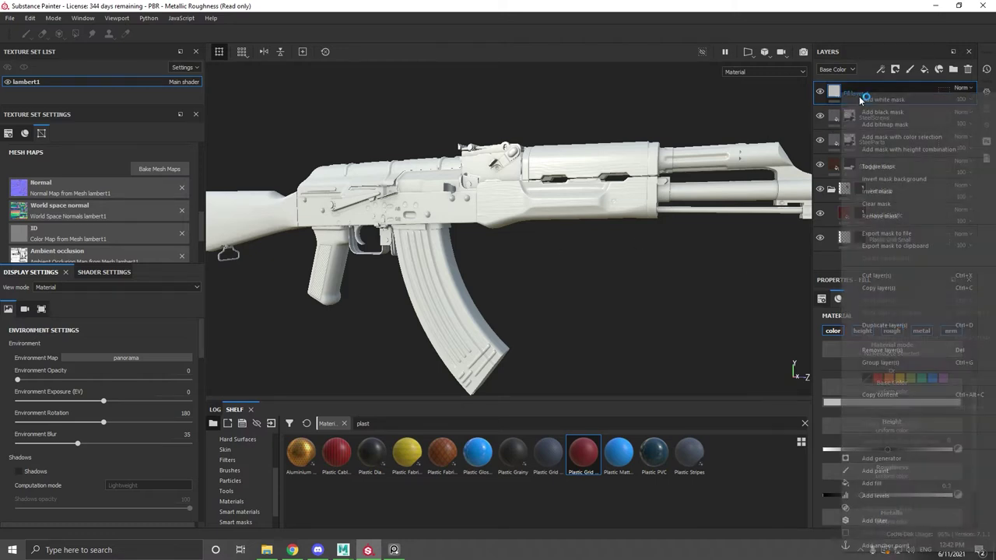
left_click(745, 280)
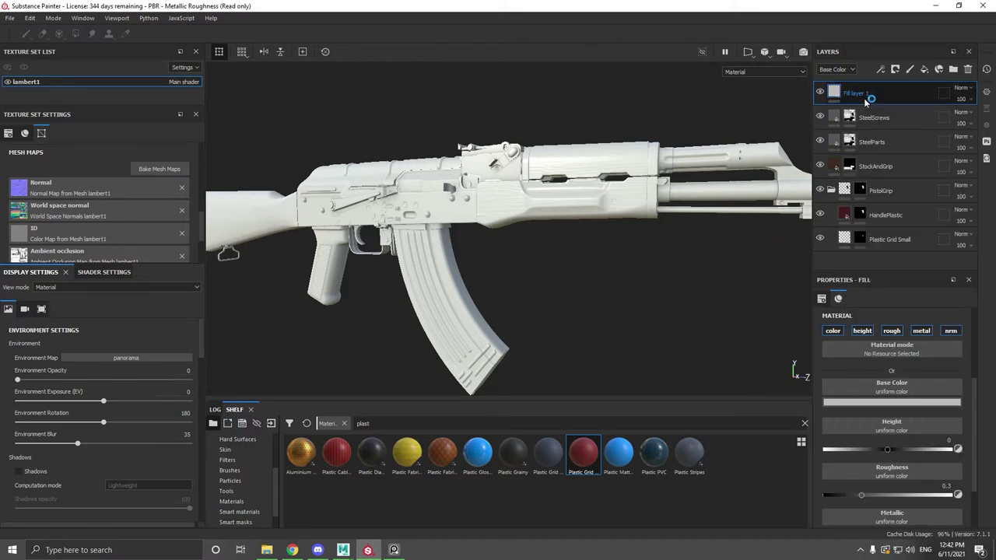
key("Delete")
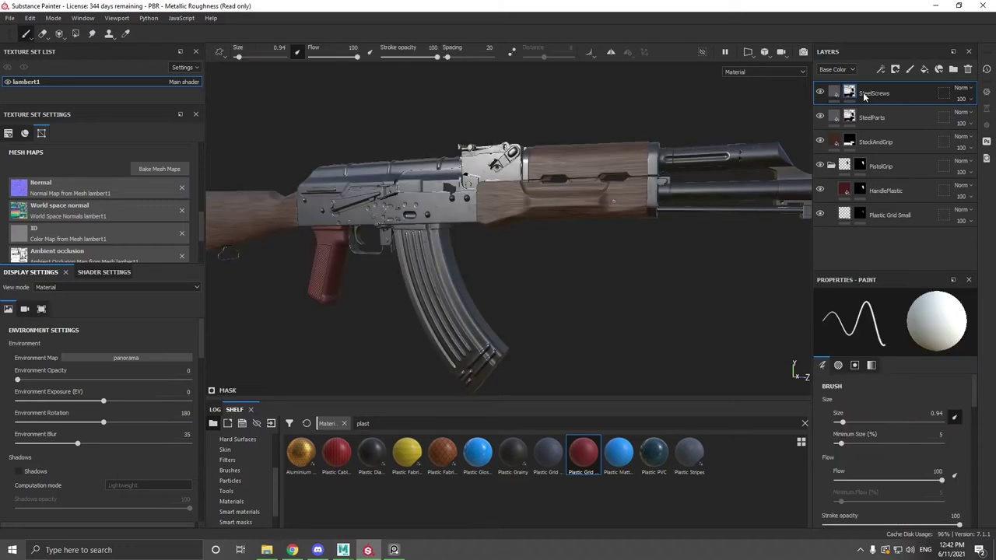
Duplicate the SteelScrews layer and remove the Steel Rust and Wear material from the copy.
right_click(864, 96)
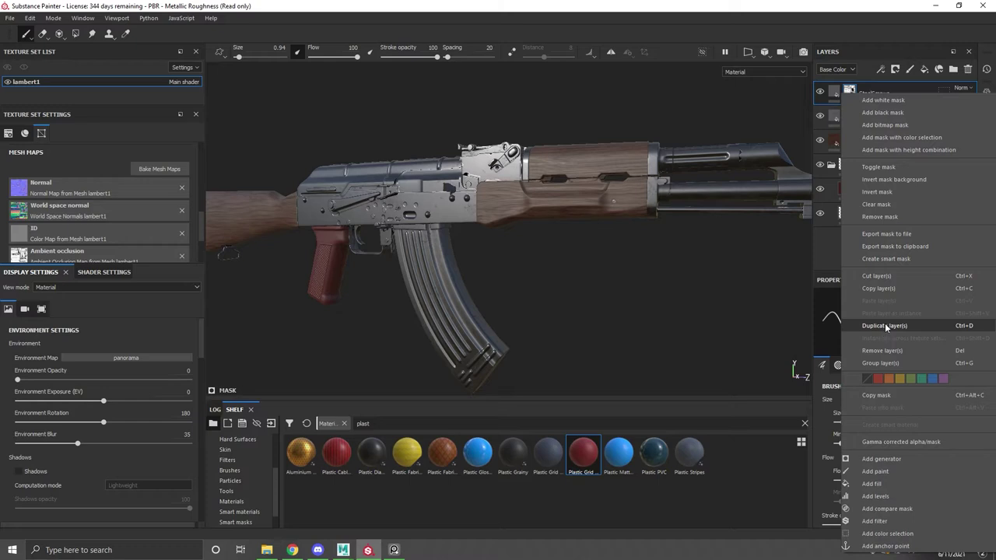
left_click(885, 325)
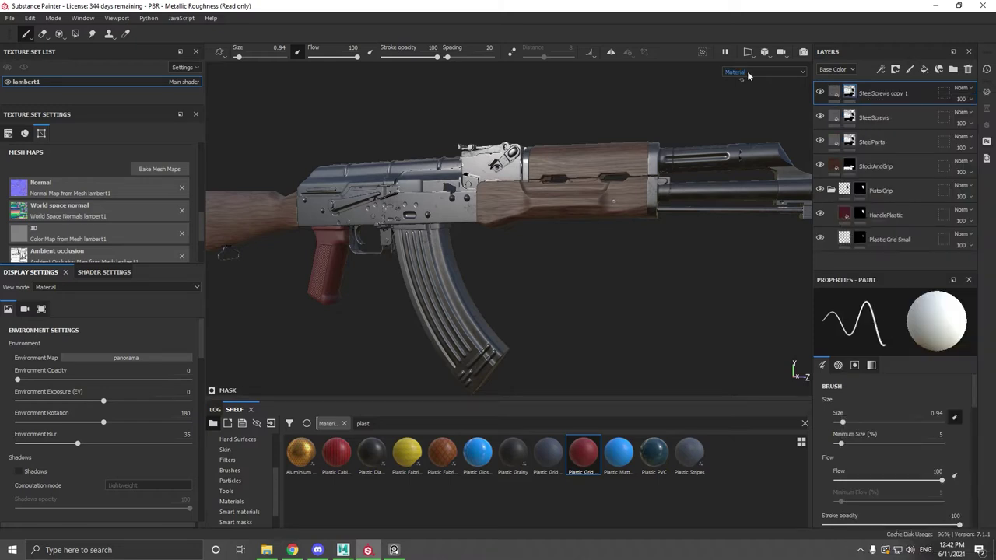
left_click(834, 92)
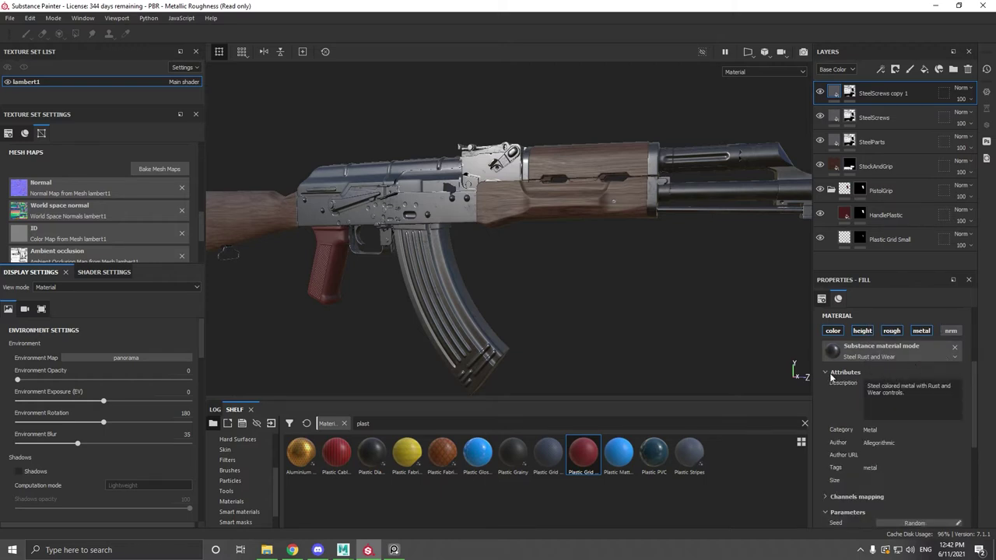
left_click(955, 347)
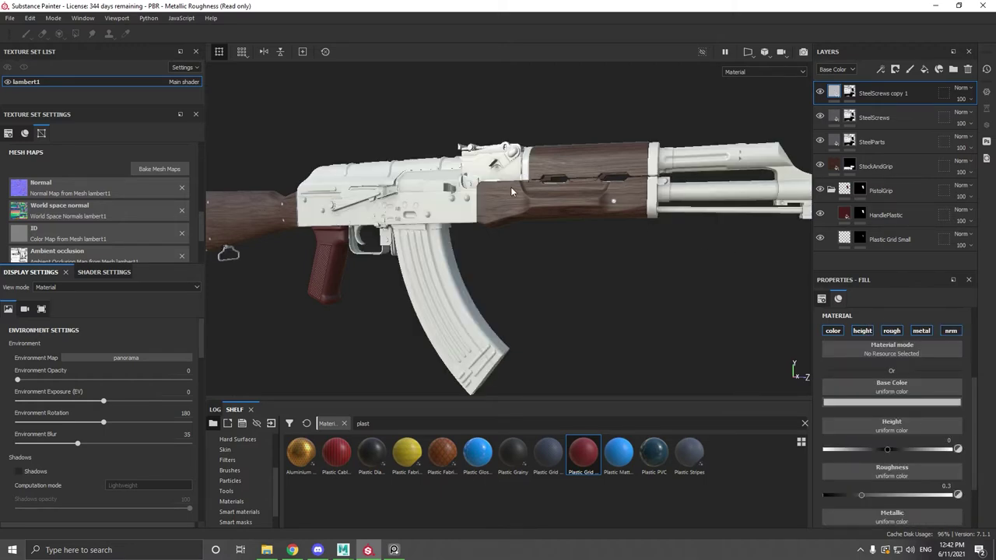
Set the base color of the SteelScrews copy to a very dark brown.
left_click(866, 402)
left_click(922, 449)
left_click_drag(922, 449, 983, 499)
left_click(963, 439)
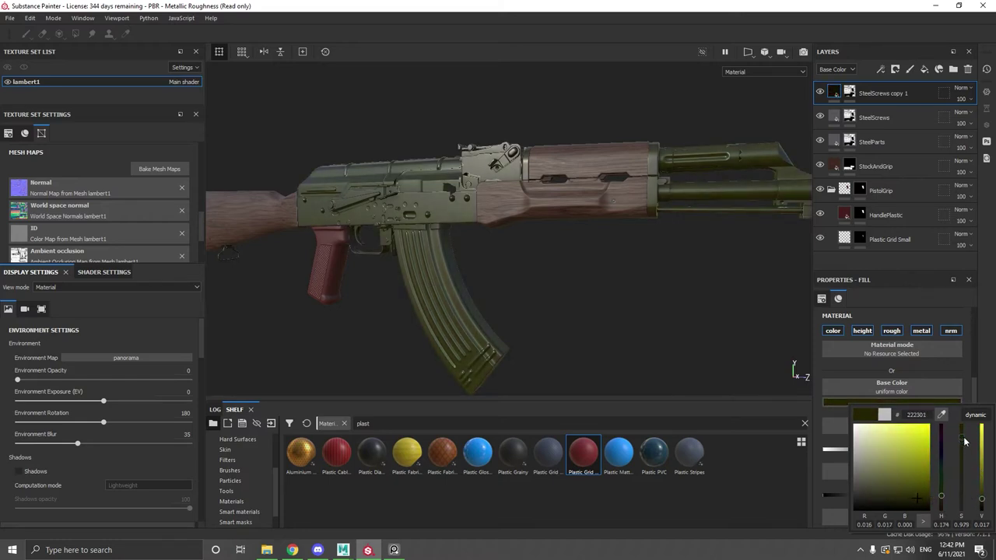
left_click_drag(964, 439, 963, 445)
left_click(912, 495)
mouse_move(914, 499)
left_mouse_down()
mouse_move(901, 497)
mouse_move(946, 510)
mouse_move(909, 488)
mouse_move(918, 505)
left_mouse_up()
left_click_drag(982, 501, 982, 505)
left_click_drag(962, 439, 964, 412)
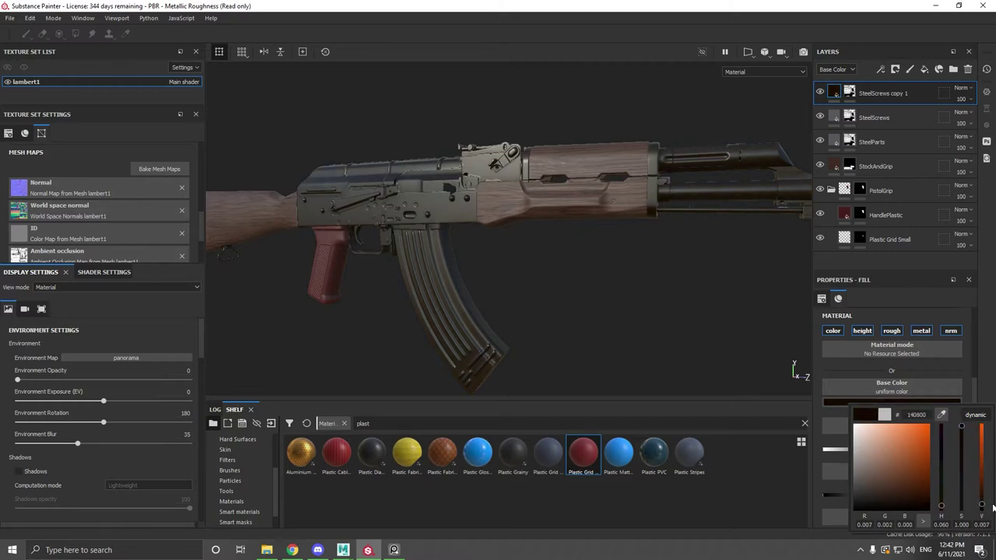
left_click_drag(982, 507, 982, 504)
left_click_drag(552, 328, 506, 250, "alt")
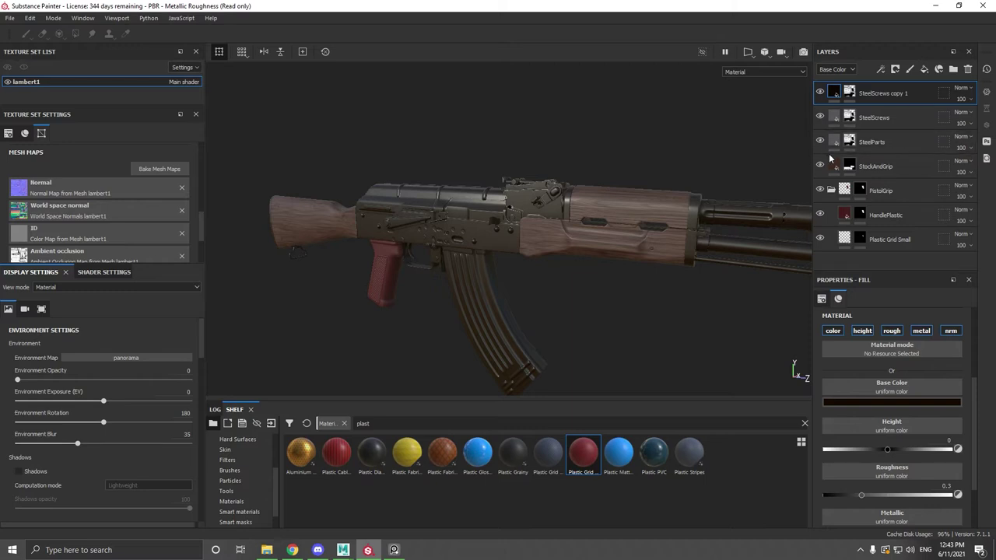
Add a fill to the mask of SteelScrews copy 1 and assign the Ambient Occlusion map from mesh lambert1 to it.
left_click(852, 91)
right_click(851, 89)
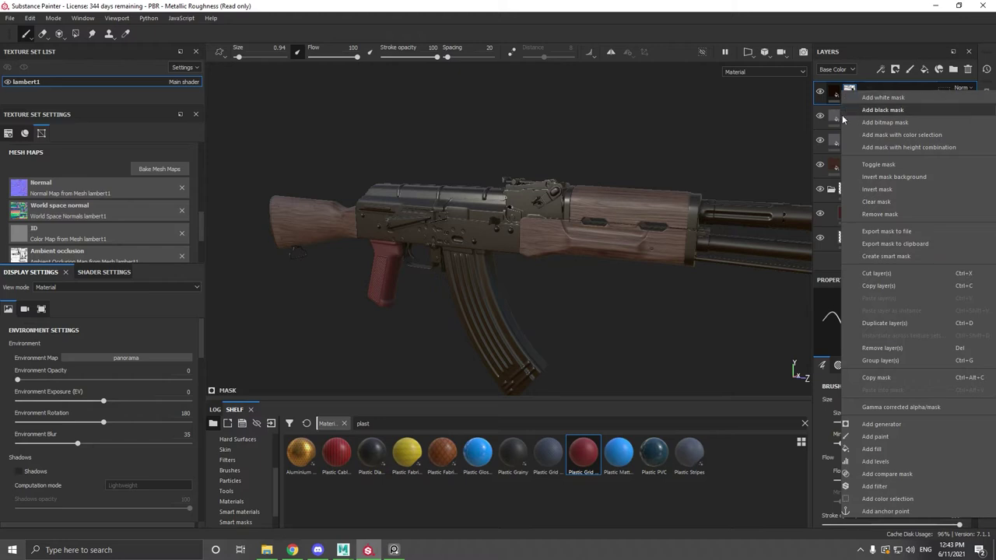
left_click(860, 450)
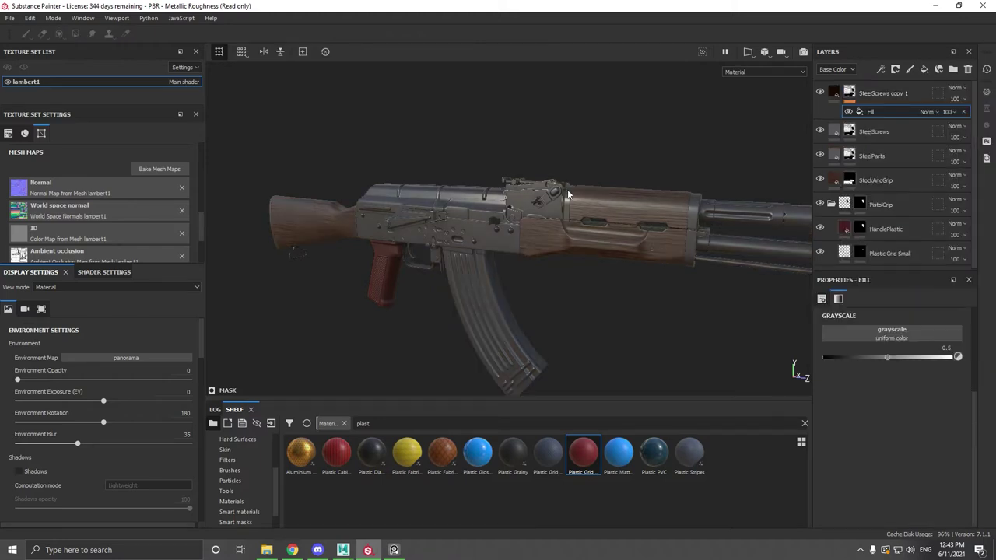
left_click(886, 331)
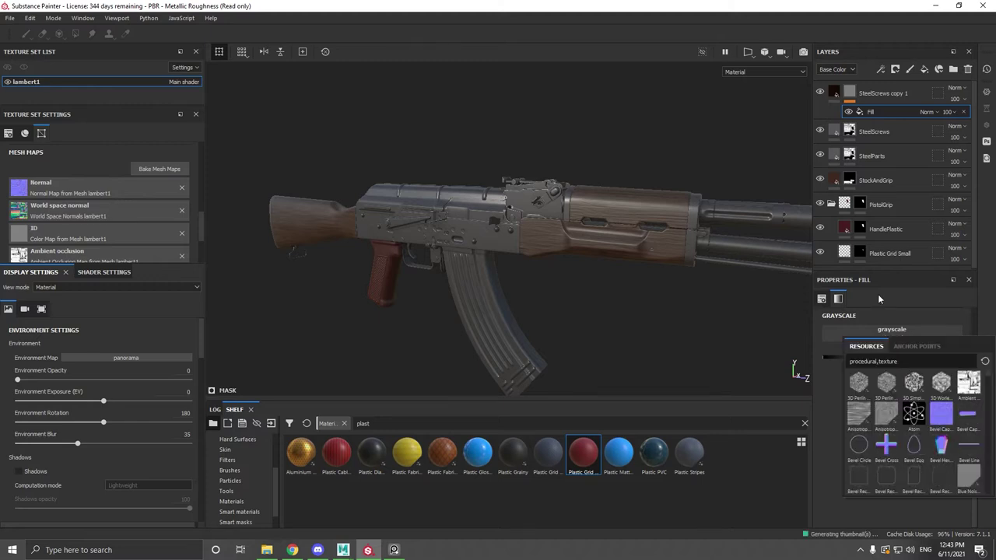
left_click_drag(903, 365, 836, 352)
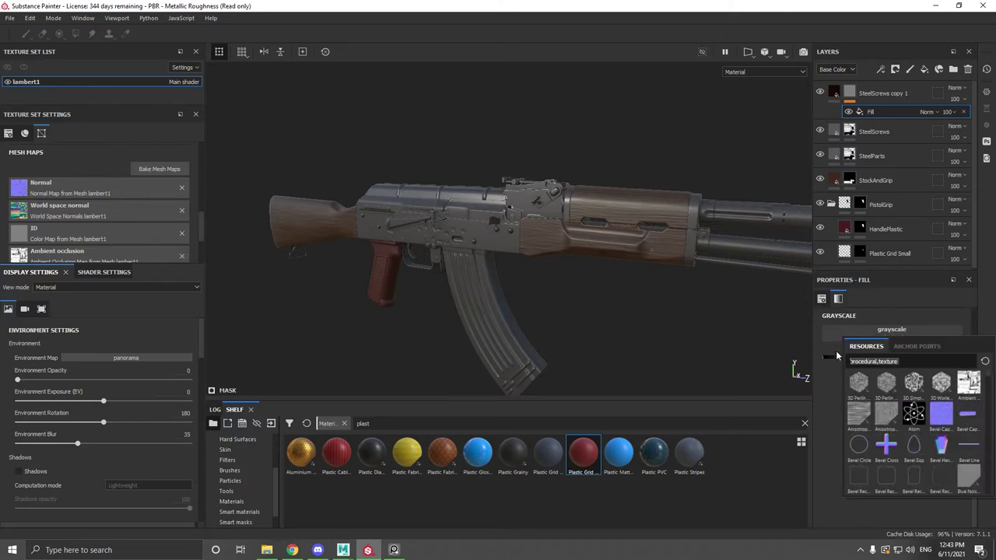
type("ambient")
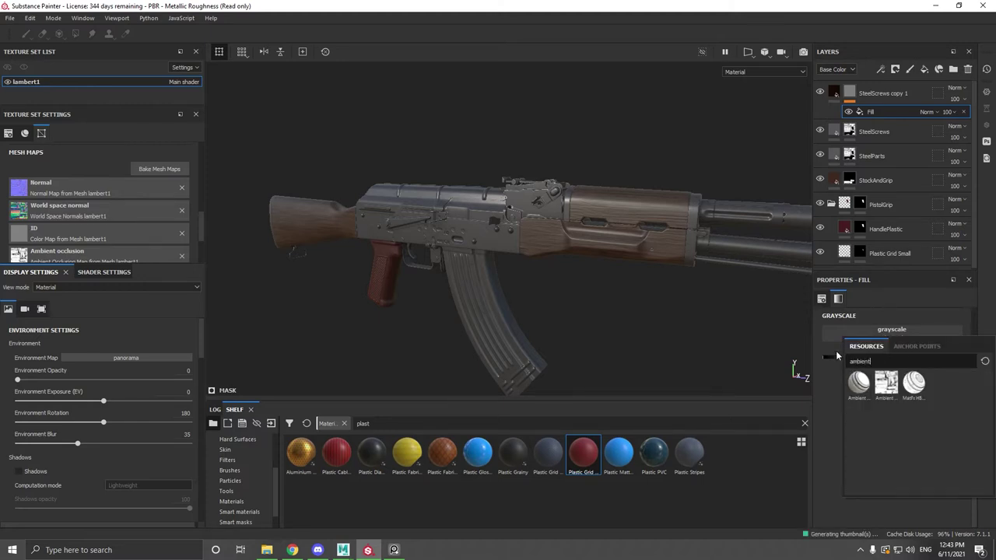
left_click(885, 394)
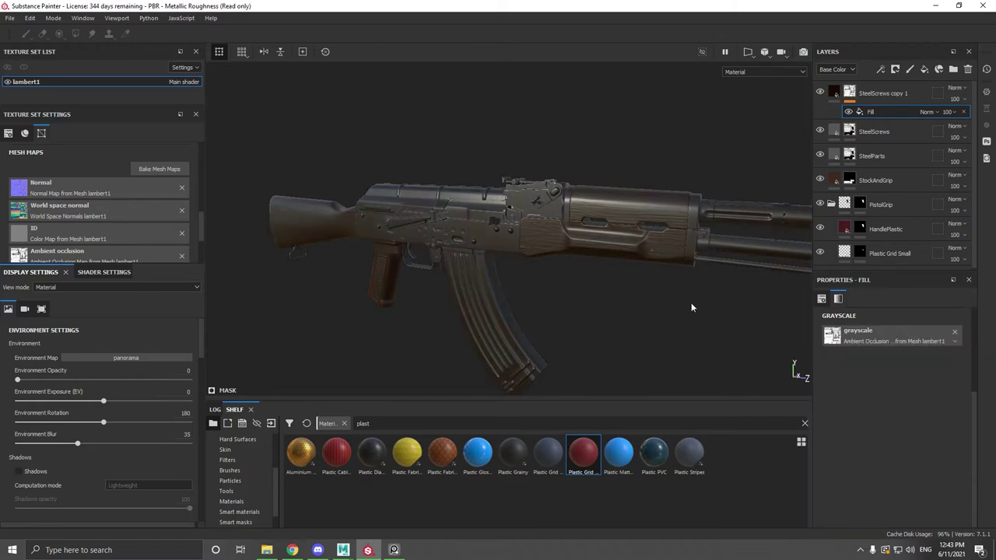
Add a Levels effect above the mask's ambient occlusion fill and invert its output range to 1 for black and 0 for white.
left_click_drag(560, 287, 597, 291, "alt")
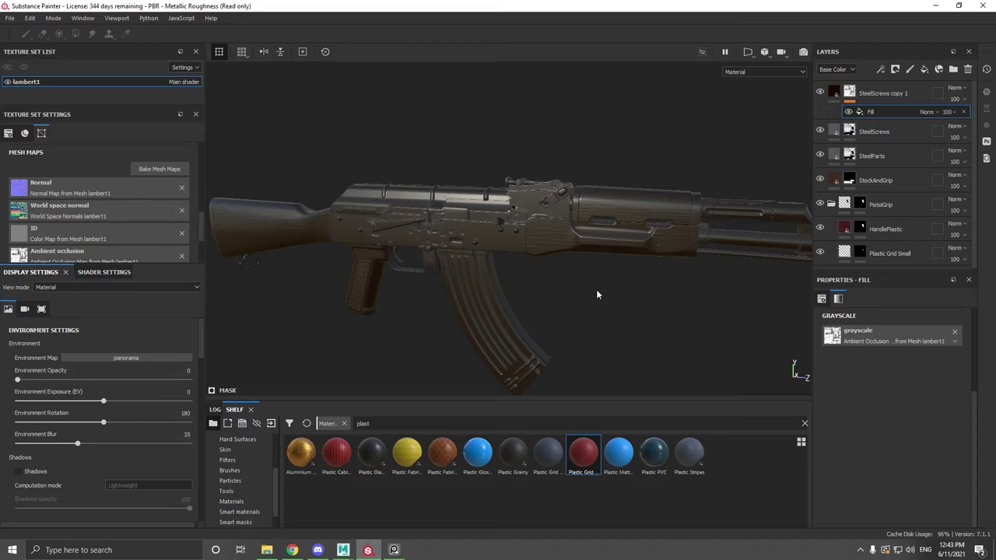
right_click(873, 112)
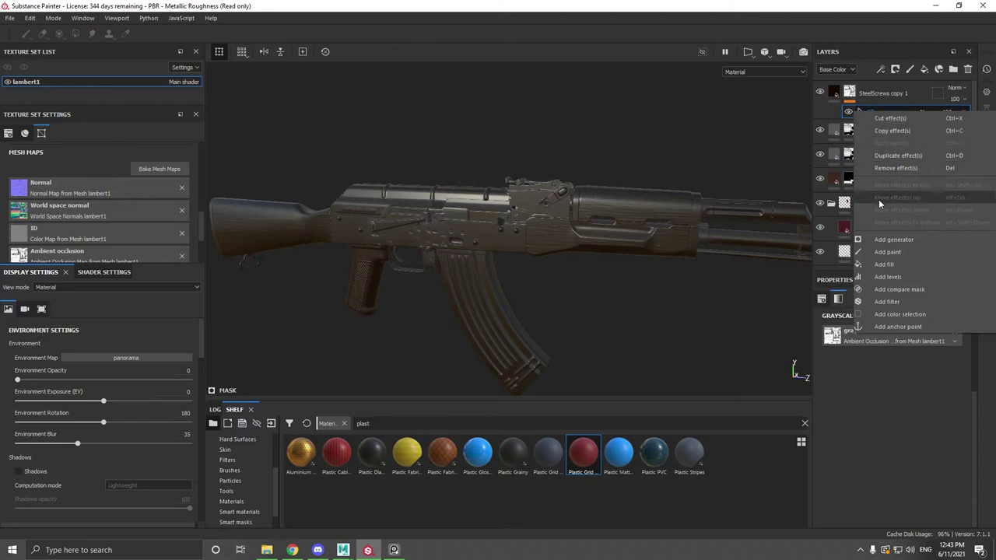
left_click(879, 276)
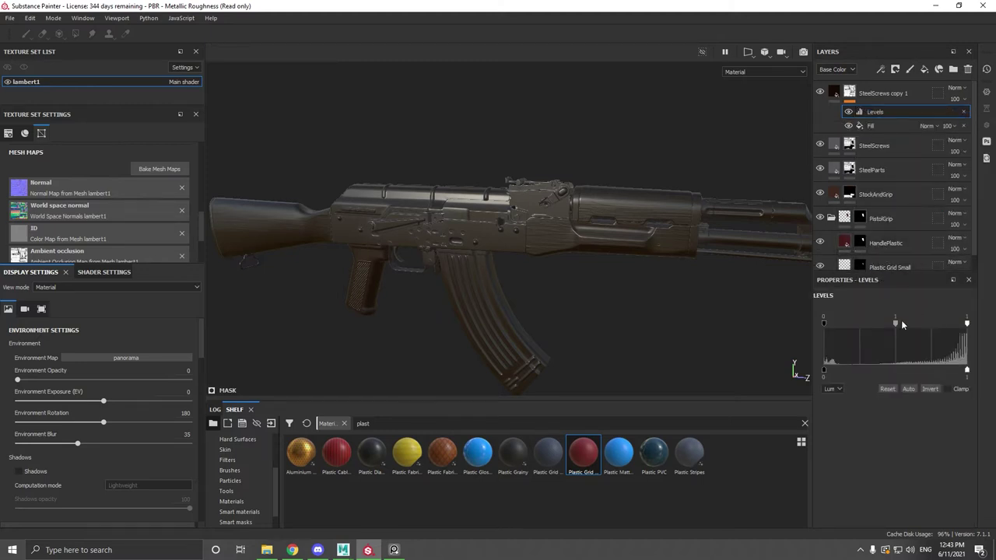
mouse_move(896, 322)
left_mouse_down()
mouse_move(937, 322)
mouse_move(863, 332)
mouse_move(963, 333)
mouse_move(897, 337)
left_mouse_up()
left_click_drag(825, 373, 893, 370)
left_click_drag(967, 373, 815, 363)
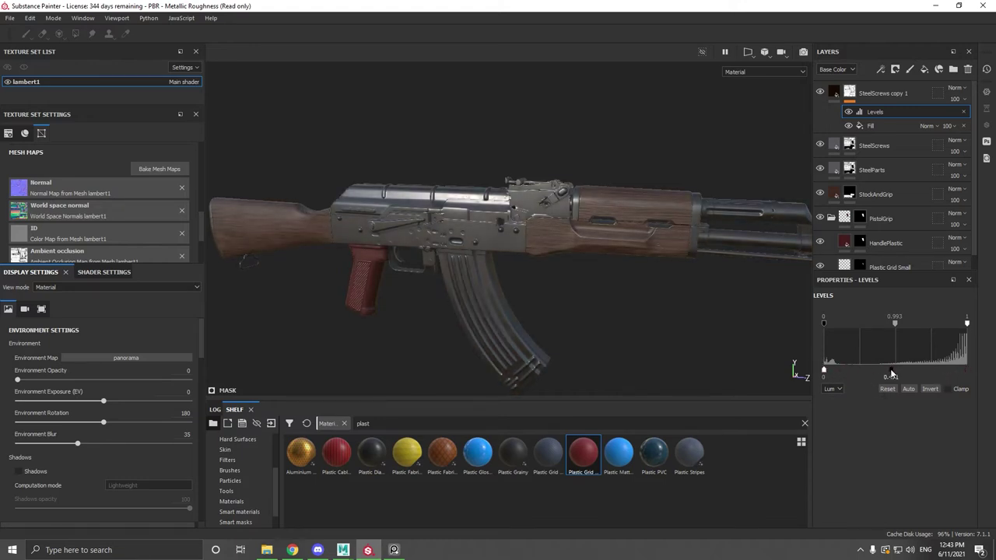
left_click_drag(895, 370, 968, 371)
Shift the Levels midtone of the SteelScrews copy's mask all the way to the white end.
scroll(595, 251, "up", 10)
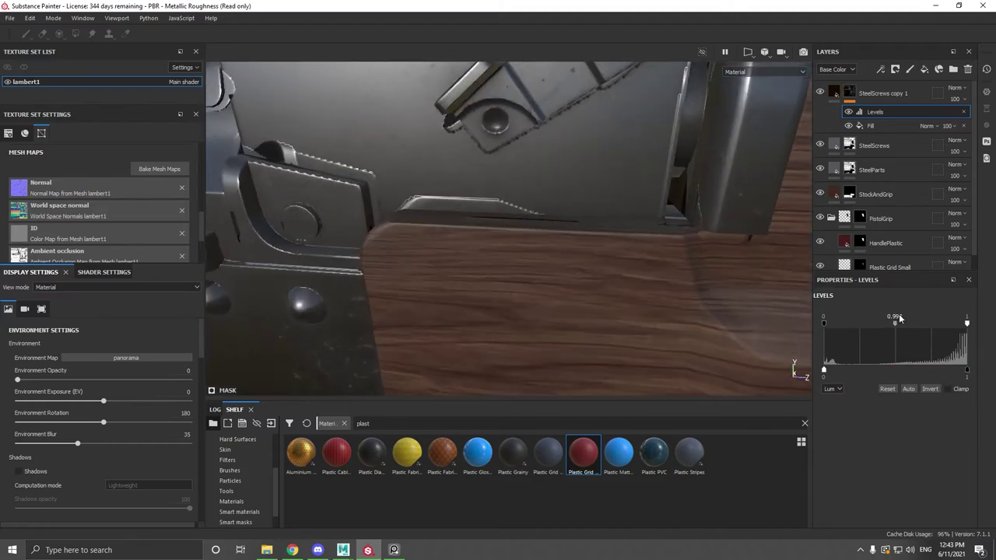
left_click_drag(895, 325, 973, 331)
scroll(549, 239, "down", 10)
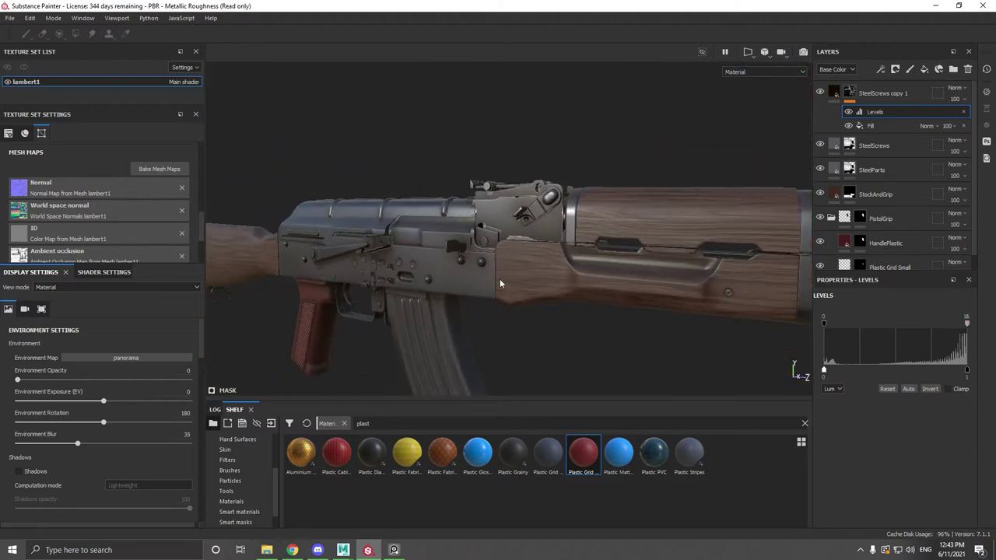
Set the Levels midtone on the mask of SteelScrews copy 1 to about 2.957.
left_click_drag(500, 278, 476, 258, "alt")
scroll(478, 257, "up", 6)
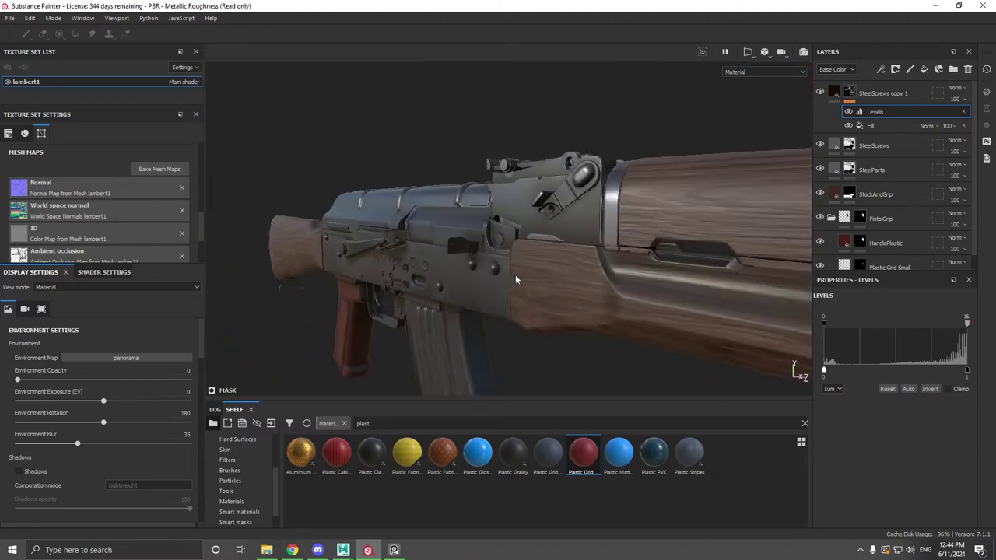
scroll(478, 300, "up", 2)
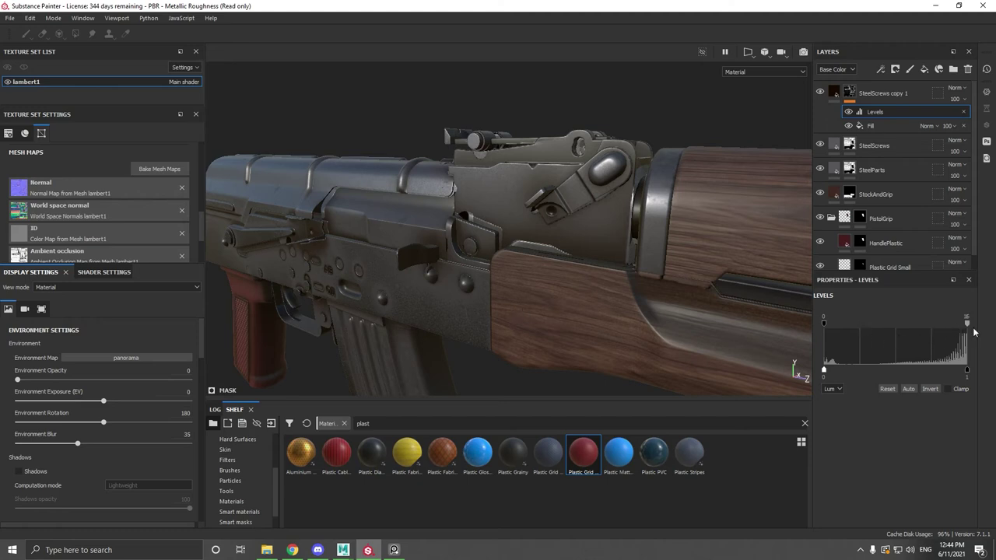
left_click_drag(967, 322, 906, 329)
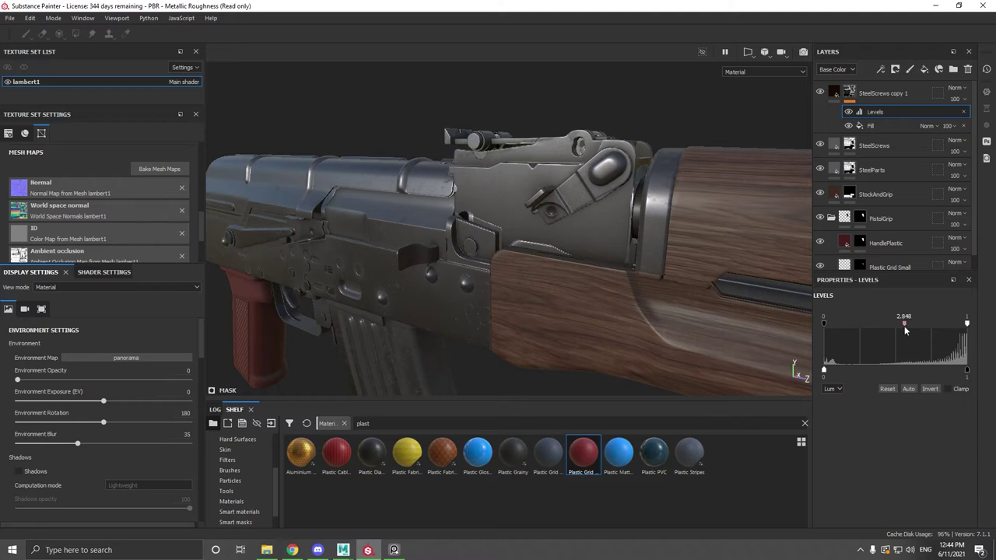
left_click_drag(907, 325, 907, 328)
left_click_drag(907, 328, 906, 328)
Compare the whole rifle with the SteelScrews copy 1 grime layer hidden and shown, from two viewing angles.
left_click_drag(495, 304, 629, 221, "alt")
scroll(613, 311, "down", 4)
scroll(552, 308, "up", 5)
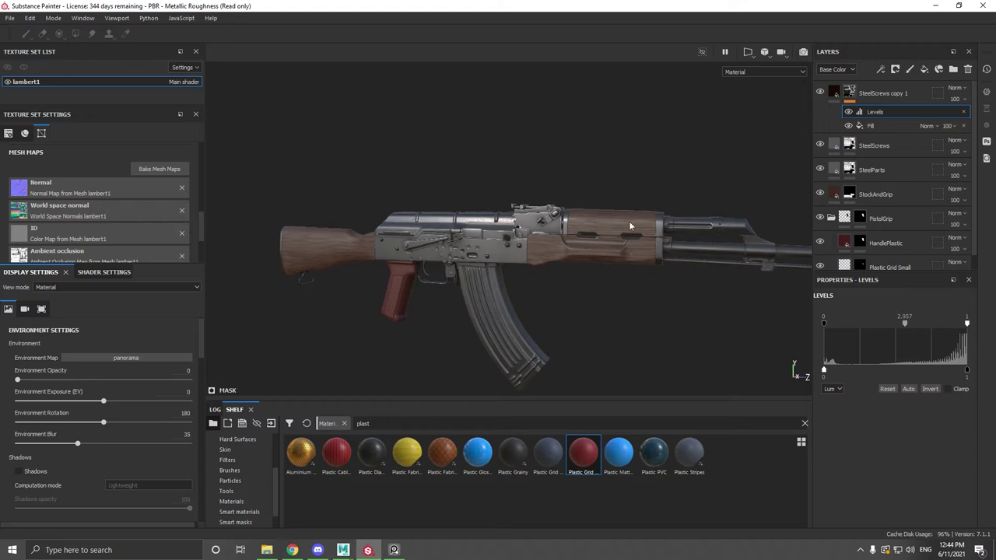
left_click(821, 94)
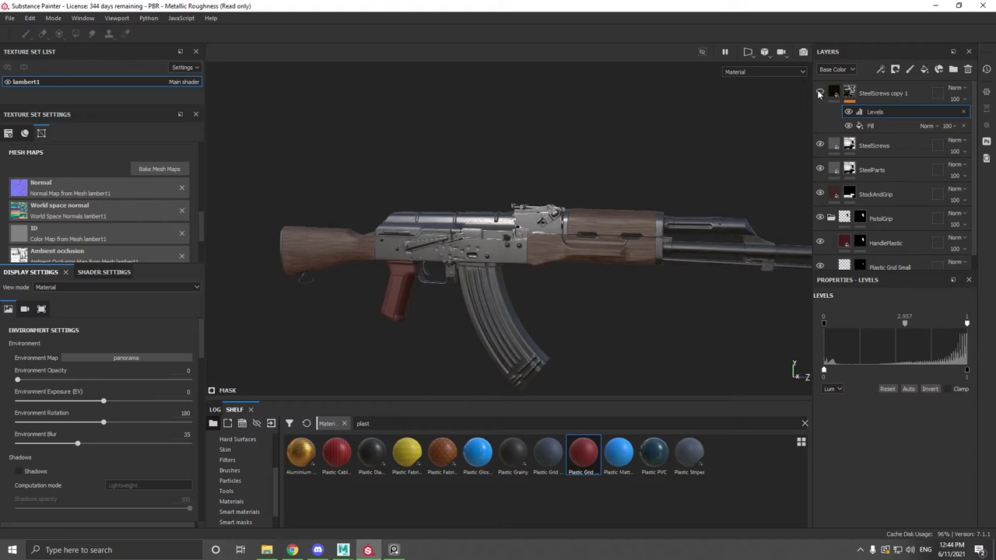
left_click(821, 93)
left_click(819, 94)
left_click(819, 94)
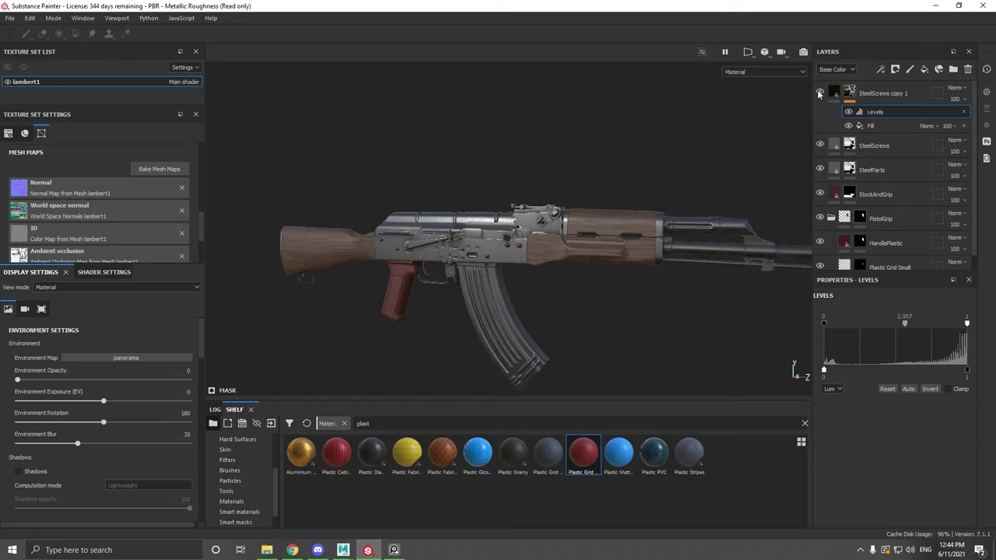
left_click(819, 93)
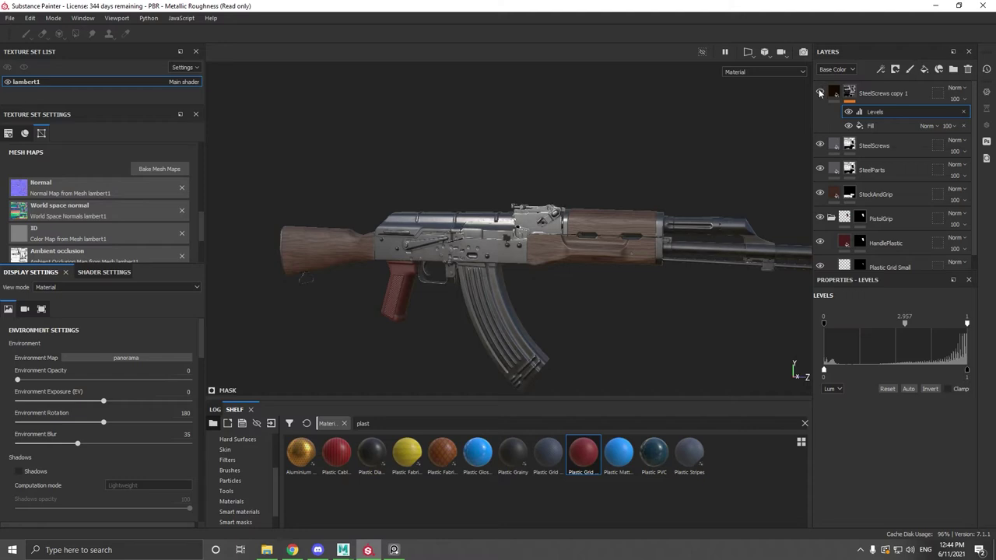
left_click(820, 93)
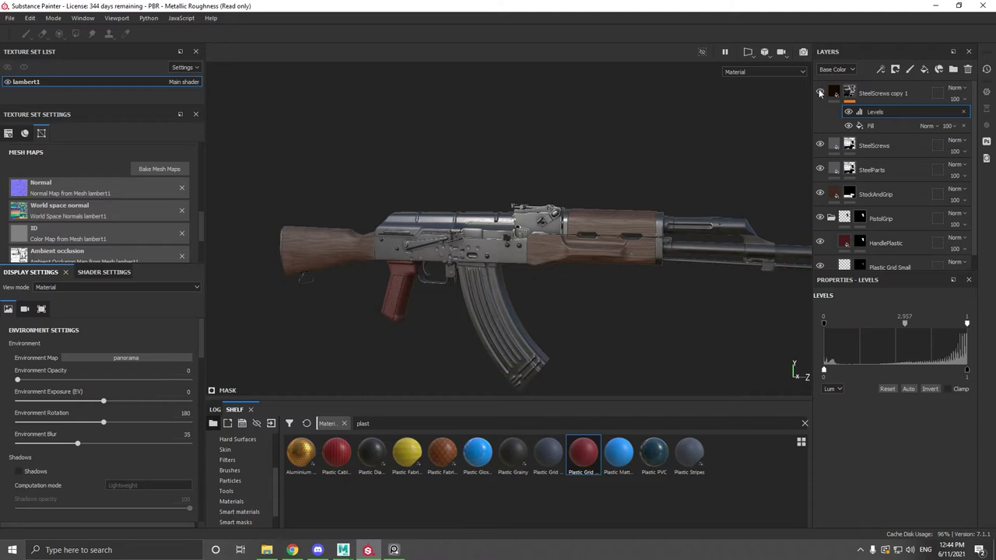
left_click(820, 93)
left_click(820, 93)
left_click(821, 93)
left_click(821, 93)
left_click(820, 94)
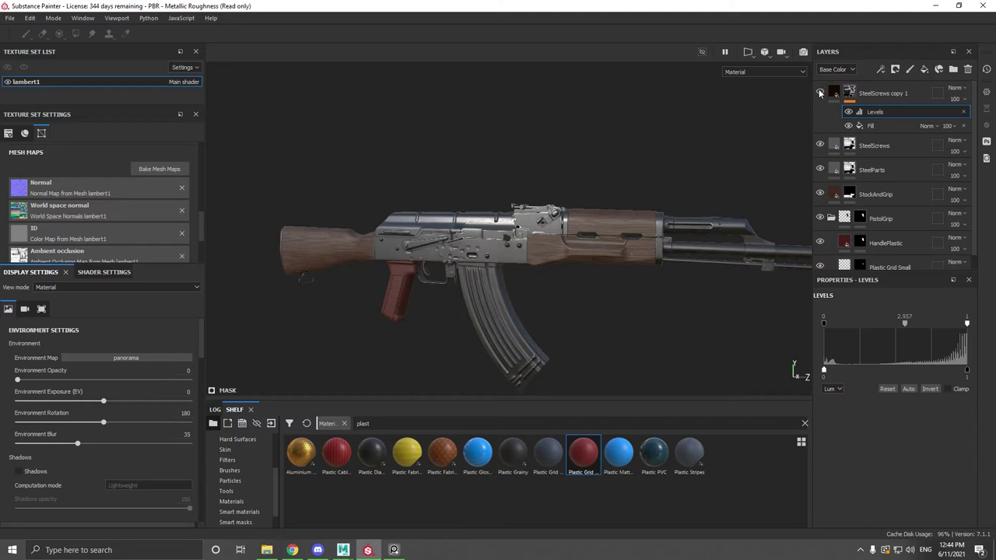
left_click(820, 93)
left_click_drag(663, 278, 548, 272, "alt")
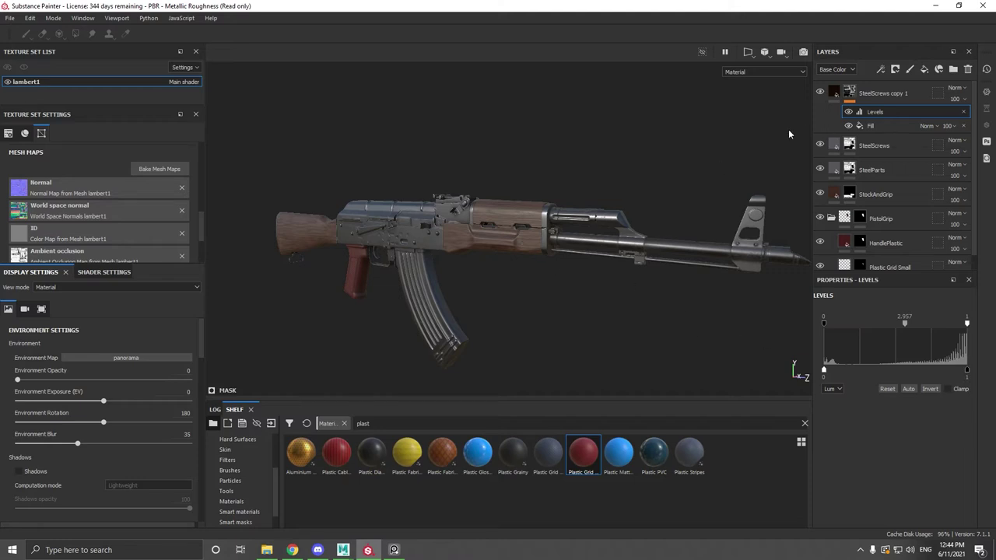
left_click(820, 92)
left_click(819, 92)
left_click(819, 92)
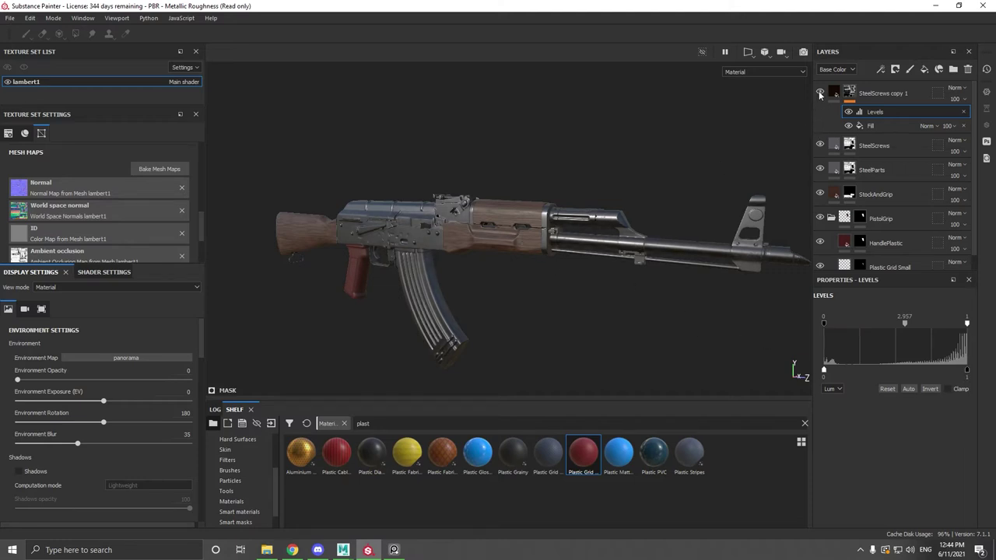
left_click(819, 92)
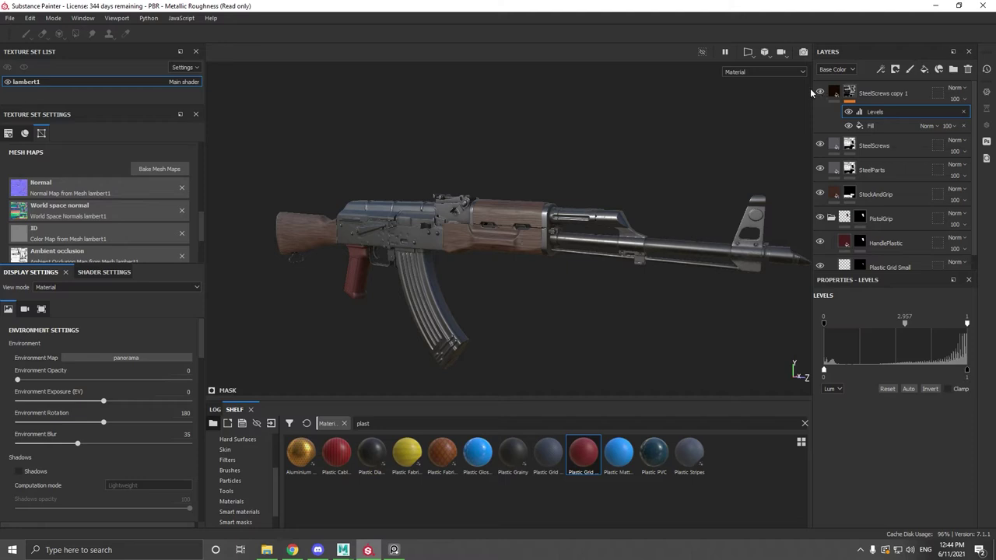
Rename the SteelScrews copy 1 layer to SteelGrime.
double_click(883, 94)
type("Atwwl")
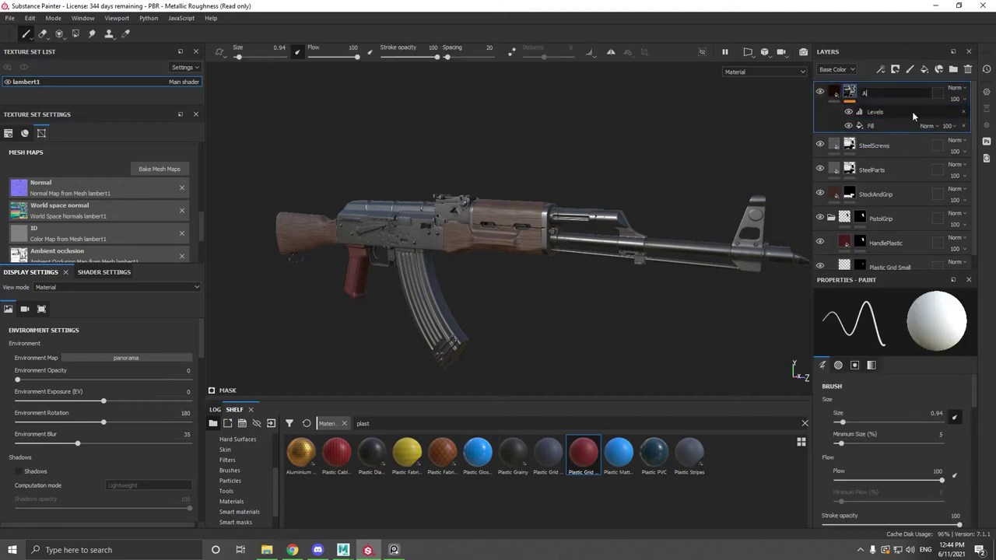
key("BackSpace")
key("BackSpace")
key("BackSpace")
key("BackSpace")
key("BackSpace")
type("SteelGr")
key("Return")
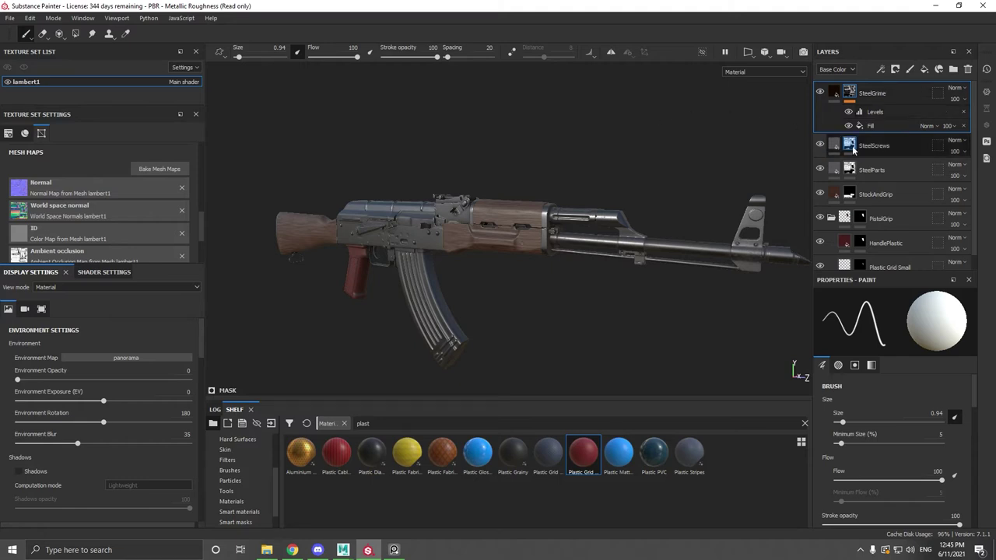
Duplicate the SteelScrews layer, place the copy above SteelGrime and rename it SteelScratches.
left_click(869, 149)
right_click(869, 151)
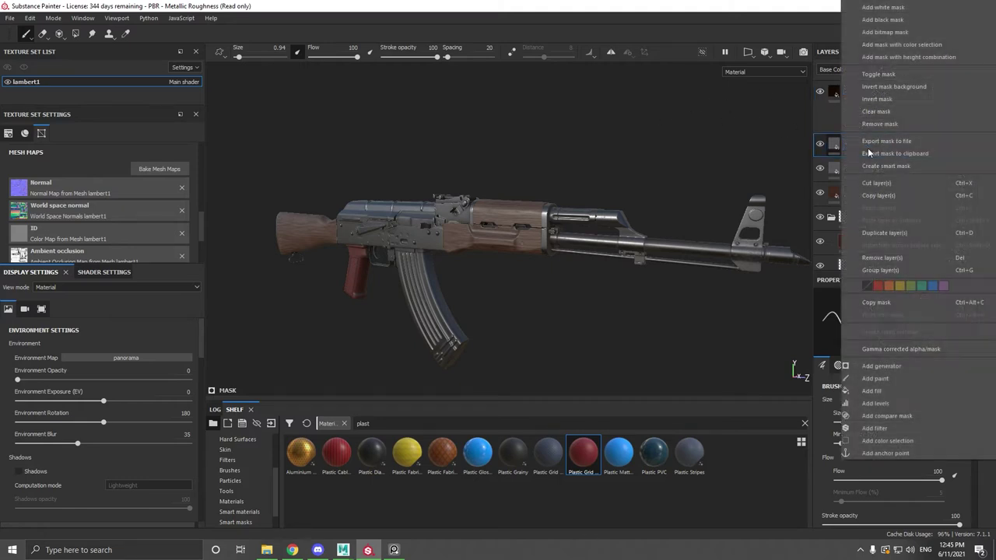
left_click(896, 233)
left_click_drag(857, 158, 932, 95)
double_click(885, 94)
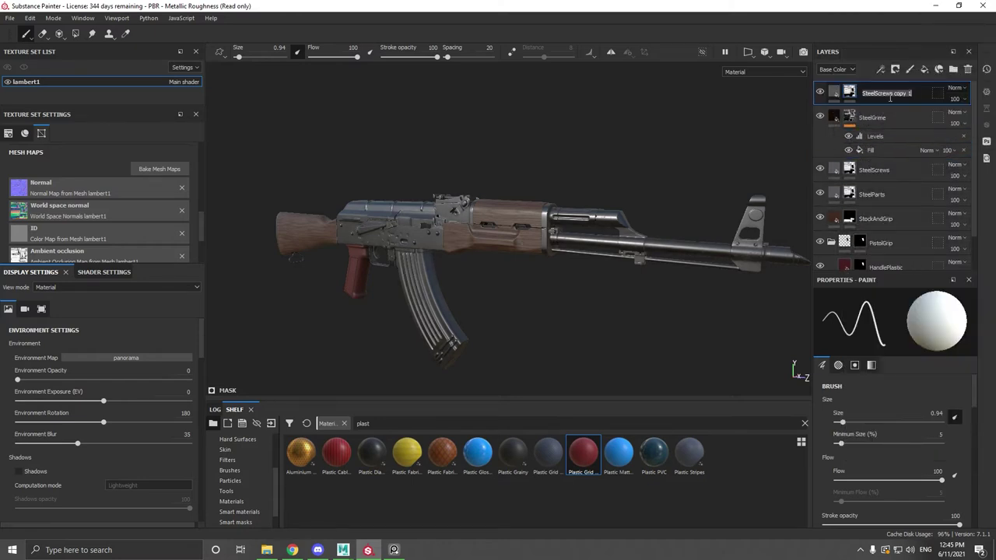
type("SteelScratches")
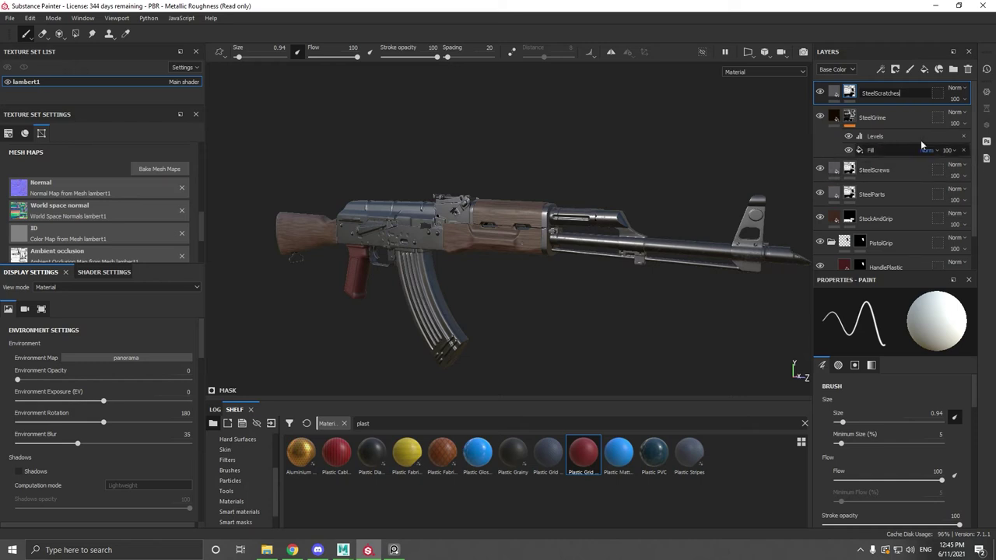
key("Return")
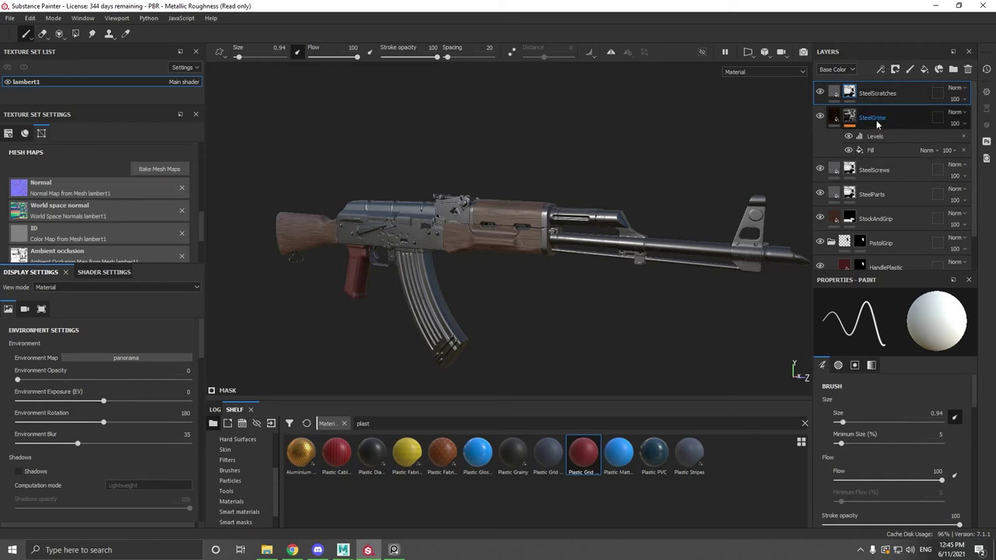
Lighten the Metal Color of the SteelScratches material to the grey 888690.
left_click(835, 92)
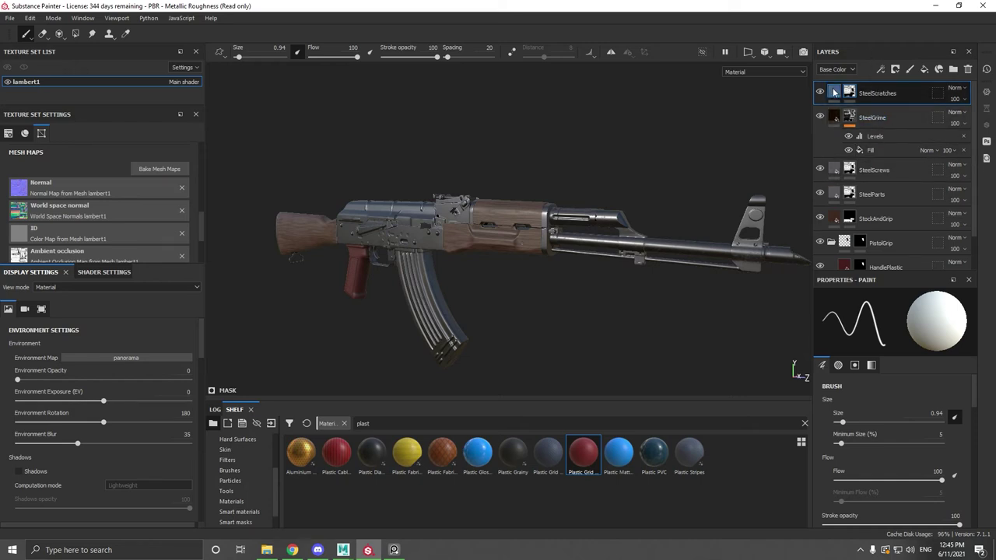
left_click(913, 426)
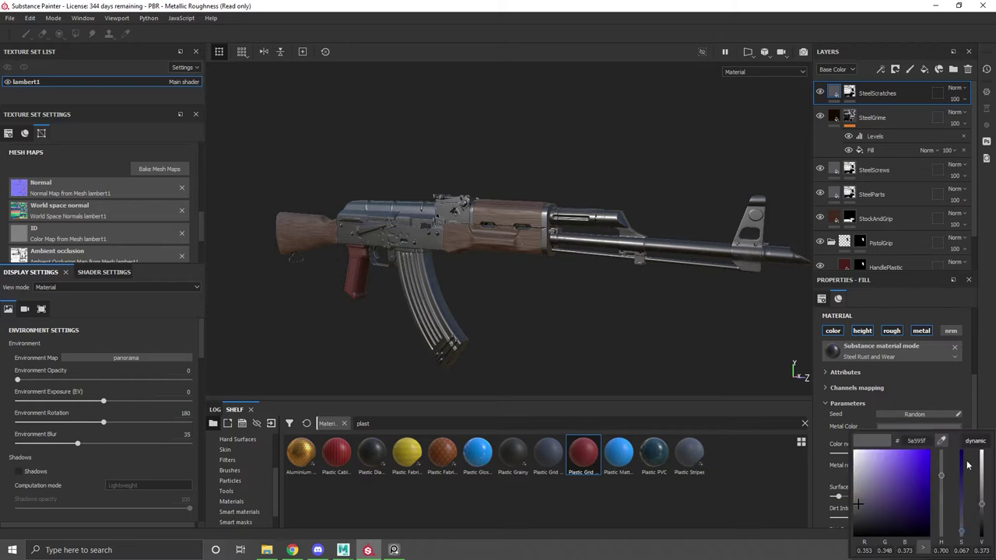
left_click_drag(983, 505, 983, 492)
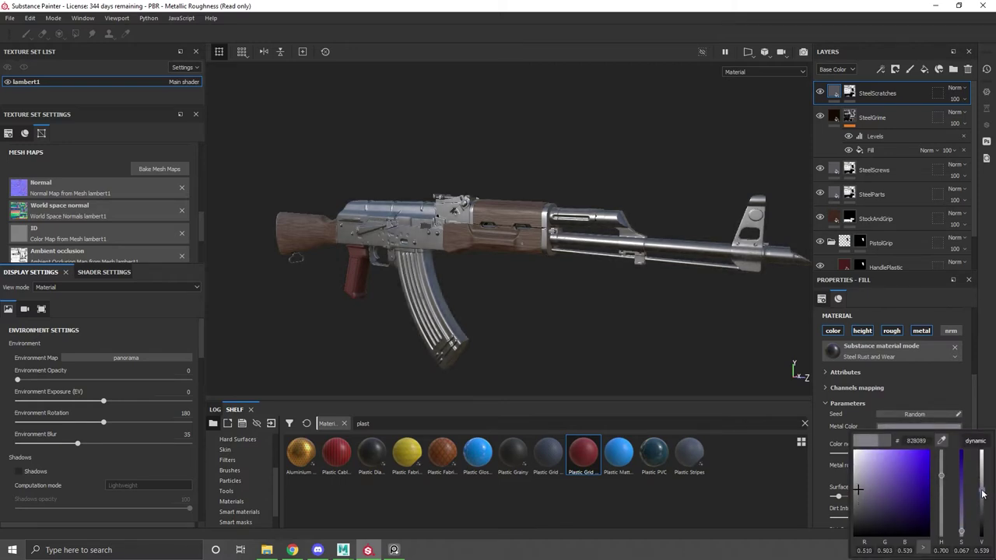
left_click_drag(983, 492, 983, 490)
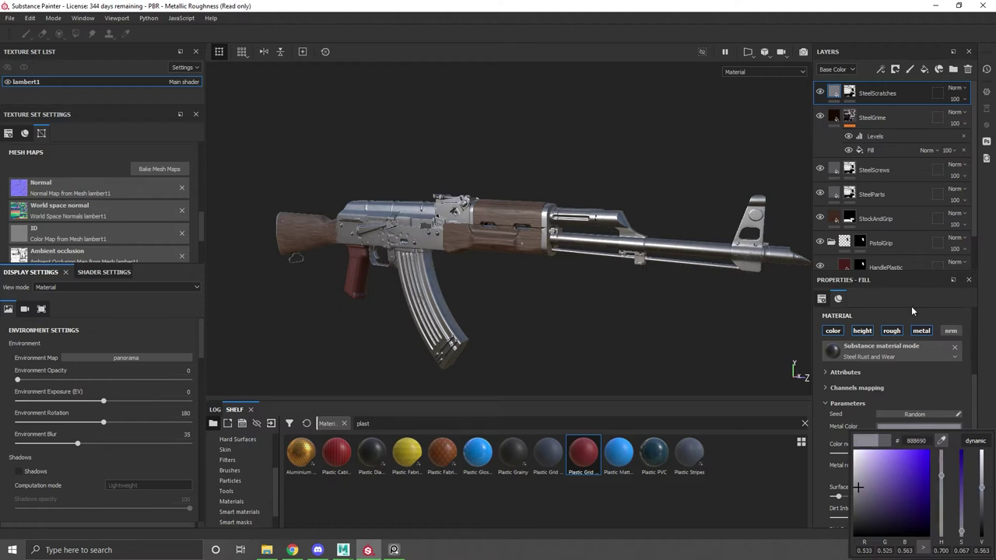
Add a generator to the SteelScratches mask and search all resources for "scratches" to fill it.
right_click(851, 92)
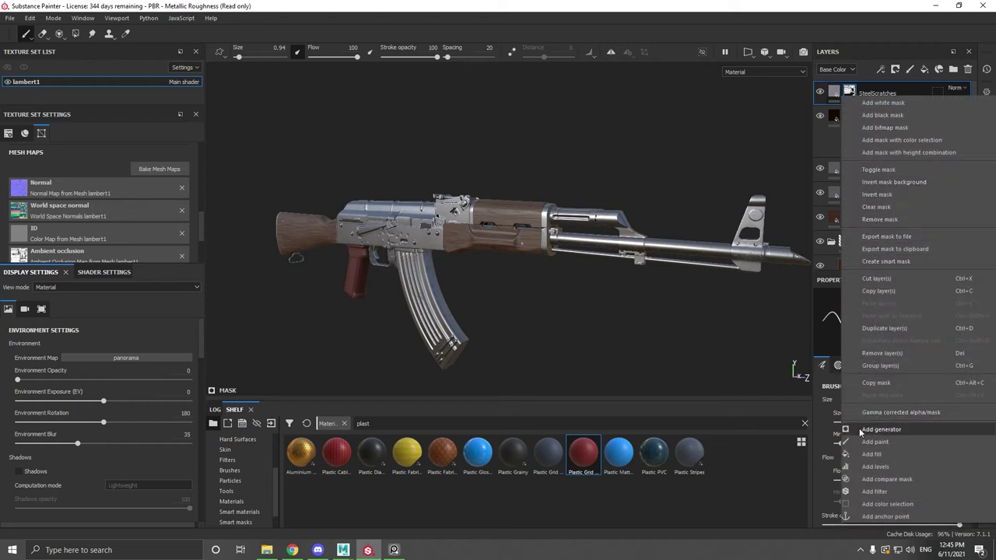
left_click(880, 429)
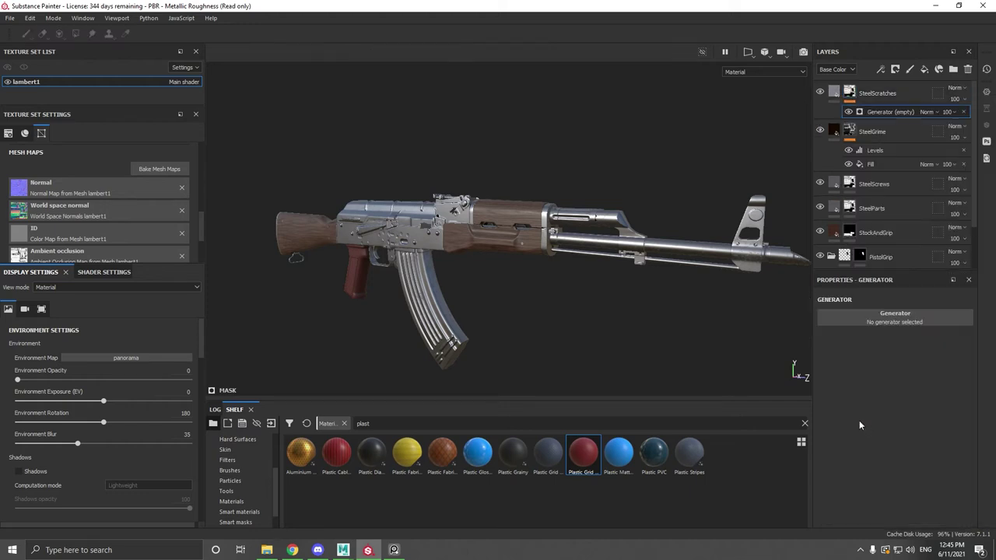
left_click(897, 320)
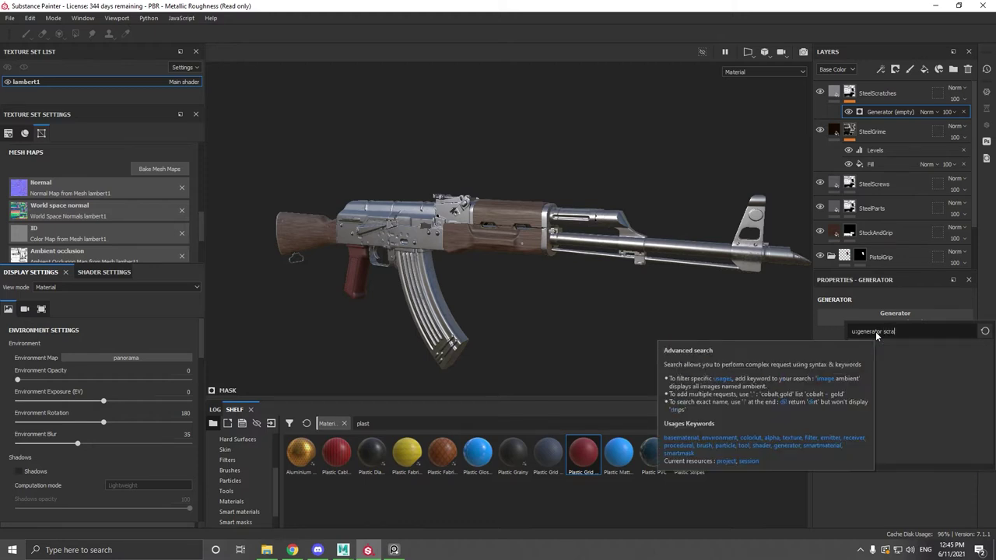
key("BackSpace")
key("BackSpace")
key("BackSpace")
key("BackSpace")
key("BackSpace")
key("BackSpace")
key("BackSpace")
key("BackSpace")
key("BackSpace")
key("BackSpace")
key("BackSpace")
key("BackSpace")
key("BackSpace")
key("BackSpace")
type("srac")
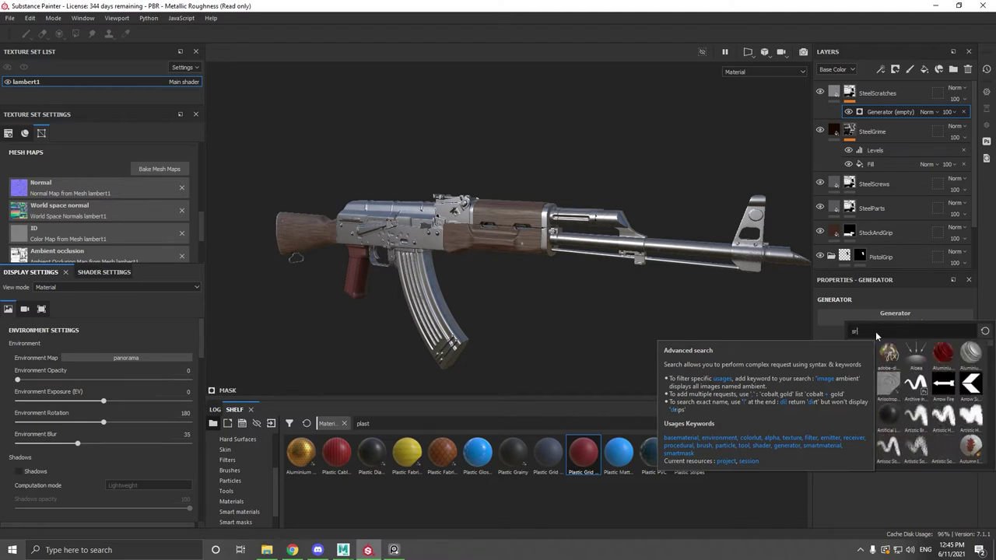
type("th")
key("BackSpace")
key("BackSpace")
key("BackSpace")
key("BackSpace")
key("BackSpace")
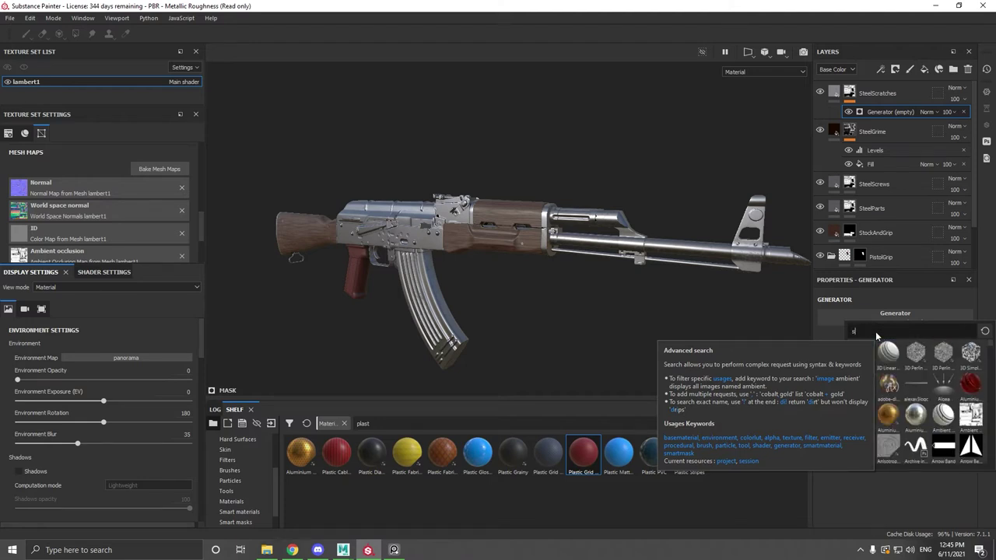
type("cratches")
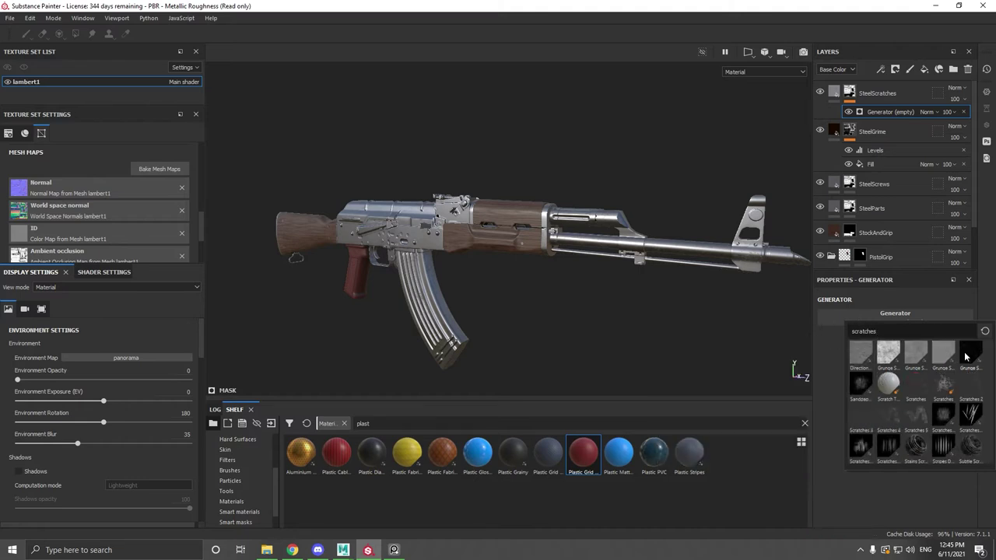
Preview the scratch textures and assign Grunge Scratches Rough as the generator of the SteelScratches mask.
mouse_move(966, 357)
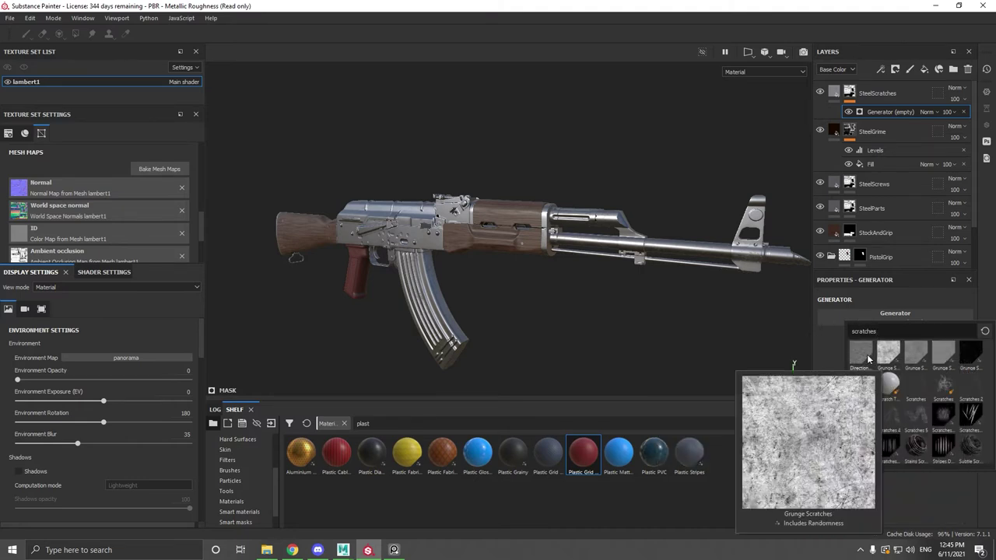
mouse_move(884, 358)
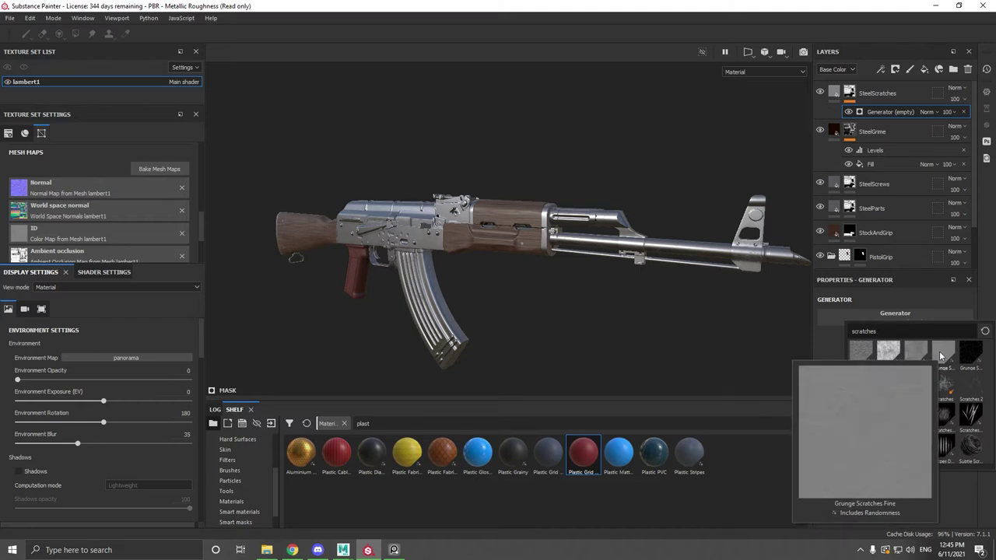
mouse_move(868, 381)
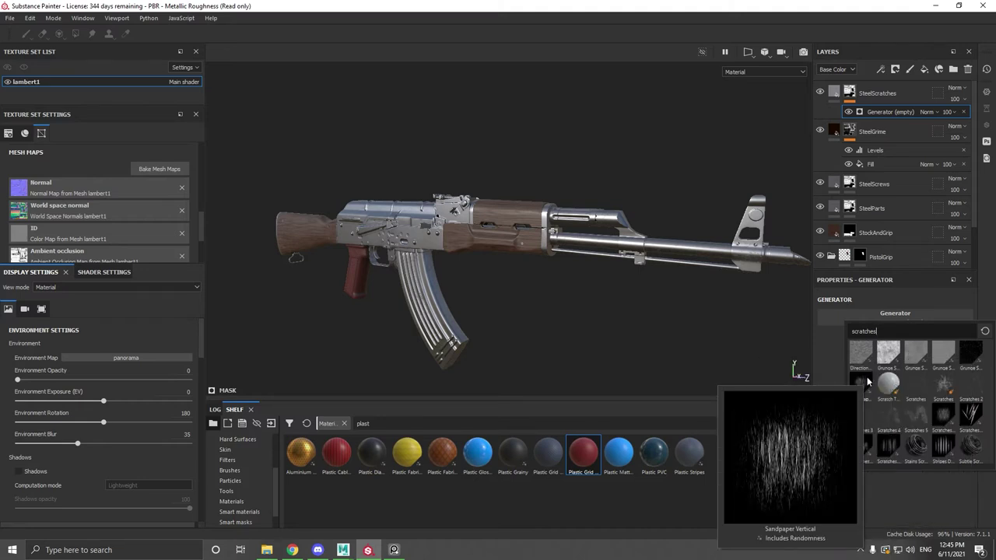
mouse_move(971, 415)
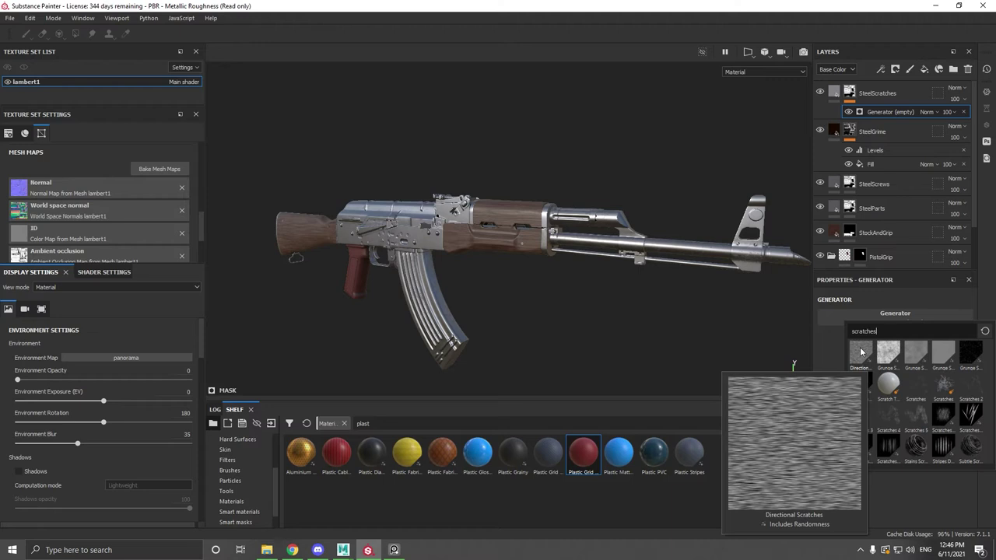
left_click(970, 357)
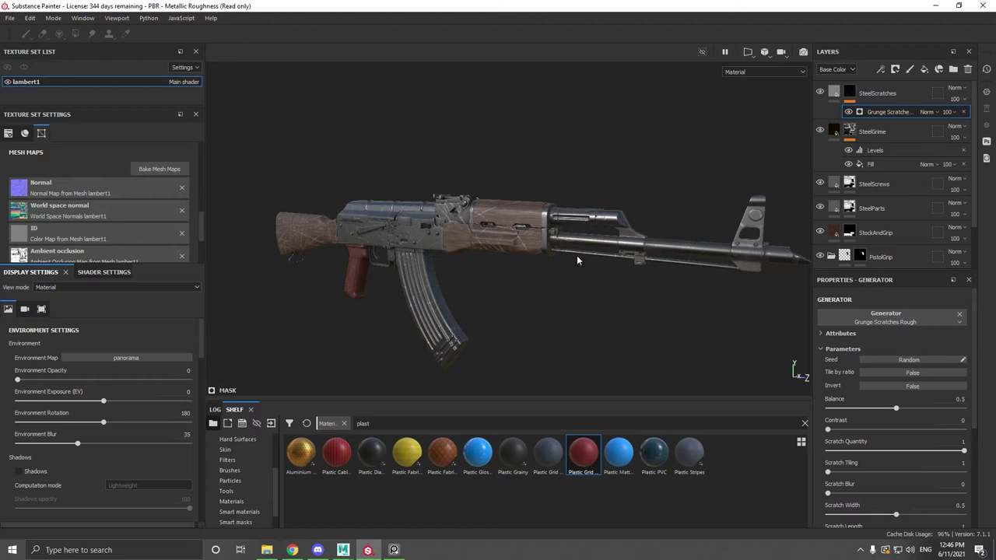
Add a folder above SteelScratches, give it a black mask and rename it Steel.
left_click(953, 72)
double_click(860, 94)
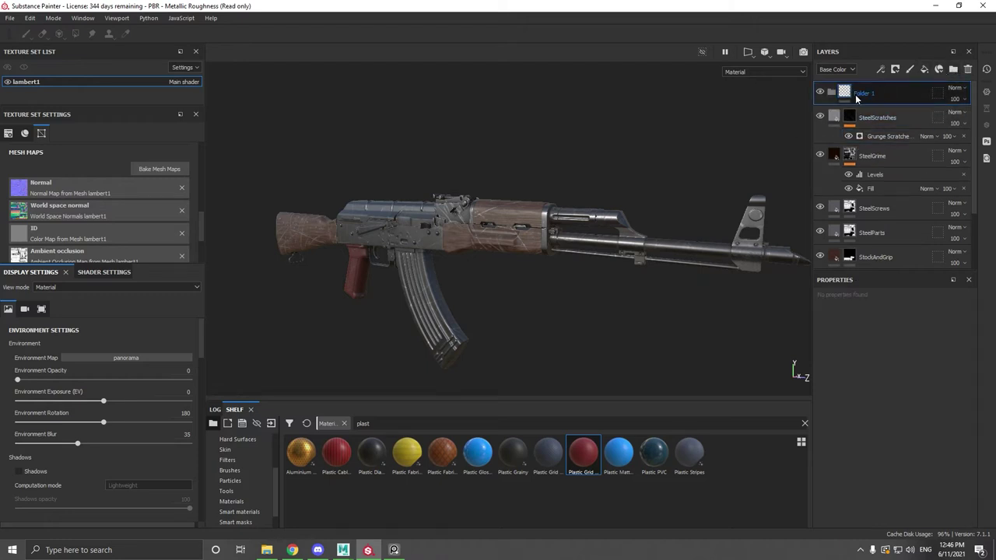
key("Return")
left_click(870, 119)
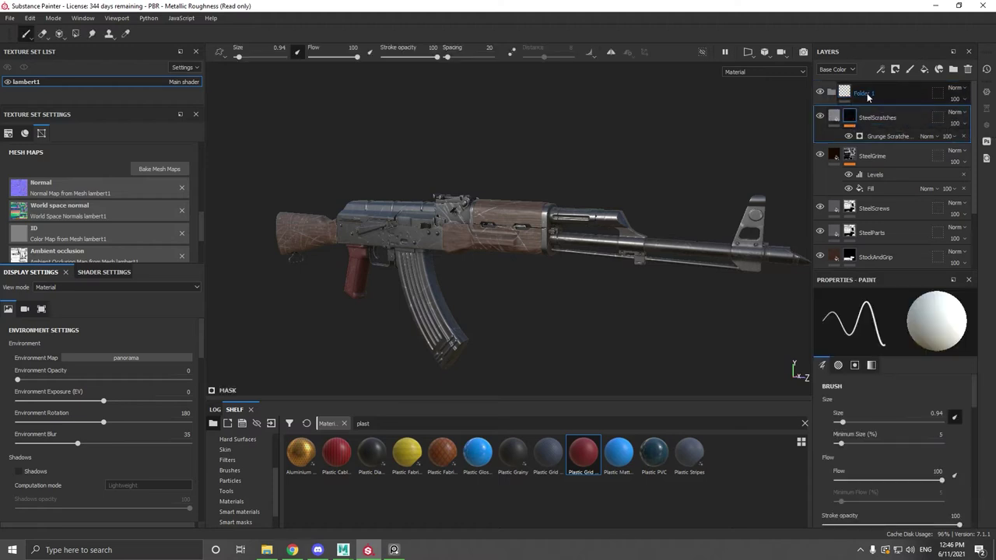
right_click(871, 117)
left_click(873, 114)
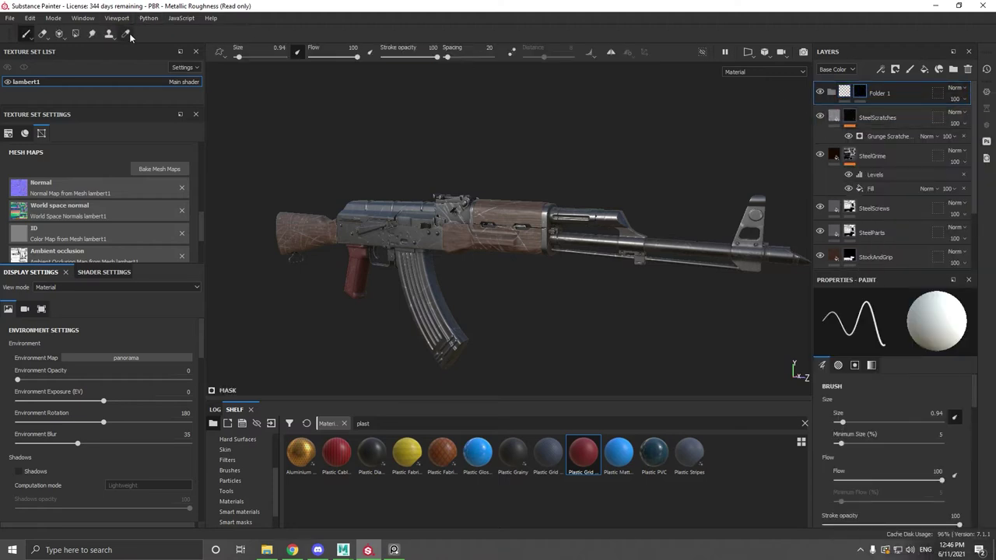
left_click(876, 95)
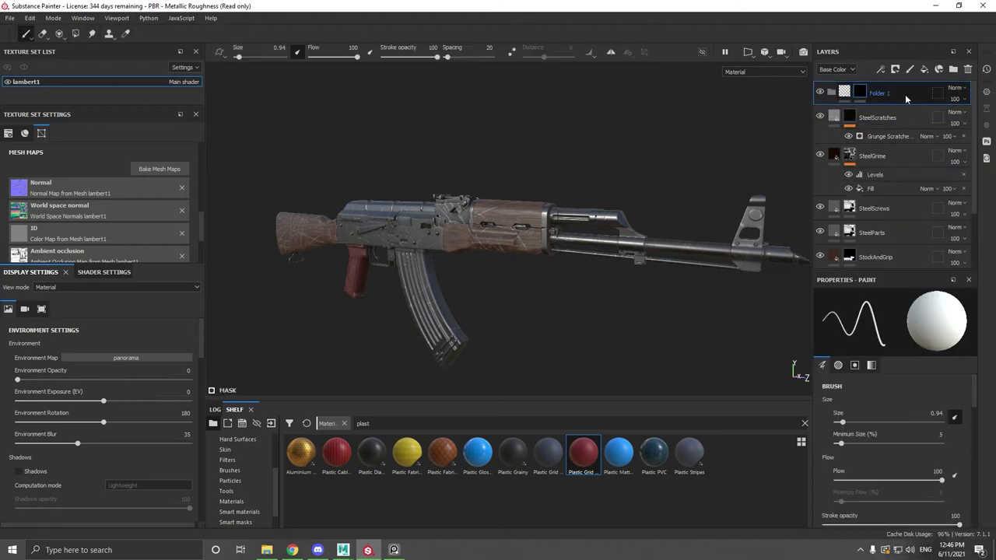
double_click(883, 93)
Choose mesh polygon fill for the Steel mask and move the SteelScratches, SteelGrime, SteelScrews and SteelParts layers into the Steel folder.
key("4")
scroll(436, 321, "up", 5)
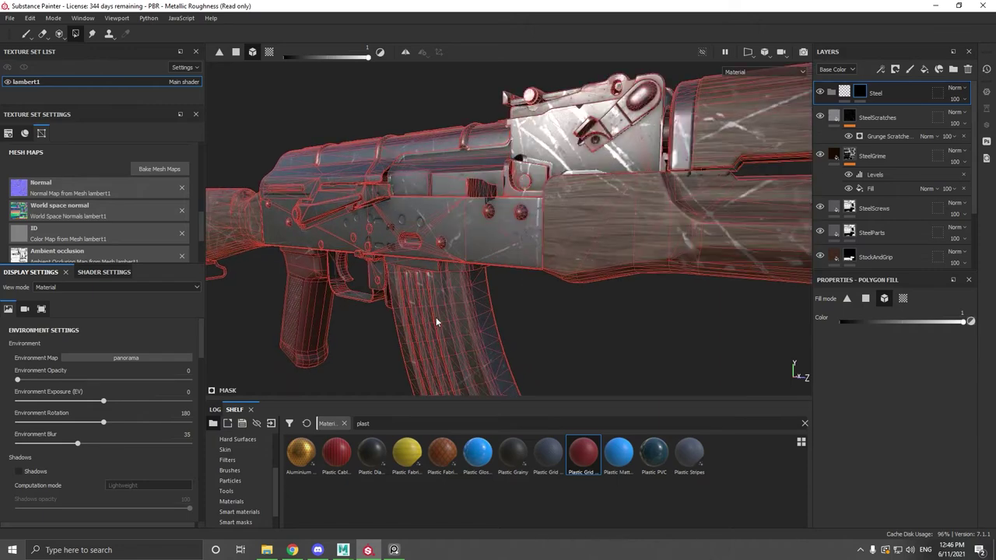
left_click_drag(963, 320, 840, 320)
left_click_drag(648, 245, 769, 209, "alt")
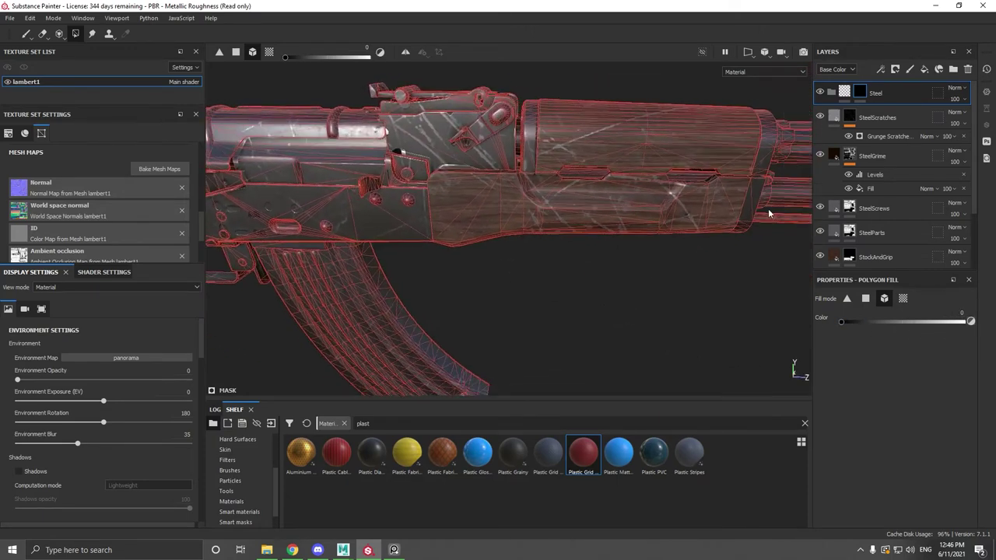
left_click(887, 120)
left_click_drag(876, 123, 915, 95)
left_click_drag(693, 237, 804, 188, "alt")
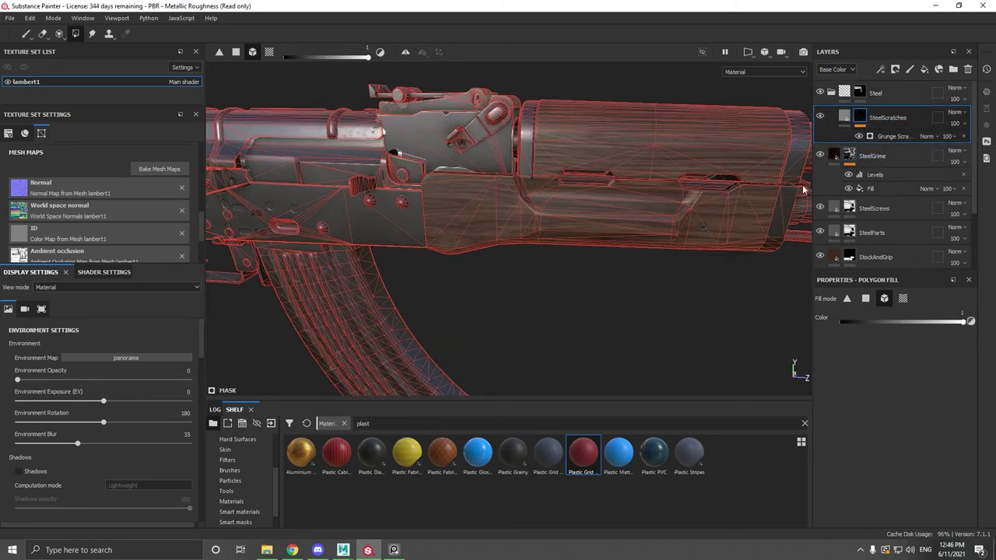
left_click_drag(880, 165, 895, 236)
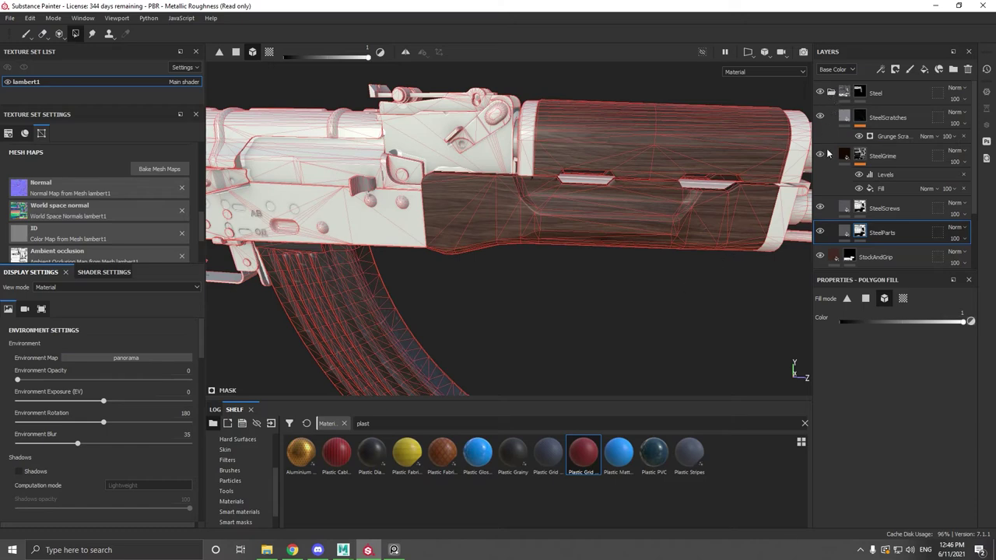
Fill the receiver, top cover, selector lever and rear sight block with white in the Steel folder's mask.
scroll(833, 199, "down", 3)
scroll(594, 284, "down", 4)
middle_click_drag(498, 288, 617, 285, "alt")
scroll(610, 283, "up", 2)
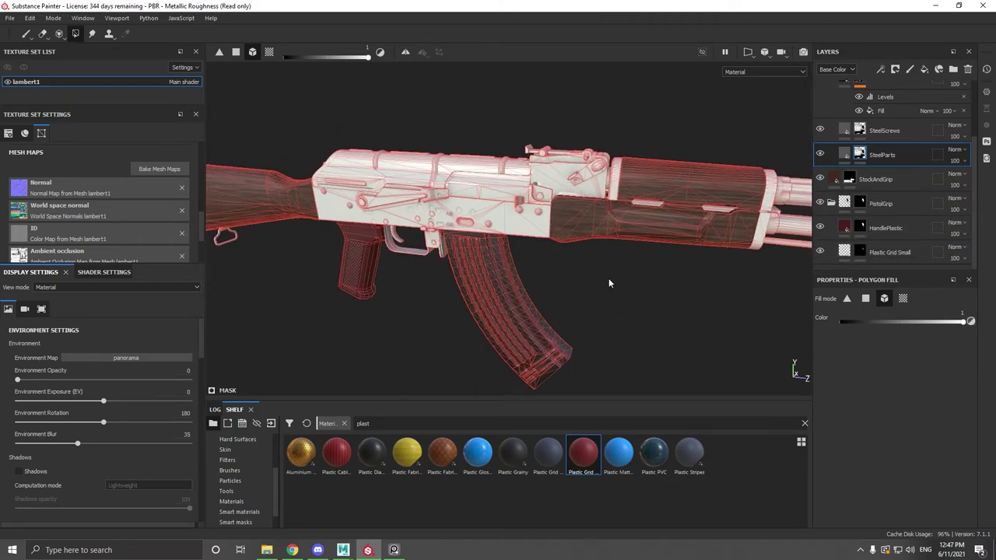
scroll(883, 123, "up", 3)
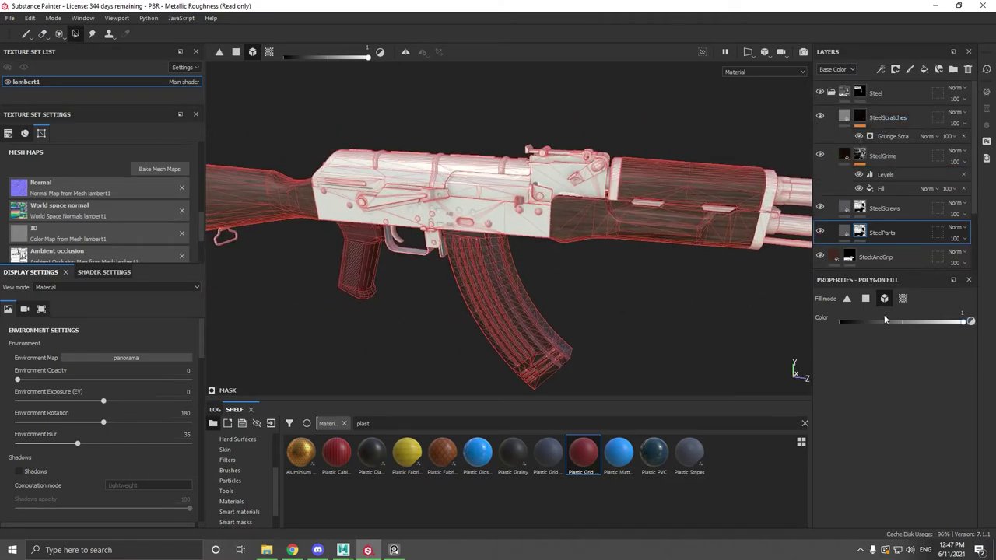
left_click(867, 92)
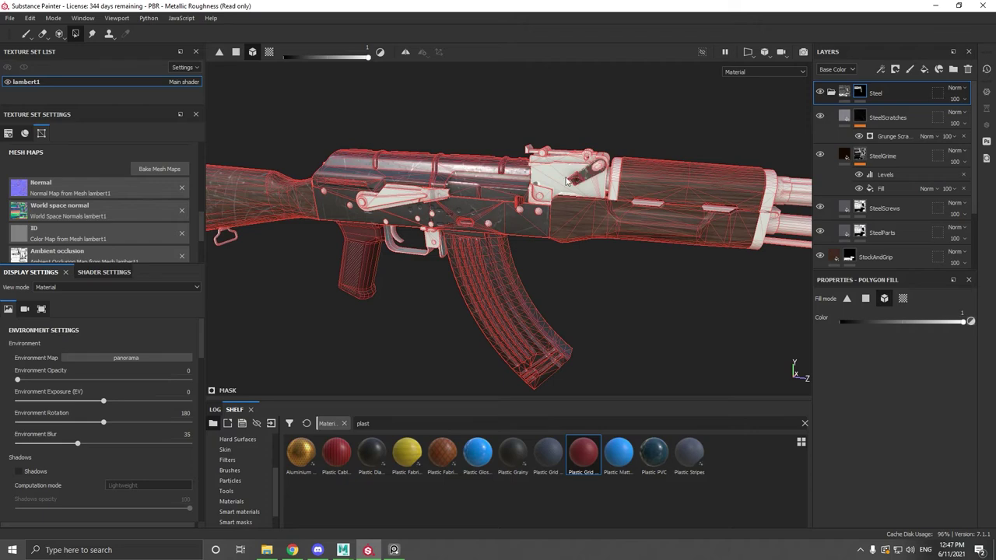
left_click_drag(490, 166, 448, 308, "alt")
scroll(504, 277, "up", 5)
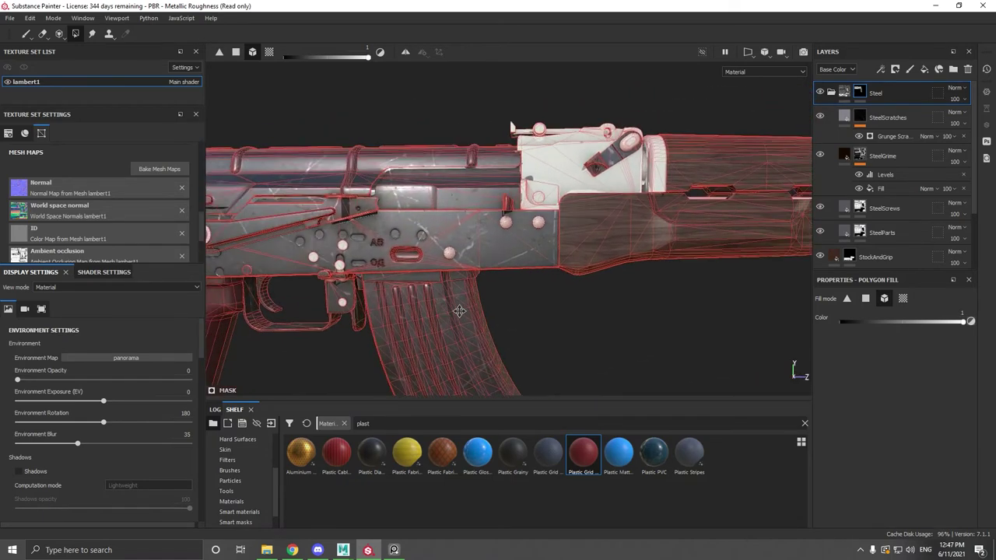
left_click(638, 173)
left_click(629, 181)
Remove the wooden stock from the Steel mask by filling it with color 0.
middle_click_drag(482, 185, 704, 188, "alt")
middle_click_drag(224, 249, 512, 224, "alt")
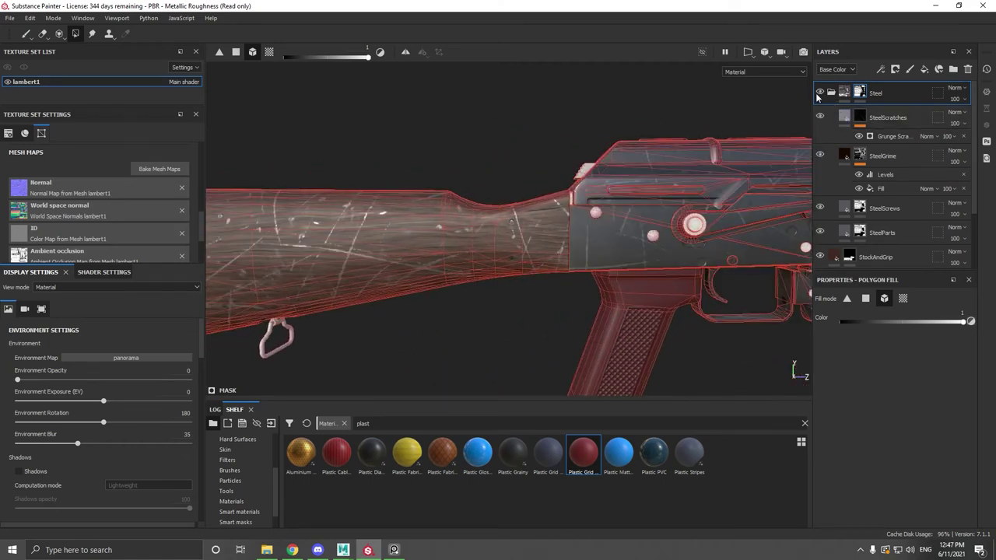
left_click(413, 261)
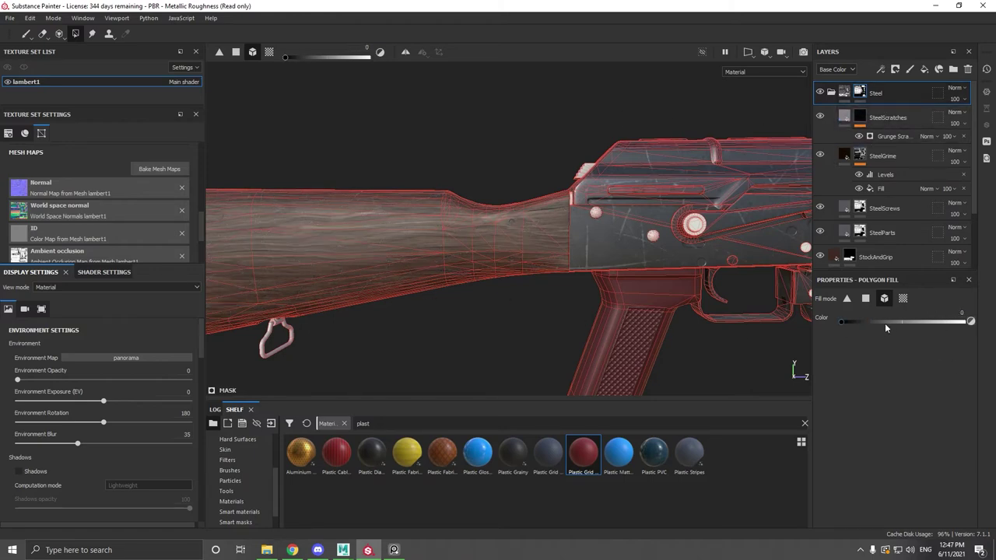
Fill the receiver's rear rivets, the selector pivot and the rivets above the trigger guard in the Steel mask with color 1.
right_click_drag(550, 80, 578, 169, "alt")
left_click_drag(578, 169, 464, 221, "alt")
middle_click_drag(464, 221, 376, 300, "alt")
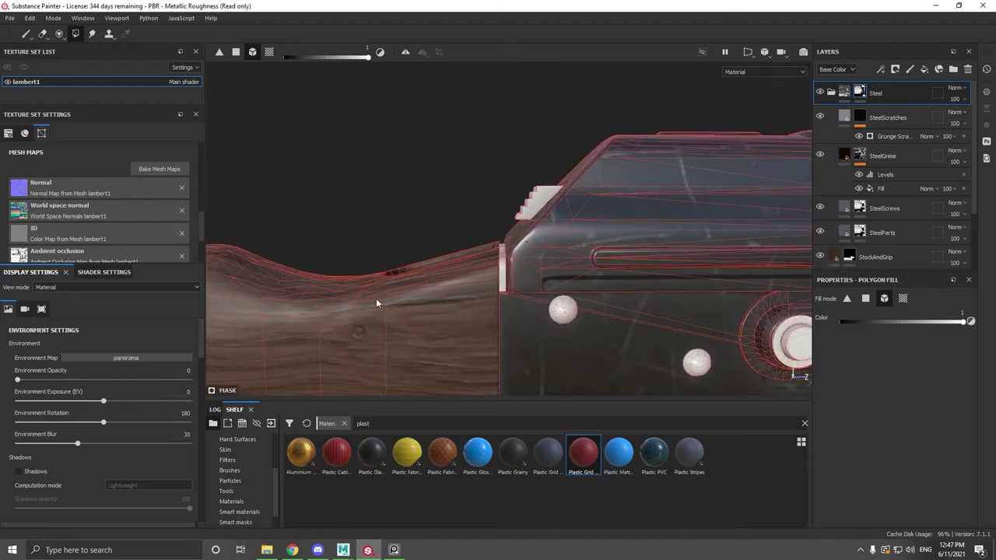
right_click_drag(377, 301, 532, 252, "alt")
scroll(534, 233, "up", 8)
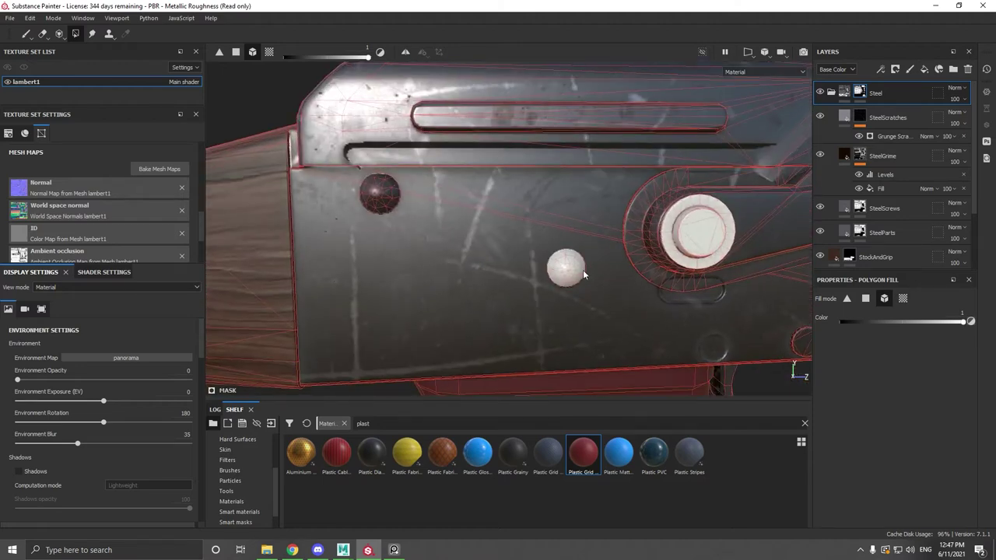
left_click(696, 224)
scroll(708, 219, "down", 2)
middle_click_drag(802, 241, 471, 211, "alt")
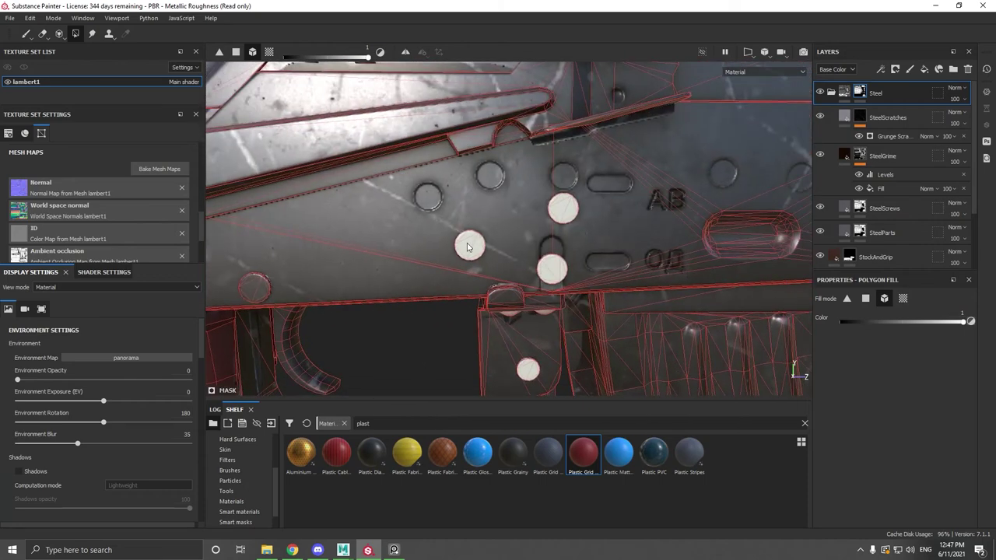
left_click(468, 244)
Fill the two rivets under the receiver and the pin on the magazine catch bracket in the Steel mask.
left_click_drag(536, 332, 563, 284, "alt")
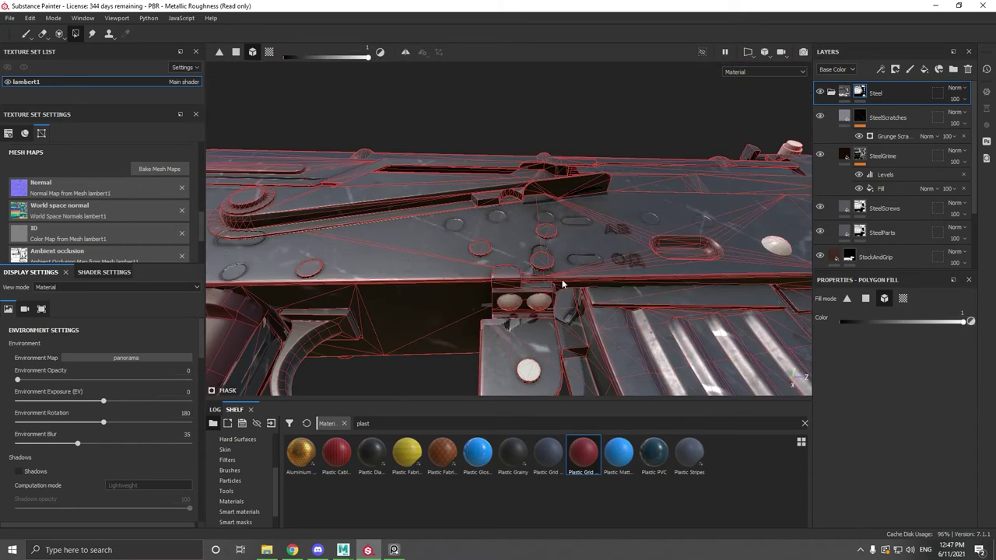
left_click(509, 306)
left_click(544, 303)
left_click(535, 374)
Fill the front receiver rivets and the pin beside the handguard in the Steel mask.
middle_click_drag(748, 342, 491, 251, "alt")
left_click(437, 123)
left_click_drag(440, 129, 546, 285, "alt")
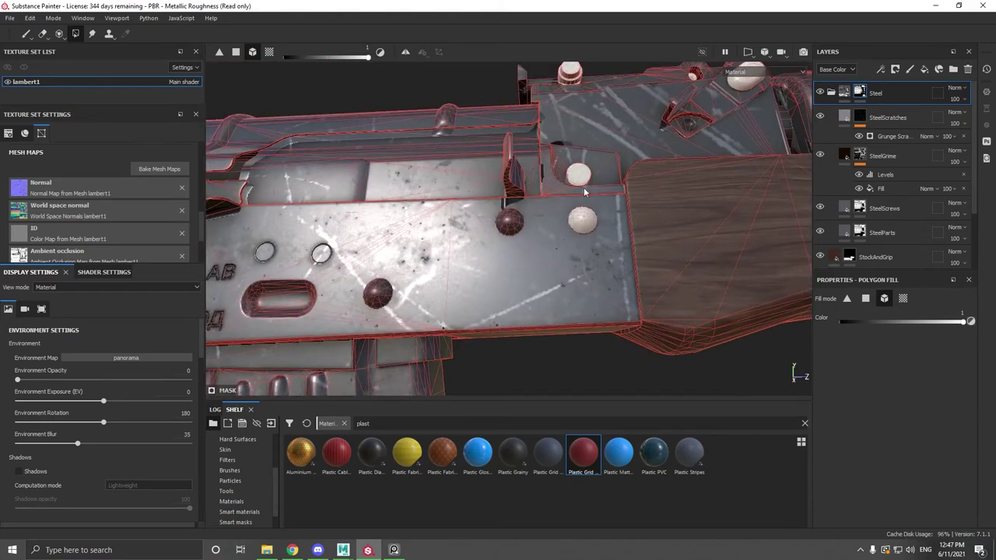
left_click_drag(581, 220, 465, 220, "alt")
left_click(457, 164)
Fill the barrel, the cleaning rod and the remaining front steel parts in the Steel mask.
middle_click_drag(617, 286, 169, 120, "alt")
middle_click_drag(699, 138, 587, 136, "alt")
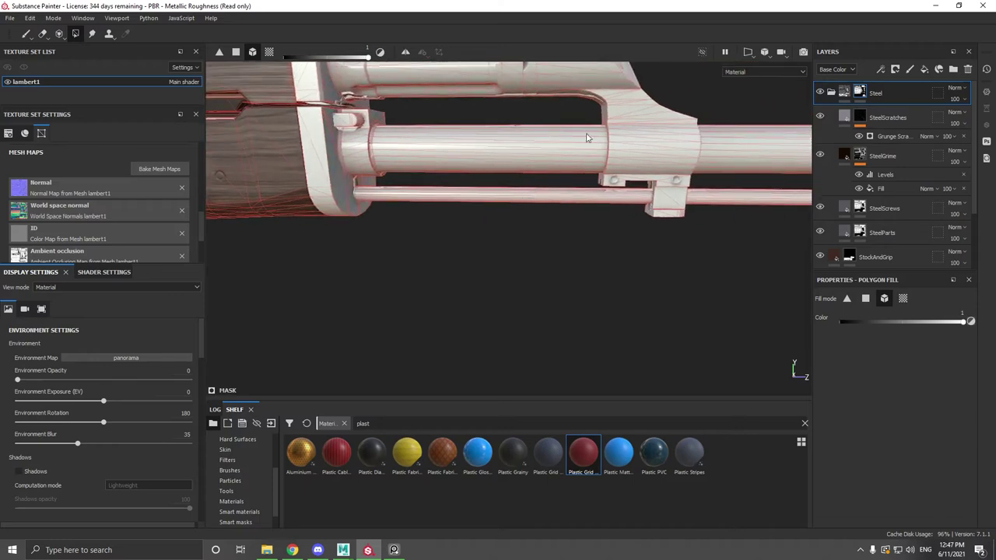
left_click_drag(587, 136, 646, 174, "alt")
scroll(626, 173, "down", 4)
middle_click_drag(623, 173, 515, 169, "alt")
left_click_drag(684, 101, 433, 240)
Fill the front rivets and handguard pin on the opposite side of the receiver in the Steel mask.
middle_click_drag(416, 242, 634, 295, "alt")
scroll(590, 236, "up", 5)
left_click(500, 219)
left_click_drag(500, 221, 256, 227, "alt")
right_click_drag(256, 227, 627, 224, "alt")
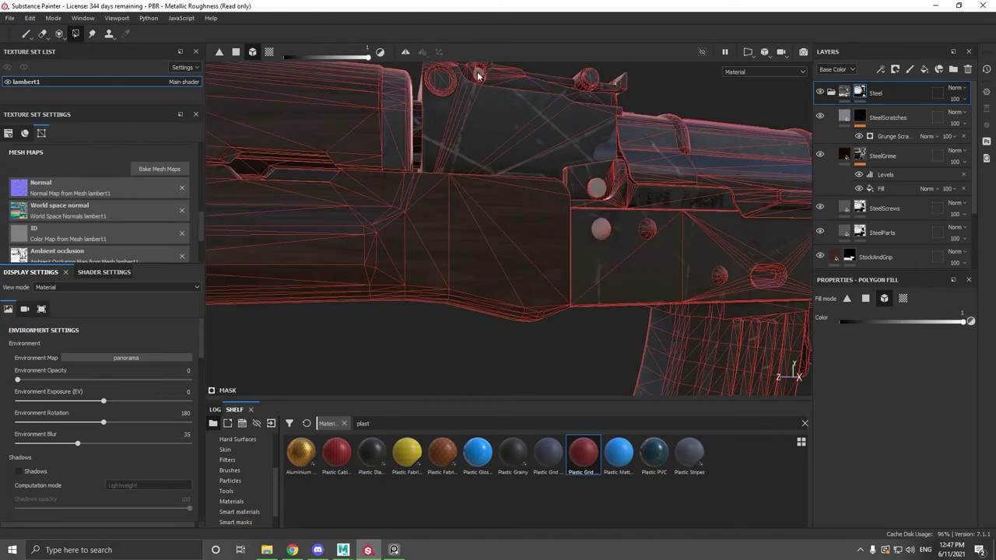
left_click(597, 188)
middle_click_drag(683, 245, 449, 200, "alt")
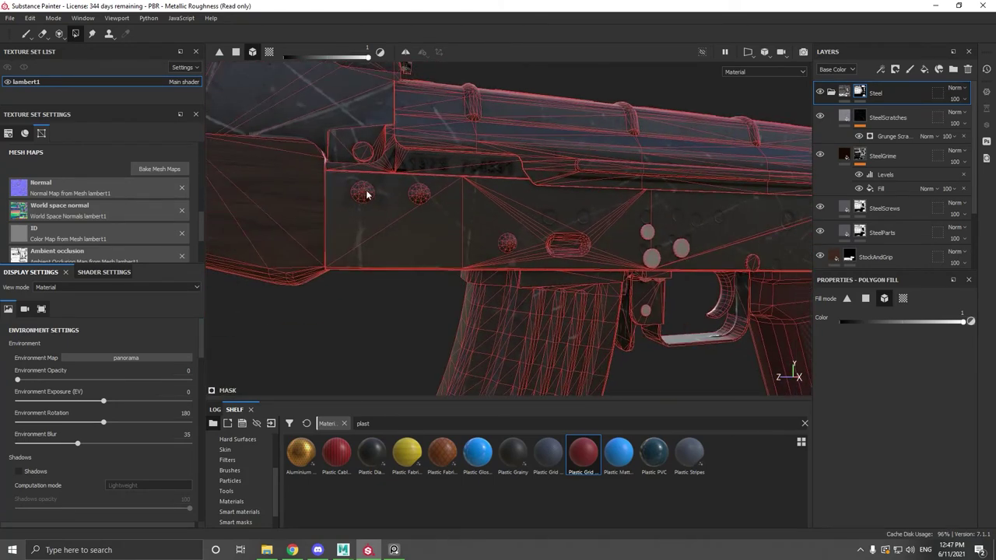
Fill the opposite side's rivets above the trigger guard, on the magazine catch and at the receiver's rear in the Steel mask.
middle_click_drag(597, 225, 341, 200, "alt")
right_click_drag(341, 200, 398, 210, "alt")
left_click(399, 211)
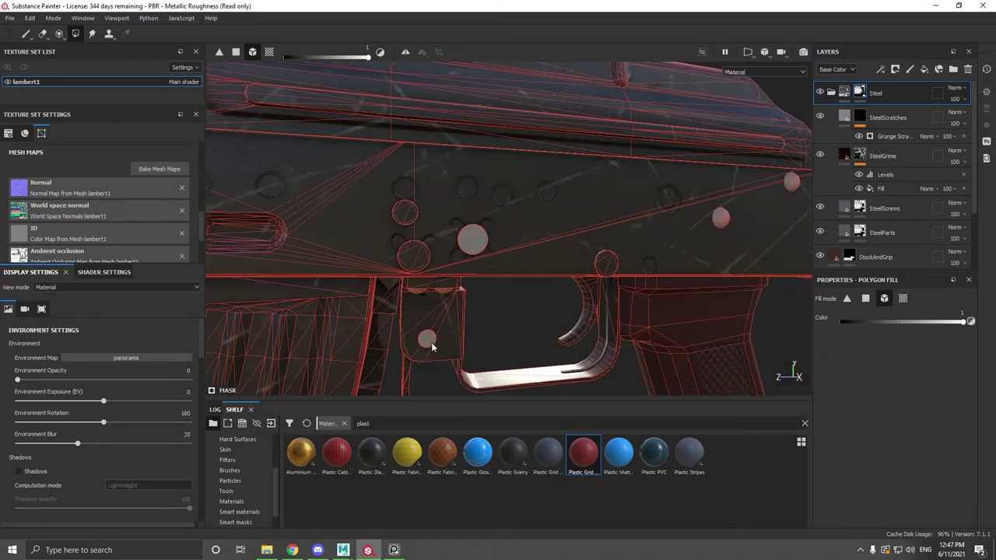
left_click_drag(474, 250, 502, 202, "alt")
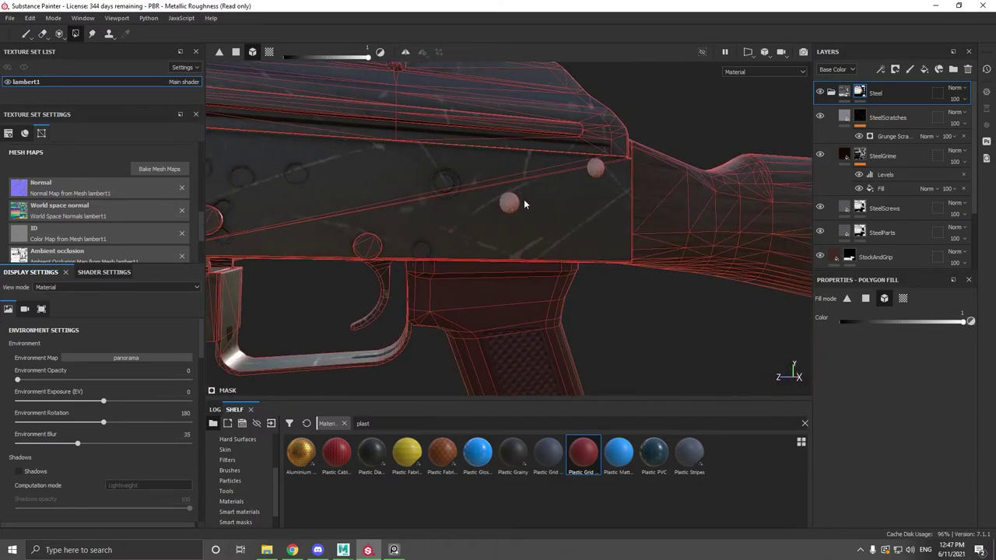
right_click_drag(586, 174, 376, 234, "alt")
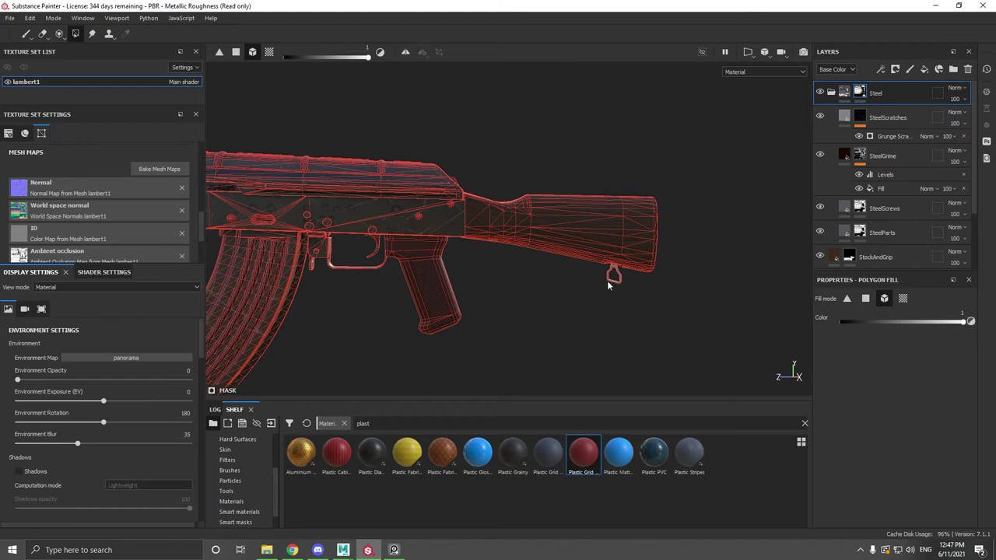
Fill the sling loop, its two mounting screws and the butt plate screws on the stock in the Steel mask.
right_click_drag(608, 282, 258, 242, "alt")
middle_click_drag(258, 242, 158, 200, "alt")
right_click_drag(158, 200, 458, 243, "alt")
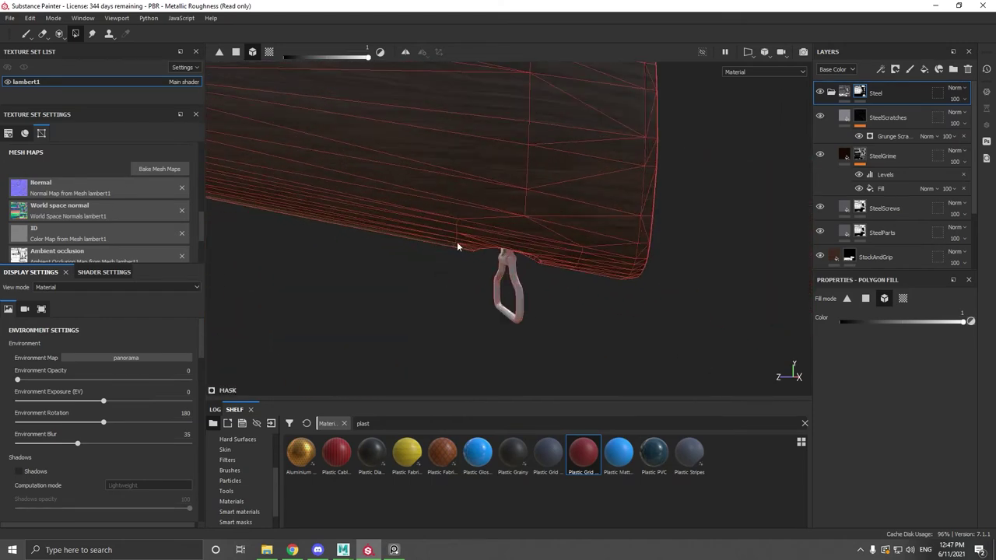
left_click_drag(457, 246, 444, 183, "alt")
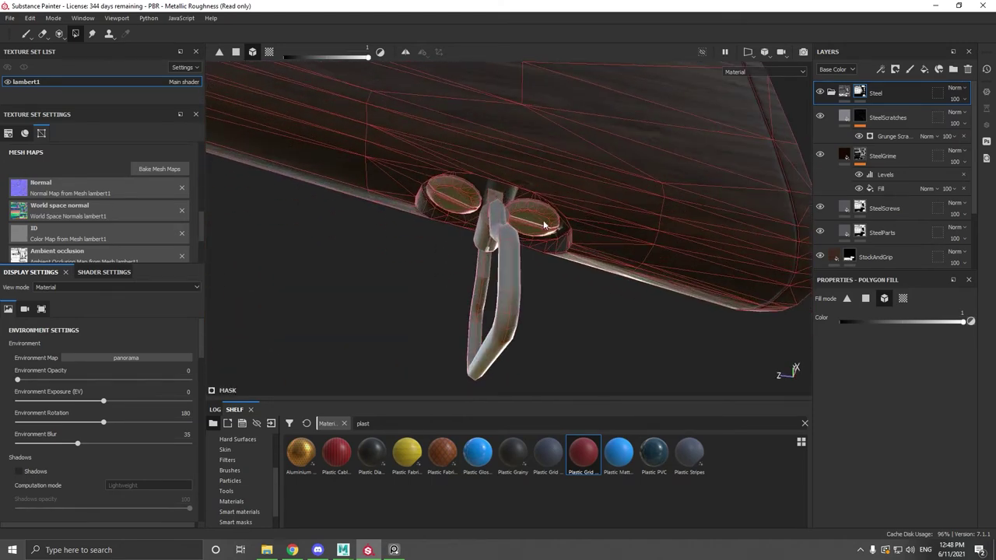
left_click_drag(667, 232, 483, 128, "alt")
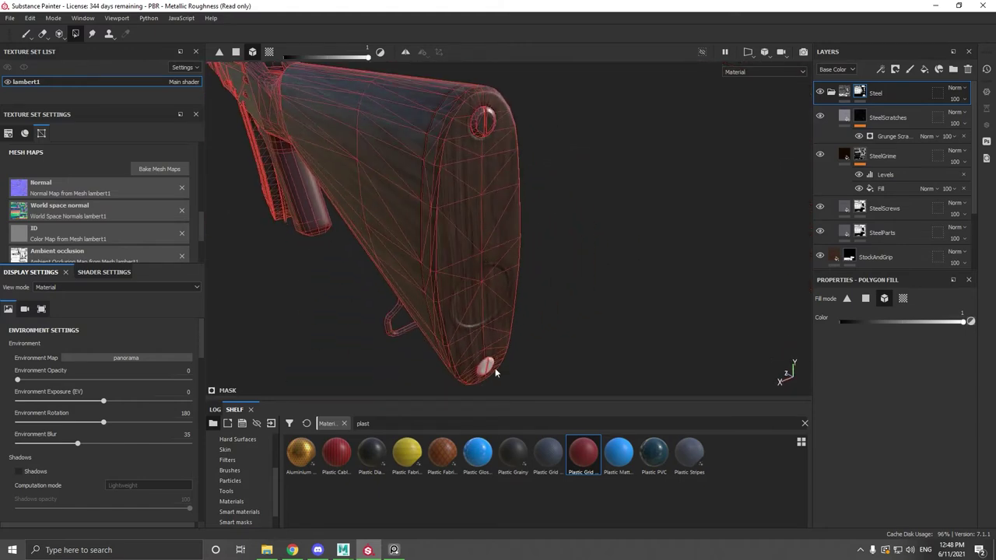
left_click_drag(495, 368, 545, 343, "alt")
right_click_drag(545, 233, 639, 73, "alt")
left_click_drag(638, 74, 662, 62, "alt")
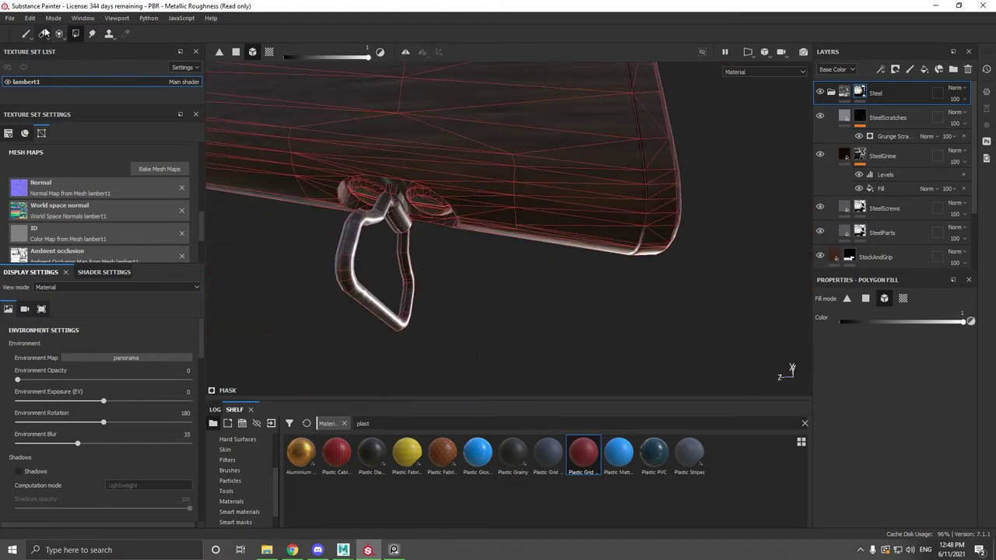
Switch the polygon fill to quad mode and fill the butt plate faces at the stock's end in the Steel mask.
left_click(866, 299)
left_click_drag(708, 183, 573, 224, "alt")
left_click_drag(559, 157, 493, 376)
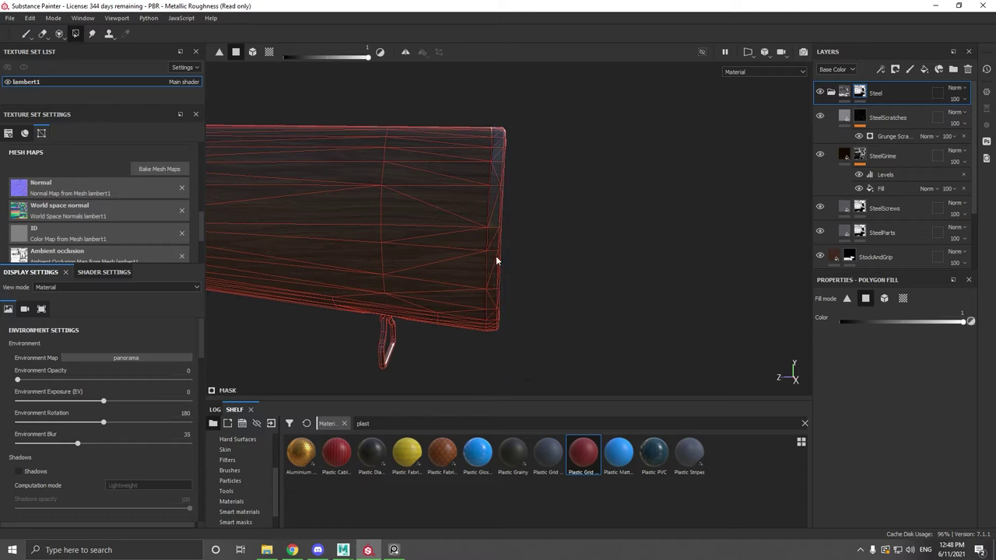
left_click_drag(570, 317, 505, 406, "alt")
scroll(479, 228, "up", 3)
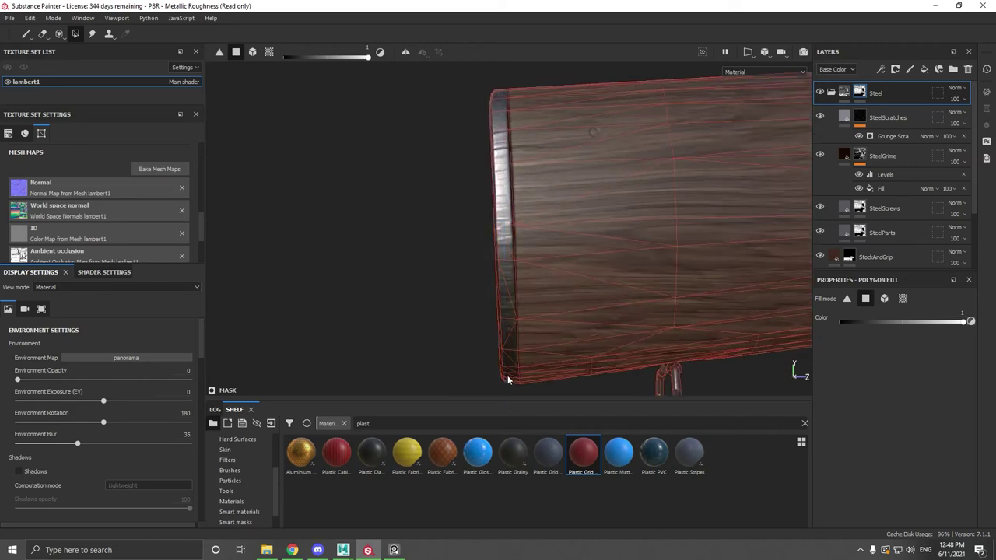
Paint the upper round pin near the stock's butt end into the Steel mask with the brush.
left_click(26, 35)
mouse_move(653, 133)
middle_mouse_down("alt")
mouse_move(520, 165)
mouse_move(446, 200)
middle_mouse_up("alt")
scroll(447, 202, "up", 5)
right_click_drag(456, 215, 441, 216, "ctrl")
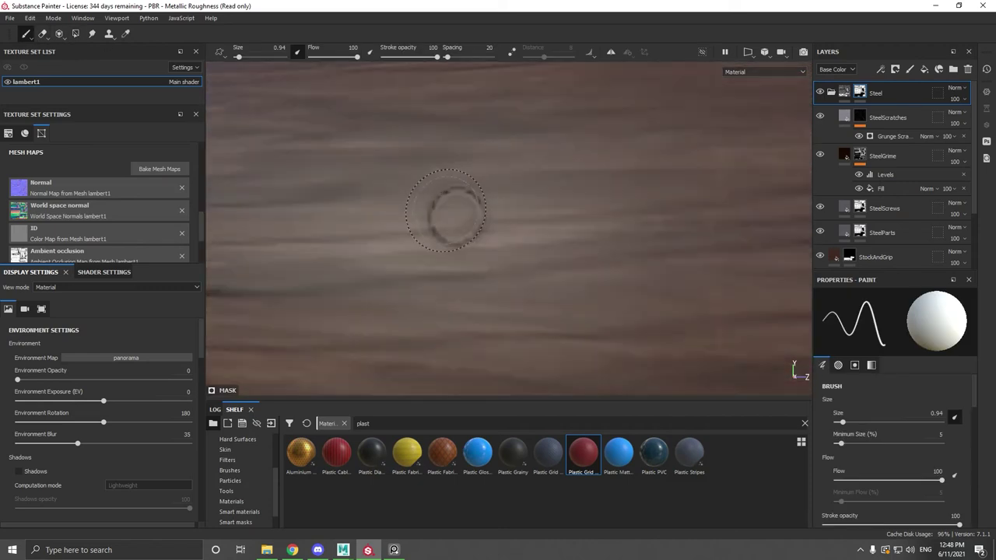
left_click(457, 216)
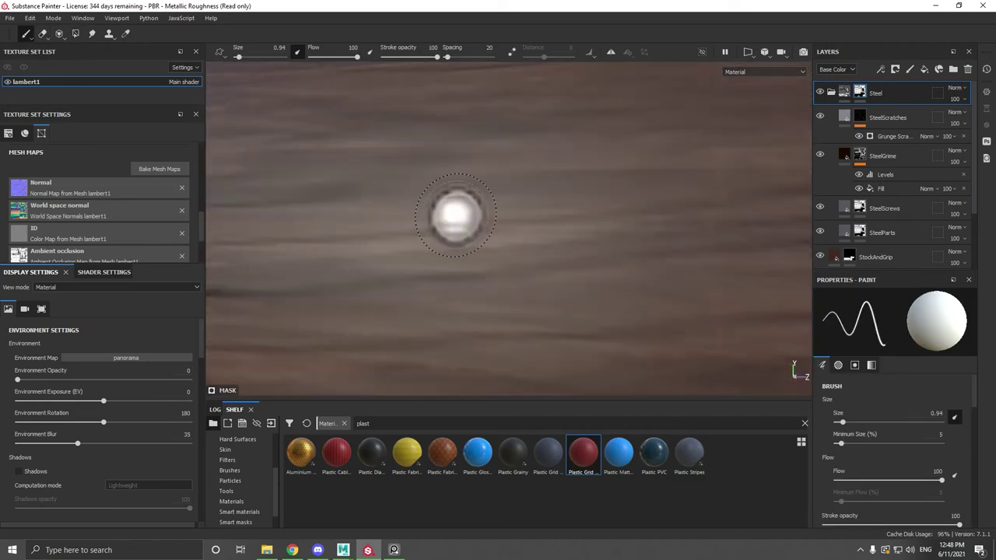
Paint the lower round pin near the stock's butt end into the Steel mask.
key("]")
key("]")
key("]")
scroll(517, 258, "down", 3)
middle_click_drag(569, 311, 535, 177, "alt")
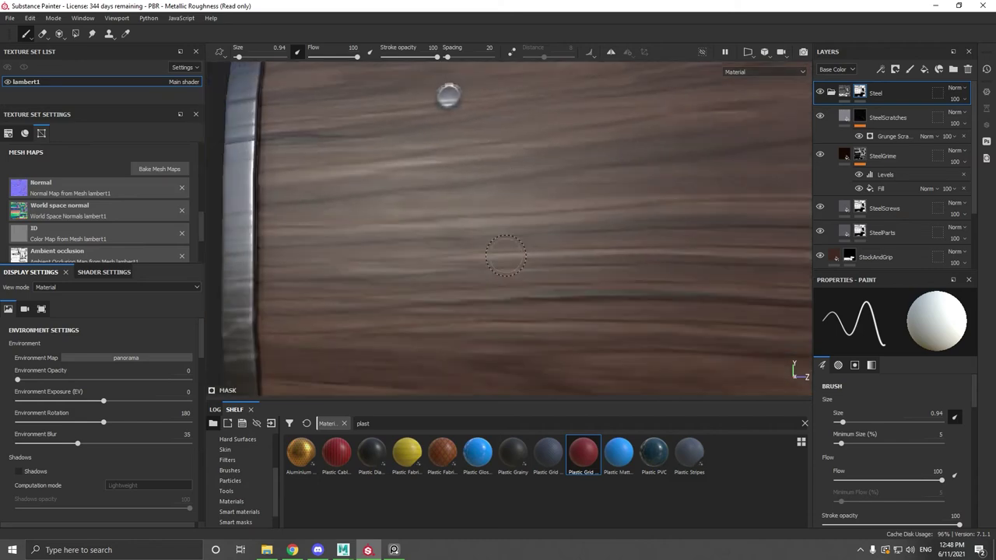
mouse_move(501, 327)
middle_mouse_down("alt")
mouse_move(486, 257)
mouse_move(462, 264)
middle_mouse_up("alt")
mouse_move(462, 264)
left_mouse_down("alt")
mouse_move(498, 174)
mouse_move(478, 238)
left_mouse_up("alt")
scroll(478, 238, "up", 3)
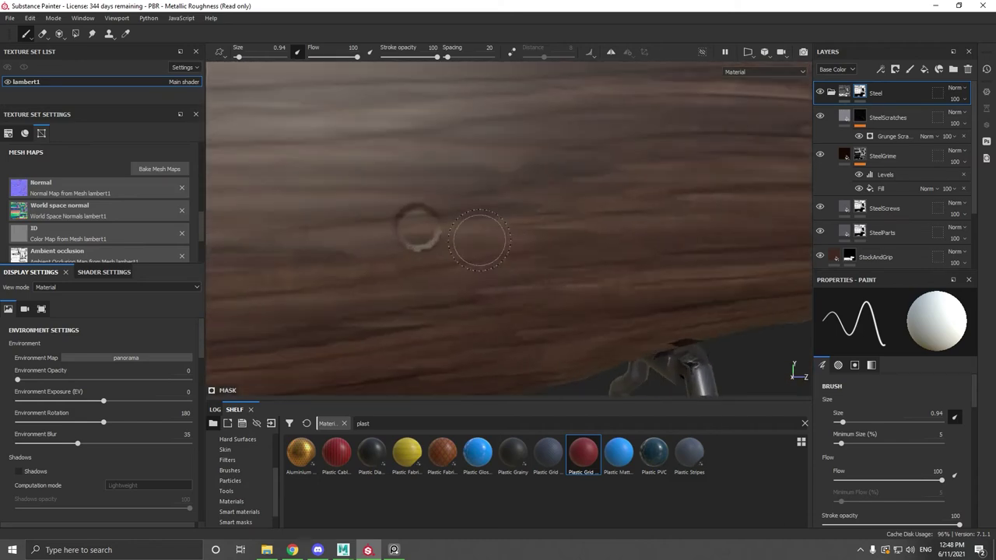
scroll(420, 222, "up", 1)
left_click(420, 225)
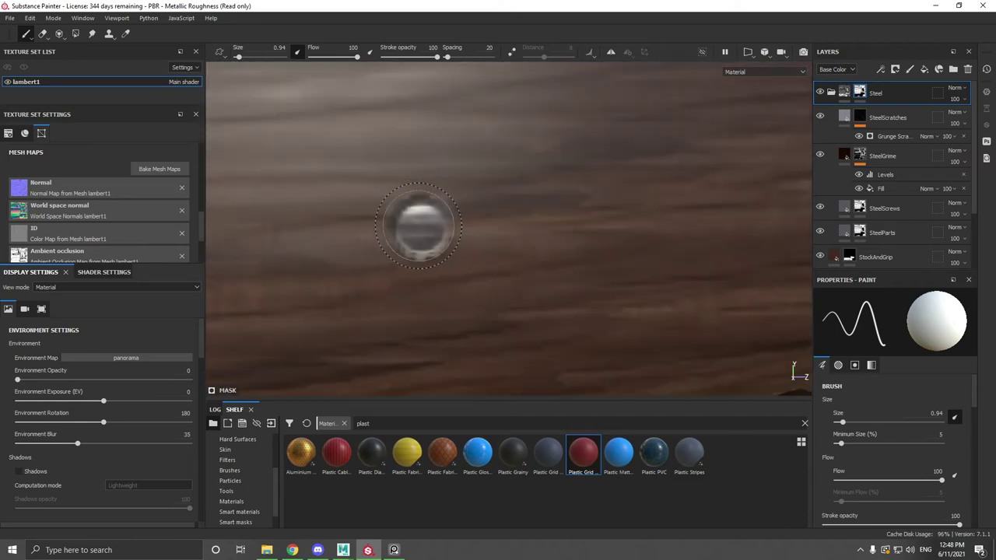
Paint the round pins on the stock near the receiver into the Steel mask.
scroll(529, 251, "down", 3)
mouse_move(515, 270)
middle_mouse_down("alt")
mouse_move(353, 256)
mouse_move(300, 240)
middle_mouse_up("alt")
middle_click_drag(665, 247, 403, 247, "alt")
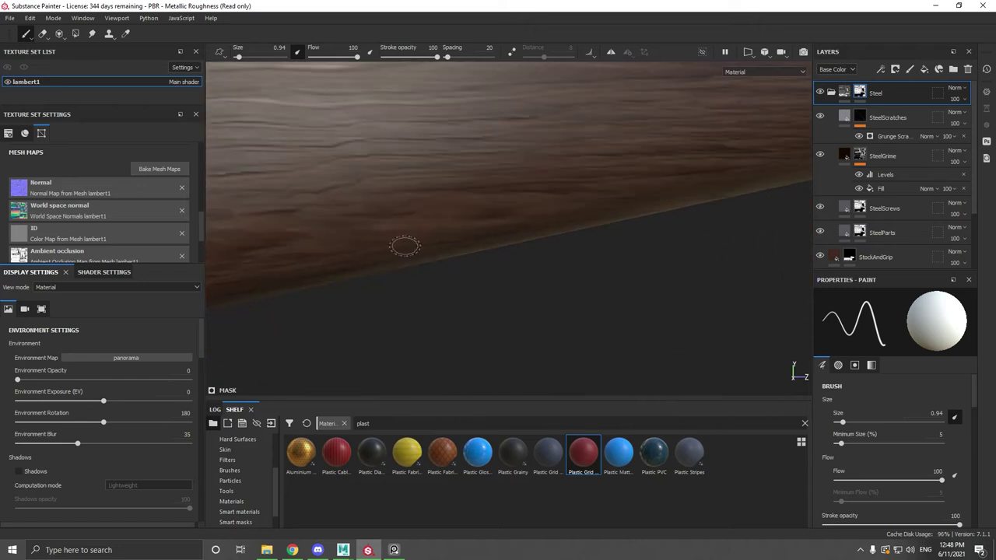
left_click_drag(402, 246, 342, 278, "alt")
middle_click_drag(712, 173, 285, 264, "alt")
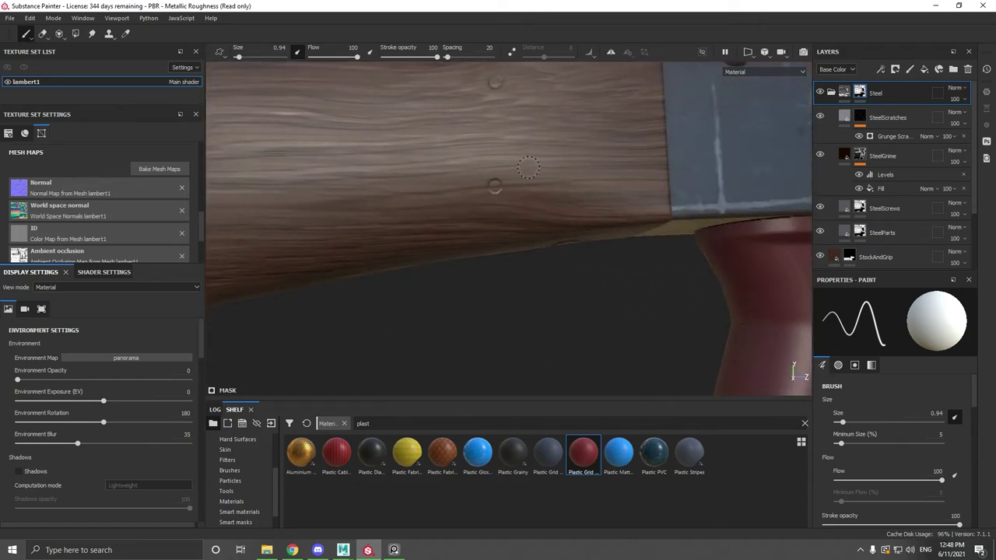
scroll(509, 176, "up", 5)
scroll(464, 223, "down", 2)
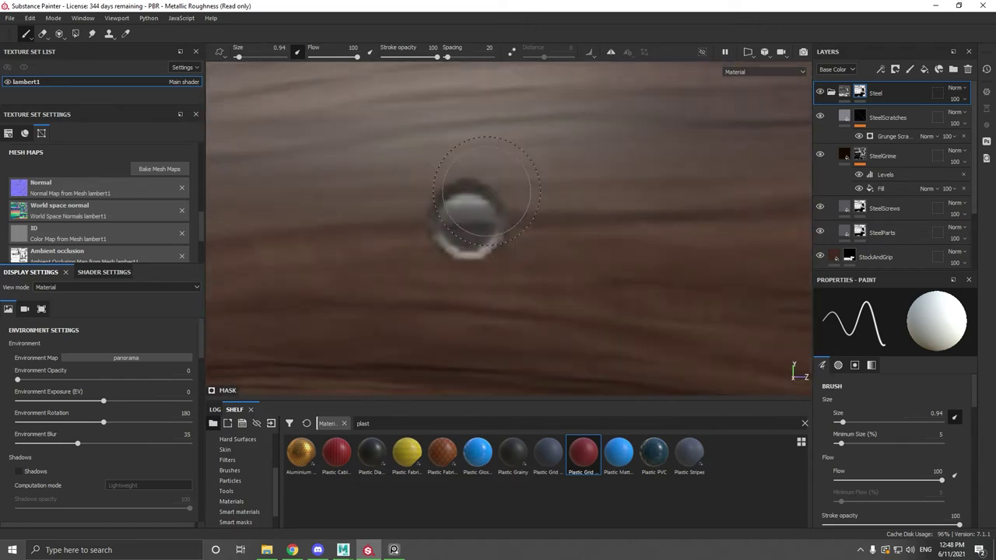
middle_click_drag(488, 193, 514, 331, "alt")
middle_click_drag(502, 163, 547, 373, "alt")
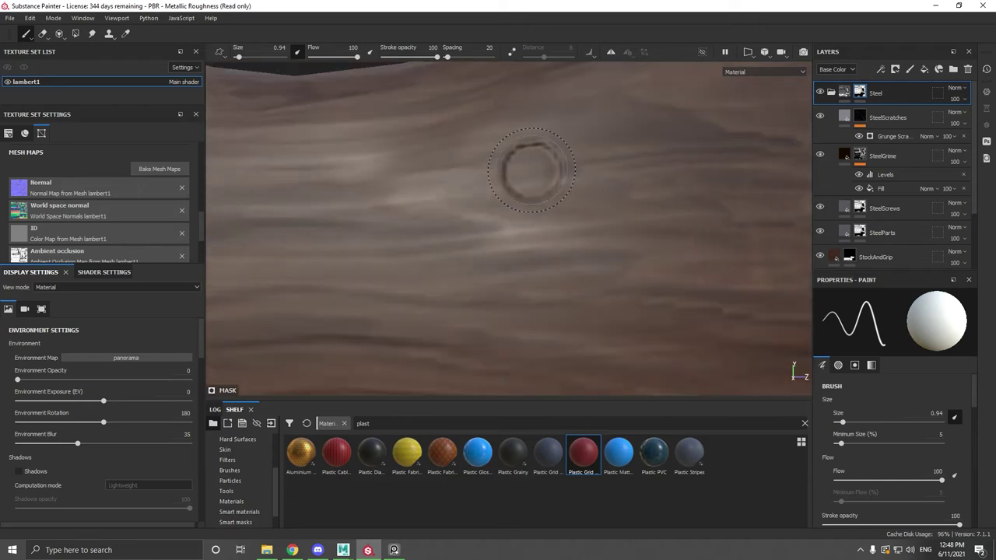
Paint the round screw on the lower wooden handguard into the Steel folder's mask with a brush size of 0.94.
mouse_move(592, 246)
left_mouse_down("alt")
mouse_move(423, 134)
mouse_move(574, 312)
mouse_move(518, 267)
mouse_move(510, 228)
mouse_move(448, 231)
left_mouse_up("alt")
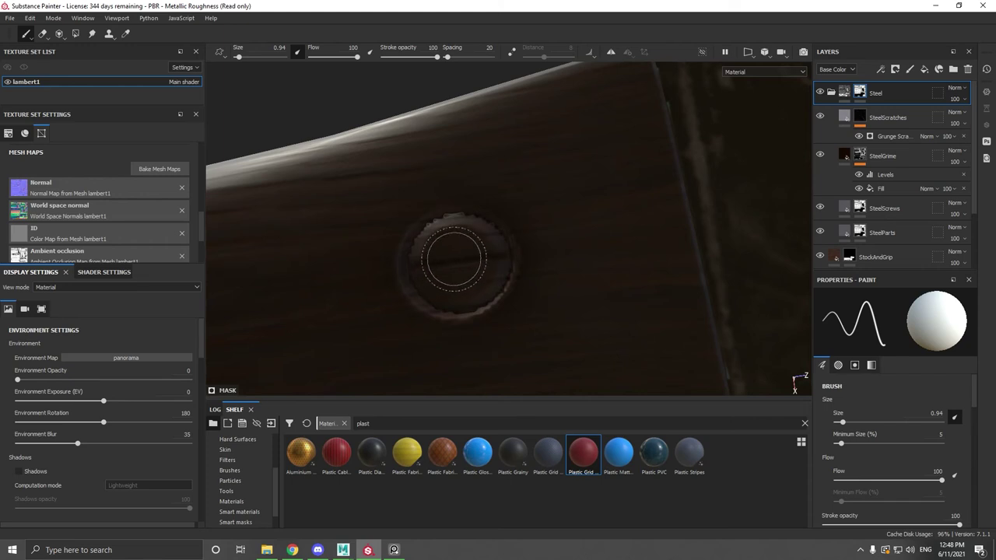
mouse_move(454, 259)
right_mouse_down("ctrl")
mouse_move(483, 260)
mouse_move(456, 262)
right_mouse_up("ctrl")
scroll(458, 261, "down", 6)
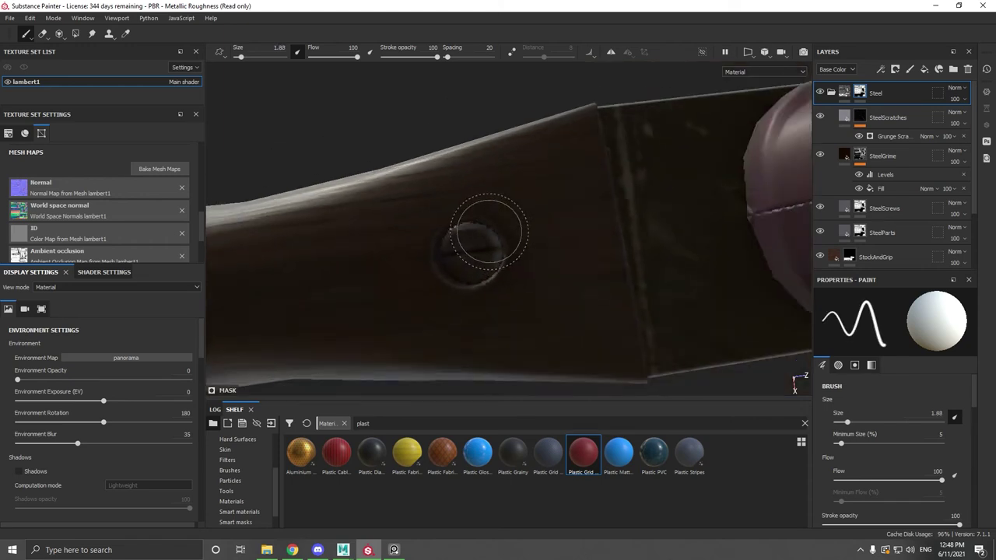
left_click_drag(511, 202, 536, 207, "alt")
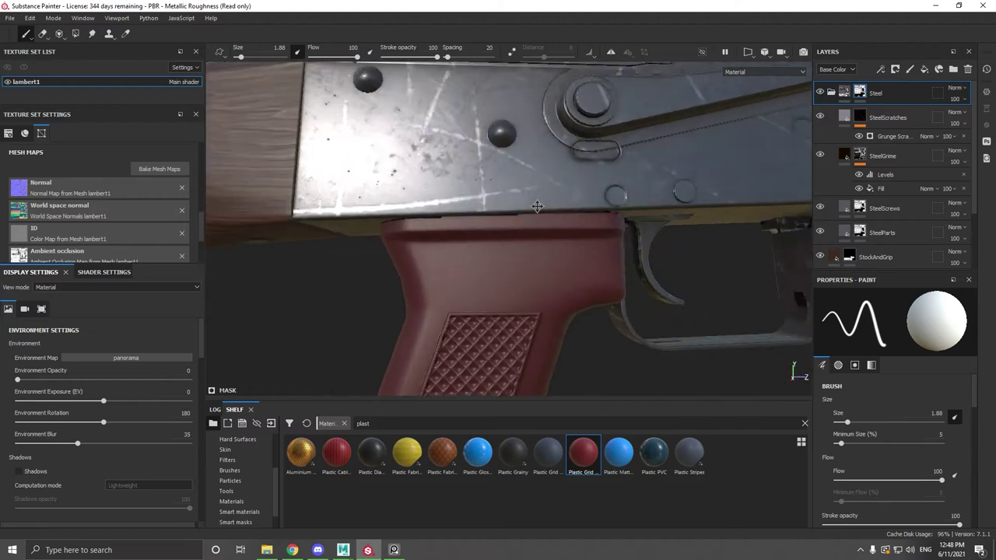
middle_click_drag(536, 207, 356, 169, "alt")
middle_click_drag(592, 191, 334, 282, "alt")
middle_click_drag(639, 180, 489, 264, "alt")
scroll(488, 263, "up", 6)
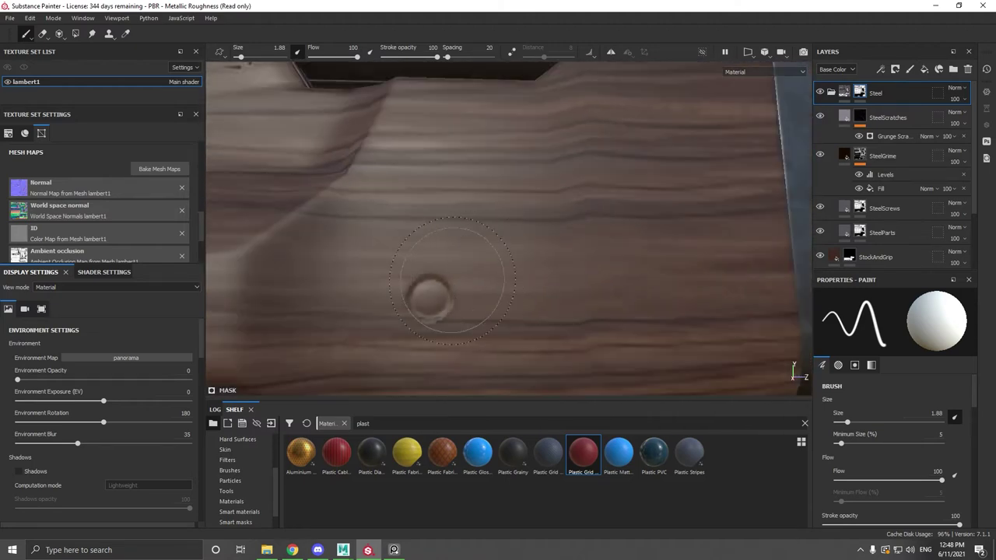
key("bracketleft")
key("bracketleft")
key("bracketleft")
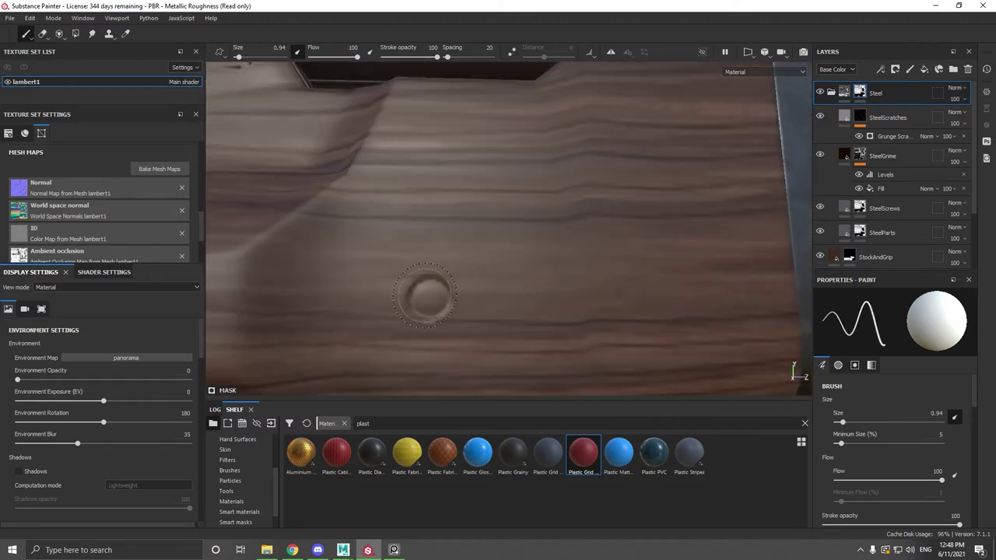
key("bracketright")
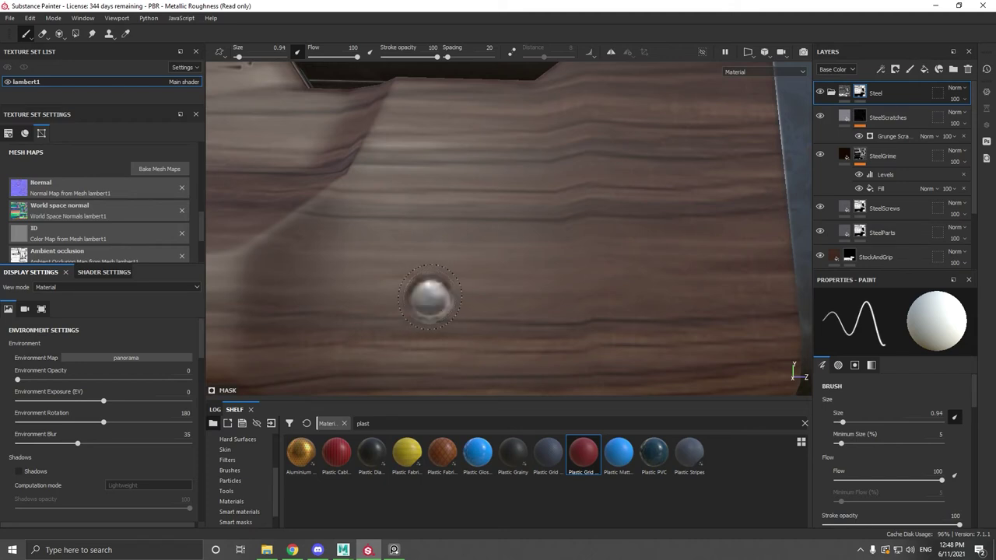
scroll(430, 296, "down", 6)
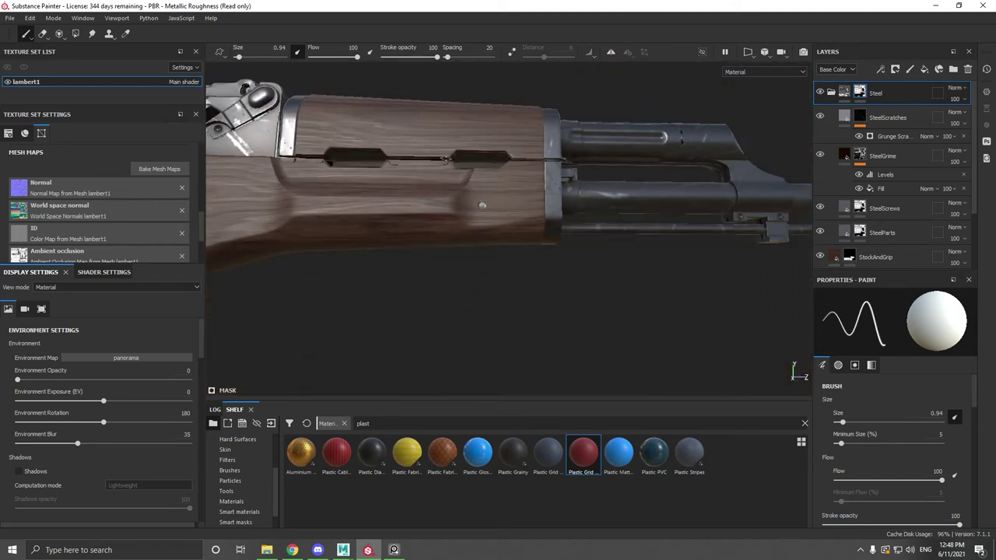
Examine the rifle's side from the wooden handguard back to the stock.
key("super")
key("super")
left_click_drag(514, 208, 412, 226, "alt")
right_click_drag(412, 225, 390, 222, "alt")
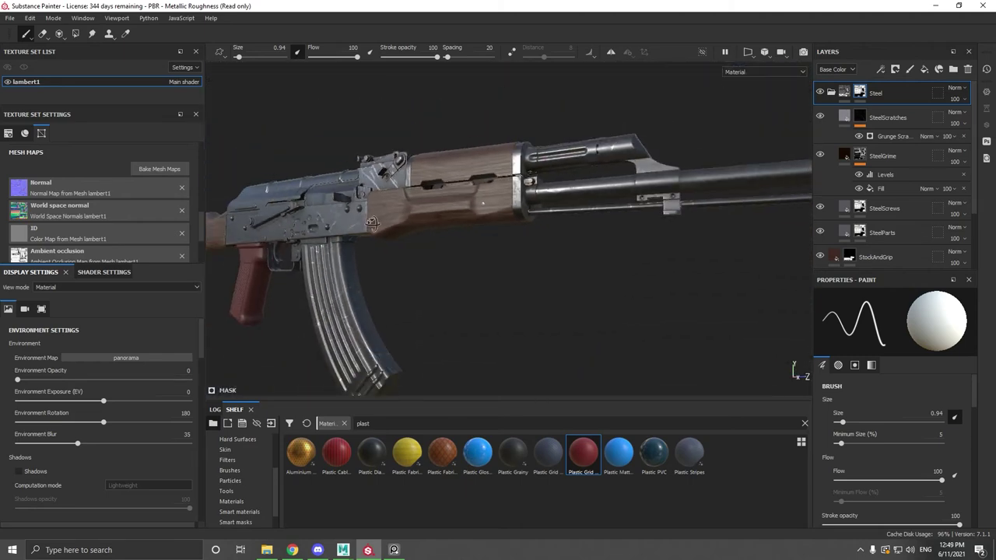
left_click_drag(389, 221, 537, 206, "alt")
middle_click_drag(537, 207, 591, 199, "alt")
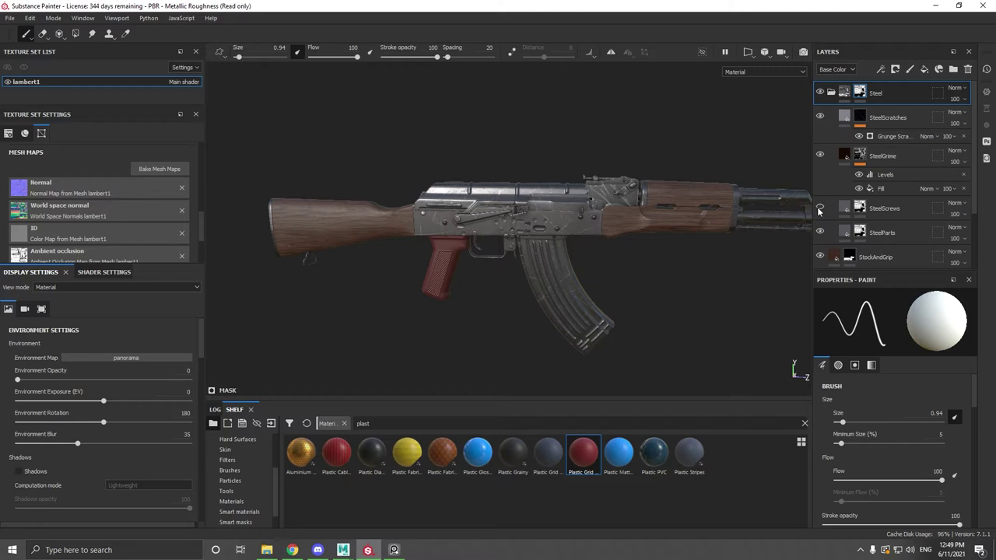
middle_click_drag(454, 153, 598, 180, "alt")
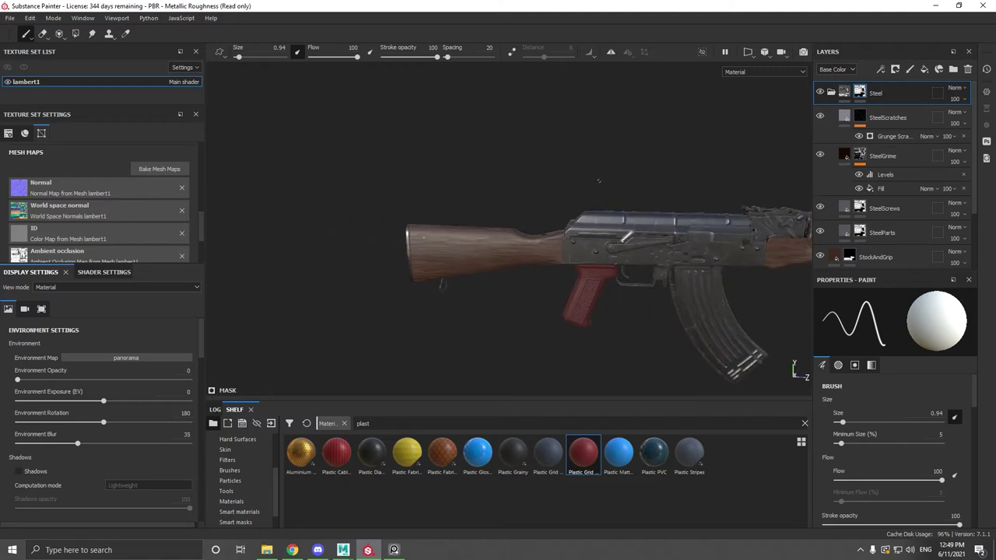
Try to hide and delete the SteelScrews layer, and undo the deletion.
left_click(820, 209)
left_click(879, 209)
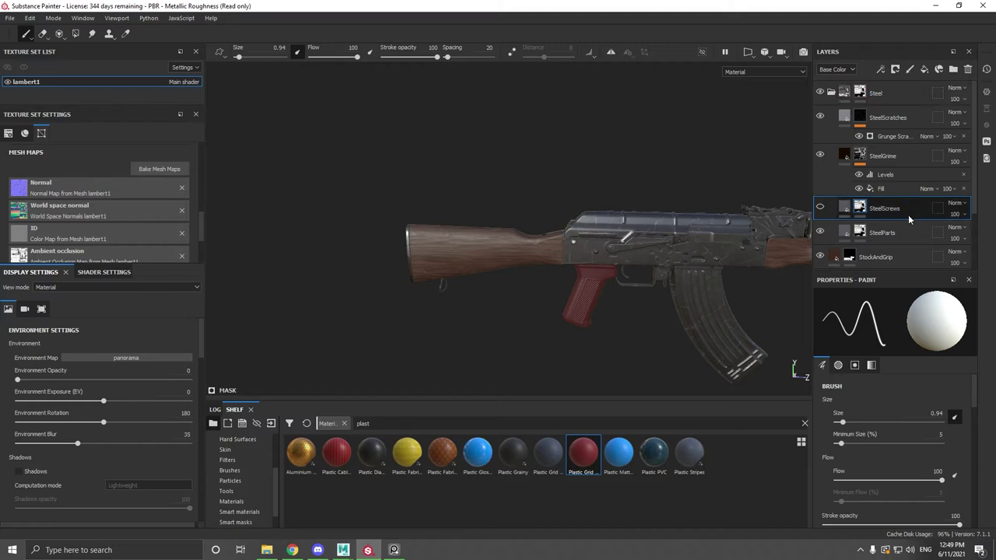
key("Delete")
left_click(862, 92)
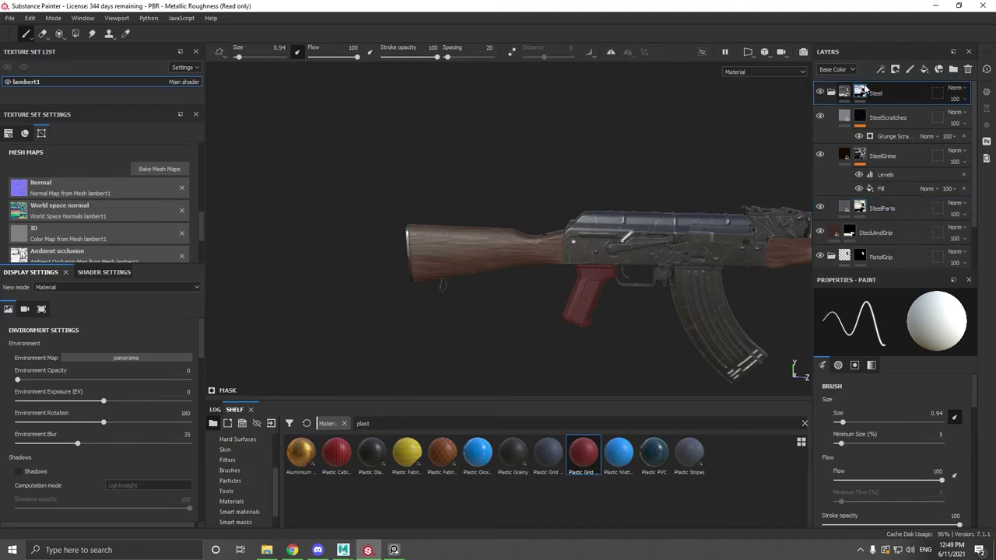
scroll(457, 207, "up", 3)
scroll(457, 207, "up", 8)
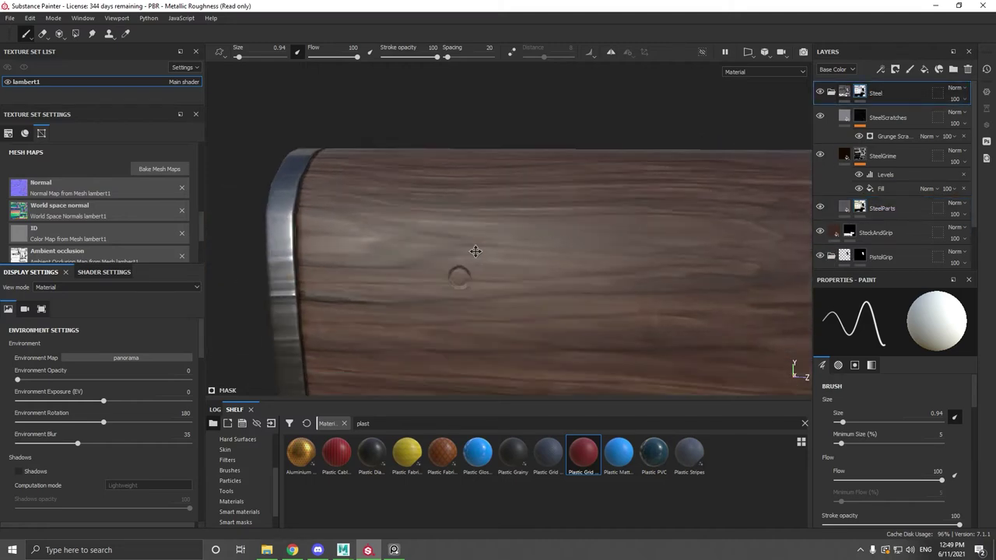
scroll(476, 211, "up", 3)
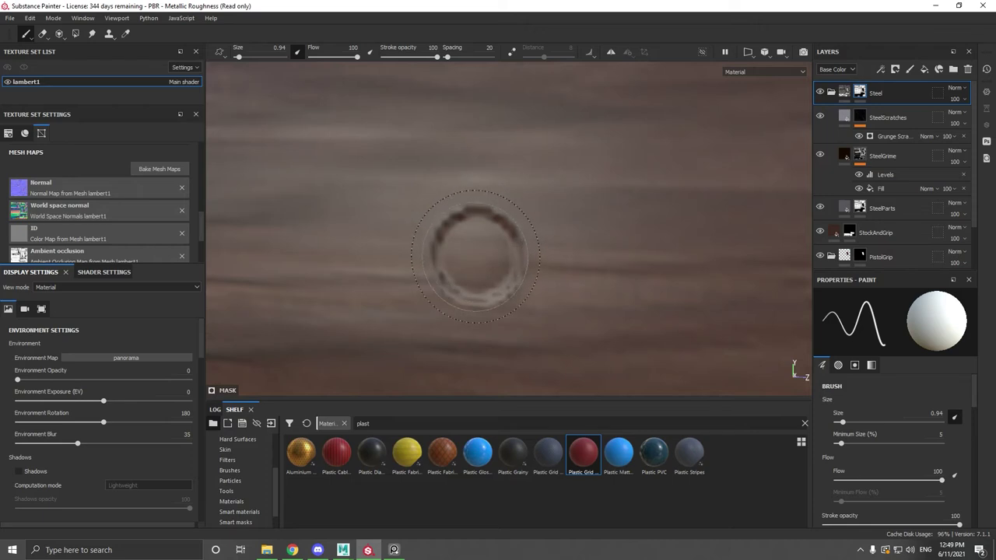
left_click(843, 97)
left_click(859, 96)
key("ctrl+z")
Paint the two upper round screws on the wooden stock into the Steel folder's mask with a brush size of 0.94.
scroll(509, 265, "down", 10)
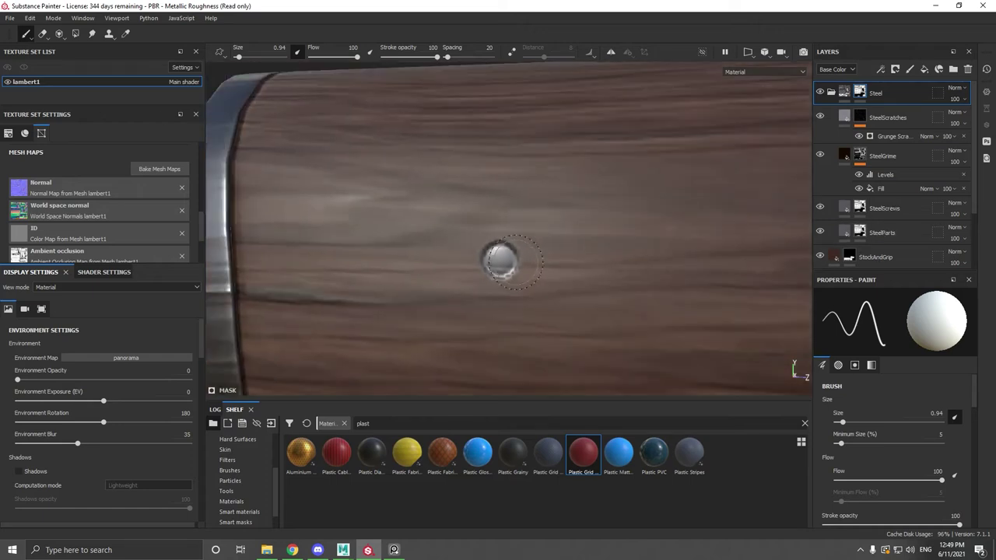
middle_click_drag(619, 287, 467, 242, "alt")
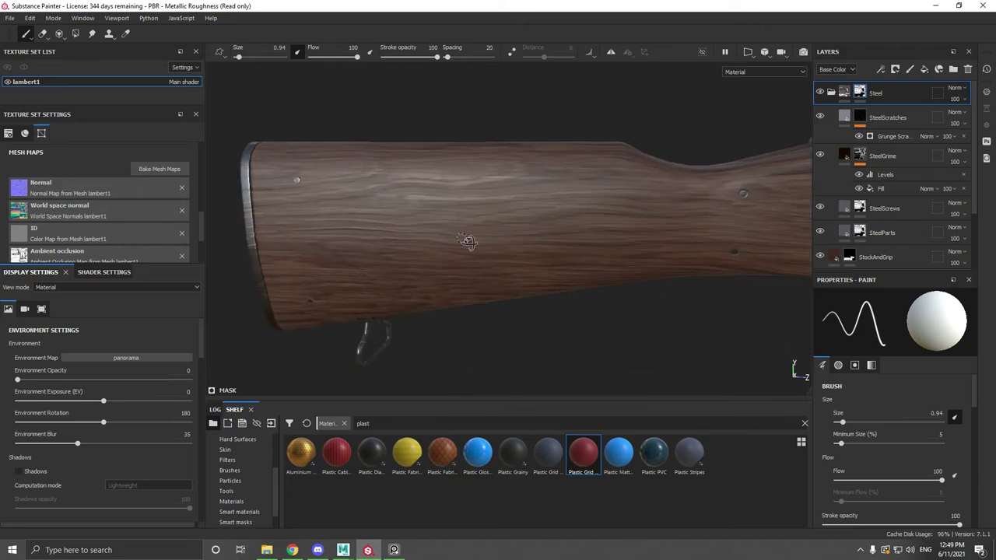
mouse_move(560, 257)
middle_mouse_down("alt")
mouse_move(378, 216)
mouse_move(335, 220)
middle_mouse_up("alt")
middle_click_drag(604, 256, 451, 235, "alt")
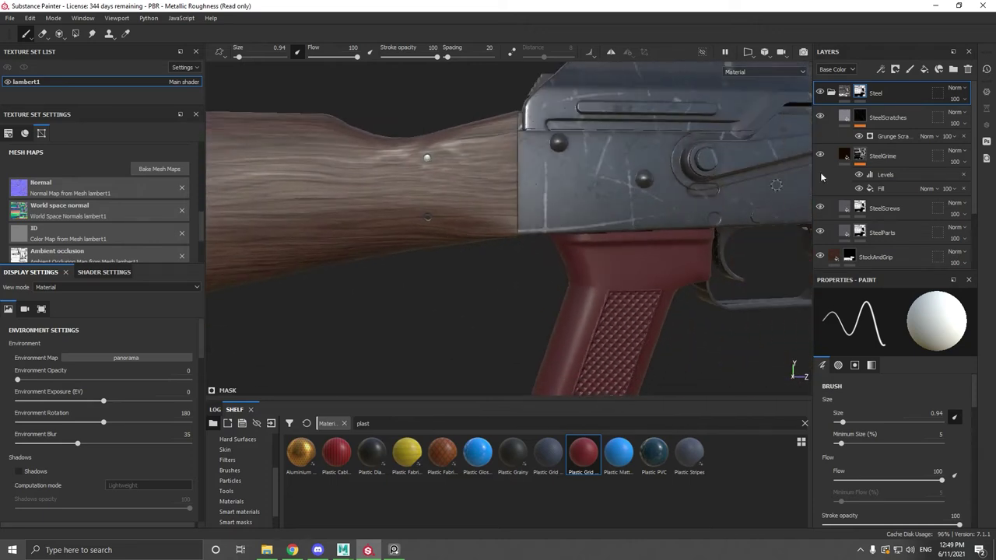
Remove the receiver rivet nearest the stock from the SteelScrews mask using Polygon Fill in mesh mode with color 0.
left_click(820, 208)
left_click(820, 208)
left_click(864, 227)
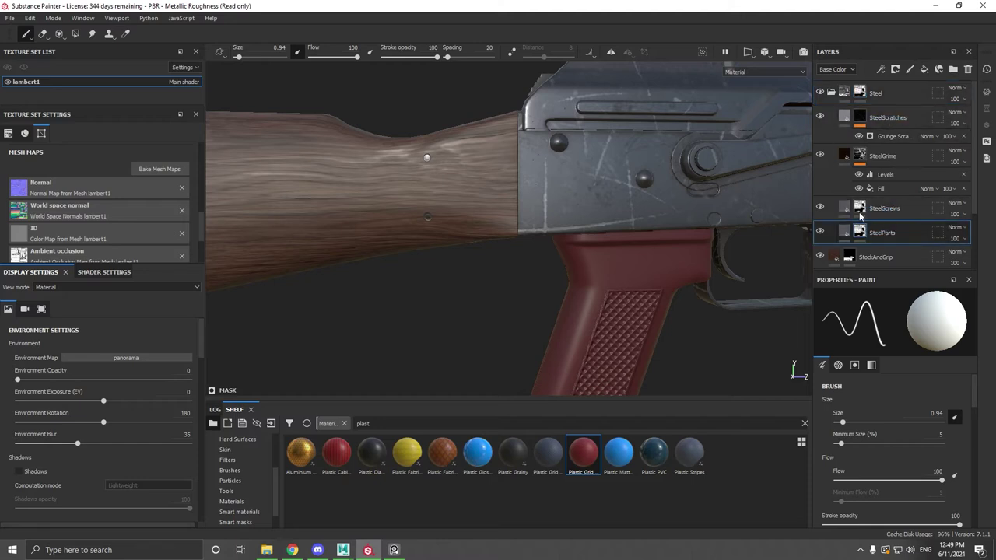
left_click(76, 33)
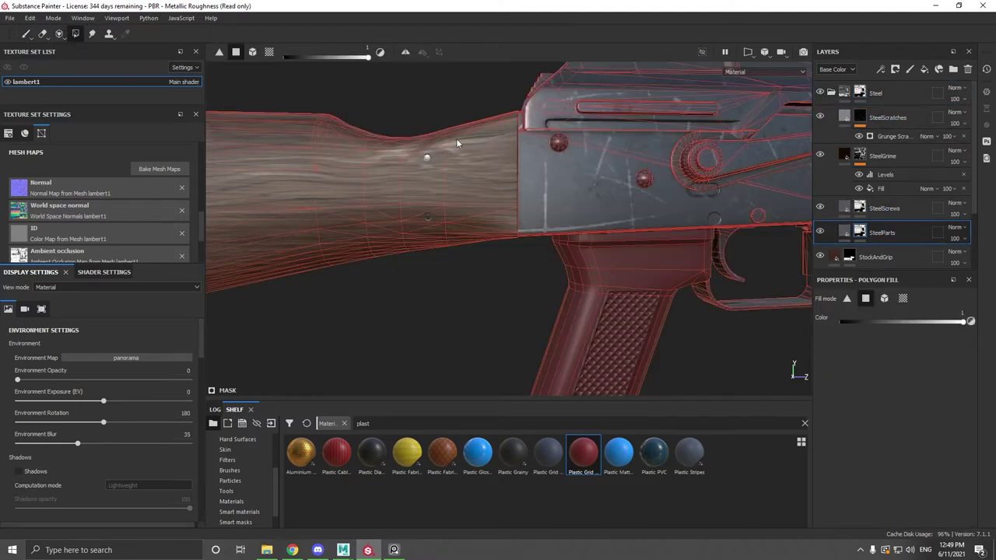
left_click(864, 208)
left_click_drag(923, 322, 837, 321)
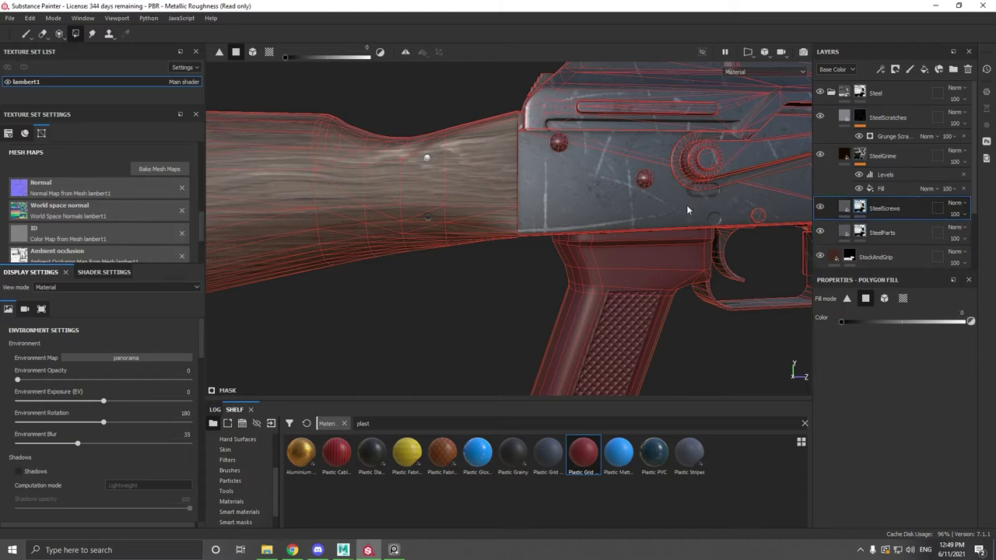
middle_click_drag(559, 147, 359, 198, "alt")
right_click_drag(360, 198, 864, 319, "alt")
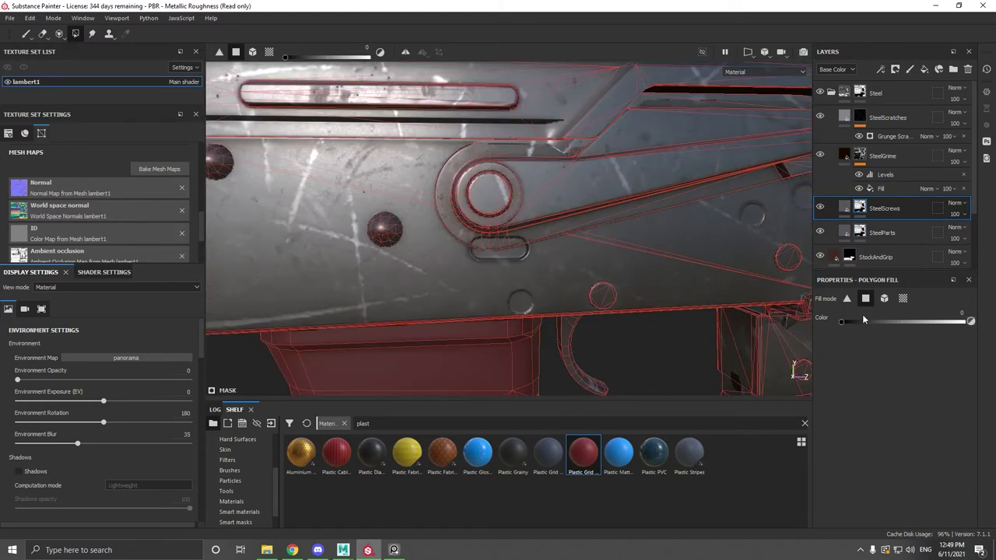
left_click(888, 302)
middle_click_drag(549, 209, 709, 242, "alt")
scroll(677, 239, "up", 3)
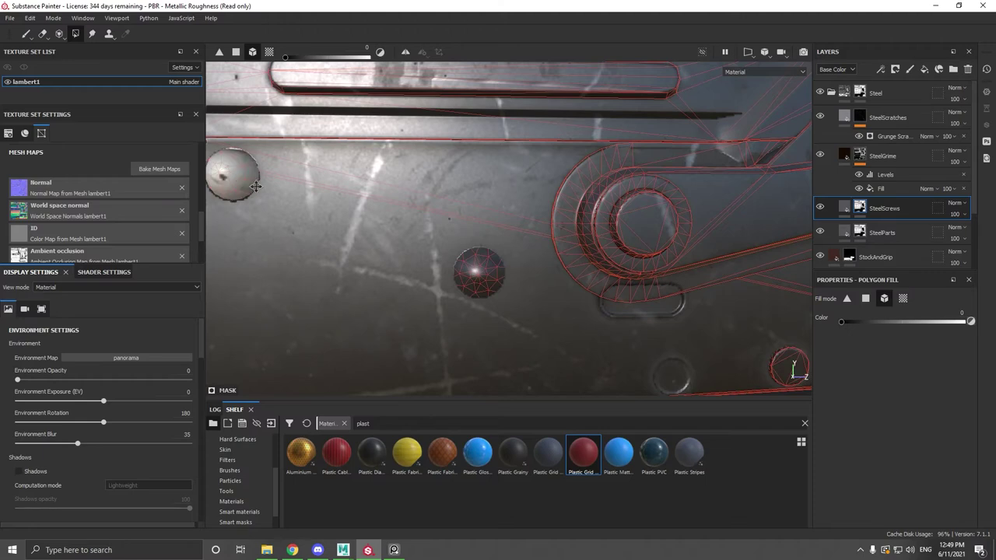
middle_click_drag(255, 187, 419, 200, "alt")
Add the receiver rivet nearest the stock to the SteelParts mask using Polygon Fill with color 1, and return to the Paint tool.
left_click(890, 235)
left_click_drag(859, 321, 991, 322)
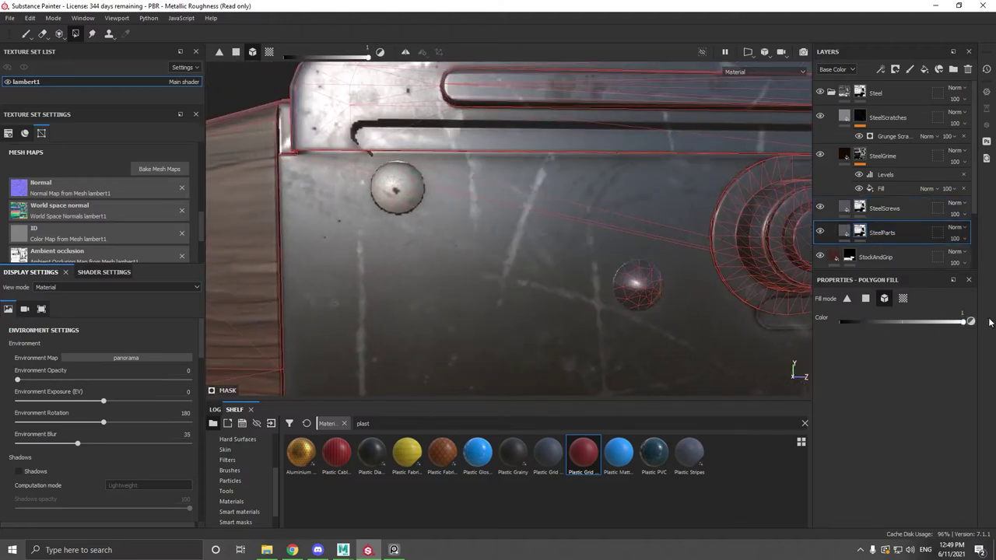
left_click(392, 177)
left_click(26, 34)
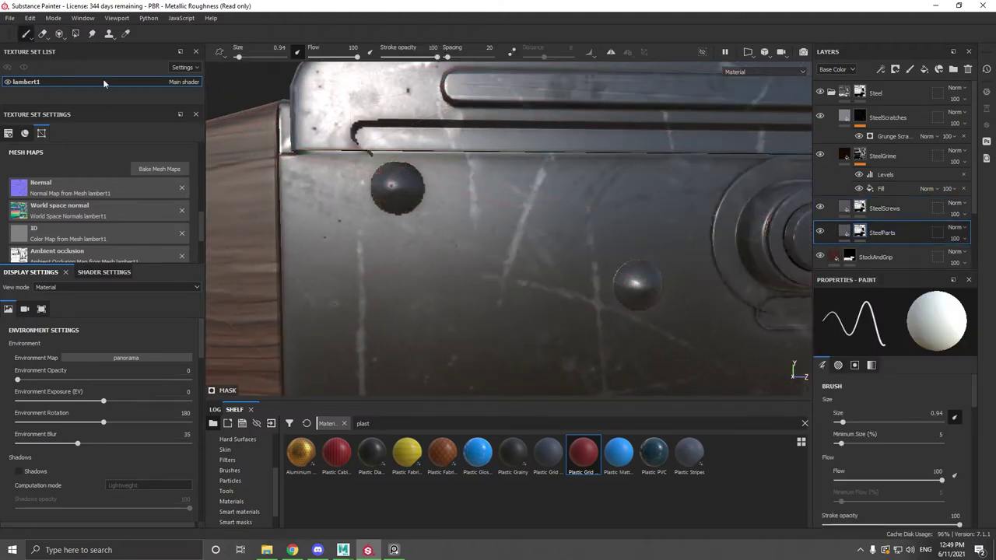
Open the Grunge Scratches Rough generator on the SteelScratches mask and review its parameters with the whole receiver and handguard in view.
scroll(307, 234, "down", 5)
mouse_move(307, 233)
left_mouse_down("alt")
mouse_move(467, 242)
mouse_move(435, 234)
left_mouse_up("alt")
middle_click_drag(611, 255, 381, 222, "alt")
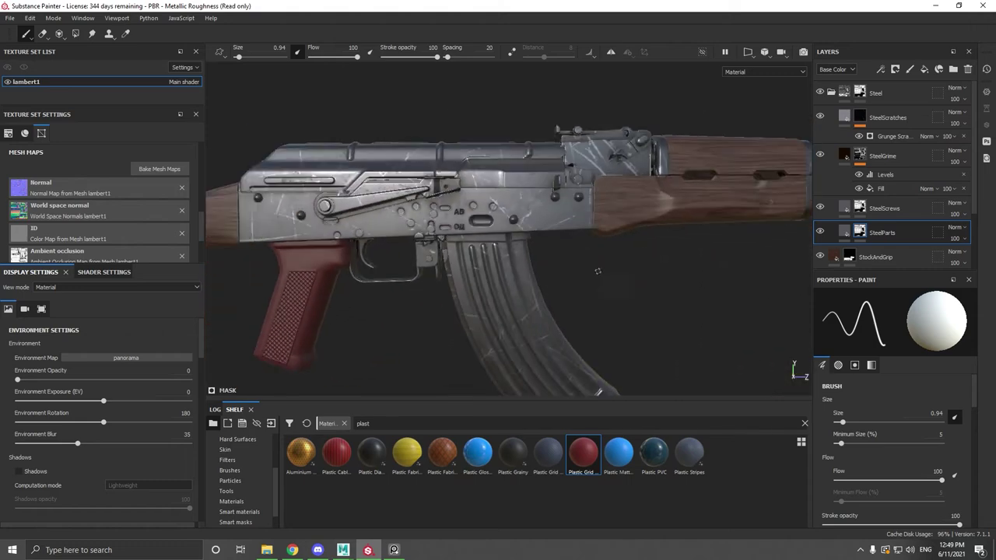
mouse_move(596, 272)
left_mouse_down("alt")
mouse_move(566, 277)
mouse_move(585, 266)
left_mouse_up("alt")
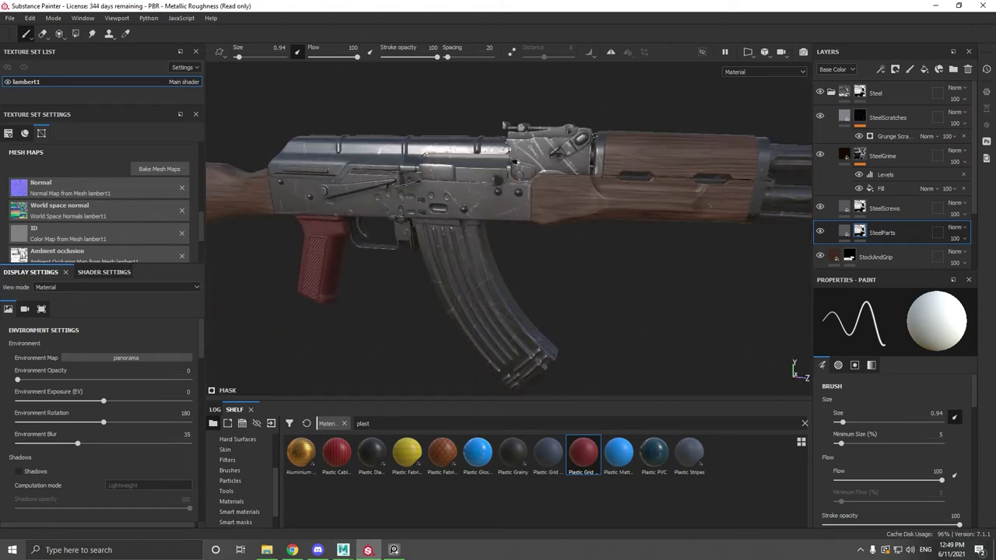
left_click_drag(531, 200, 470, 199, "alt")
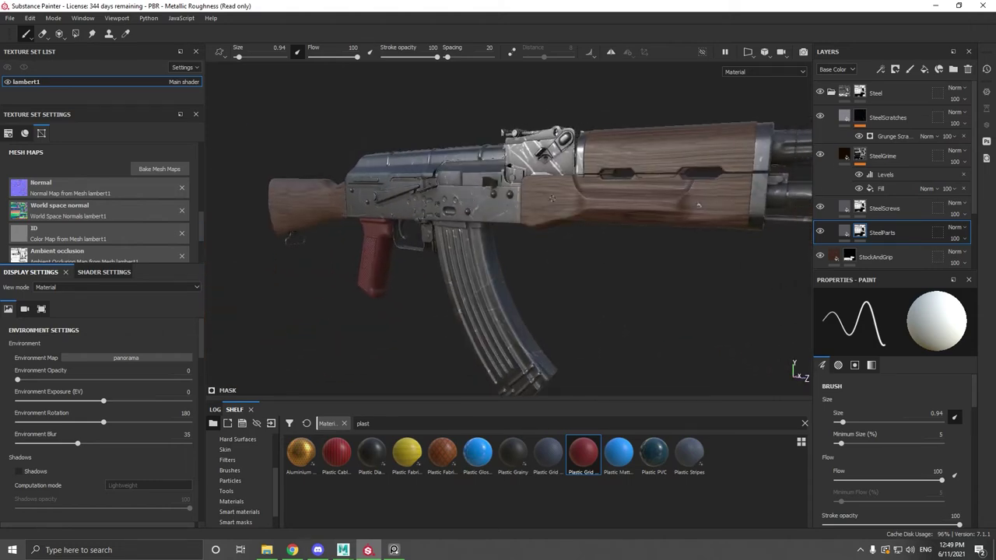
left_click(860, 123)
left_click(887, 137)
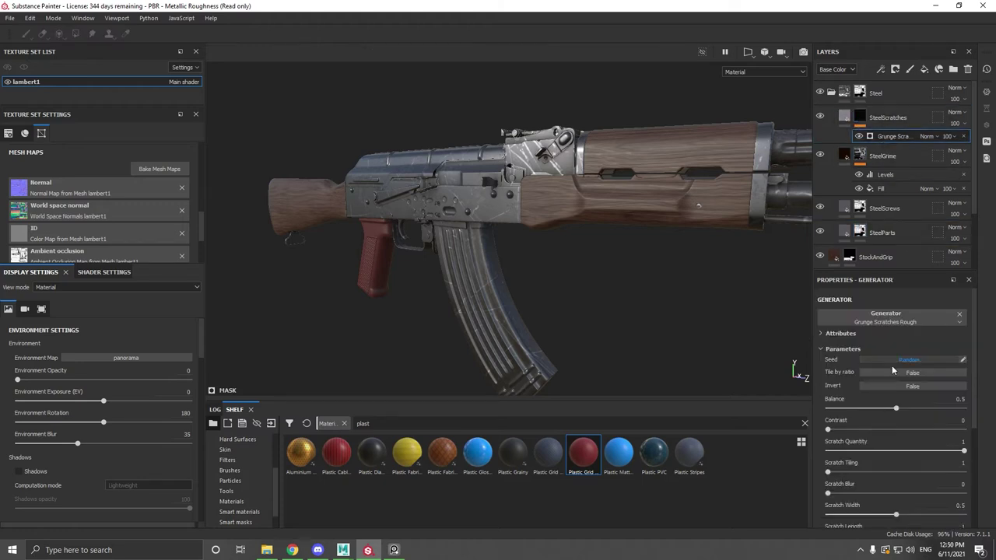
scroll(860, 435, "down", 5)
scroll(869, 460, "down", 2)
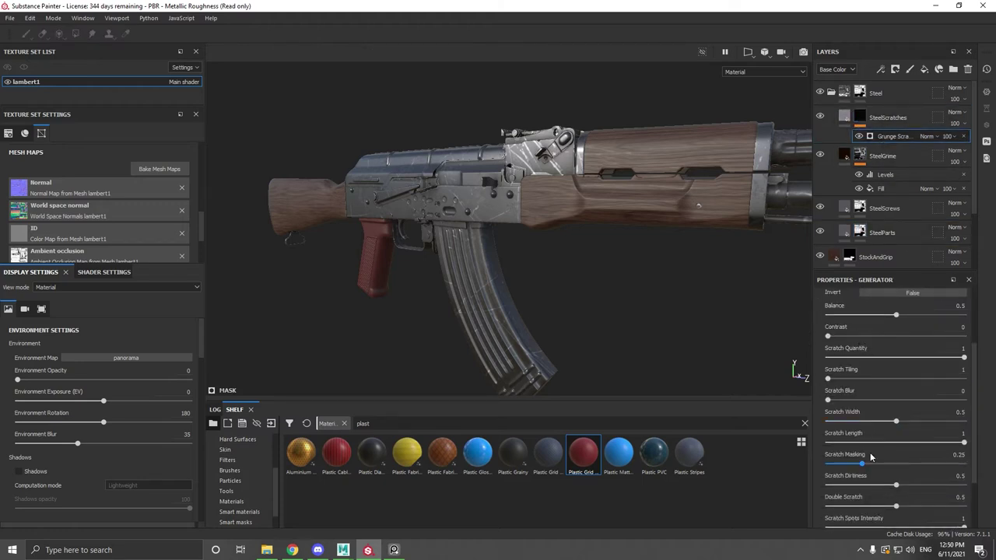
scroll(864, 463, "down", 4)
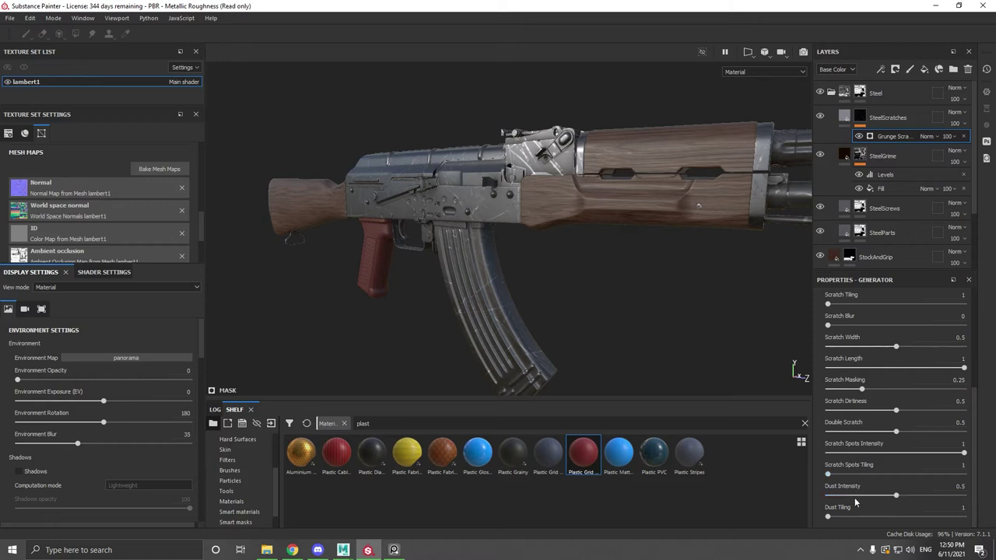
scroll(873, 416, "up", 9)
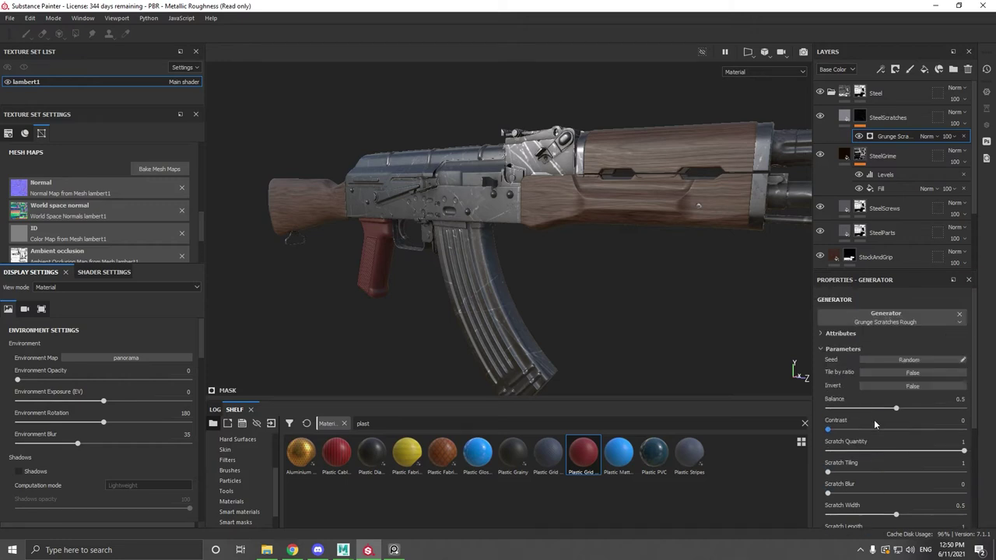
Set the scratch generator's Balance to 0.49, Scratch Quantity to 1 and Scratch Tiling to 6.
scroll(874, 420, "down", 2)
mouse_move(897, 376)
left_mouse_down()
mouse_move(956, 379)
mouse_move(871, 382)
mouse_move(894, 379)
left_mouse_up()
left_click_drag(862, 421, 975, 419)
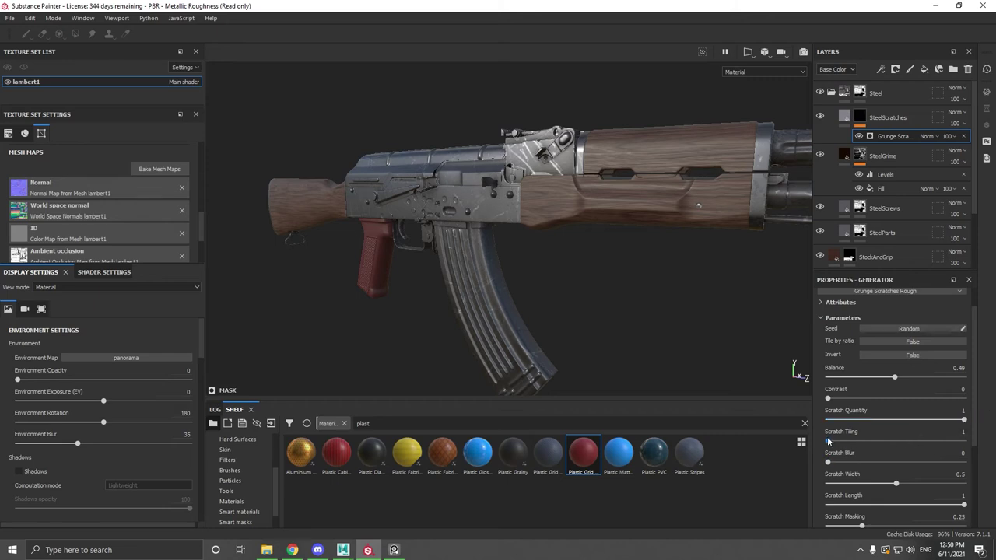
left_click_drag(828, 441, 965, 441)
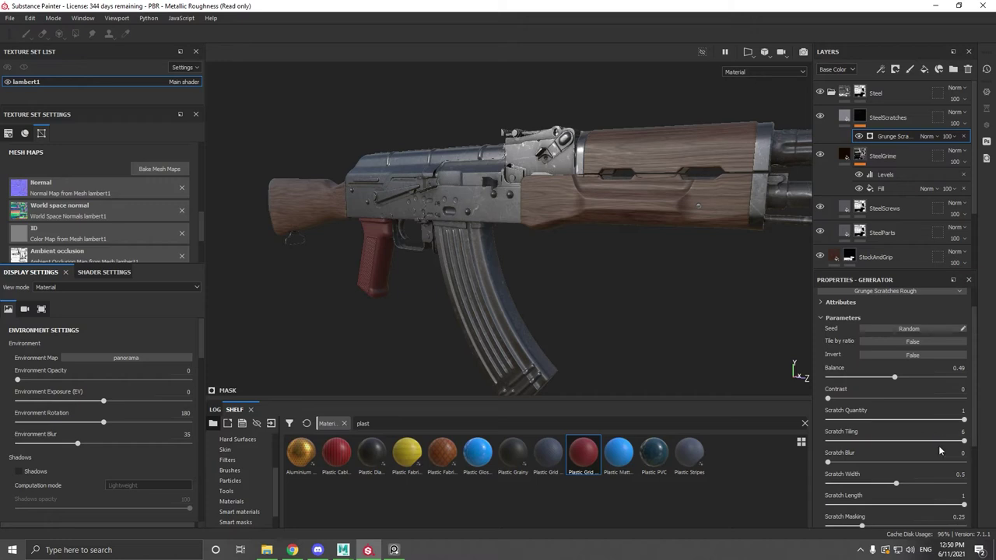
Set the generator's Scratch Blur to 0.64, Scratch Width to 0.38, Scratch Length to 0.62 and Scratch Masking to 0.
left_click_drag(828, 462, 899, 482)
left_click_drag(794, 478, 879, 482)
left_click_drag(957, 507, 912, 506)
left_click_drag(862, 527, 747, 503)
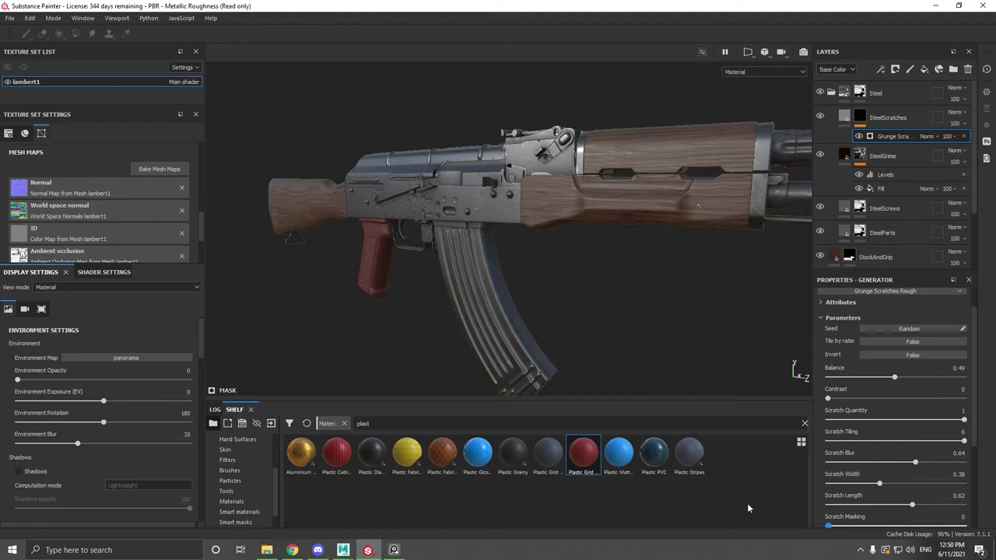
scroll(878, 450, "down", 1)
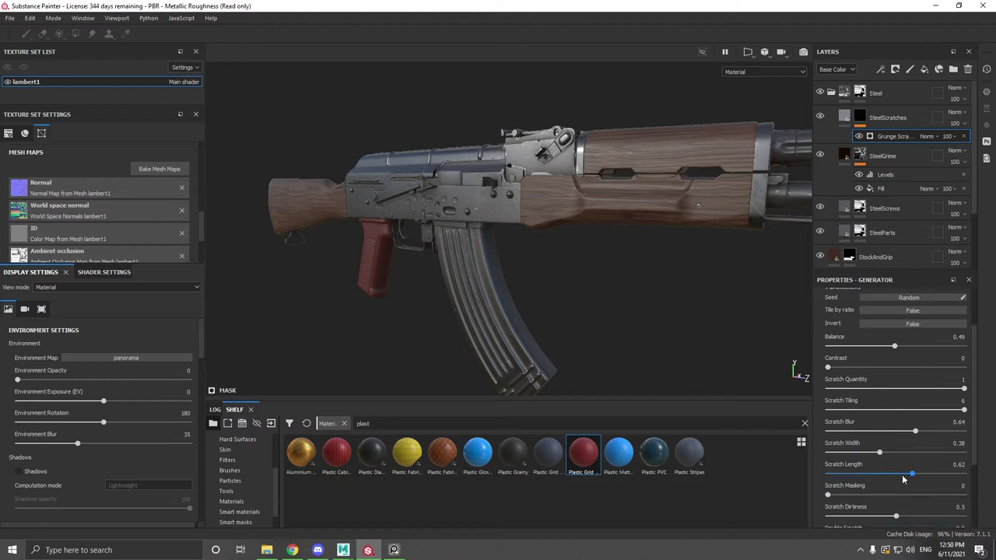
Try a Scratch Length of 0.5 on the SteelScratches generator and undo the change.
left_click_drag(912, 474, 957, 464)
left_click_drag(896, 471, 895, 467)
scroll(896, 467, "down", 3)
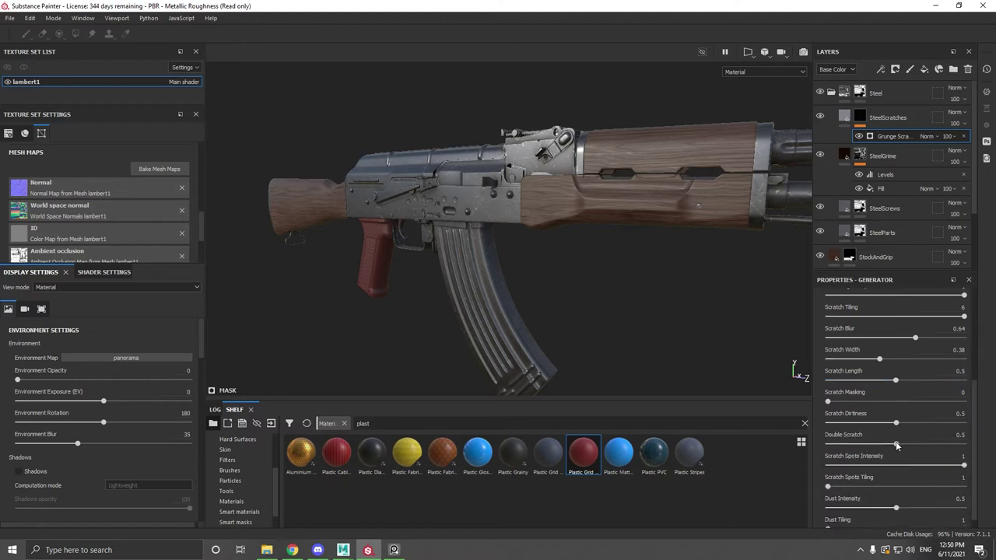
key("ctrl+z")
Set the generator's Scratch Masking to 0.25, Scratch Dirtiness to 0.53, Double Scratch to 1 and Scratch Spots Intensity to 0.76.
mouse_move(901, 421)
left_mouse_down()
mouse_move(910, 422)
mouse_move(840, 426)
mouse_move(921, 427)
mouse_move(864, 441)
mouse_move(898, 437)
left_mouse_up()
left_click_drag(895, 423, 980, 445)
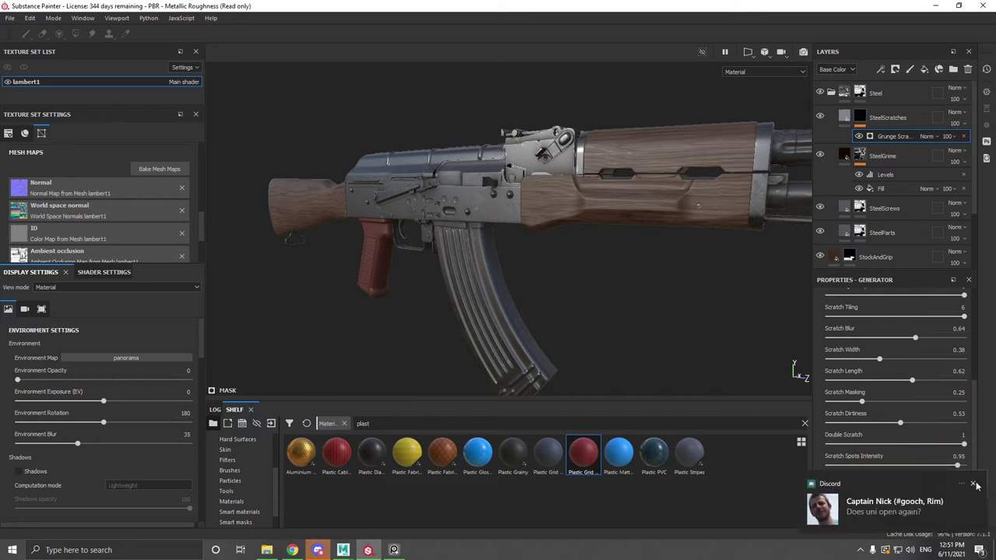
left_click_drag(965, 464, 931, 468)
Set the generator's Scratch Spots Tiling to 2, Dust Intensity to 0.92 and Dust Tiling to 1.
left_click_drag(830, 487, 954, 491)
scroll(894, 492, "down", 1)
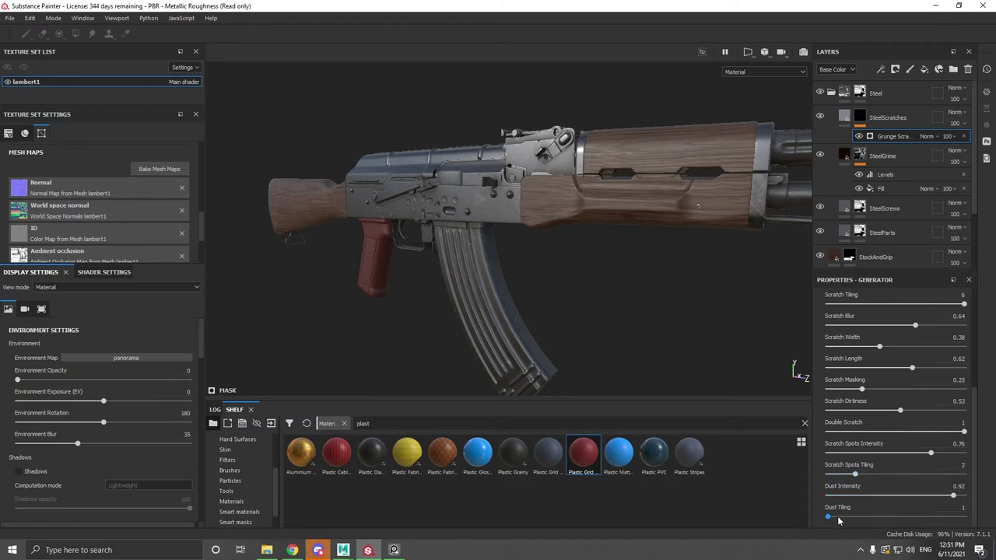
mouse_move(839, 519)
left_mouse_down()
mouse_move(960, 510)
mouse_move(831, 518)
left_mouse_up()
scroll(558, 308, "down", 3)
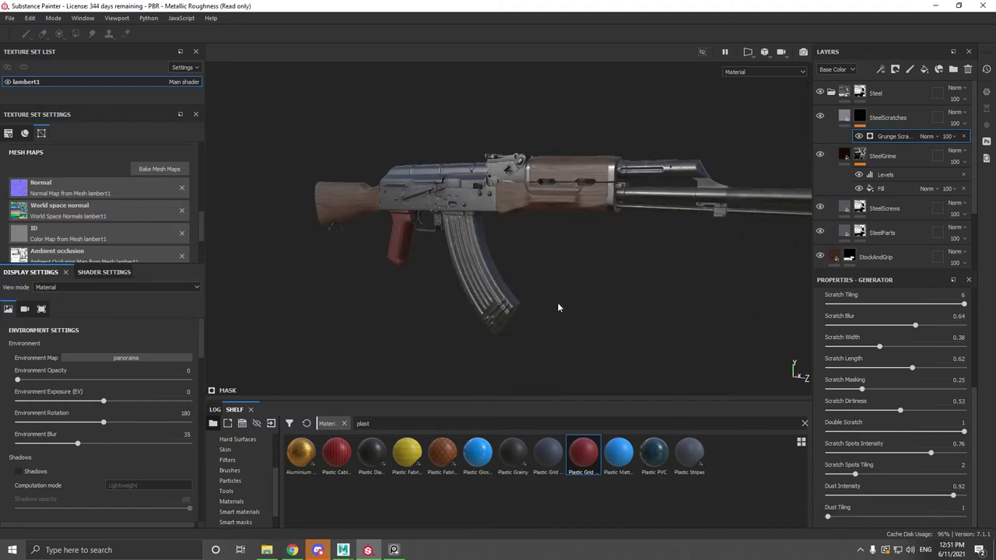
Check the scratches along the rifle and duplicate the SteelScratches layer.
left_click_drag(558, 308, 495, 279, "alt")
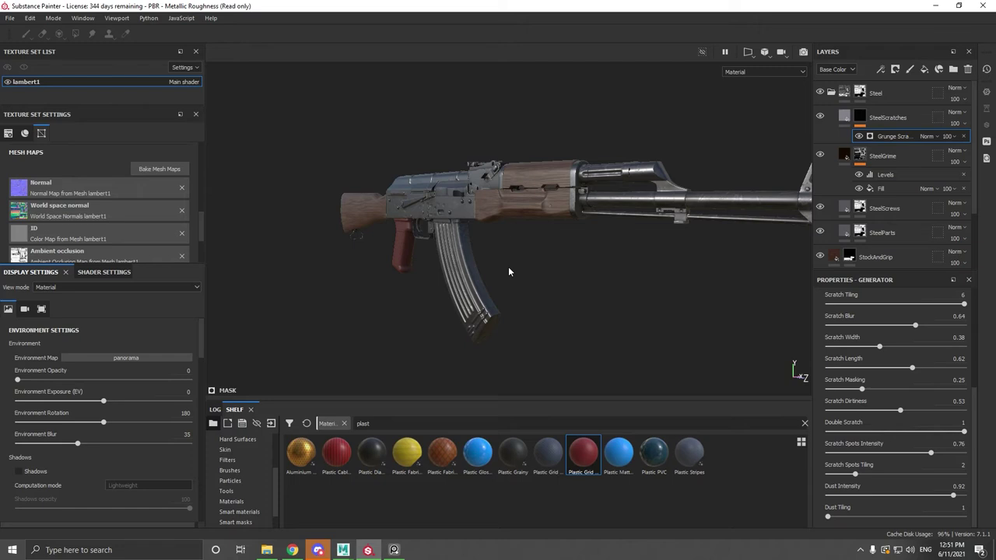
mouse_move(509, 272)
left_mouse_down("alt")
mouse_move(474, 249)
mouse_move(525, 269)
mouse_move(630, 263)
left_mouse_up("alt")
left_click(879, 118)
right_click(879, 121)
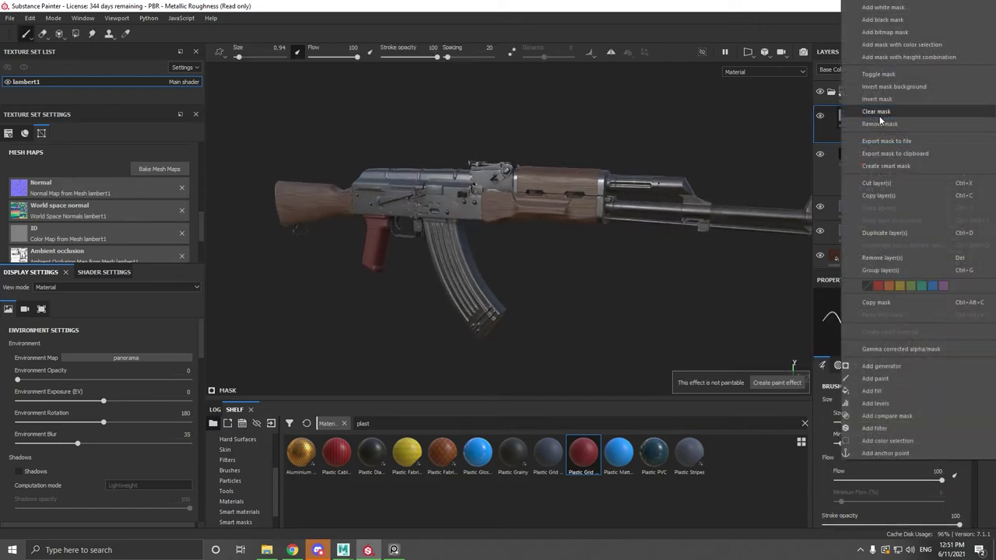
left_click(885, 233)
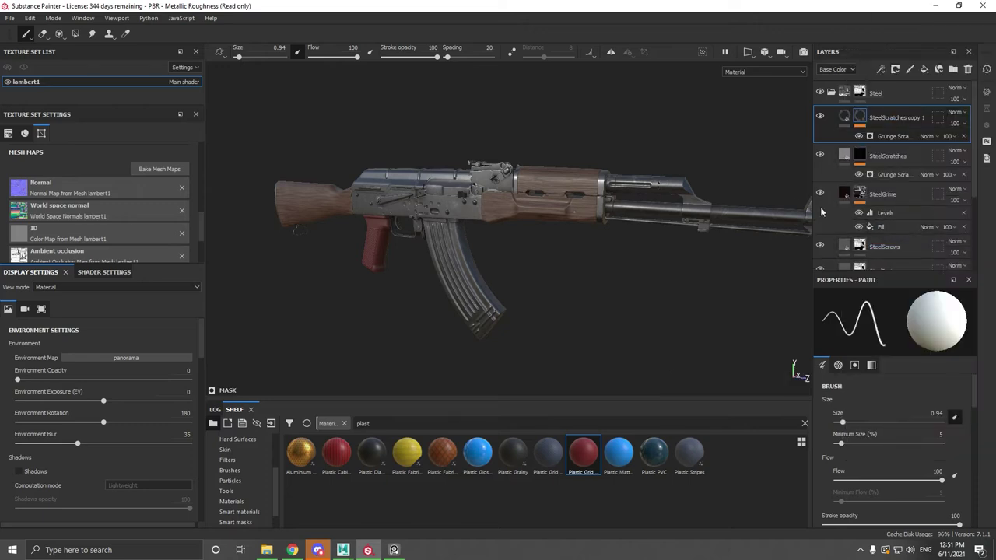
Remove the Grunge Scratches generator from the duplicated SteelScratches layer and clear that layer's mask.
left_click(962, 137)
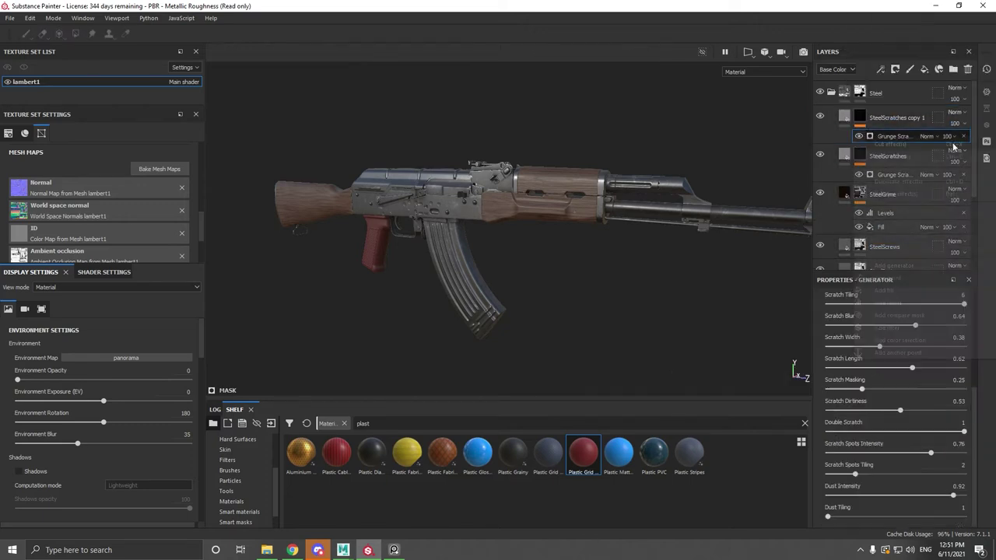
right_click(963, 137)
left_click(964, 137)
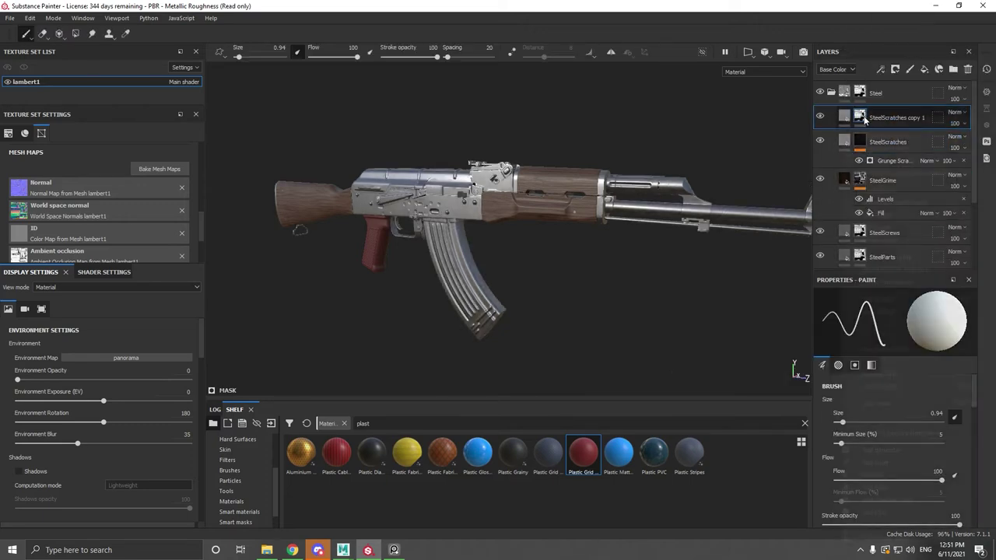
right_click(865, 119)
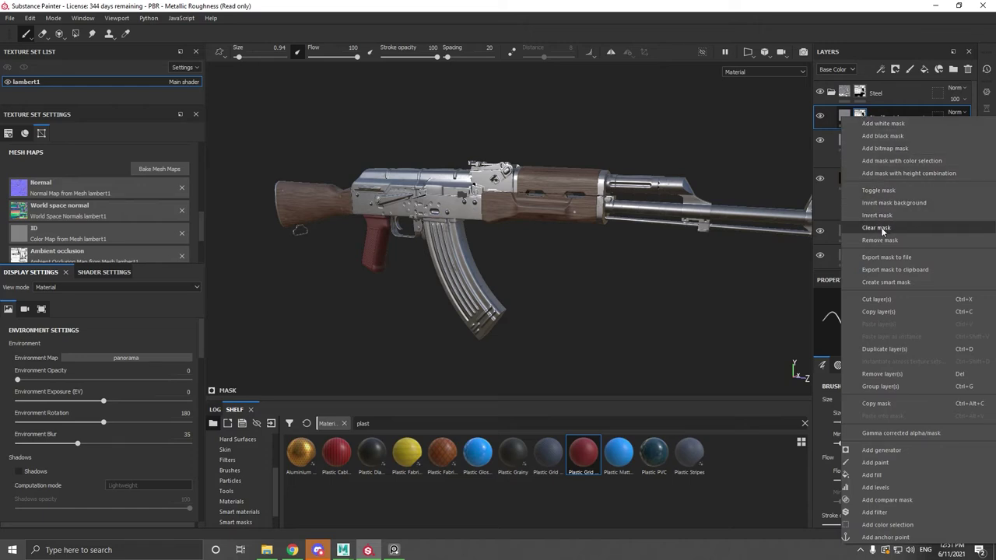
left_click(877, 228)
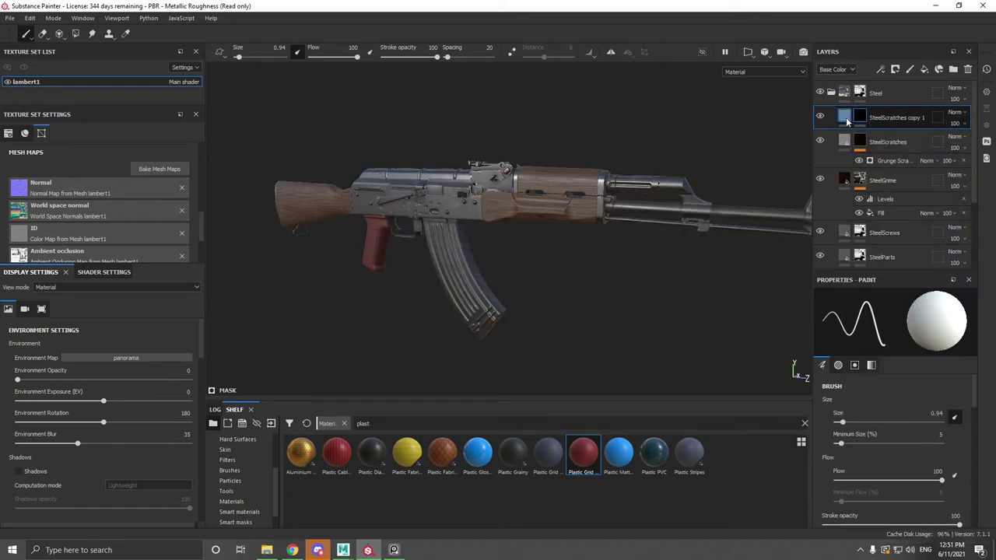
Lighten the Metal Color in the duplicated SteelScratches layer's Steel Rust and Wear material.
left_click(846, 118)
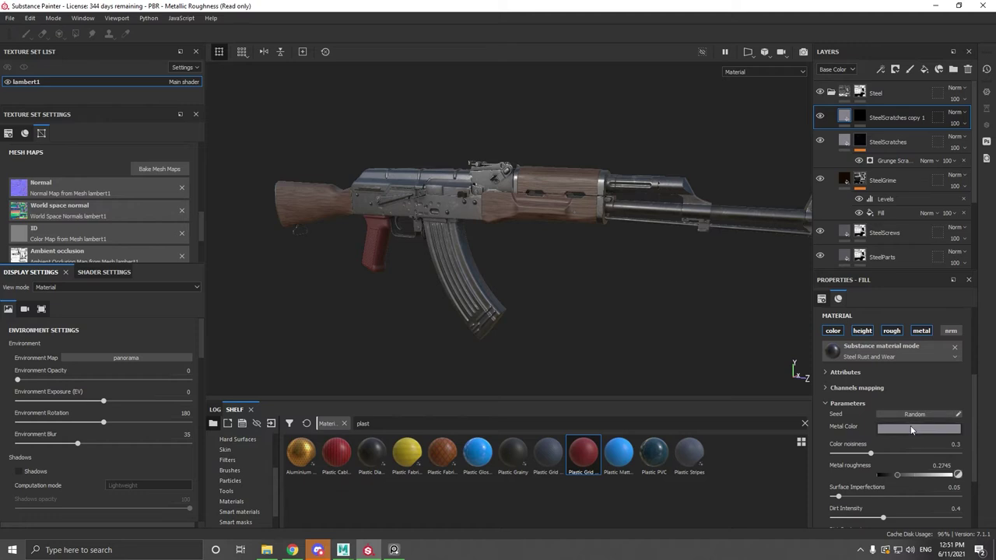
left_click(912, 429)
left_click_drag(983, 485, 982, 475)
Add a fill effect to the mask of the duplicated SteelScratches layer.
left_click(859, 121)
right_click(860, 116)
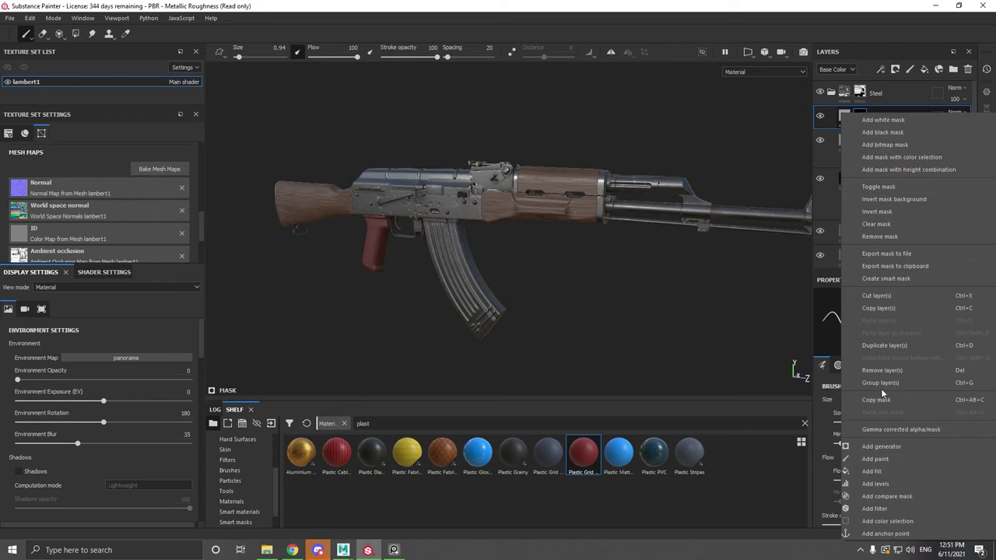
left_click(881, 471)
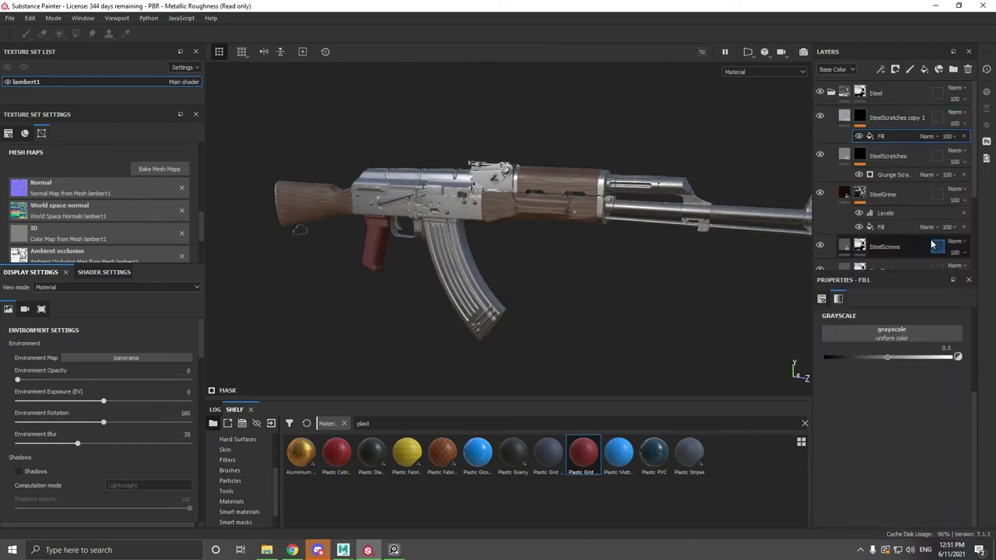
Assign the Curvature Map from Mesh lambert1 as the grayscale input of the mask fill.
left_click(904, 332)
key("BackSpace")
key("BackSpace")
key("BackSpace")
key("BackSpace")
key("BackSpace")
key("BackSpace")
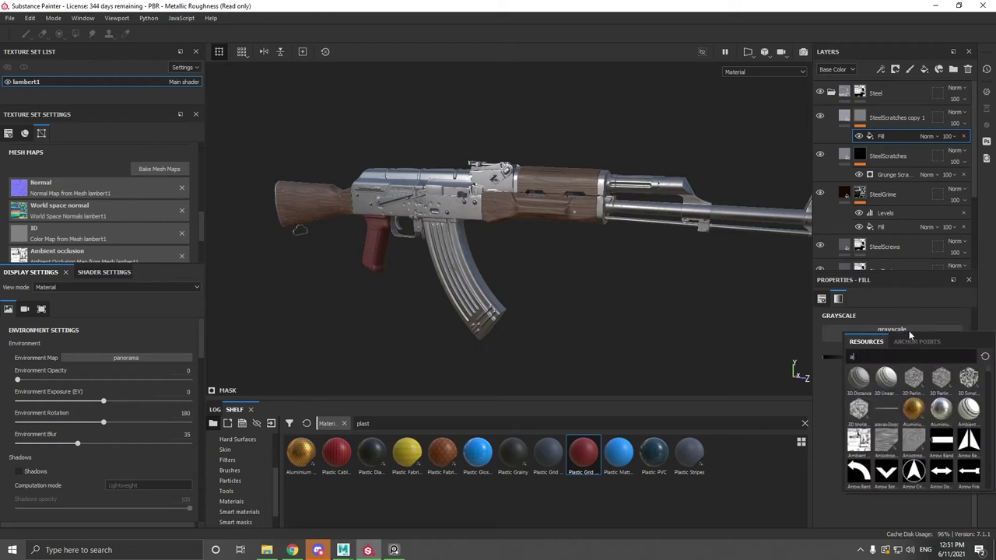
type("cuva")
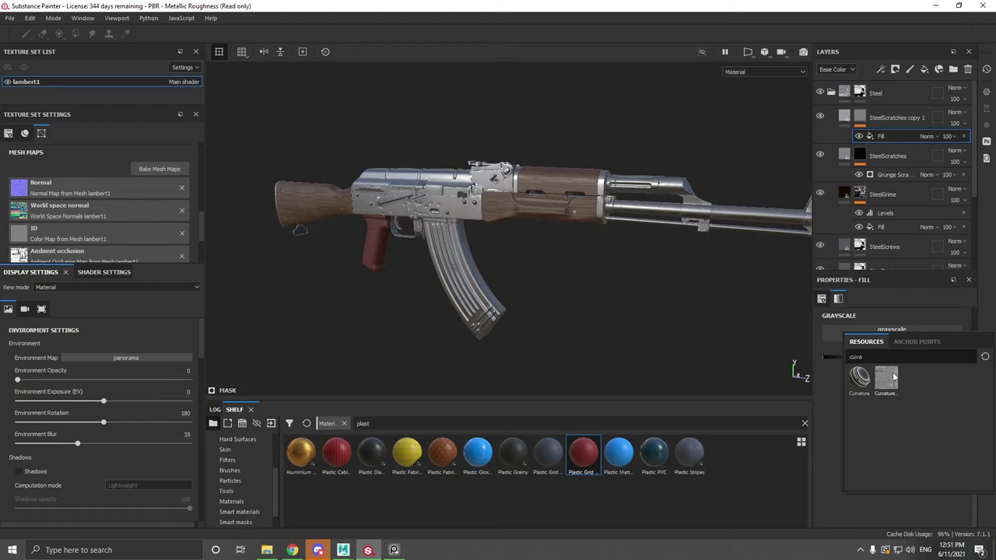
mouse_move(894, 377)
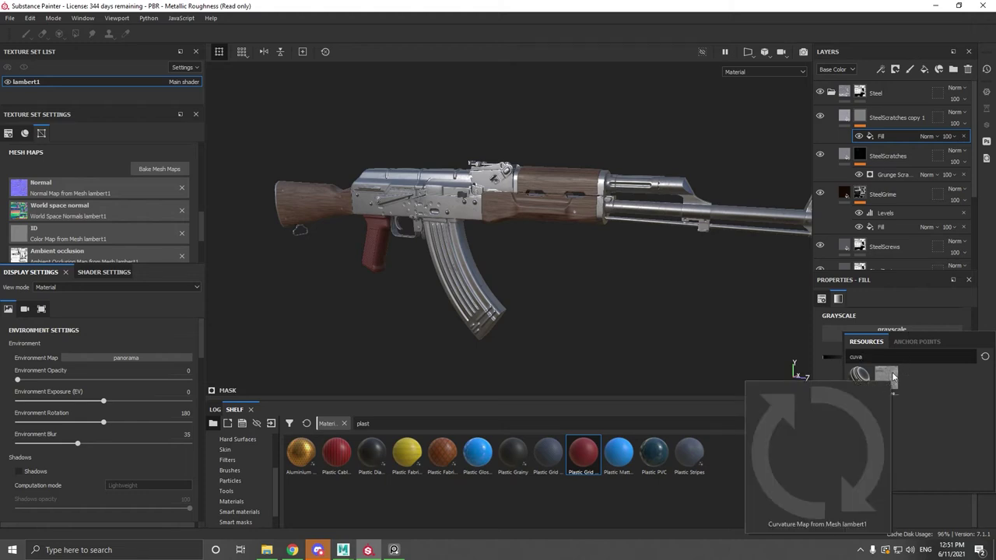
left_click(894, 377)
Add a Levels effect above the curvature fill in the duplicated layer's mask.
left_click_drag(381, 220, 687, 197, "alt")
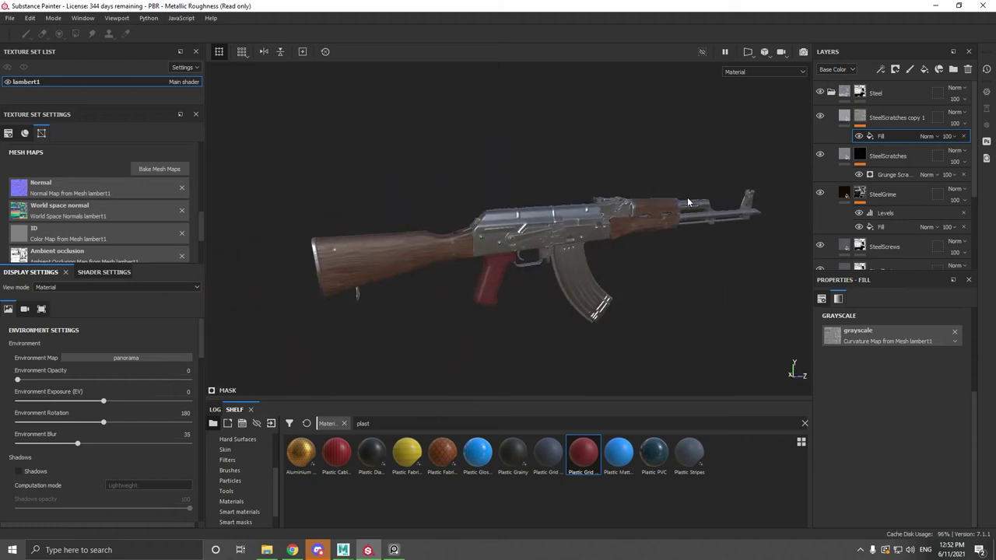
right_click(889, 136)
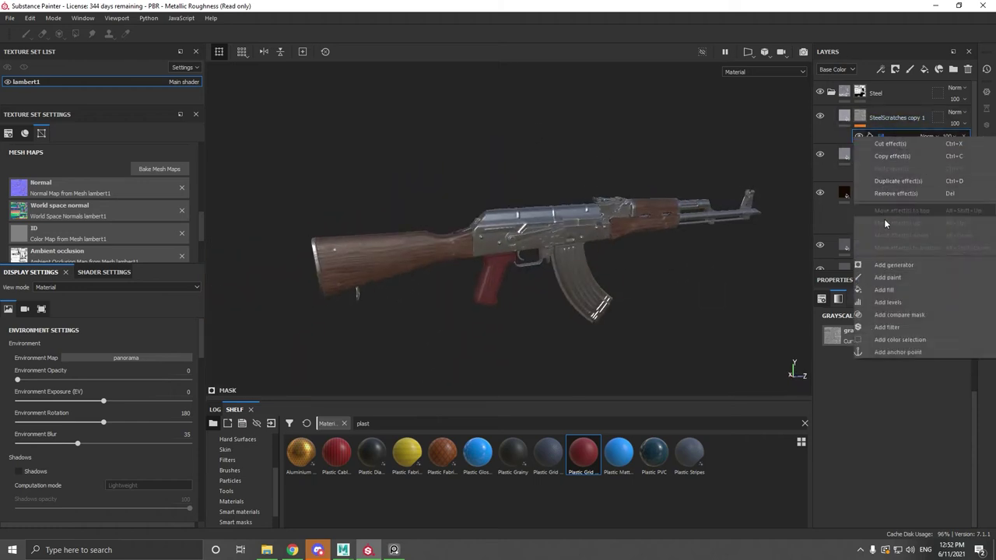
left_click(893, 301)
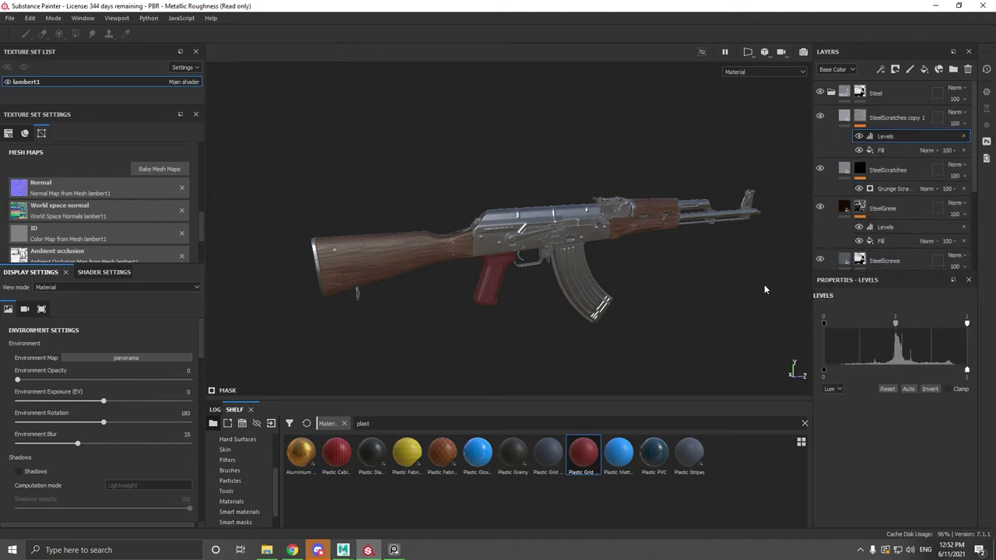
Tighten the mask's Levels input range to a black point of about 0.5 and a white point of 0.634.
scroll(599, 233, "up", 5)
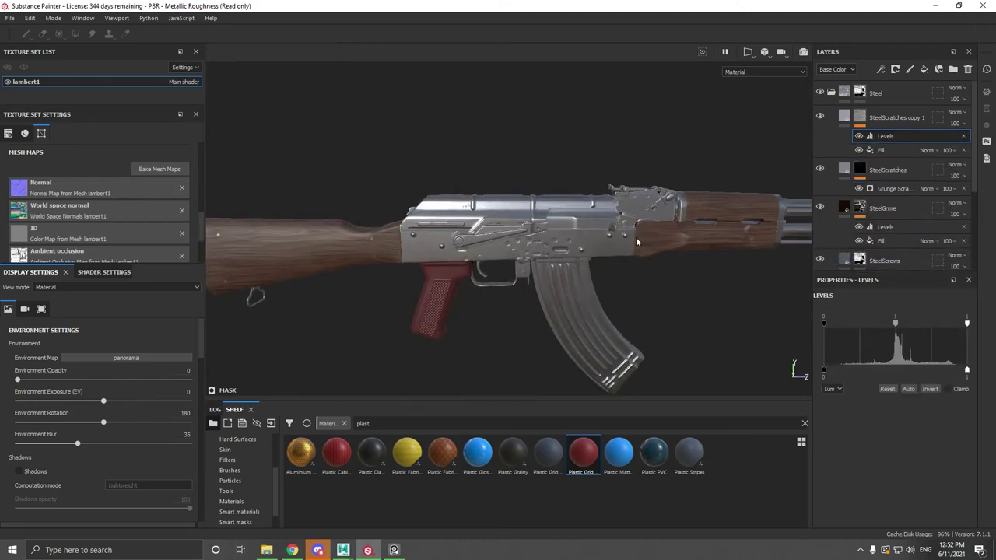
left_click_drag(652, 270, 438, 199, "alt")
middle_click_drag(438, 199, 519, 242, "alt")
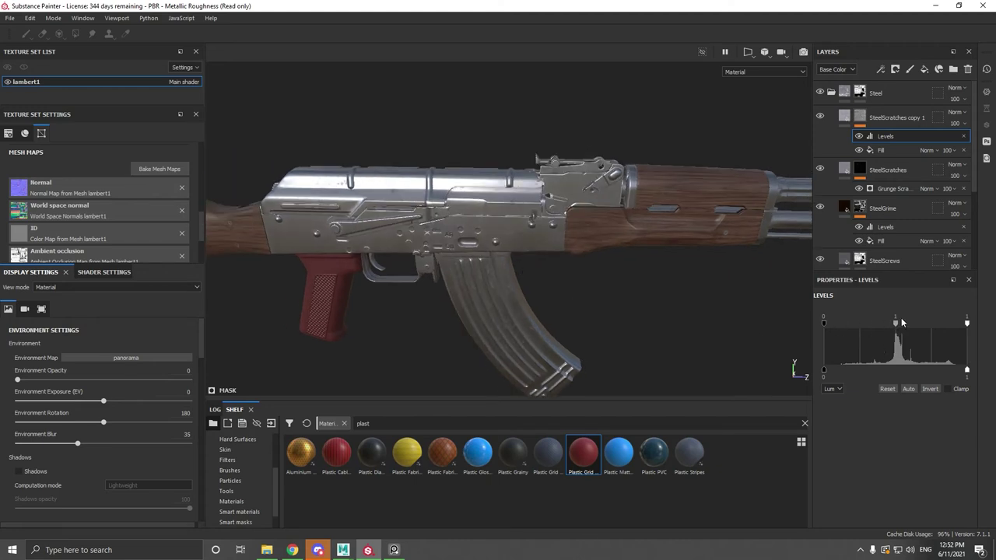
mouse_move(897, 322)
left_mouse_down()
mouse_move(953, 322)
mouse_move(865, 325)
mouse_move(926, 325)
mouse_move(892, 327)
left_mouse_up()
mouse_move(825, 322)
left_mouse_down()
mouse_move(873, 331)
mouse_move(856, 324)
left_mouse_up()
mouse_move(955, 324)
left_mouse_down()
mouse_move(883, 325)
mouse_move(896, 326)
left_mouse_up()
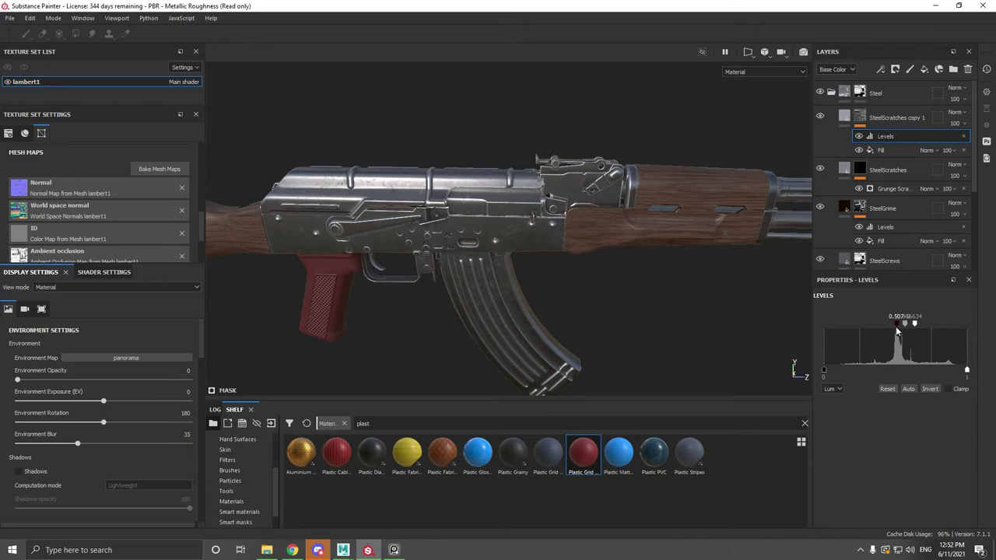
Compare the magazine's edge wear with the scratched magazine in the reference image board.
left_click_drag(638, 323, 560, 253, "alt")
scroll(466, 247, "up", 5)
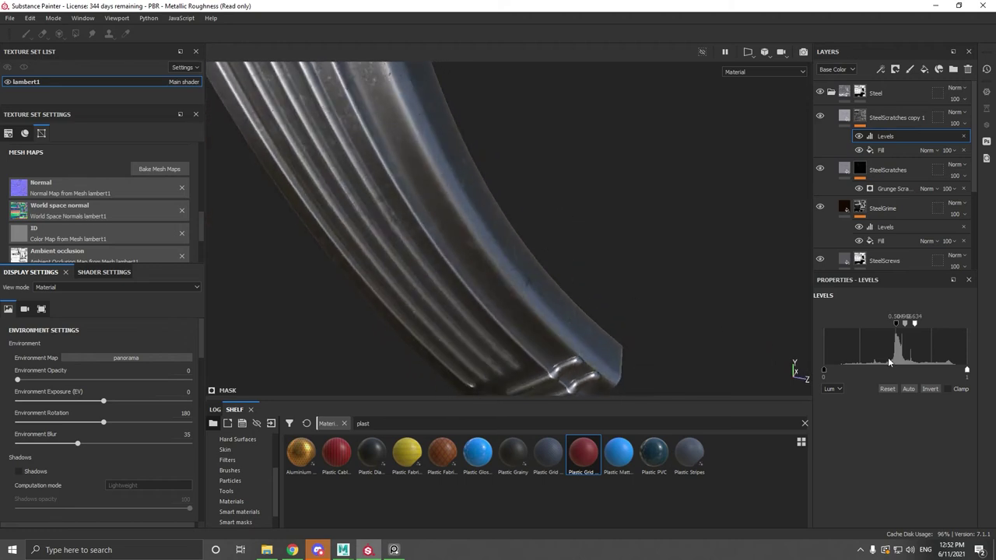
left_click(394, 549)
middle_click_drag(378, 393, 651, 417)
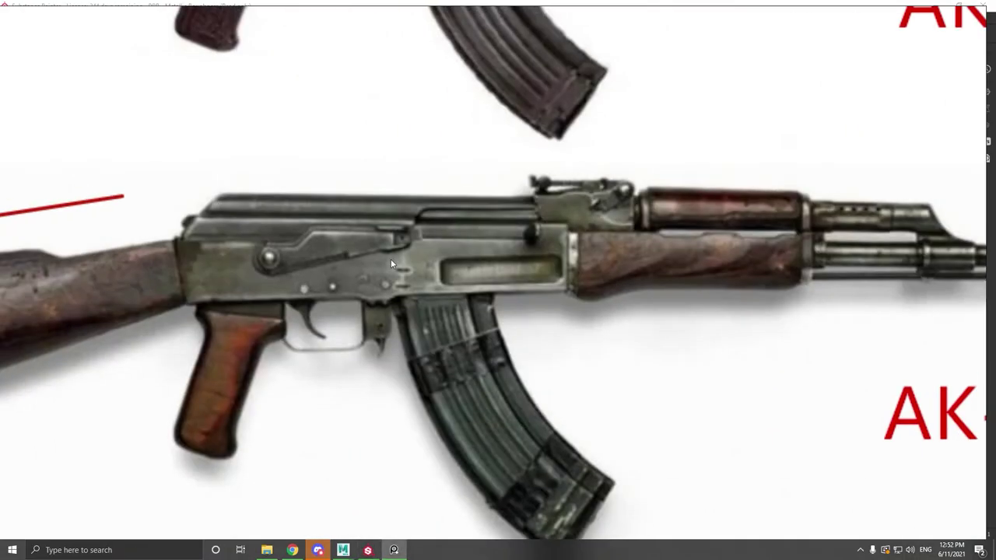
scroll(536, 372, "down", 6)
middle_click_drag(396, 248, 583, 303)
scroll(314, 180, "up", 4)
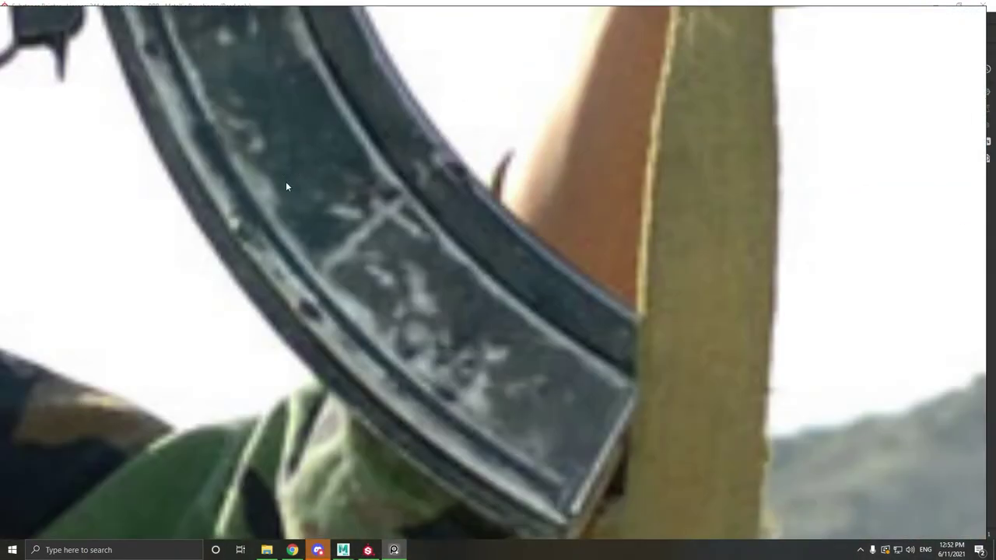
scroll(285, 187, "down", 2)
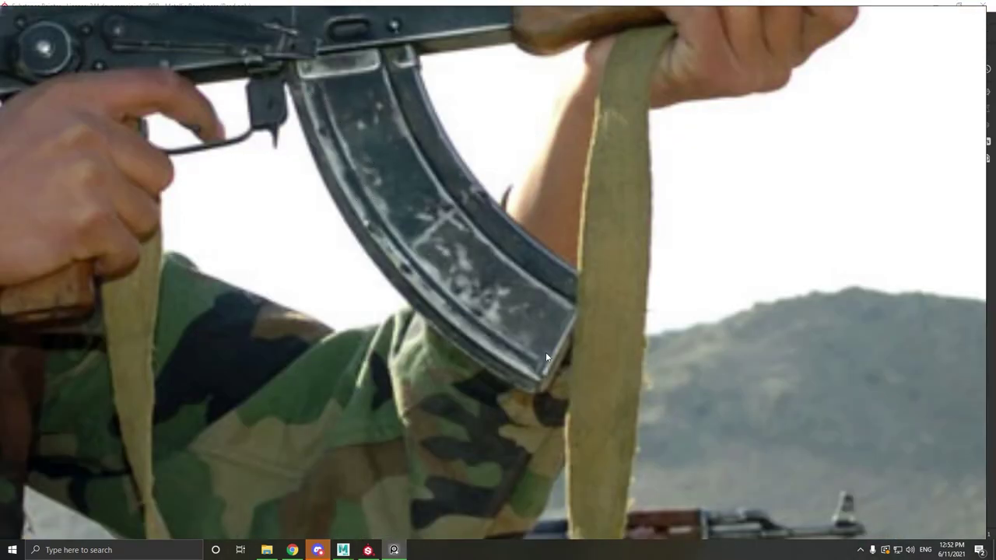
scroll(548, 191, "down", 2)
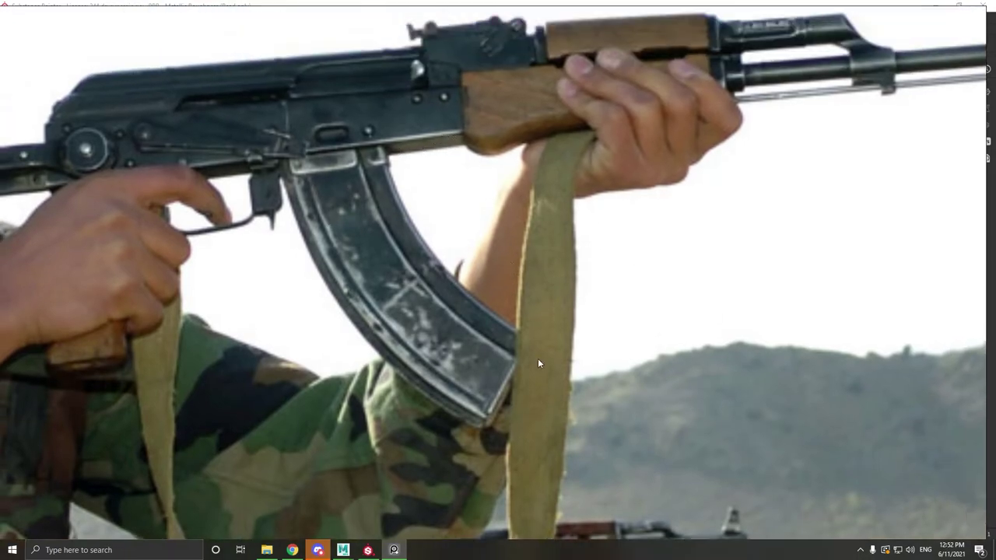
Examine the edge wear and scratches on the receiver, sights and dust cover in the other rifle reference photos.
scroll(413, 246, "down", 6)
middle_click_drag(951, 258, 418, 271)
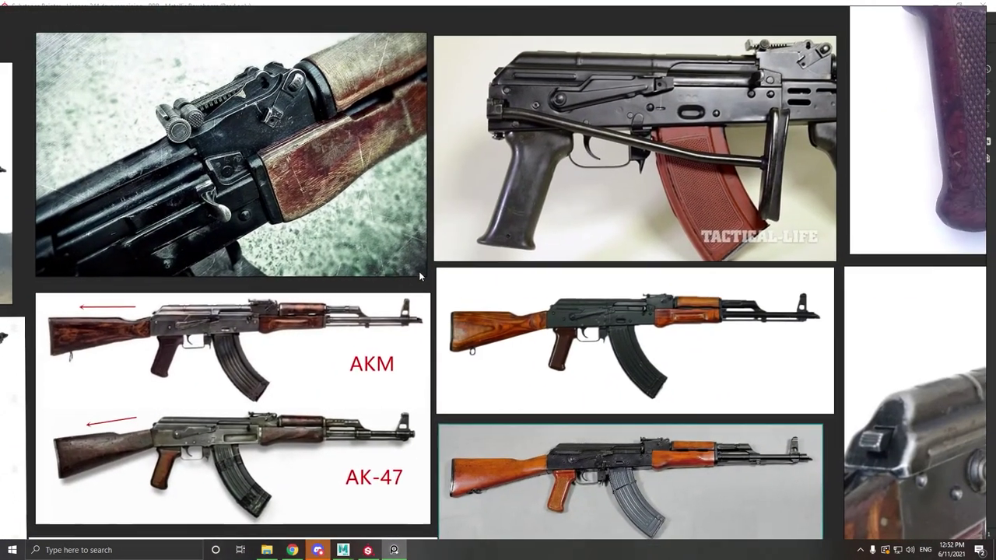
scroll(426, 287, "down", 1)
scroll(226, 186, "up", 3)
scroll(380, 365, "up", 2)
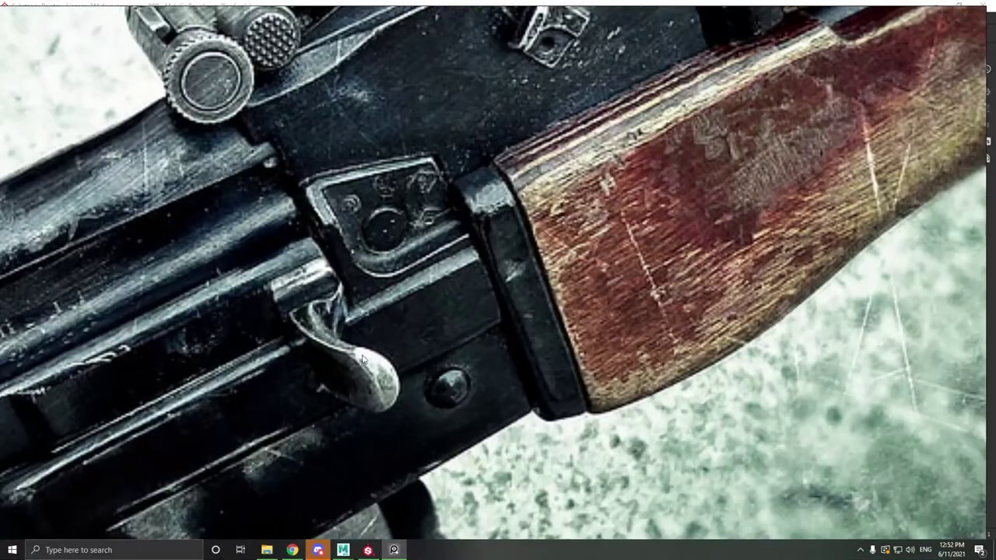
scroll(412, 371, "down", 2)
middle_click_drag(781, 129, 568, 164)
scroll(567, 165, "down", 6)
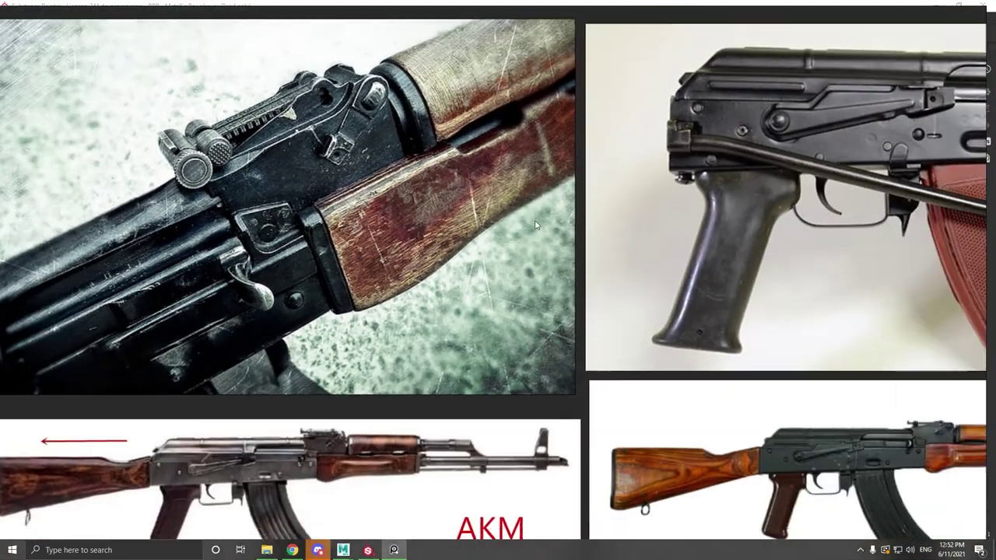
middle_click_drag(818, 291, 311, 185)
scroll(308, 191, "up", 6)
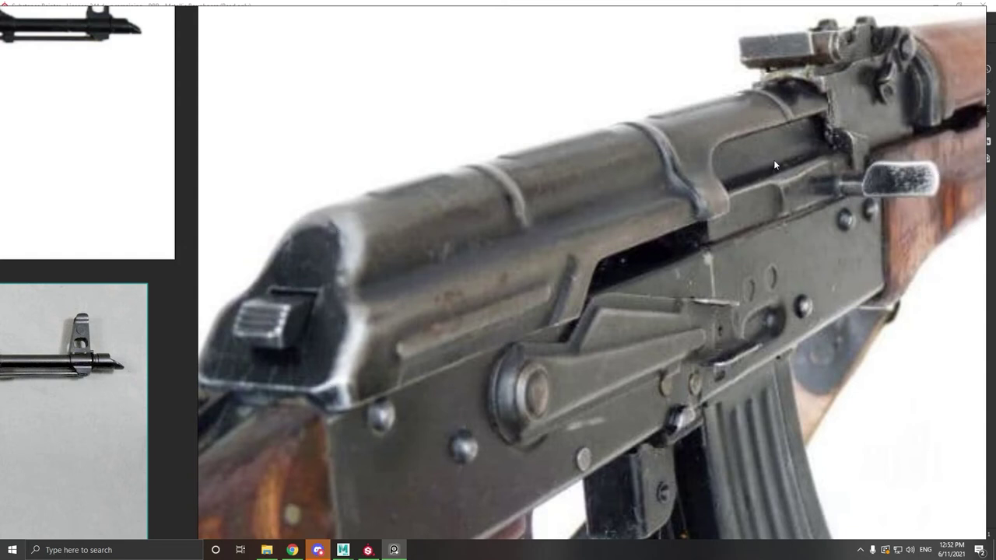
Return to Substance Painter and inspect the edge wear on the magazine's lower end from several angles.
left_click(367, 548)
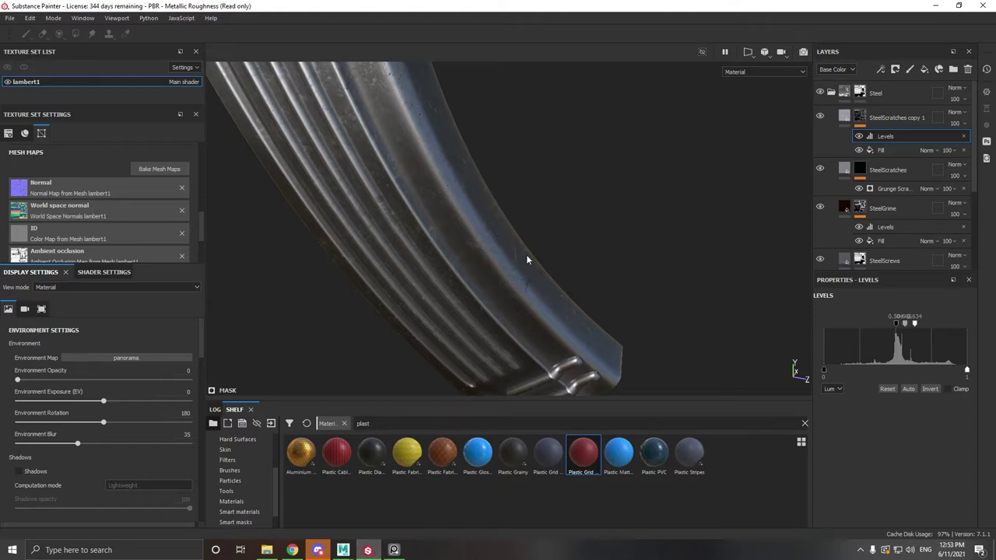
left_click_drag(526, 260, 587, 263, "alt")
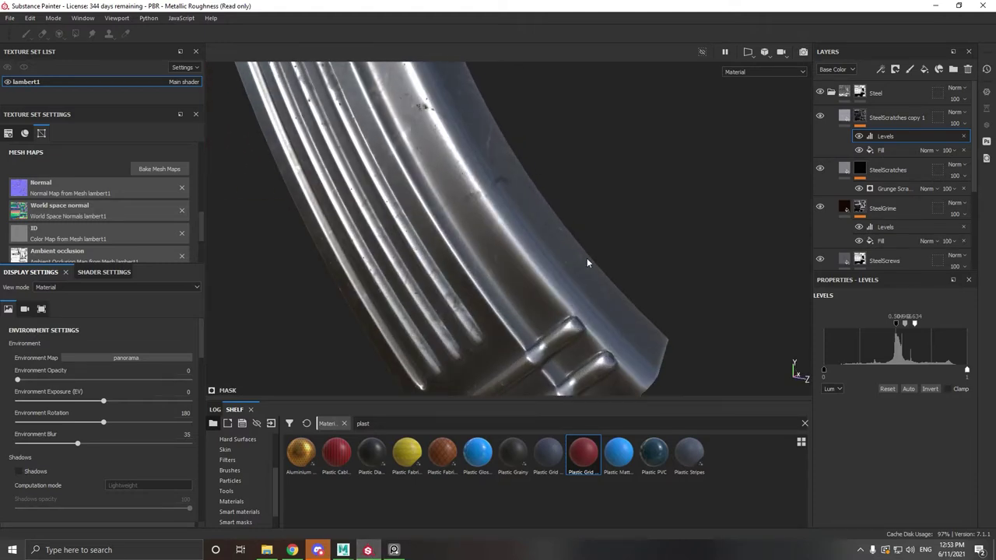
left_click_drag(660, 312, 574, 269, "alt")
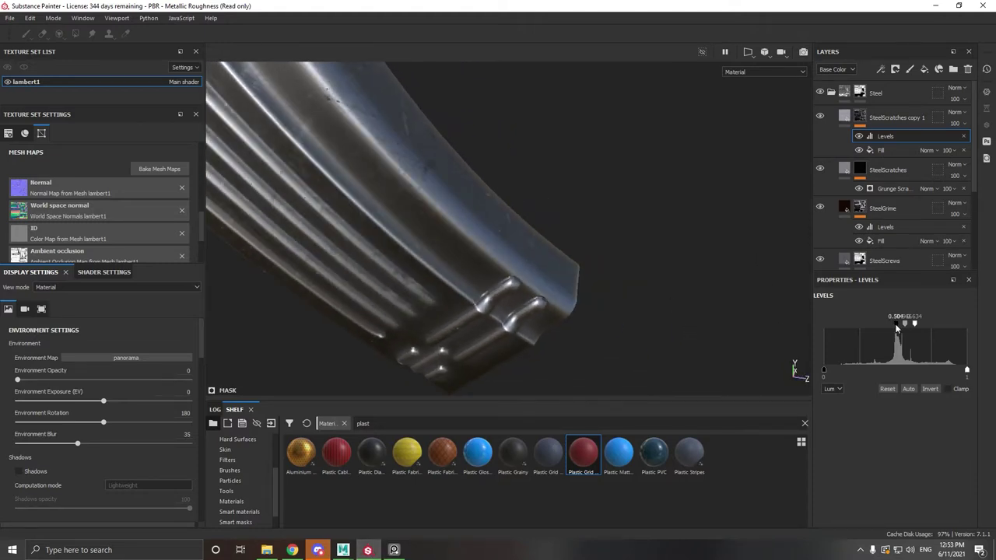
Narrow the mask's Levels input range to a black point of about 0.496 and a white point of about 0.616.
left_click_drag(895, 324, 903, 326)
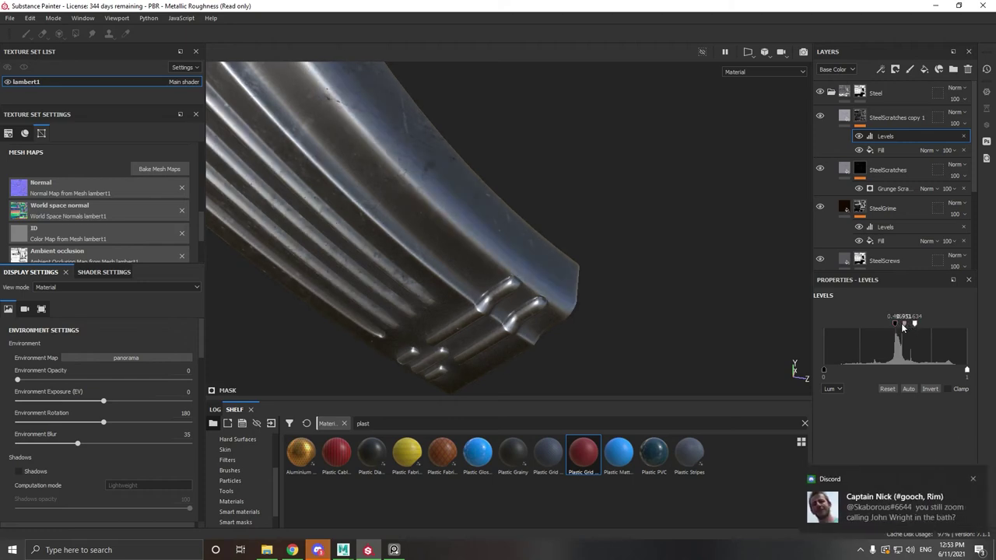
left_click(973, 479)
left_click_drag(906, 324, 918, 328)
Inspect the adjusted edge wear on the magazine, receiver and dust cover from several angles.
mouse_move(582, 226)
left_mouse_down("alt")
mouse_move(422, 235)
mouse_move(586, 214)
left_mouse_up("alt")
middle_click_drag(516, 148, 543, 209, "alt")
left_click_drag(543, 209, 451, 242, "alt")
right_click_drag(450, 243, 529, 311, "alt")
left_click_drag(529, 311, 413, 249, "alt")
middle_click_drag(412, 249, 700, 294, "alt")
left_click_drag(700, 293, 371, 179, "alt")
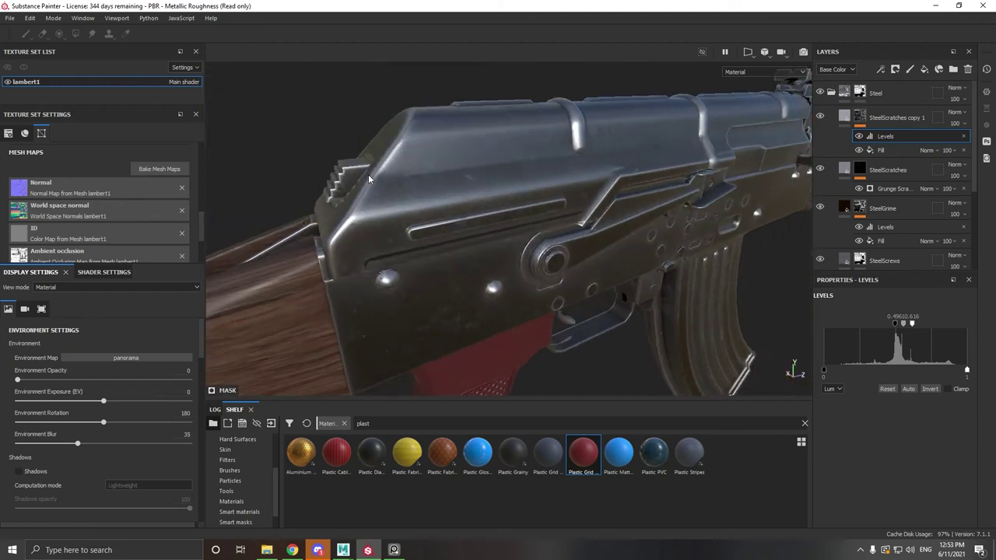
right_click_drag(371, 178, 563, 251, "alt")
middle_click_drag(563, 252, 404, 202, "alt")
left_click_drag(623, 248, 429, 242, "alt")
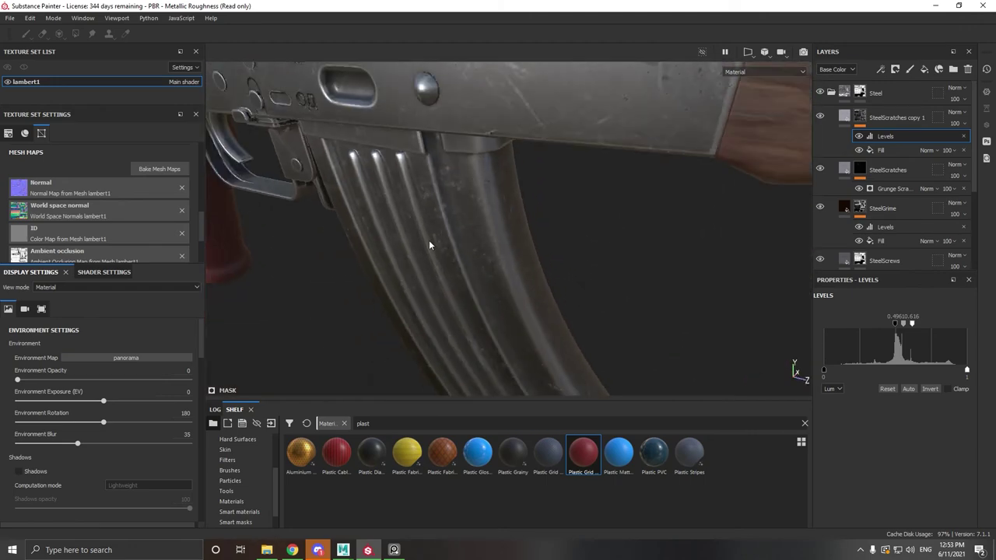
Select the mask of SteelScratches copy 1 and search the shelf for "brush" without the Materials filter.
left_click(879, 149)
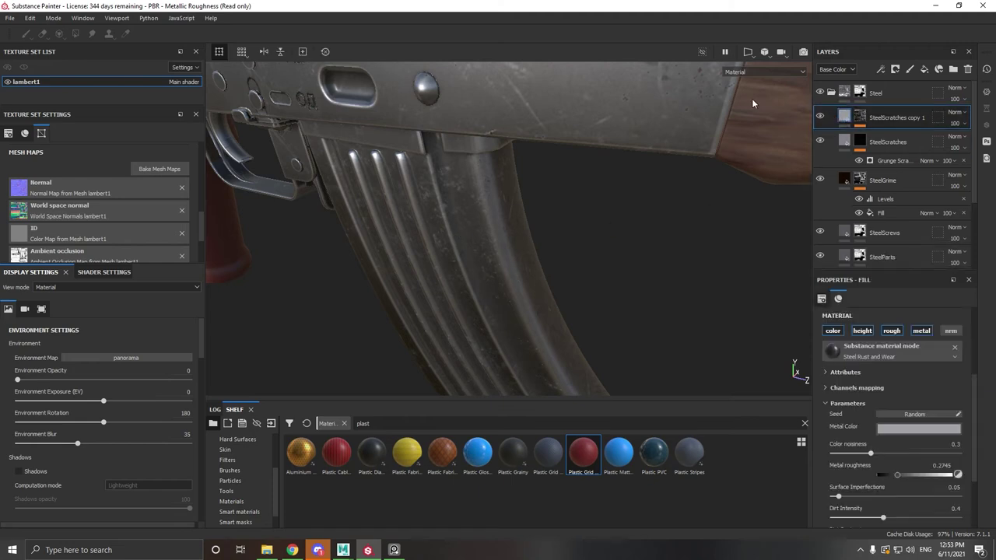
left_click(859, 116)
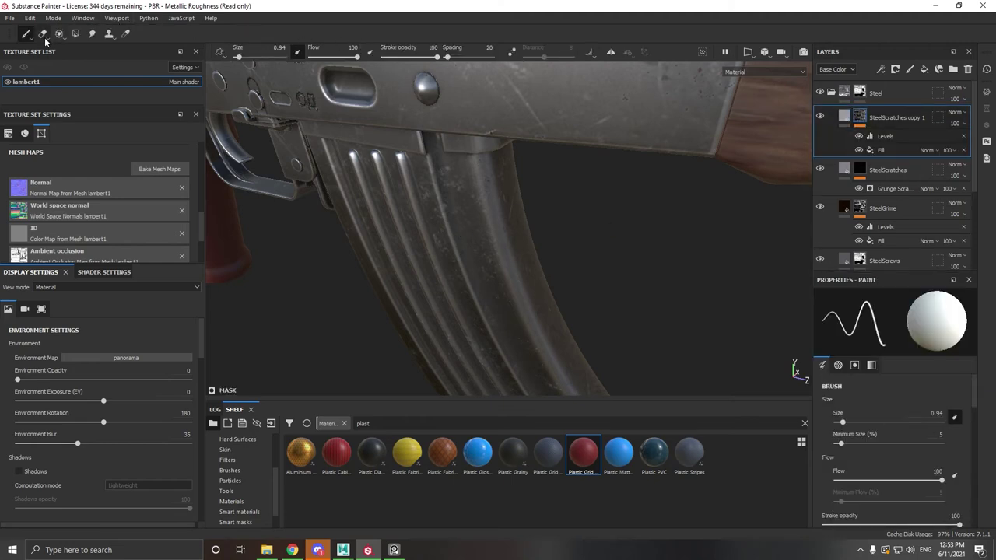
type("b")
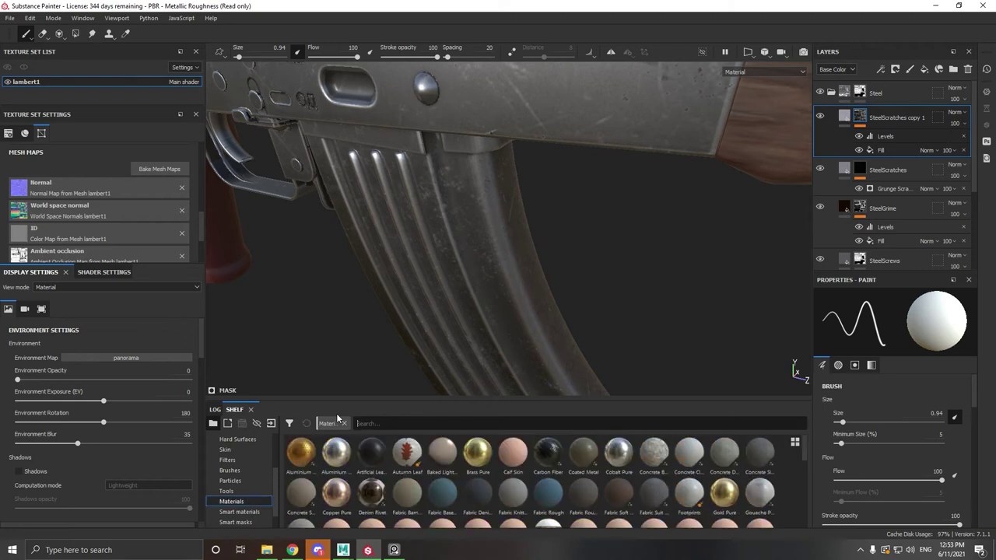
type("rush")
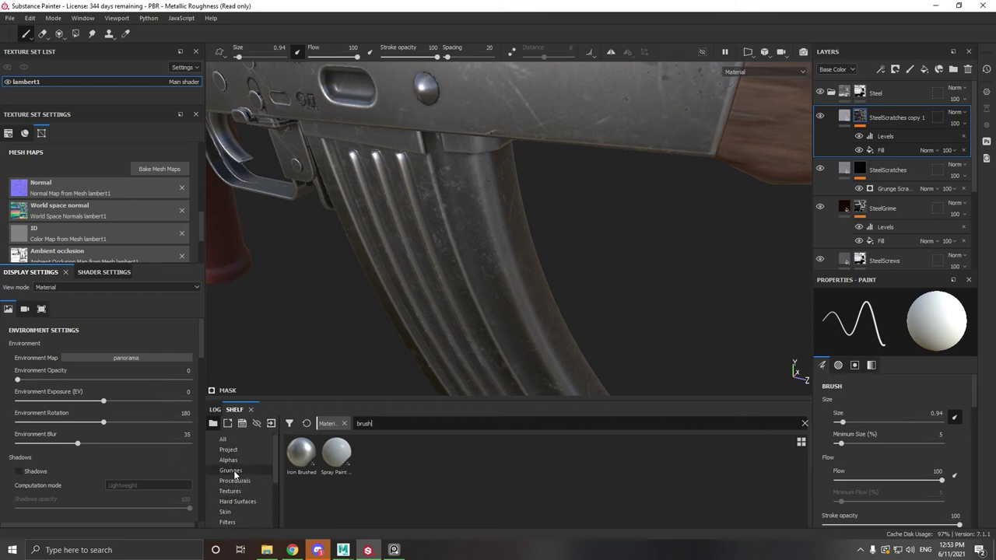
scroll(233, 519, "down", 3)
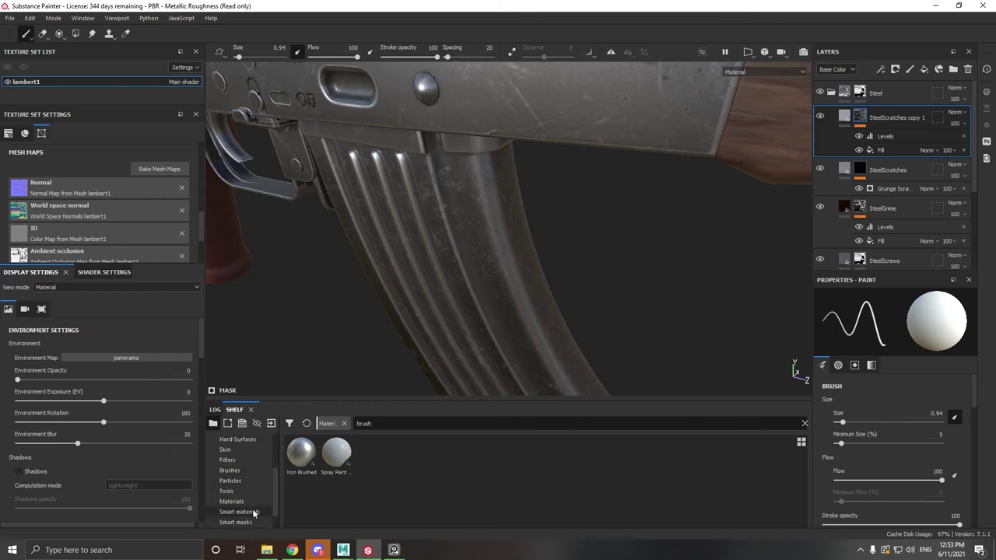
scroll(245, 506, "up", 3)
left_click(344, 423)
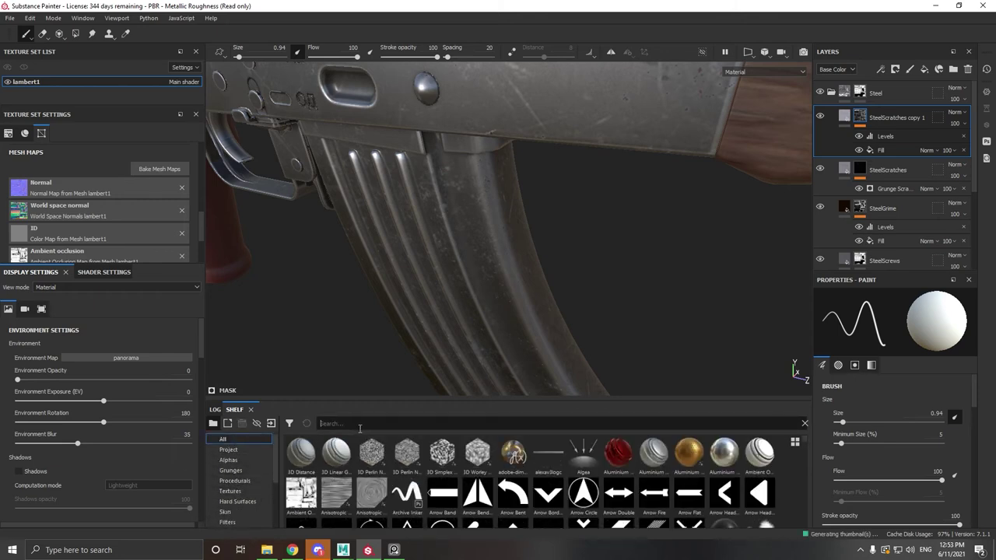
type("gh")
key("BackSpace")
key("BackSpace")
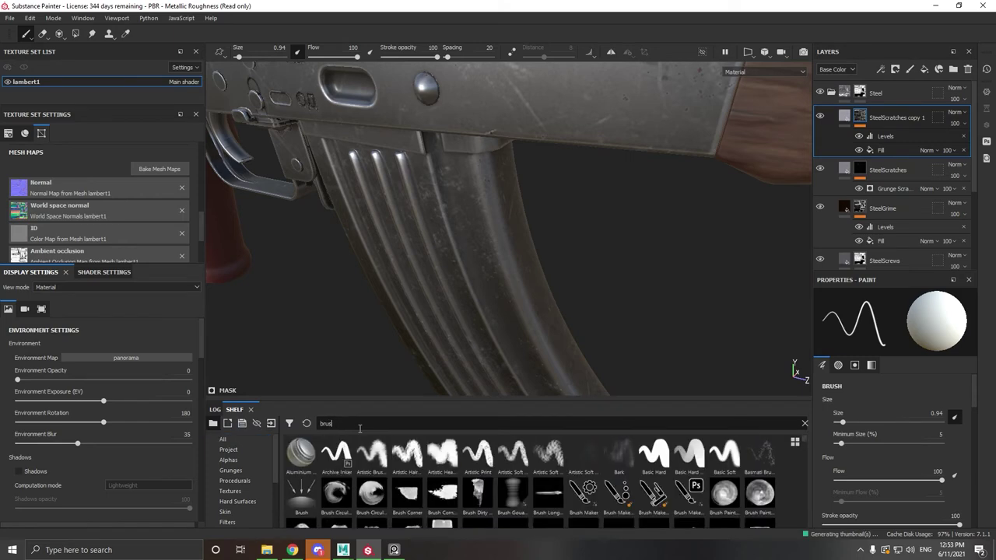
type("e")
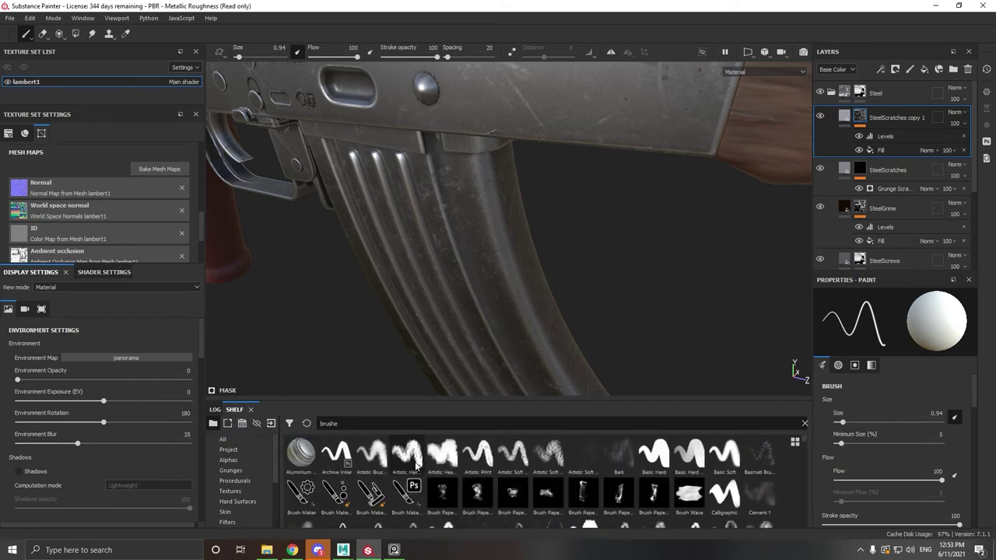
key("BackSpace")
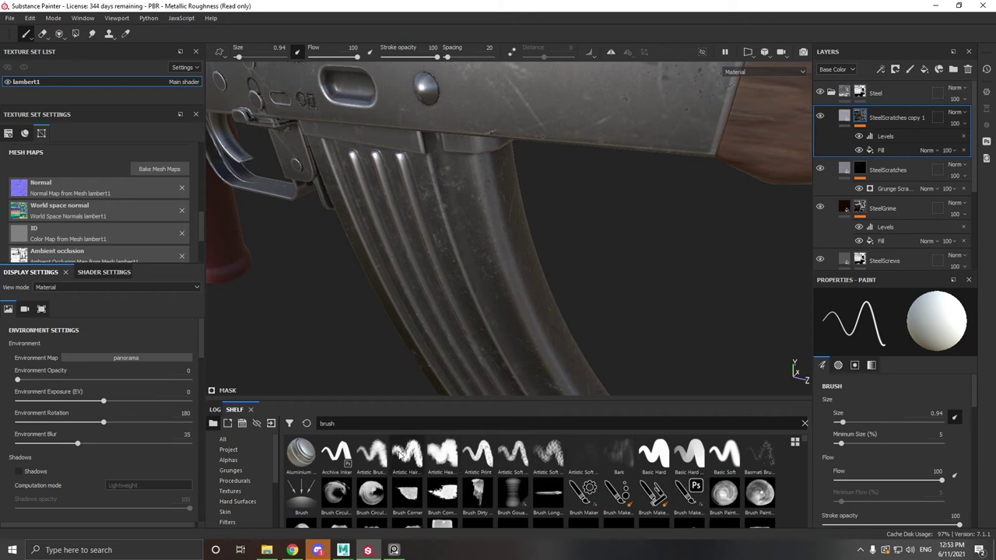
Browse the found brushes and choose the Dirt 1 brush for mask painting.
mouse_move(414, 470)
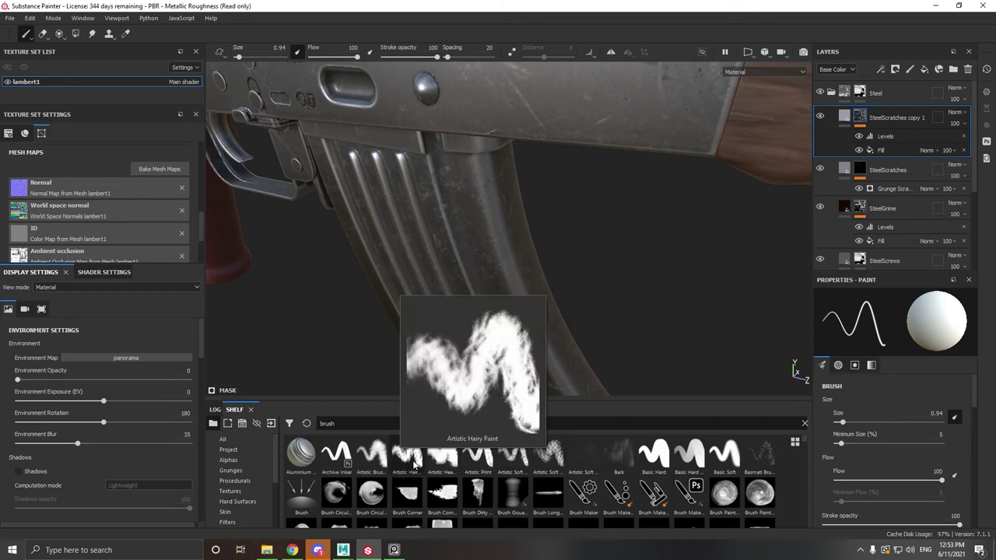
scroll(464, 467, "down", 3)
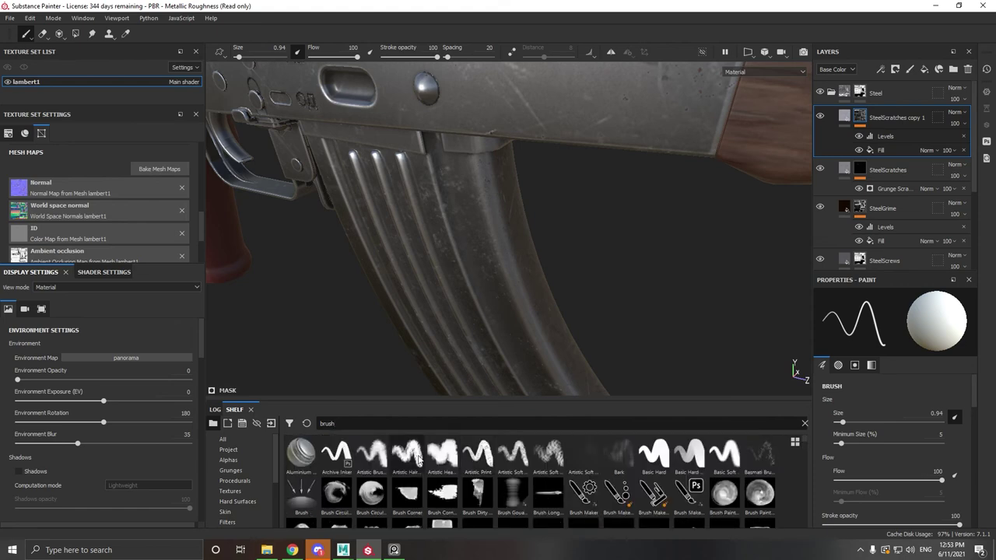
scroll(418, 460, "down", 3)
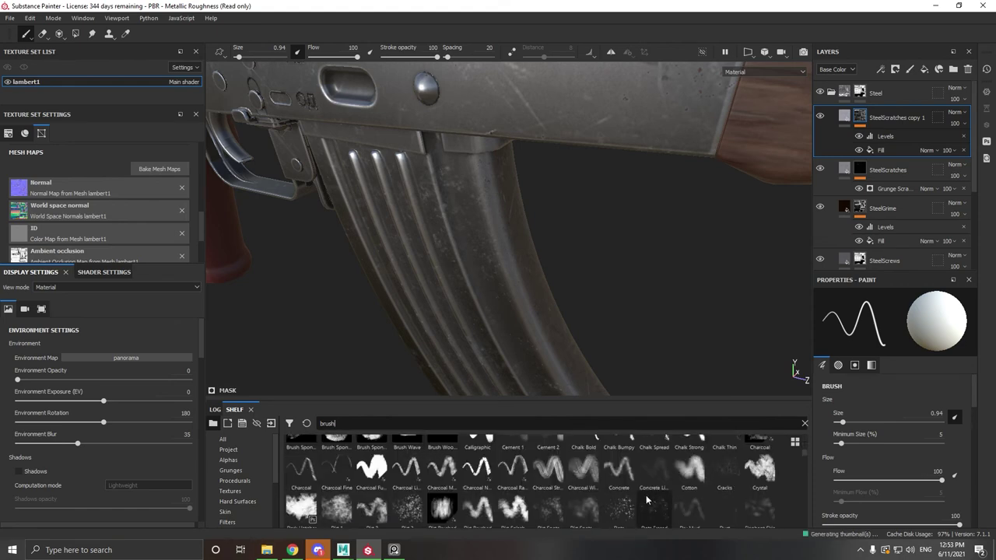
mouse_move(507, 514)
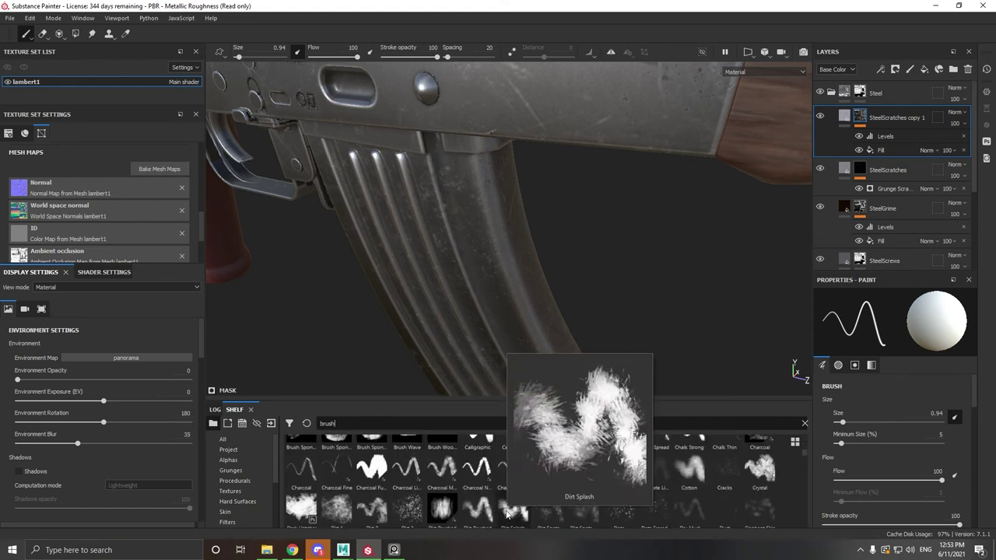
left_click(333, 514)
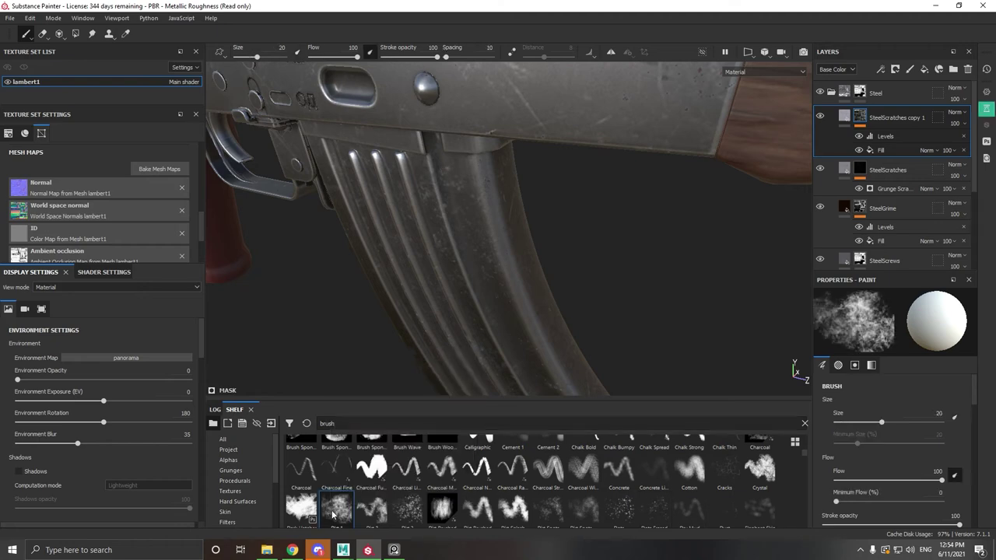
Set the Dirt 1 brush size to 2.74 to suit the upper rear face of the magazine.
key("bracketleft")
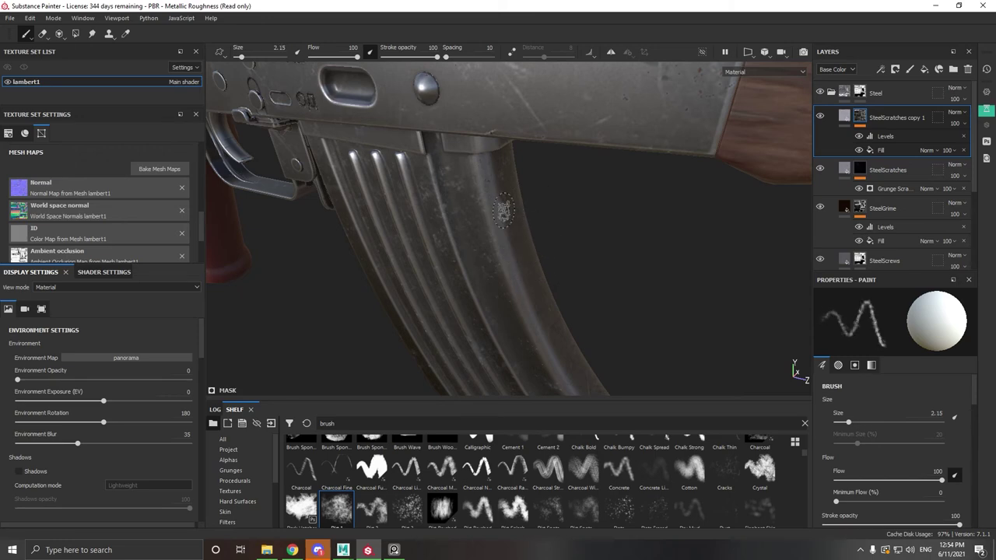
left_click_drag(504, 210, 435, 186, "alt")
right_click_drag(435, 187, 464, 185, "alt")
middle_click_drag(464, 184, 450, 194, "alt")
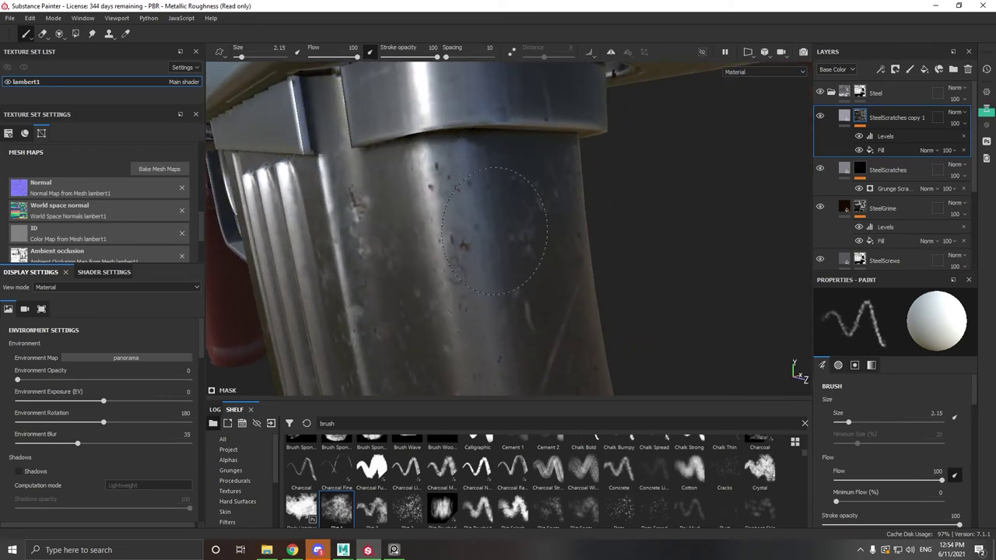
left_click_drag(526, 249, 495, 241, "alt")
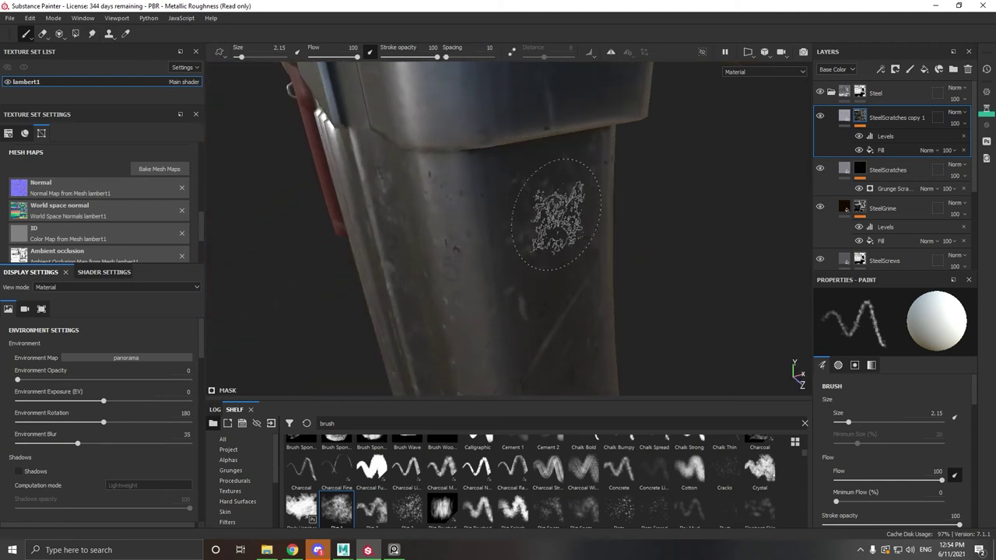
left_click_drag(542, 238, 446, 245, "alt")
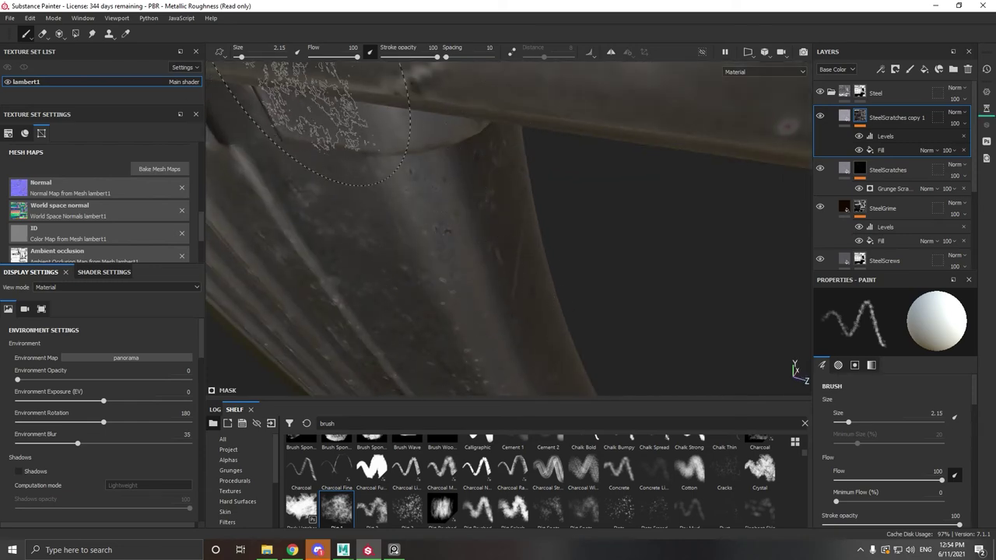
left_click_drag(242, 58, 268, 58)
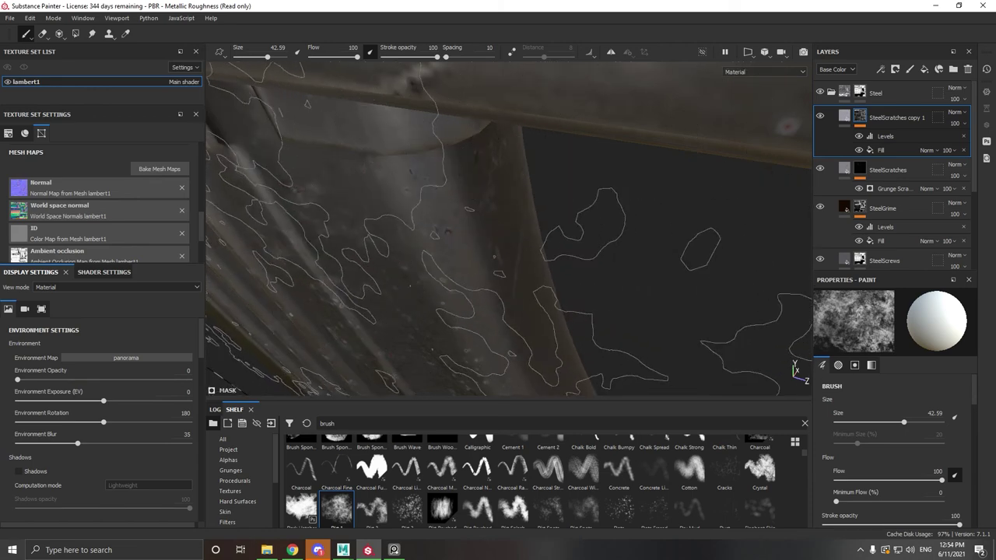
left_click_drag(267, 57, 249, 58)
middle_click_drag(381, 226, 335, 109, "alt")
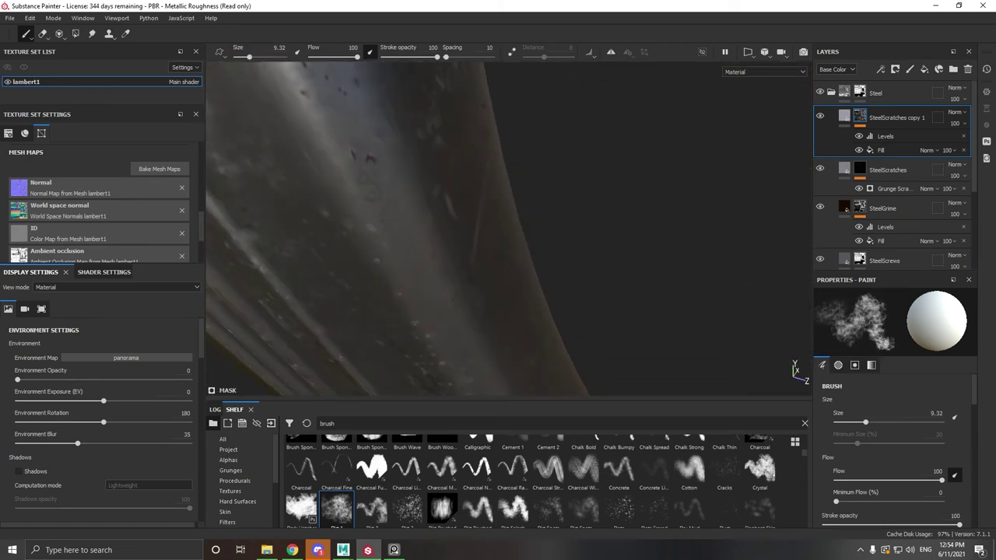
left_click_drag(335, 187, 374, 222, "alt")
right_click_drag(572, 227, 498, 206, "ctrl")
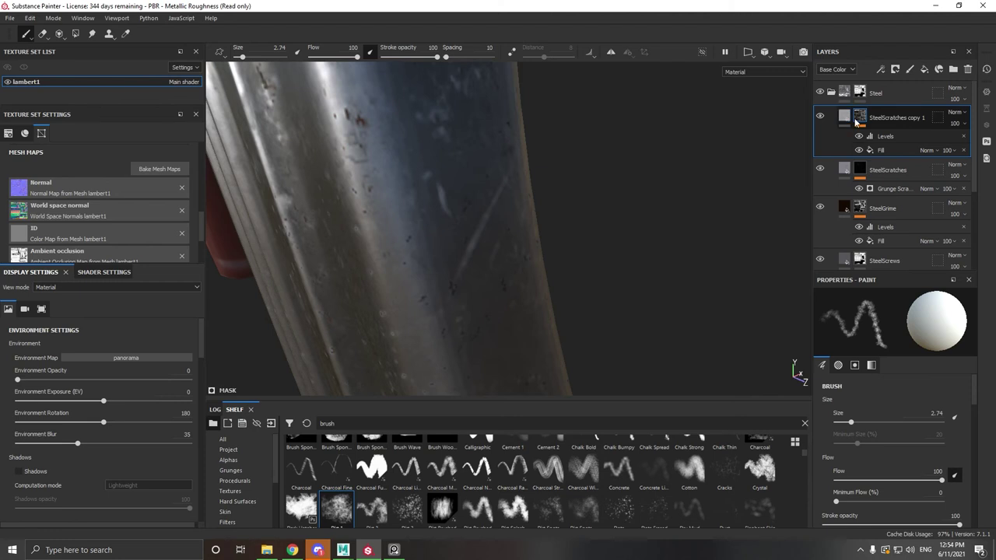
Duplicate the SteelScratches copy 1 layer inside the Steel folder.
left_click(864, 94)
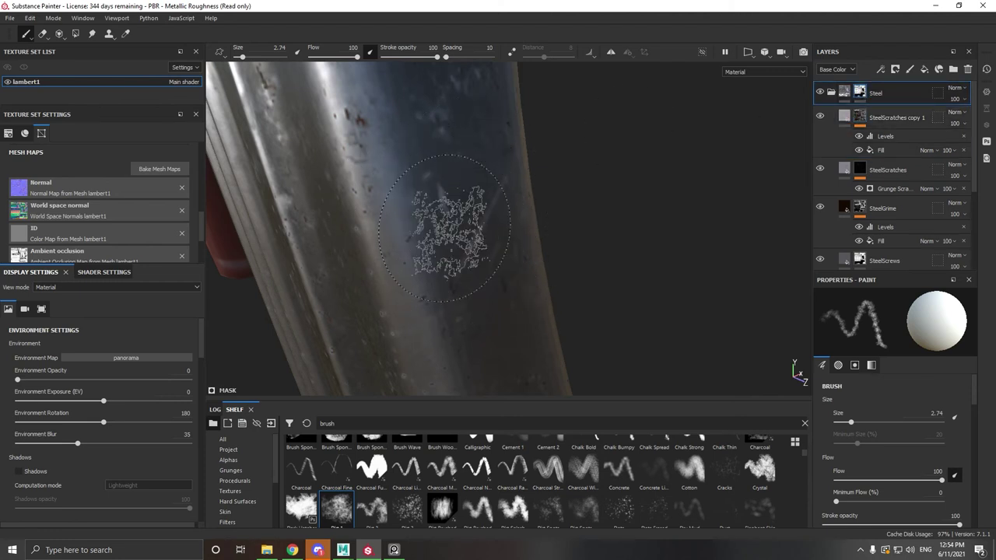
mouse_move(460, 223)
left_mouse_down("alt")
mouse_move(490, 304)
mouse_move(484, 278)
mouse_move(510, 250)
mouse_move(503, 238)
mouse_move(569, 236)
left_mouse_up("alt")
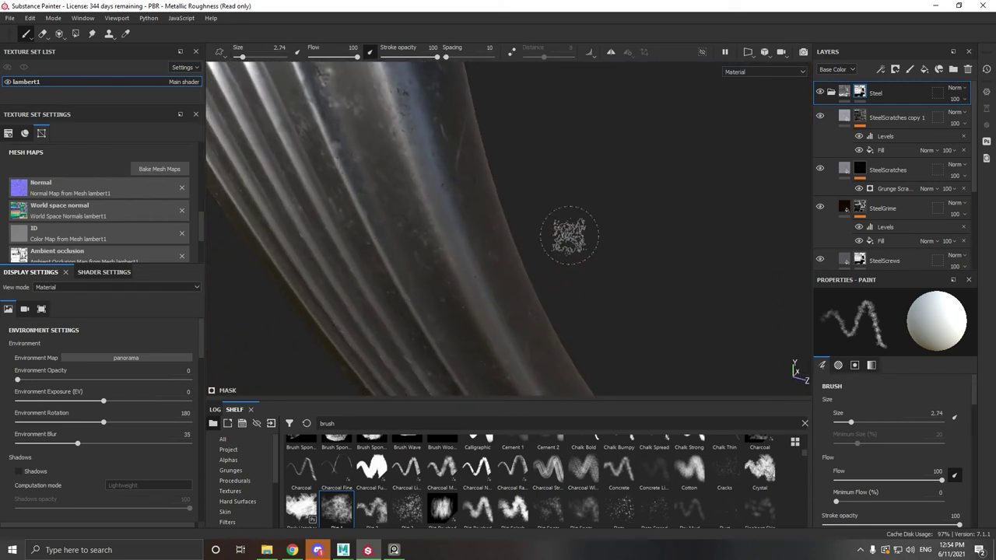
left_click(877, 128)
right_click(877, 126)
left_click(905, 227)
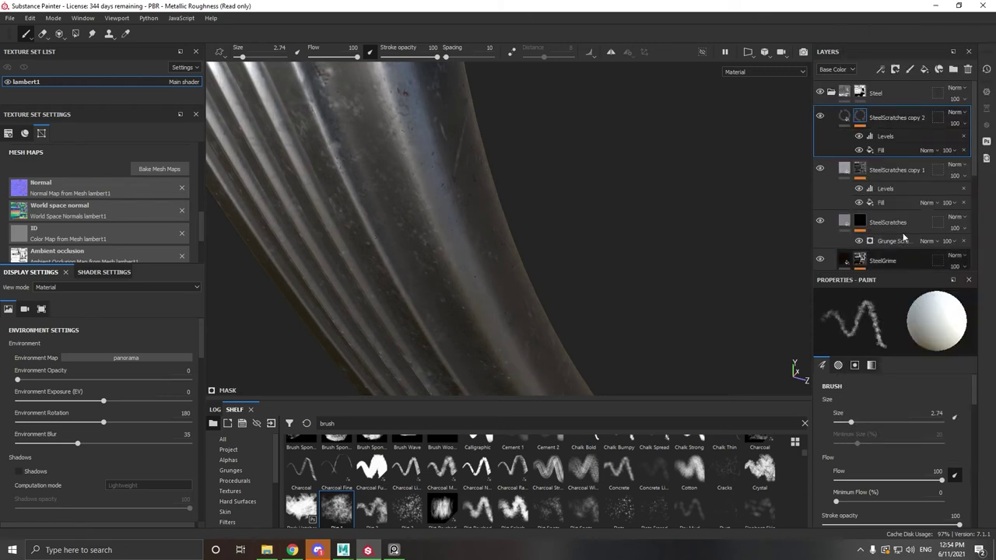
Remove the Levels and Fill effects from the mask of SteelScratches copy 2.
right_click(868, 118)
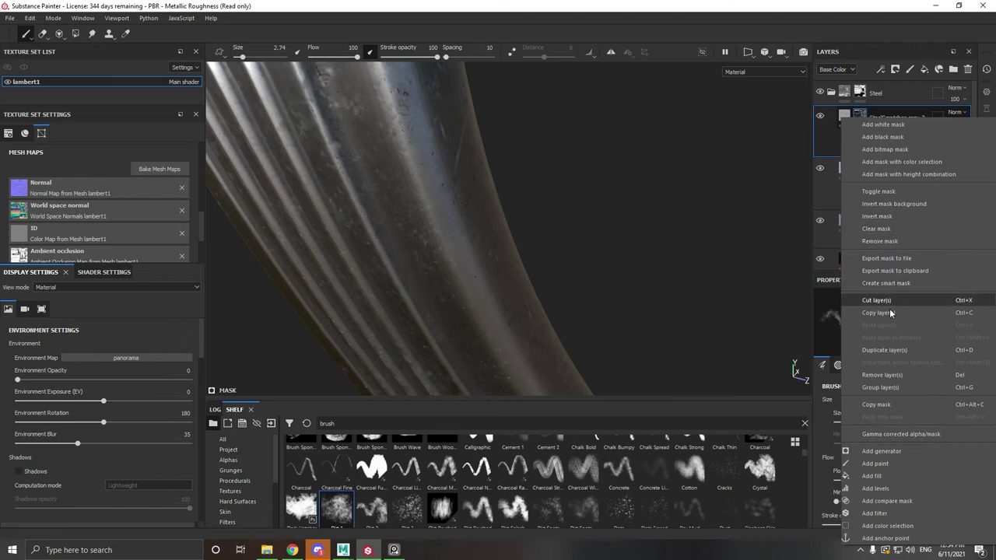
left_click(892, 464)
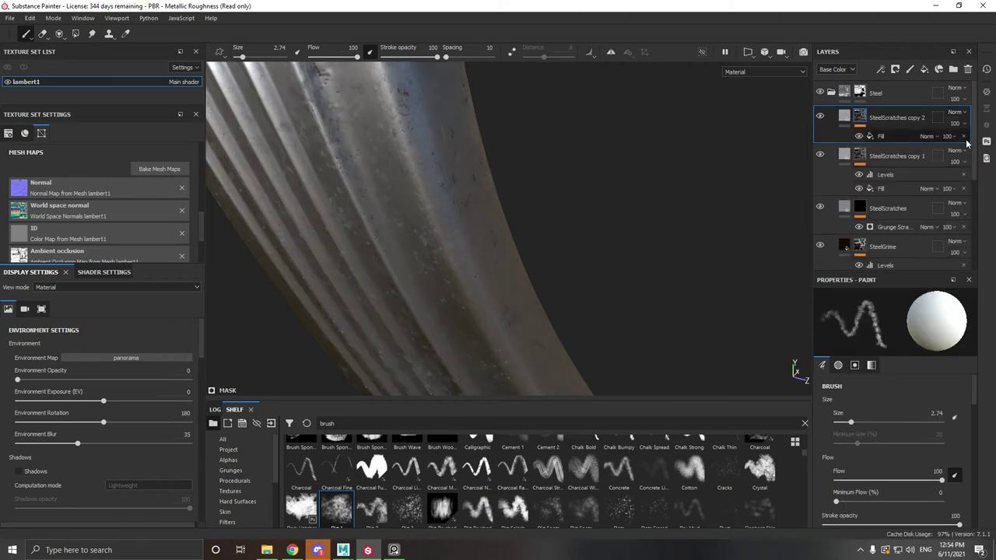
left_click(964, 137)
left_click_drag(503, 273, 469, 264, "alt")
key("ctrl+z")
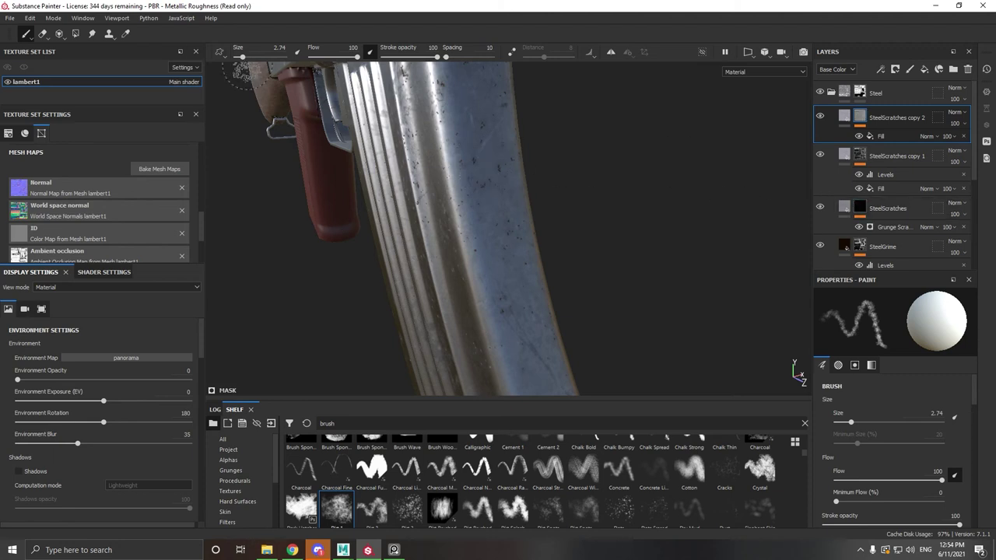
left_click(30, 18)
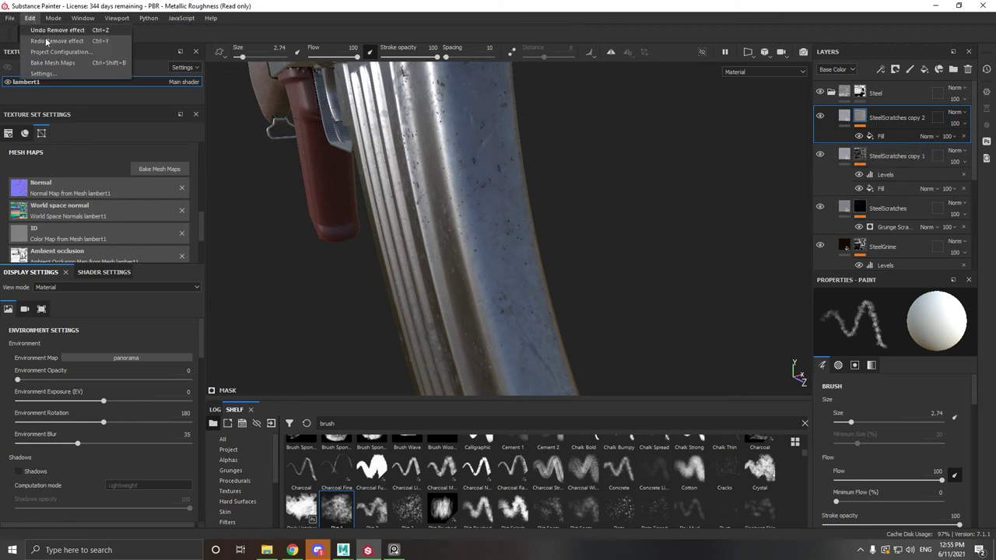
left_click(861, 134)
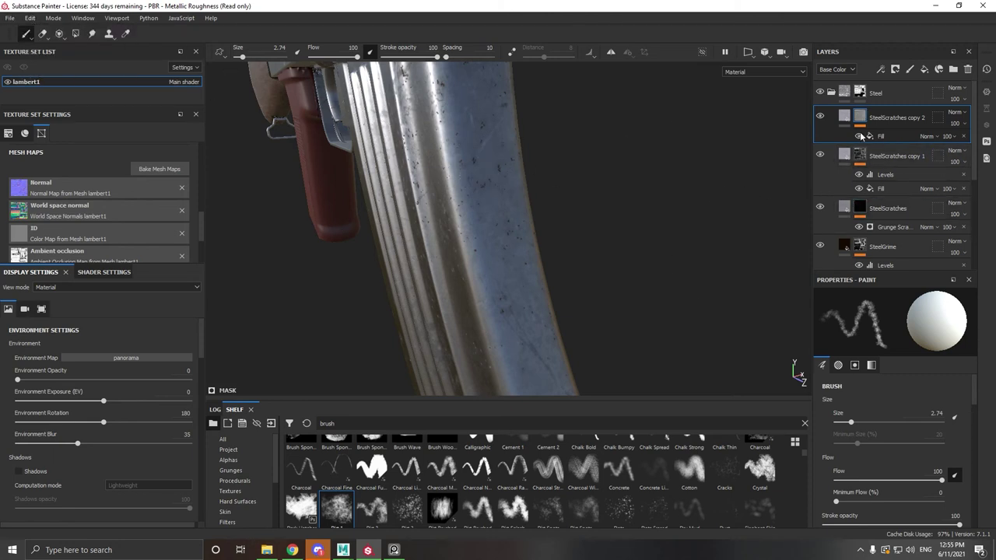
left_click(946, 137)
left_click(964, 137)
Erase the painted wear on the magazine's upper rear face using the Dirt 1 brush at size 6.1.
mouse_move(632, 149)
left_mouse_down("alt")
mouse_move(642, 165)
mouse_move(503, 162)
left_mouse_up("alt")
left_click(42, 35)
mouse_move(476, 308)
left_mouse_down("alt")
mouse_move(489, 247)
mouse_move(450, 233)
left_mouse_up("alt")
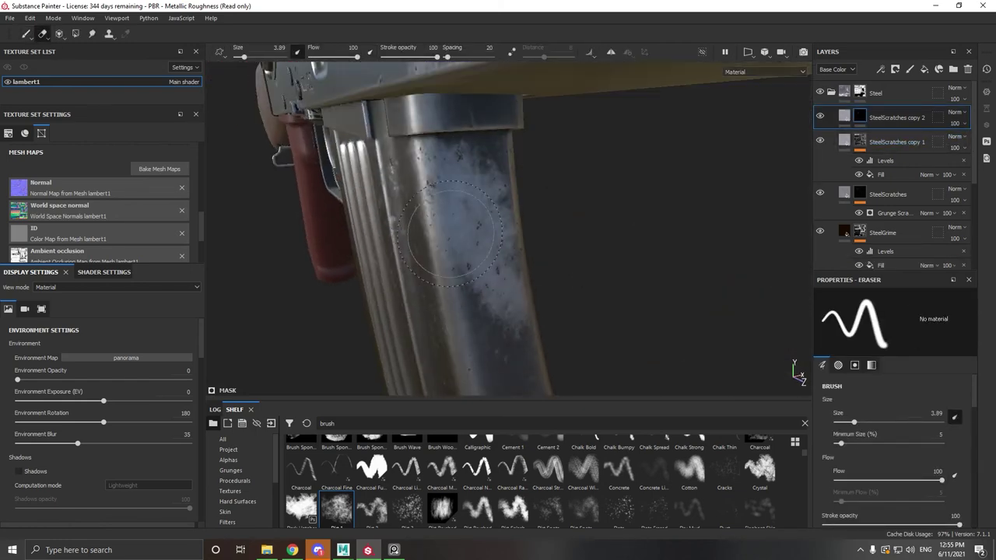
left_click(339, 519)
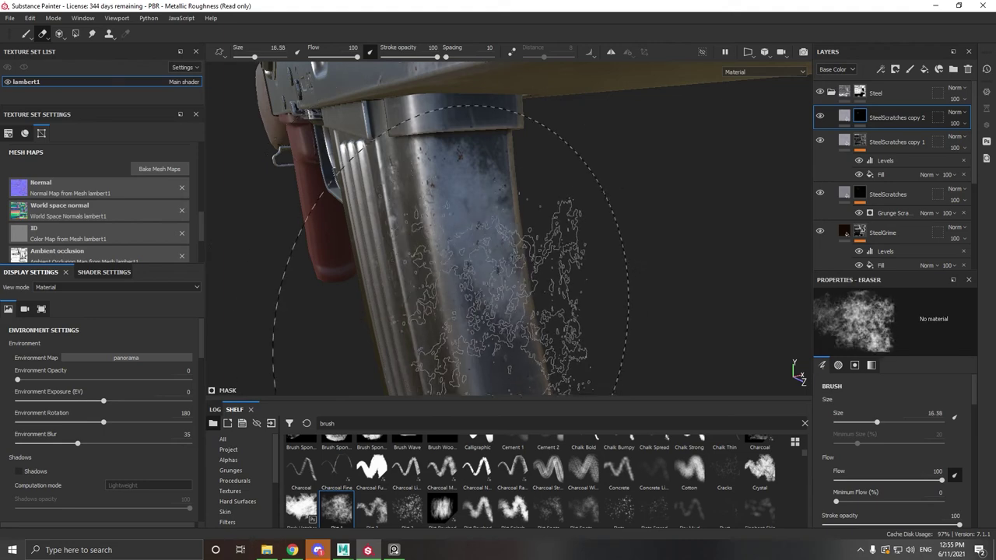
right_click_drag(488, 315, 455, 315, "ctrl")
left_click_drag(489, 316, 455, 217)
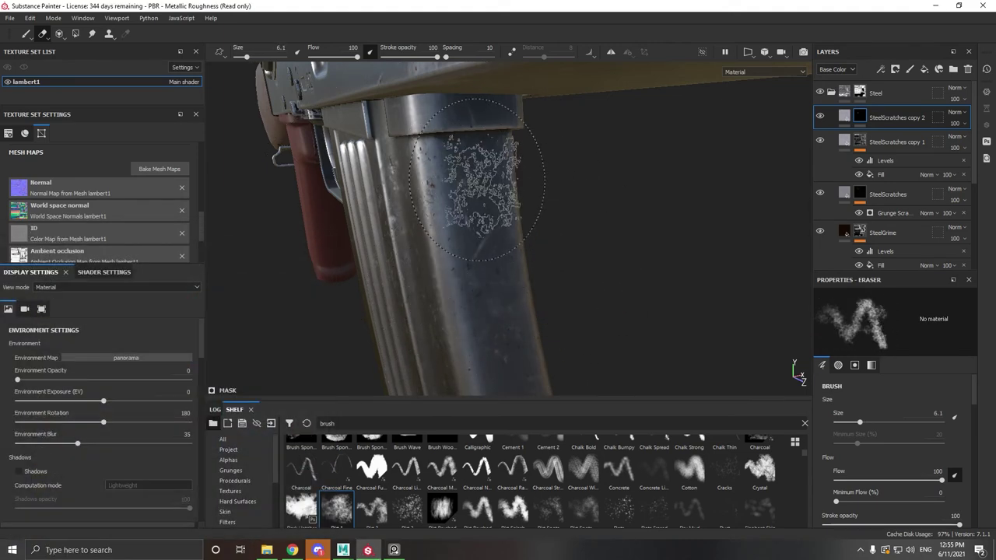
Paint wear along the magazine's rear edge down to its lower end on SteelScratches copy 2, using the Dirt 1 brush at size 1.58.
left_click(26, 33)
scroll(439, 162, "up", 5)
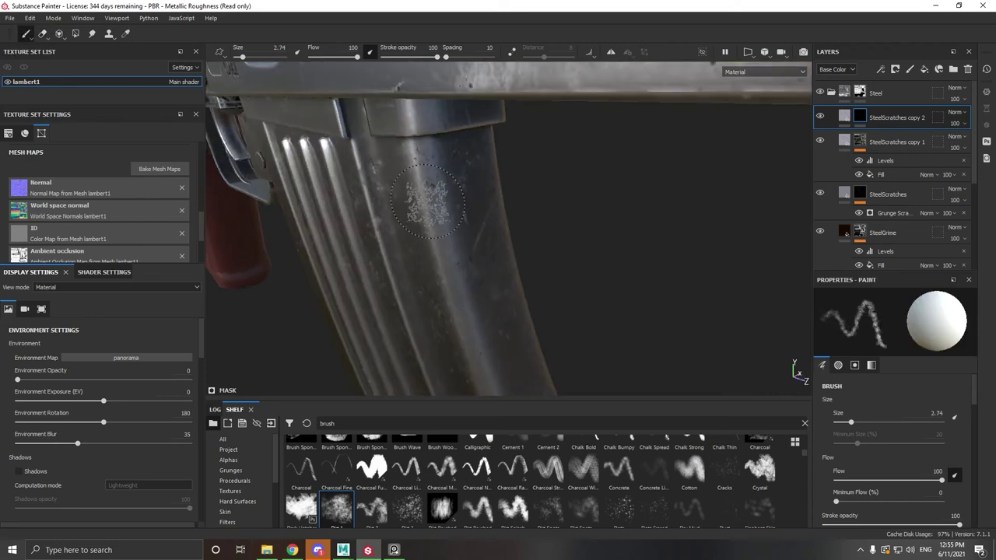
middle_click_drag(476, 310, 434, 200, "alt")
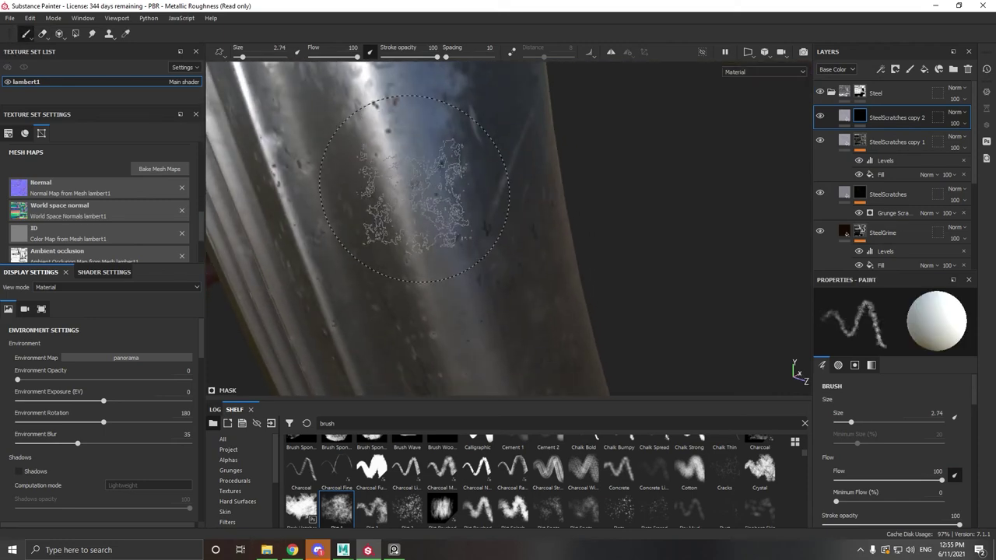
middle_click_drag(455, 303, 420, 187, "alt")
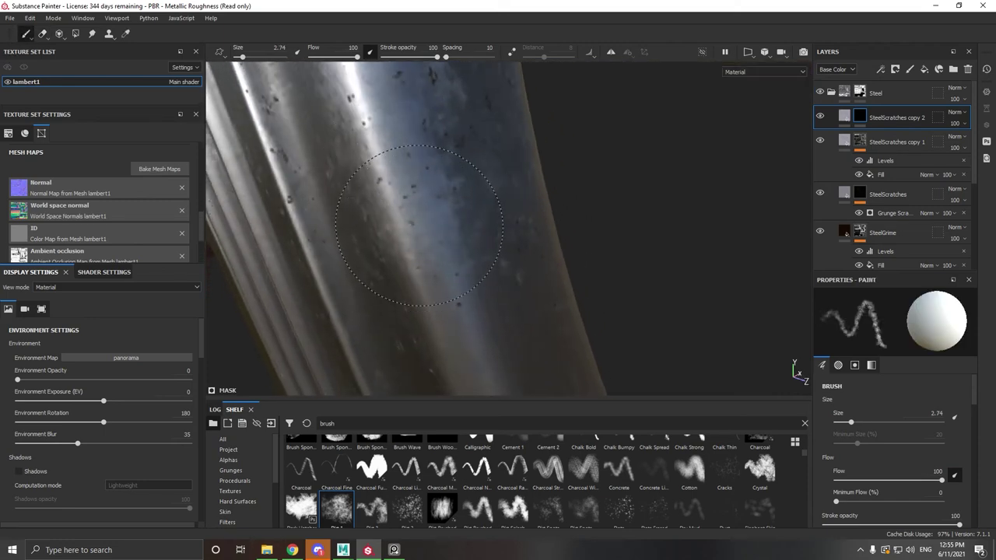
middle_click_drag(432, 253, 409, 165, "alt")
left_click_drag(413, 195, 472, 194, "alt")
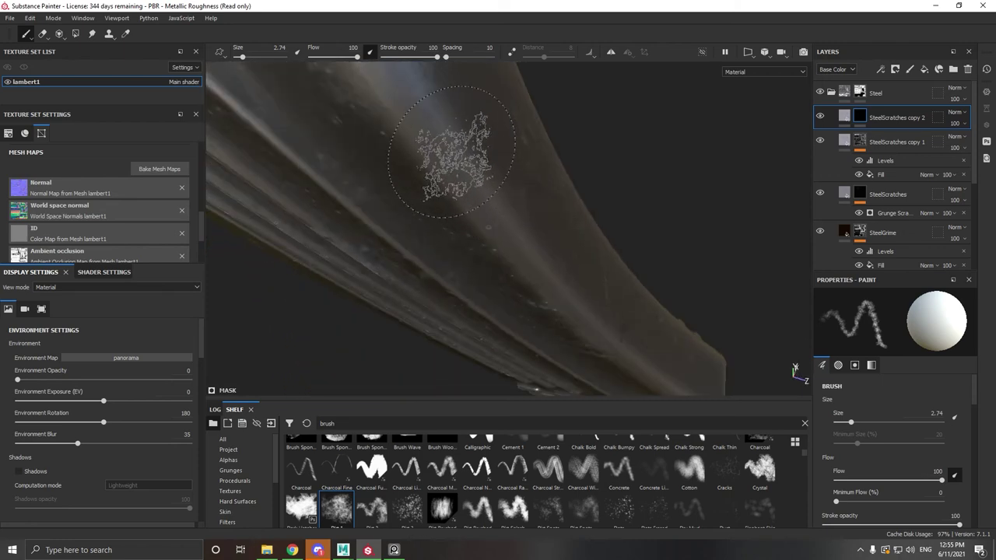
right_click_drag(452, 152, 425, 152, "ctrl")
left_click_drag(537, 277, 381, 138, "alt")
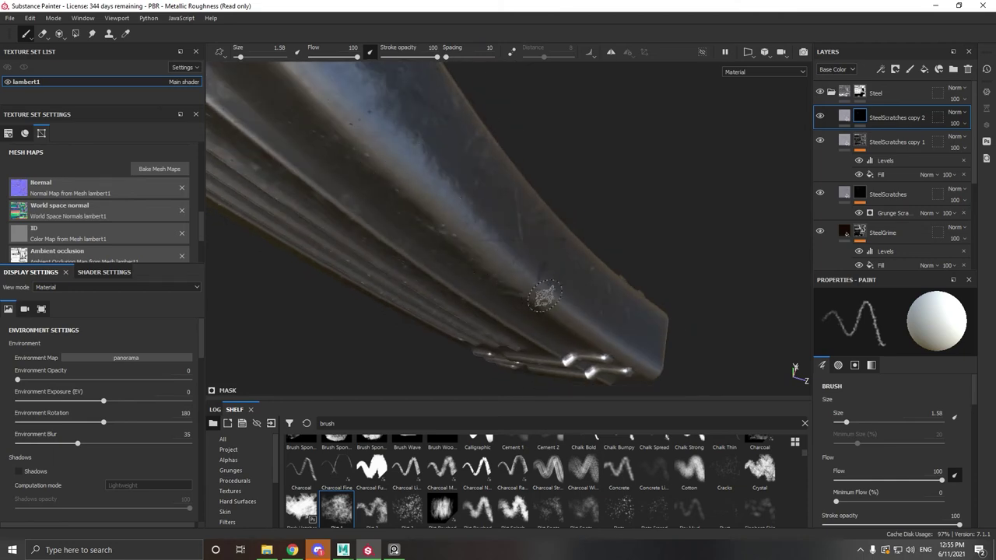
mouse_move(545, 296)
left_mouse_down("alt")
mouse_move(450, 257)
mouse_move(445, 231)
left_mouse_up("alt")
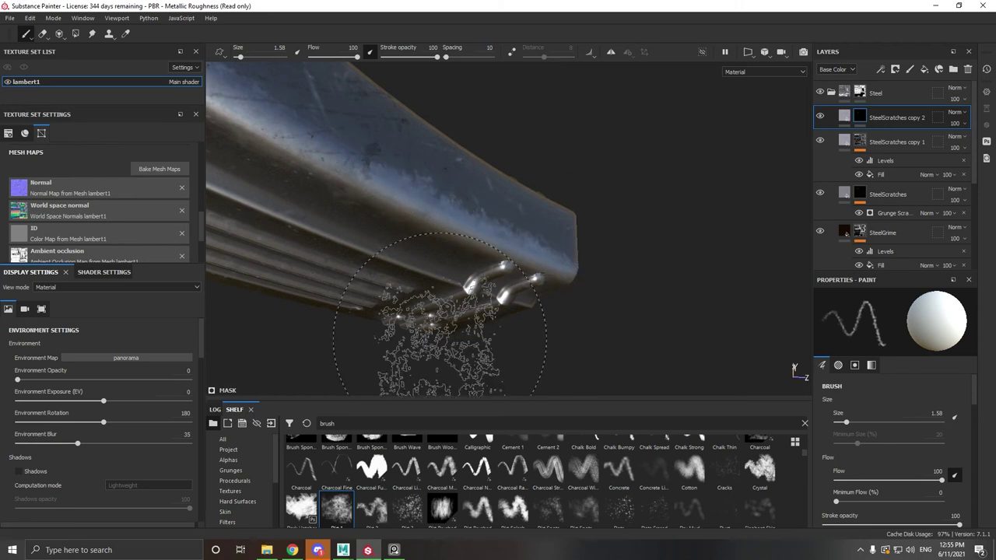
Choose the Dirt 2 brush and set its size to 2.83.
left_click(371, 468)
left_click(372, 506)
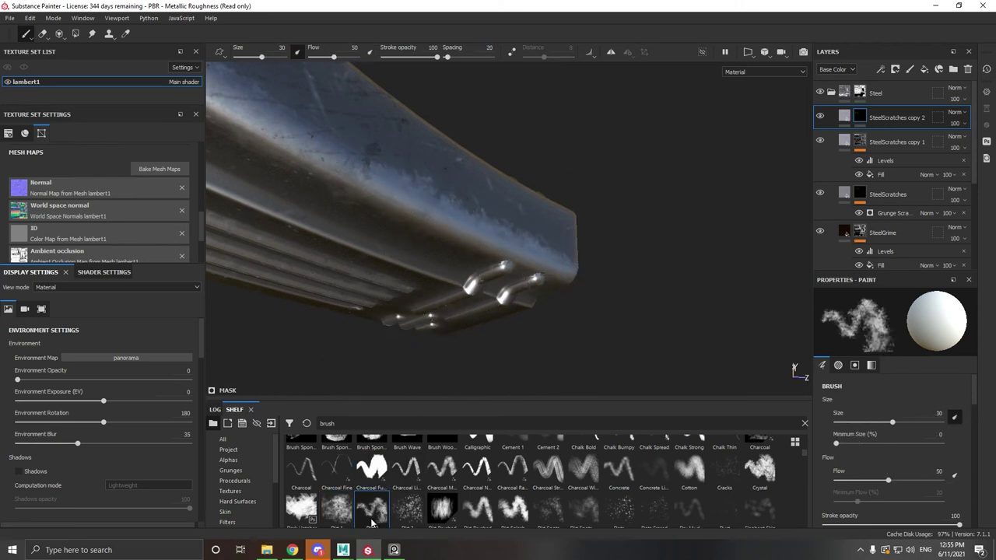
right_click_drag(444, 195, 358, 170, "ctrl")
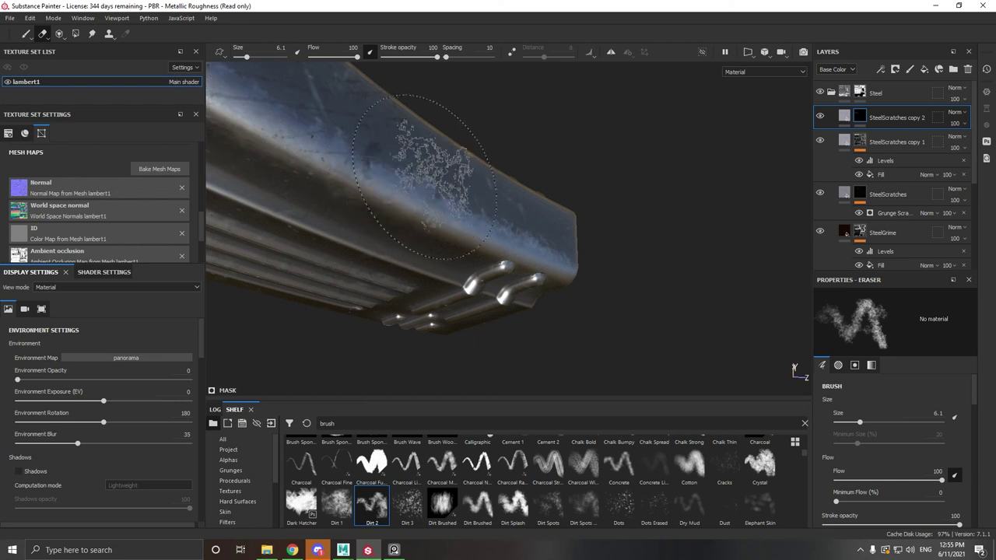
Erase excess painted wear along the magazine's lower rear edge with the eraser at size 1.13.
right_click_drag(445, 161, 427, 179, "ctrl")
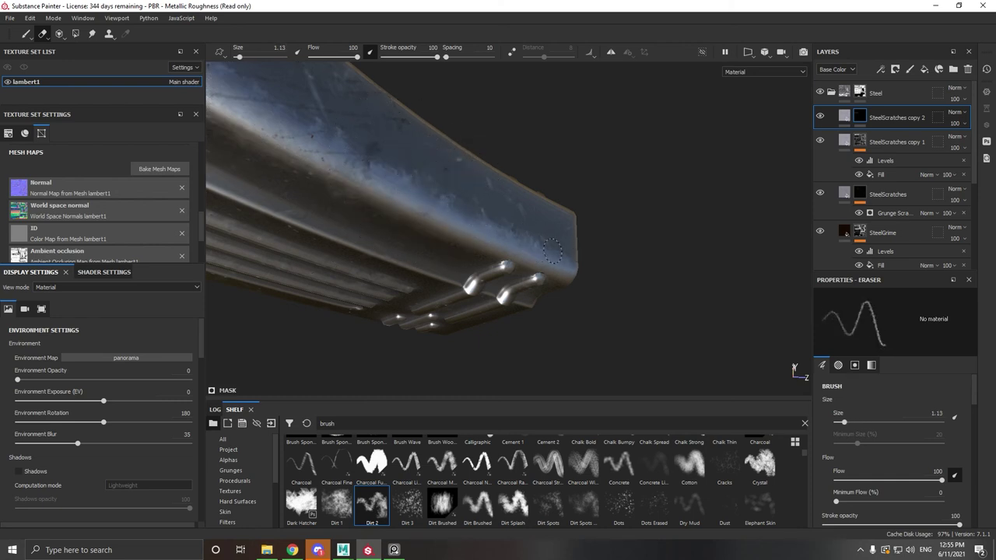
left_click(27, 36)
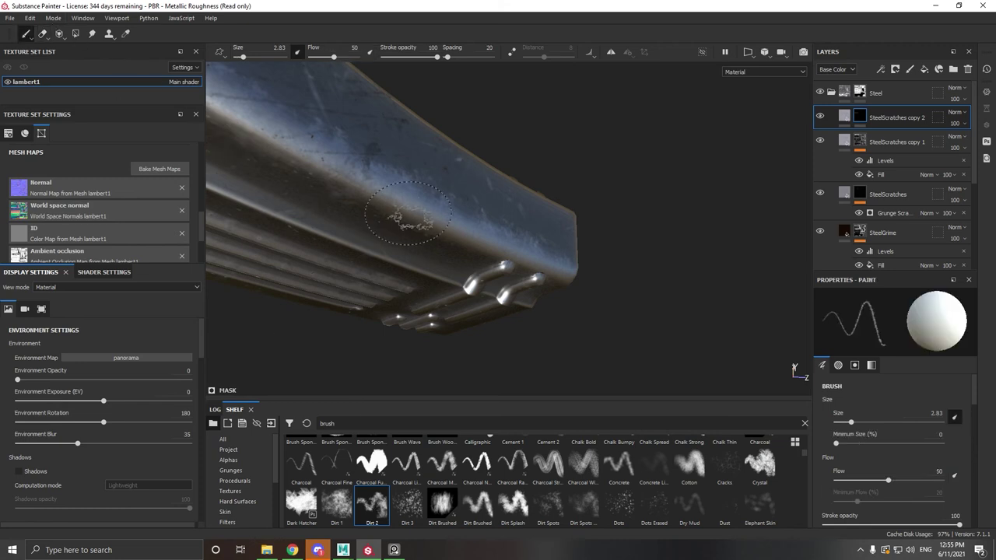
left_click_drag(373, 163, 424, 233, "alt")
right_click_drag(424, 233, 475, 315, "alt")
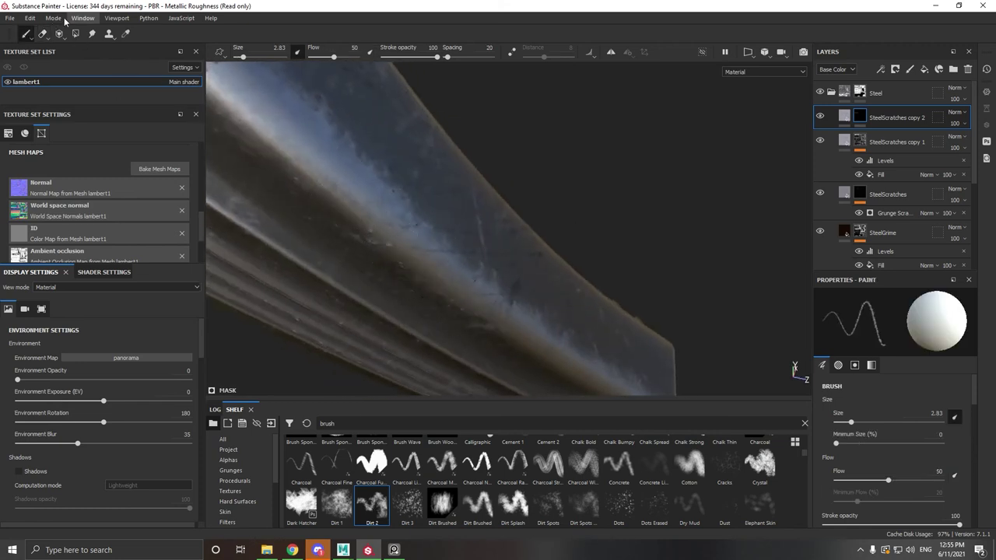
left_click(43, 34)
left_click_drag(358, 242, 398, 277, "alt")
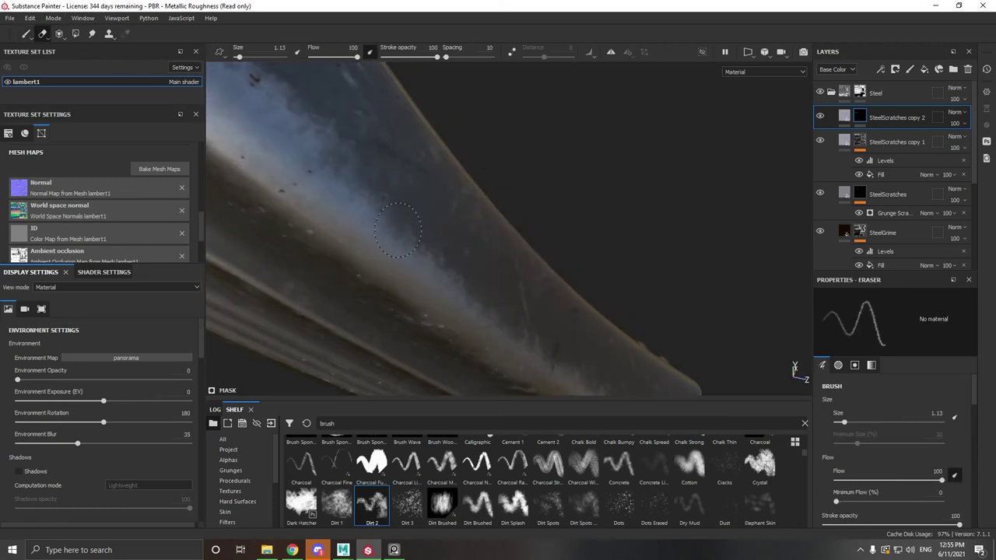
left_click(314, 131)
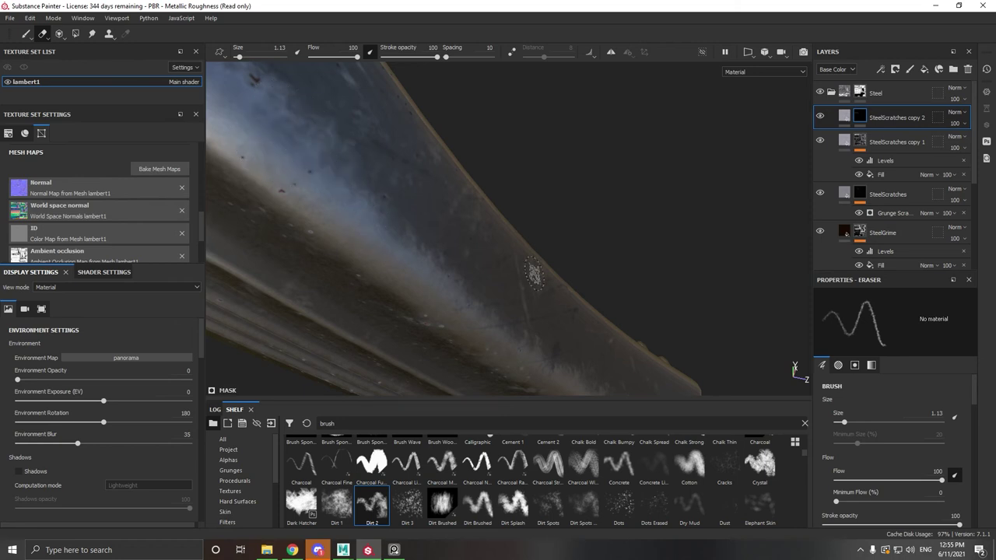
mouse_move(534, 274)
left_mouse_down("alt")
mouse_move(440, 309)
mouse_move(456, 300)
mouse_move(393, 282)
mouse_move(329, 218)
left_mouse_up("alt")
left_click_drag(309, 291, 456, 171, "alt")
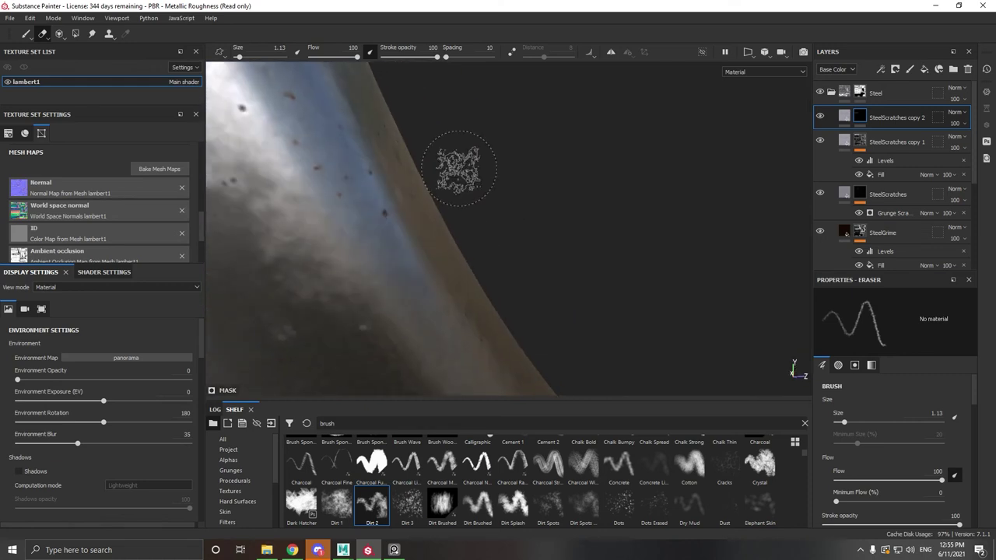
mouse_move(362, 272)
left_mouse_down("alt")
mouse_move(400, 312)
mouse_move(287, 143)
left_mouse_up("alt")
Paint worn patches along the magazine's side and rear edges down to the lower corner with the Dirt 2 brush at size 2.83.
left_click(27, 34)
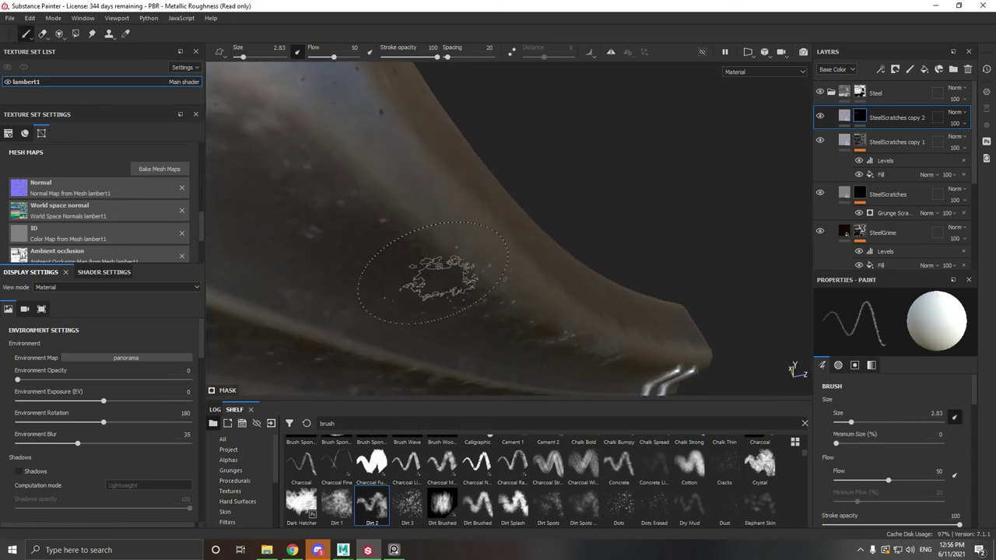
mouse_move(504, 292)
left_mouse_down("alt")
mouse_move(498, 226)
mouse_move(460, 217)
left_mouse_up("alt")
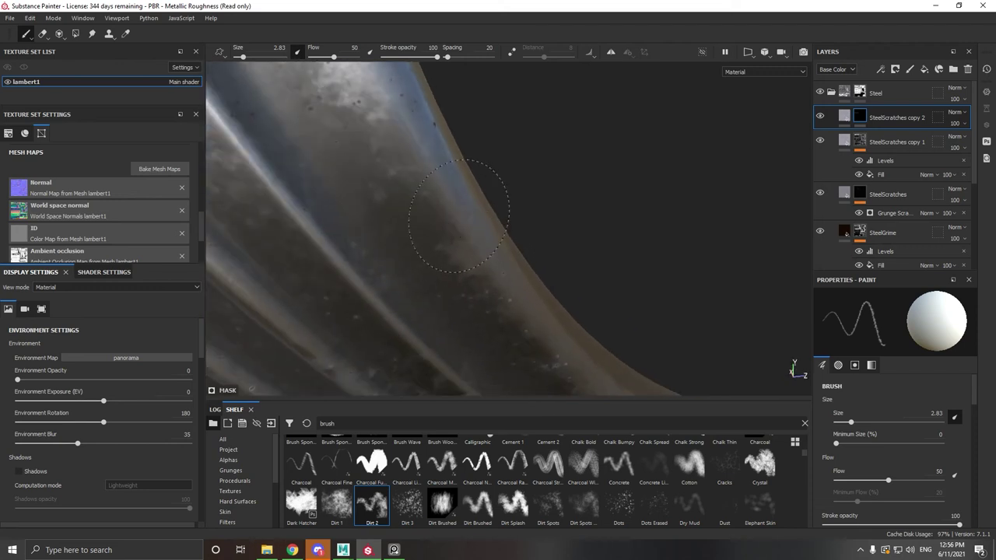
mouse_move(448, 144)
left_mouse_down("alt")
mouse_move(402, 202)
mouse_move(449, 247)
left_mouse_up("alt")
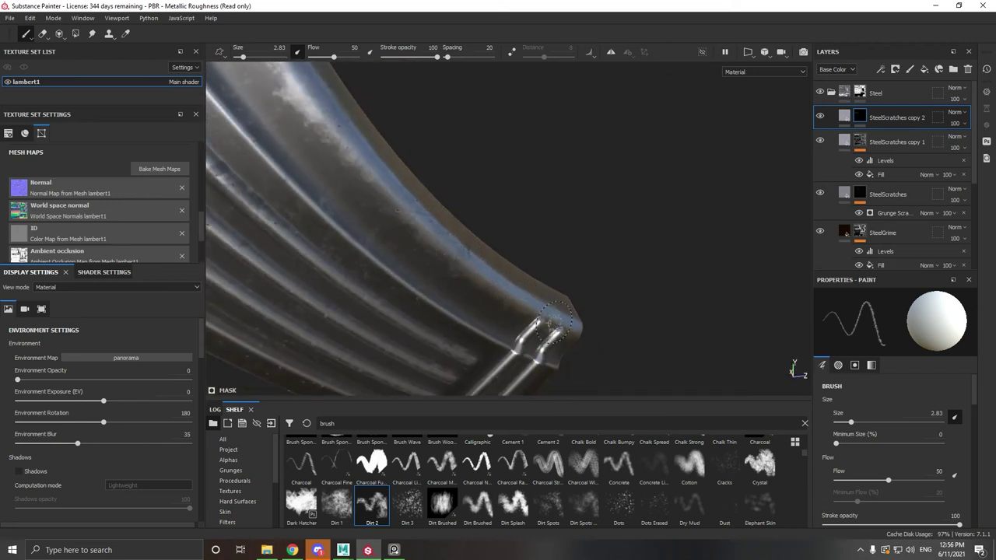
mouse_move(559, 325)
left_mouse_down("alt")
mouse_move(343, 249)
mouse_move(292, 218)
mouse_move(296, 175)
mouse_move(331, 127)
left_mouse_up("alt")
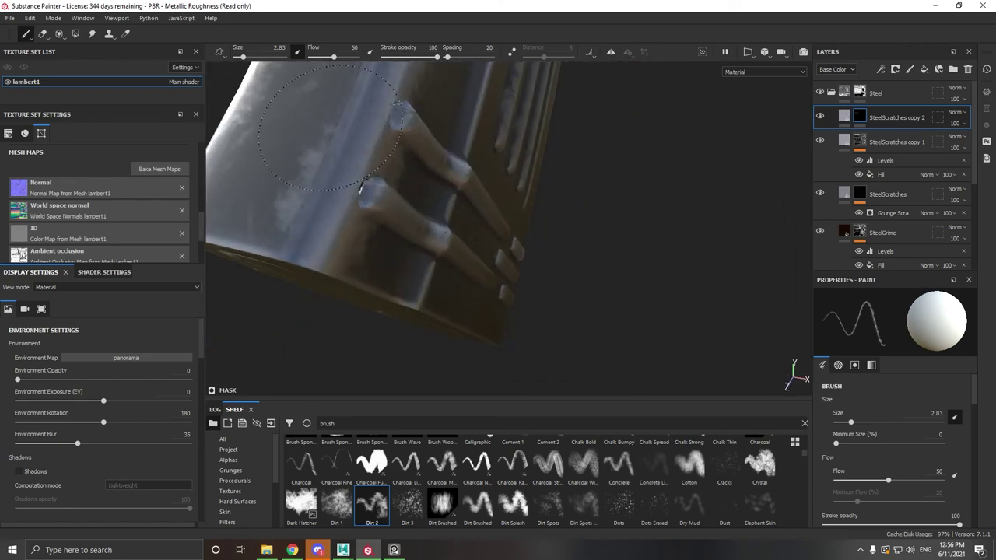
left_click_drag(311, 204, 449, 329, "alt")
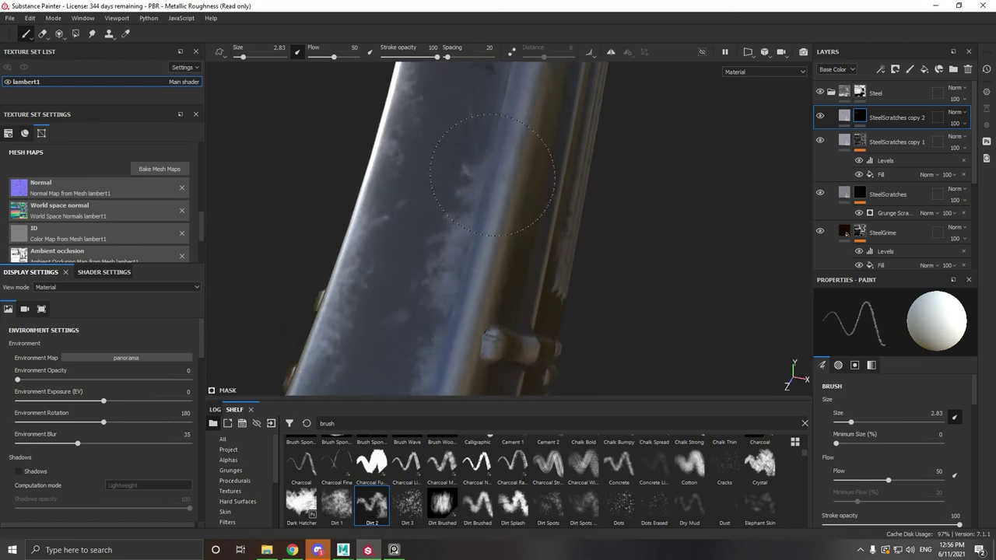
left_click_drag(492, 174, 483, 284, "alt")
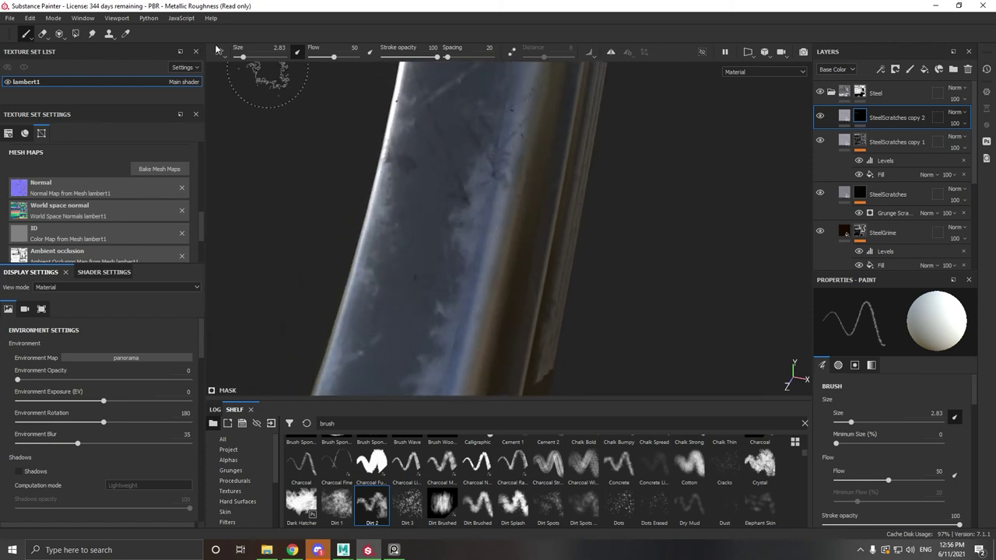
Touch up the rear face's wear with the eraser at size 1.13 and extend it upward with Dirt 2 at size 2.83.
left_click(43, 34)
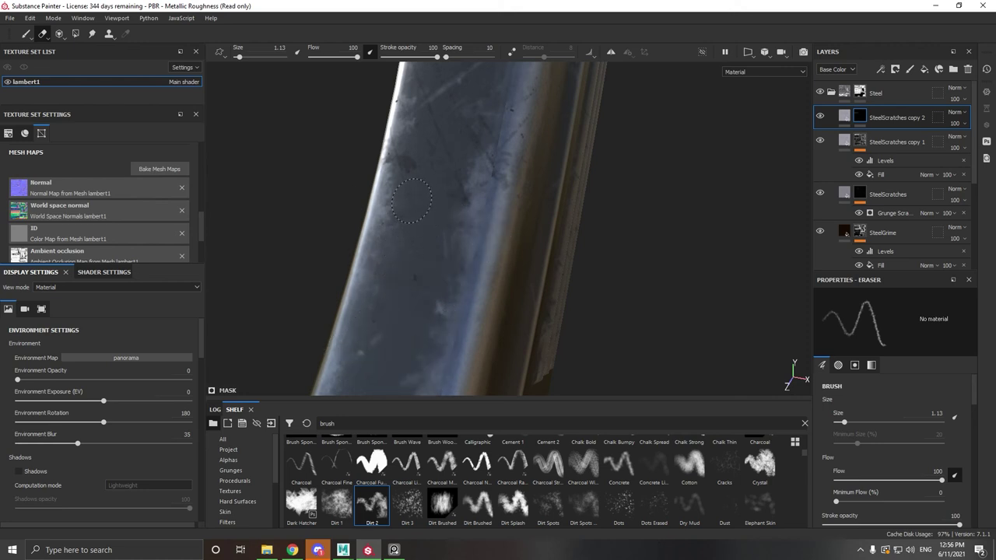
left_click(28, 34)
middle_click_drag(431, 182, 388, 289, "alt")
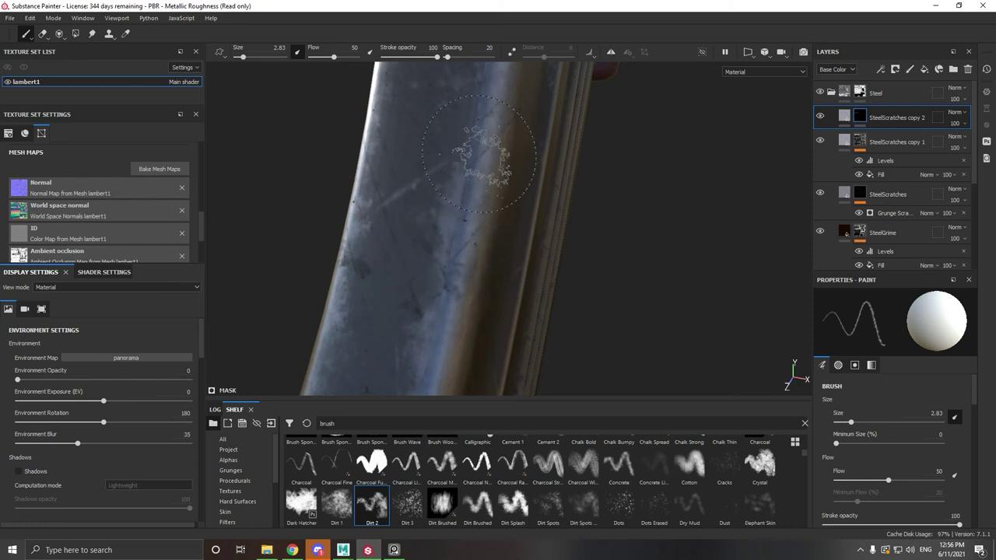
left_click_drag(479, 152, 468, 245, "alt")
mouse_move(475, 206)
left_mouse_down("alt")
mouse_move(507, 202)
mouse_move(476, 263)
left_mouse_up("alt")
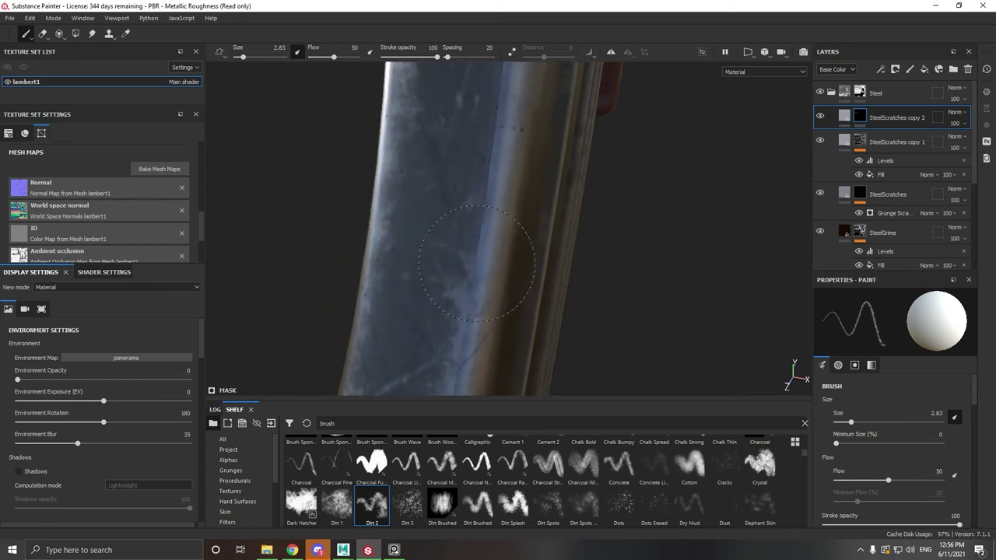
Refine the edge wear on the magazine's rear face with the Dirt 1 brush at size 0.74.
left_click(340, 512)
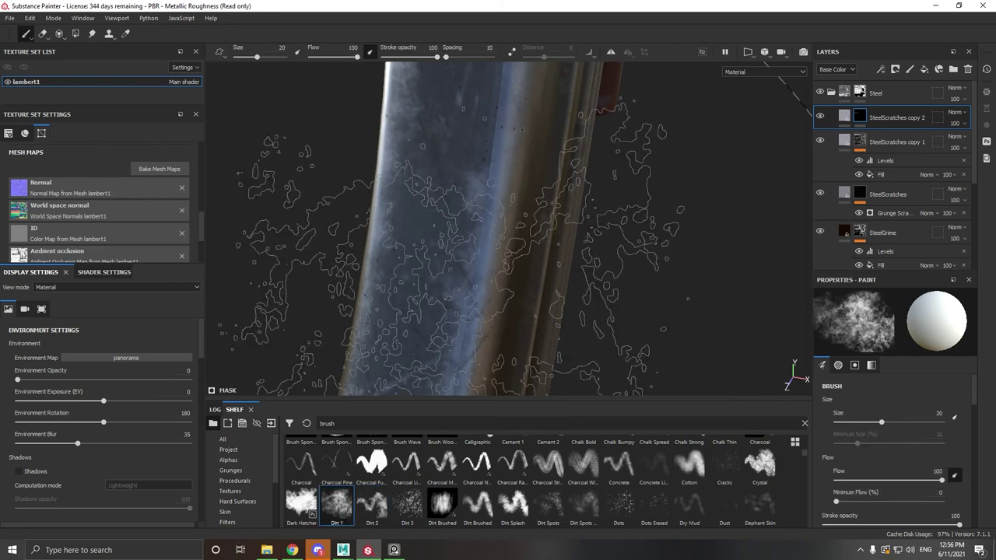
right_click_drag(504, 165, 490, 163, "ctrl")
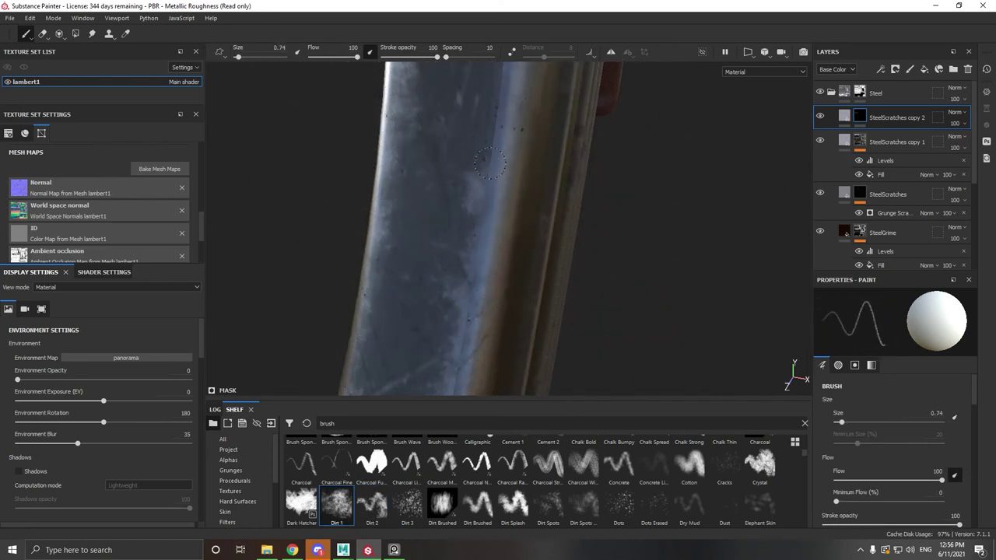
left_click_drag(511, 118, 499, 218, "alt")
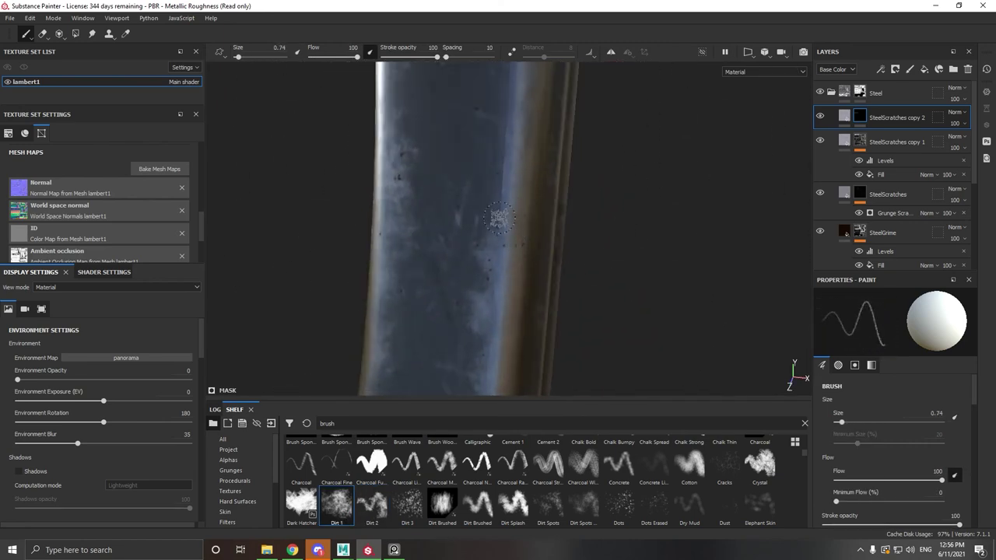
Search the alphas for "scra" and apply the "Scratches H..." alpha to the brush.
scroll(493, 460, "down", 3)
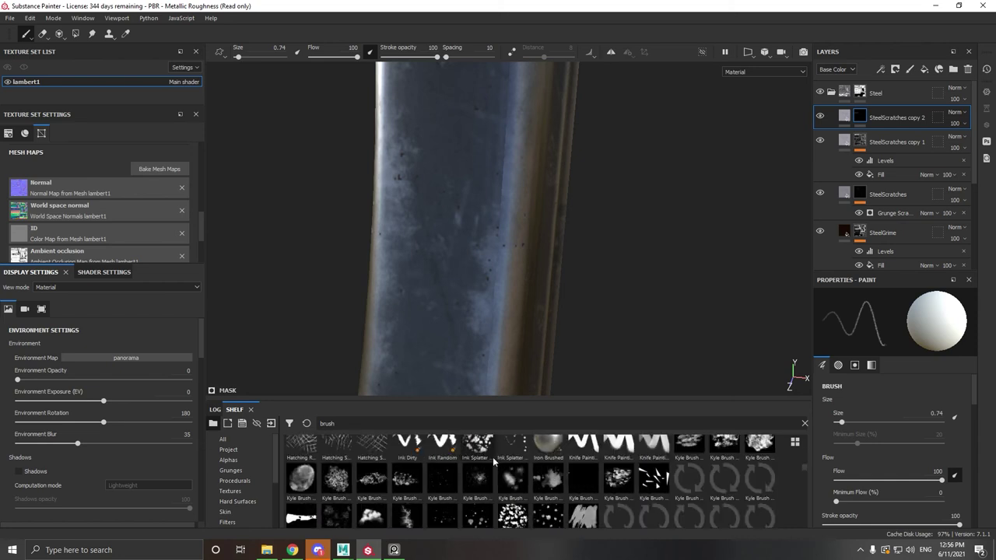
scroll(472, 467, "up", 3)
left_click(248, 460)
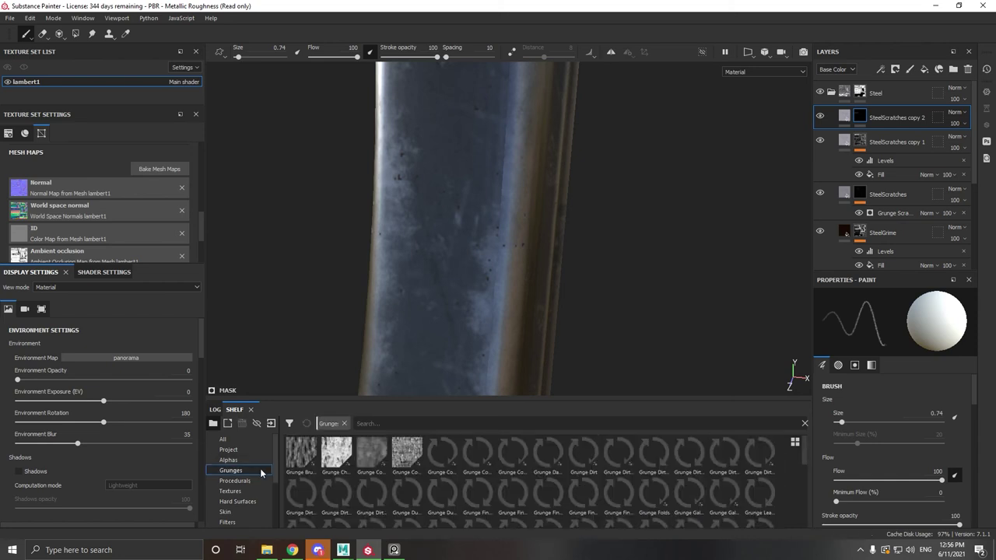
left_click(374, 424)
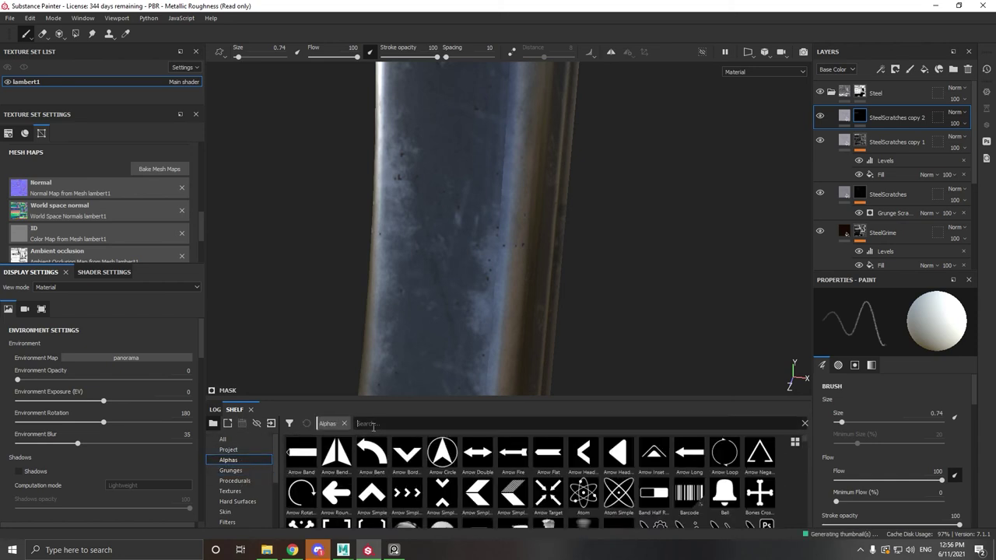
type("scra")
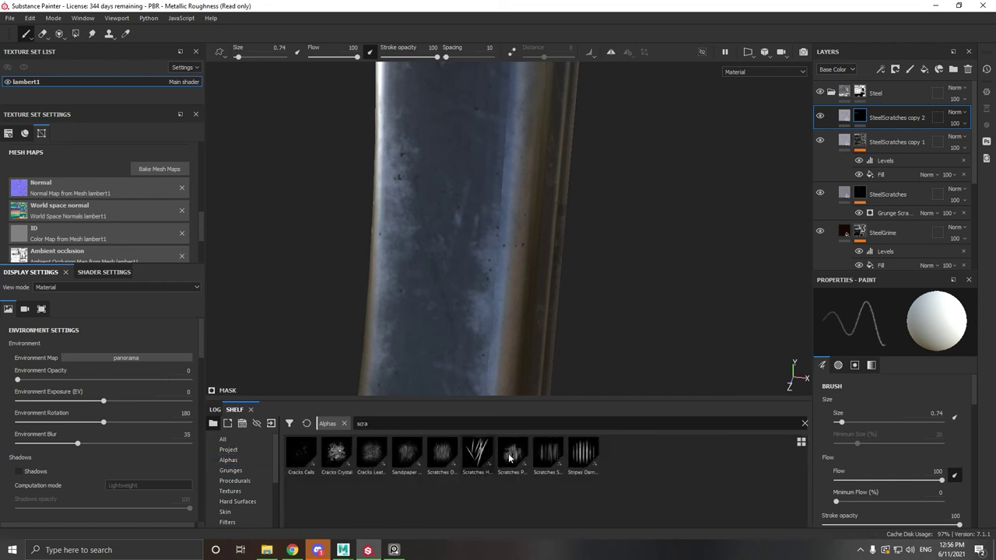
left_click(476, 455)
Stamp scratches on the upper rear edge of the magazine with the scratch alpha at brush size 1.58.
scroll(552, 234, "up", 3)
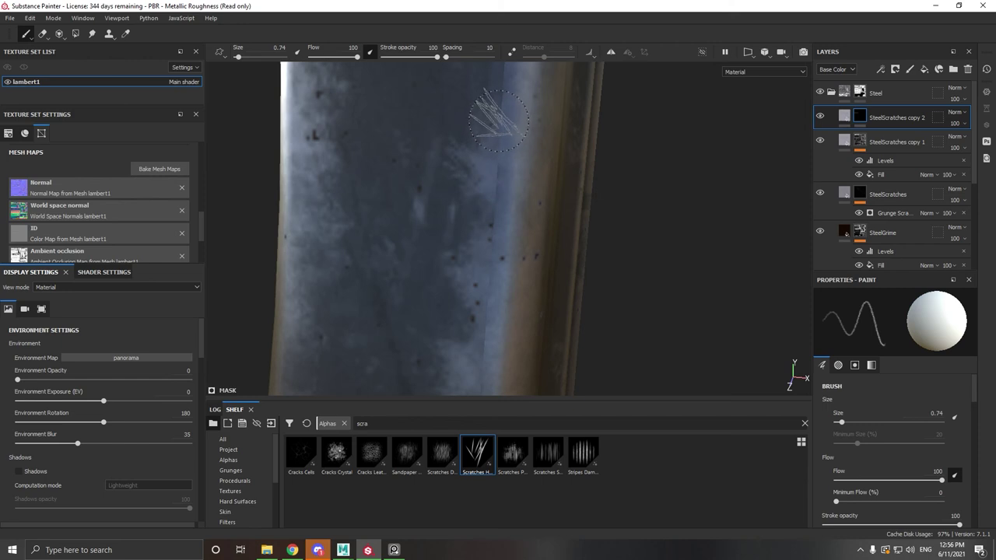
middle_click_drag(496, 80, 498, 173, "alt")
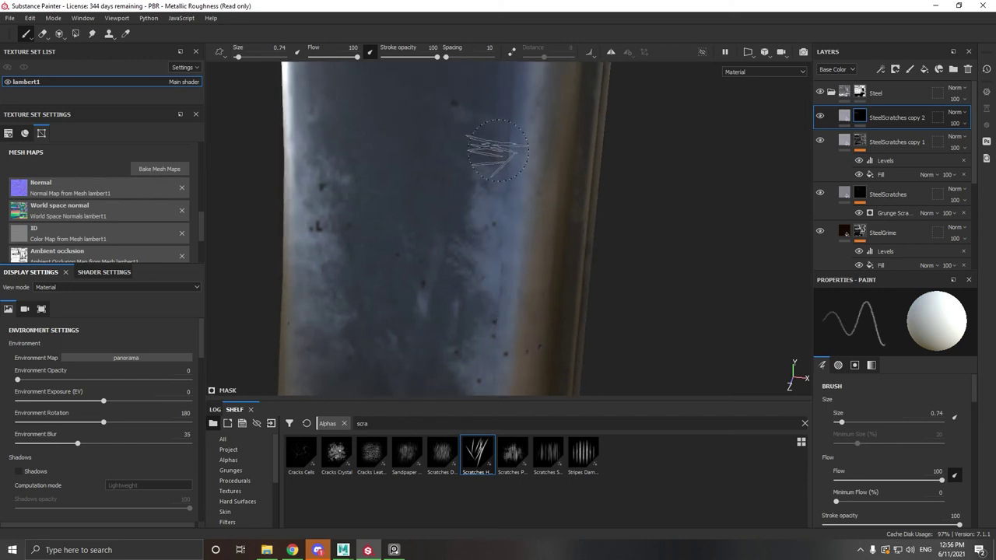
mouse_move(498, 148)
left_mouse_down("alt")
mouse_move(507, 192)
mouse_move(526, 206)
left_mouse_up("alt")
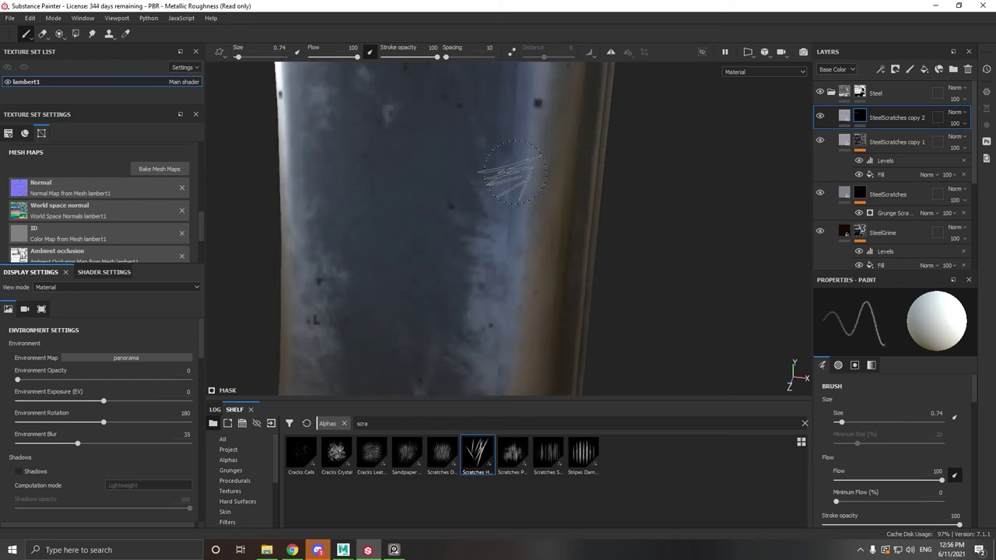
mouse_move(503, 346)
left_mouse_down("alt")
mouse_move(502, 274)
mouse_move(421, 188)
left_mouse_up("alt")
right_click_drag(467, 165, 484, 162, "ctrl")
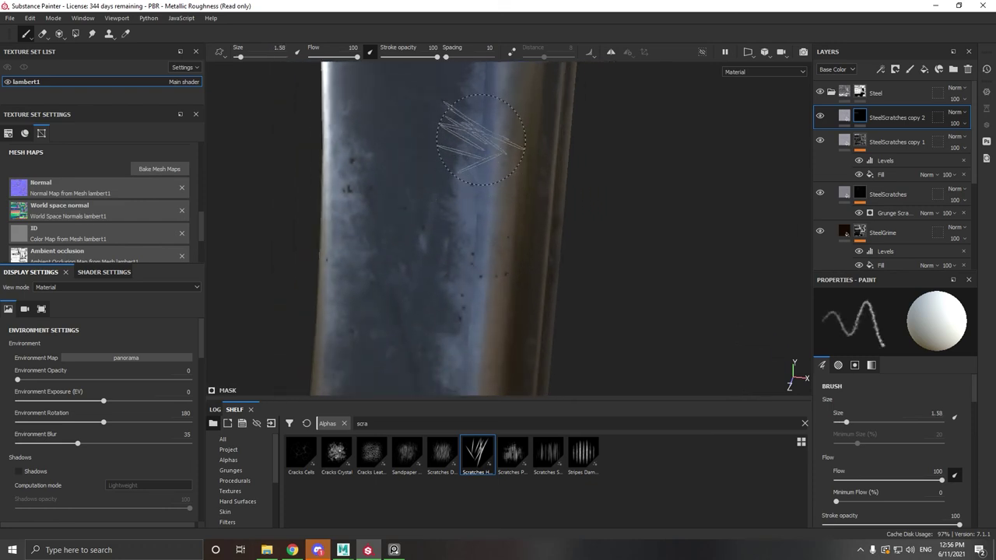
left_click(466, 136)
mouse_move(511, 162)
left_mouse_down("alt")
mouse_move(560, 245)
mouse_move(577, 251)
left_mouse_up("alt")
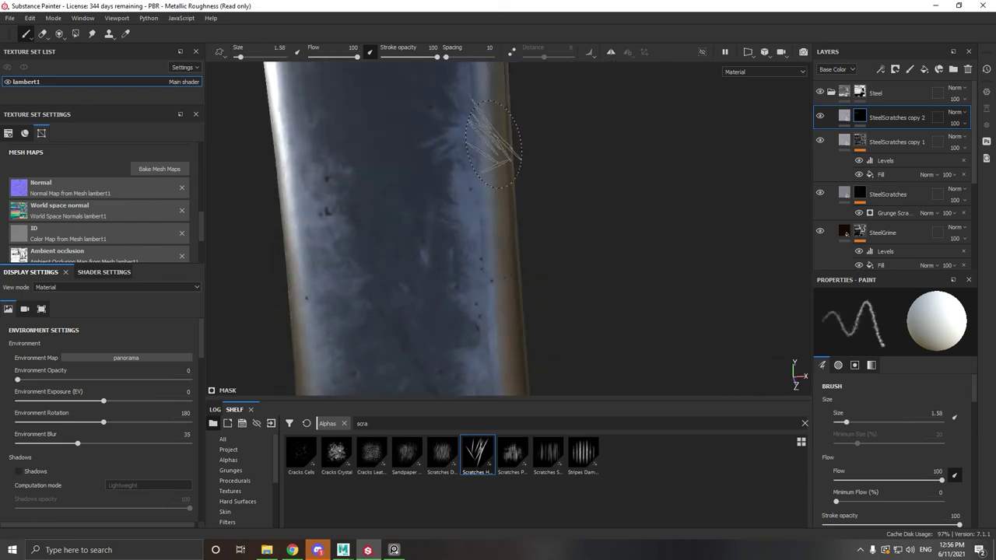
Stamp more scratches along the upper rear edge of the magazine with the "Scratches H..." alpha at brush size 1.58.
middle_click_drag(501, 156, 483, 280, "alt")
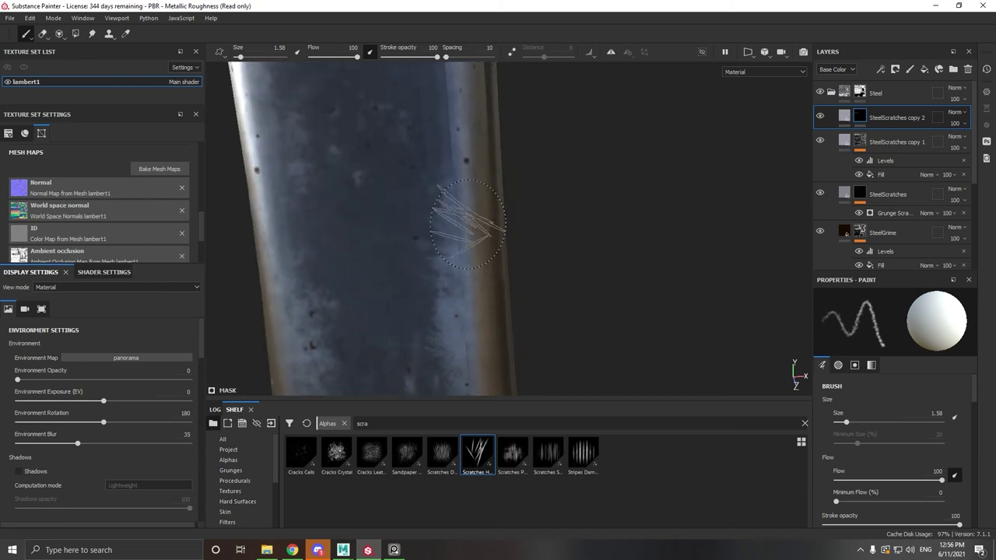
left_click(450, 167)
mouse_move(498, 218)
left_mouse_down("alt")
mouse_move(516, 263)
mouse_move(569, 317)
mouse_move(535, 309)
left_mouse_up("alt")
left_click(446, 199)
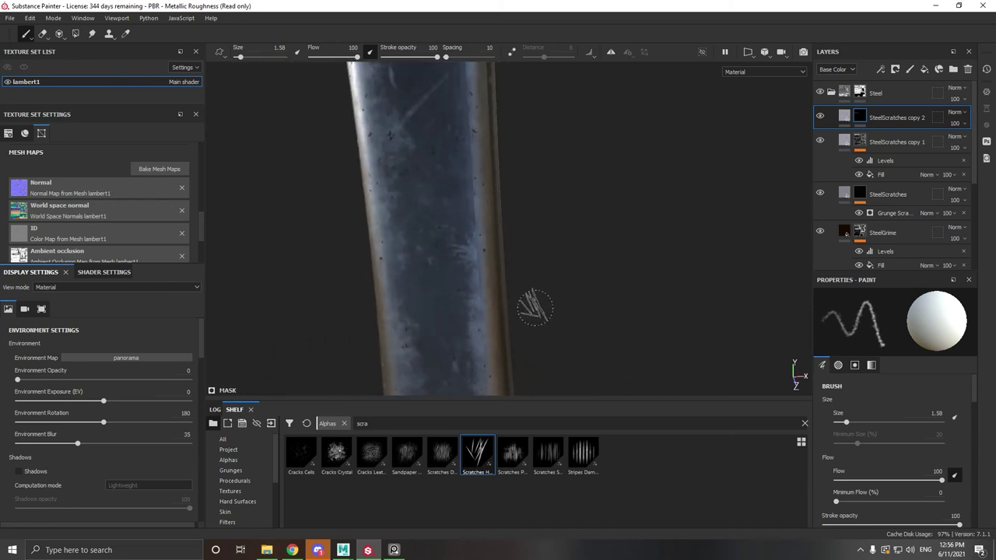
Erase part of the stamped scratches on the magazine's rear edge with the eraser at size 1.13.
left_click(43, 35)
scroll(473, 252, "up", 5)
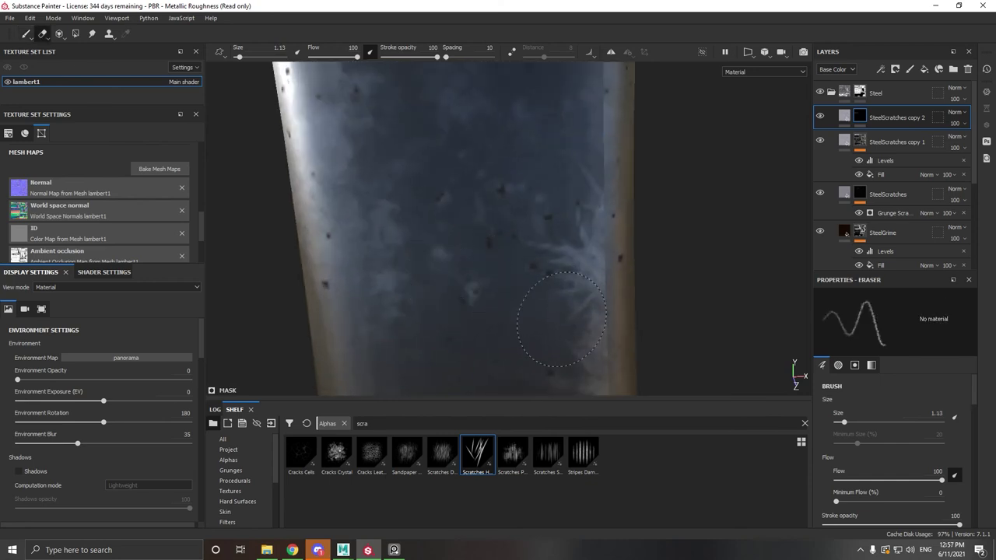
left_click(25, 34)
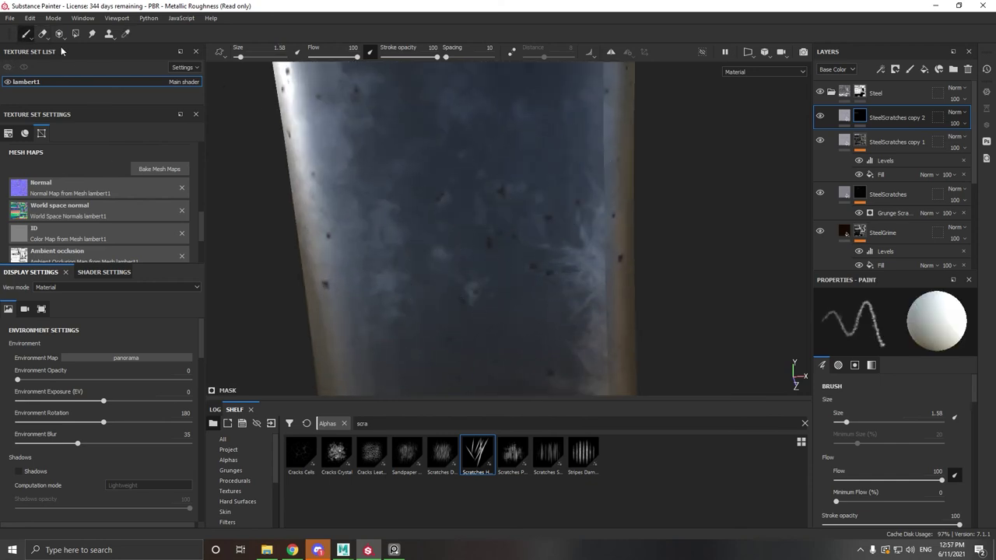
Apply the "Scratches P..." alpha to the brush and paint wear up the magazine's rear edge toward the receiver at size 1.58.
left_click_drag(501, 187, 430, 246, "alt")
left_click(499, 453)
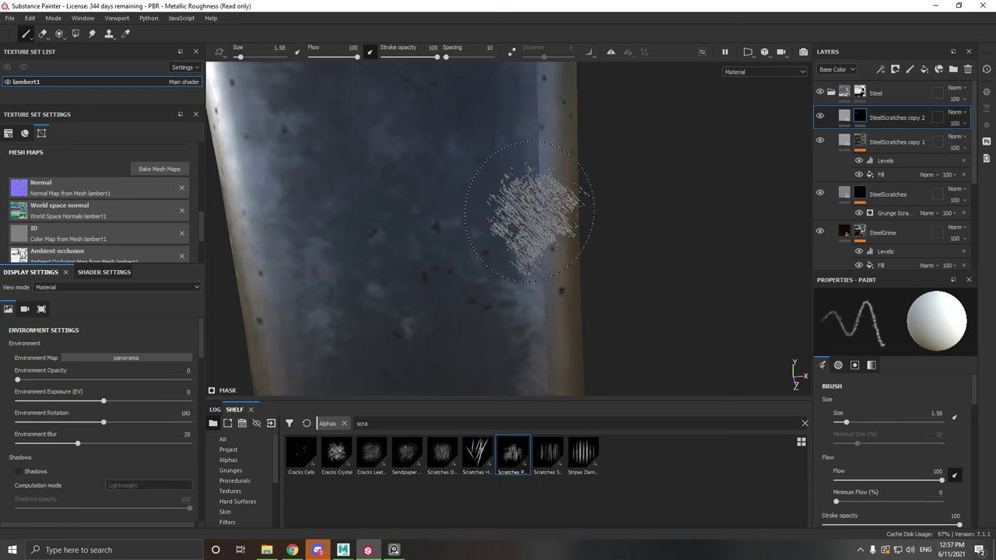
middle_click_drag(609, 289, 626, 384, "alt")
scroll(571, 166, "down", 3)
left_click_drag(571, 168, 559, 141, "alt")
middle_click_drag(573, 149, 544, 271, "alt")
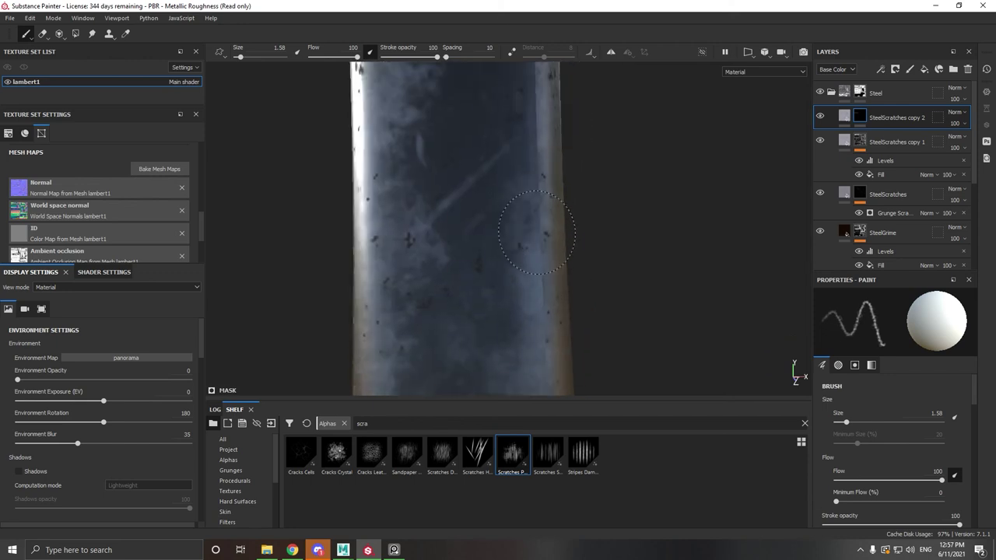
middle_click_drag(554, 115, 541, 233, "alt")
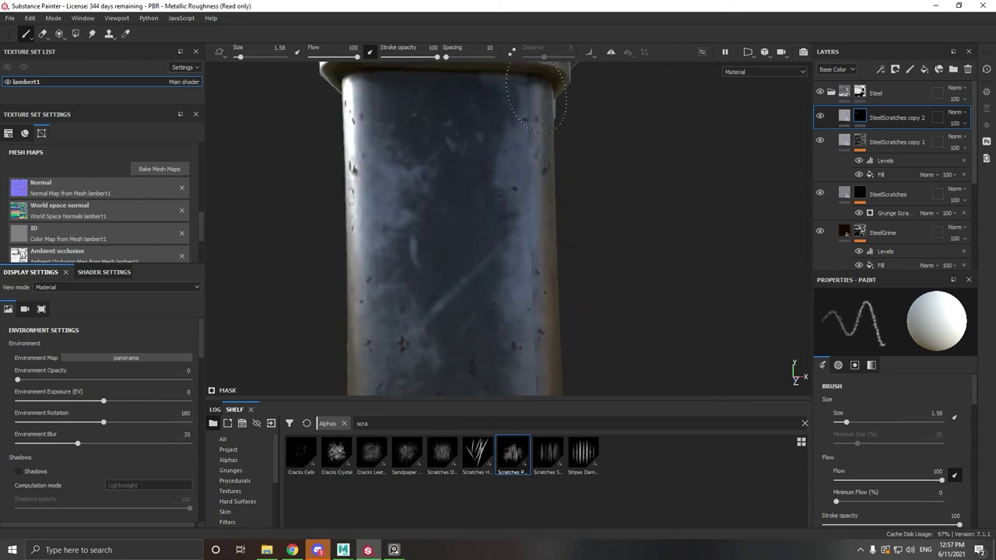
Soften the new wear near the upper end of the magazine's rear face with the eraser at size 1.13.
left_click(43, 33)
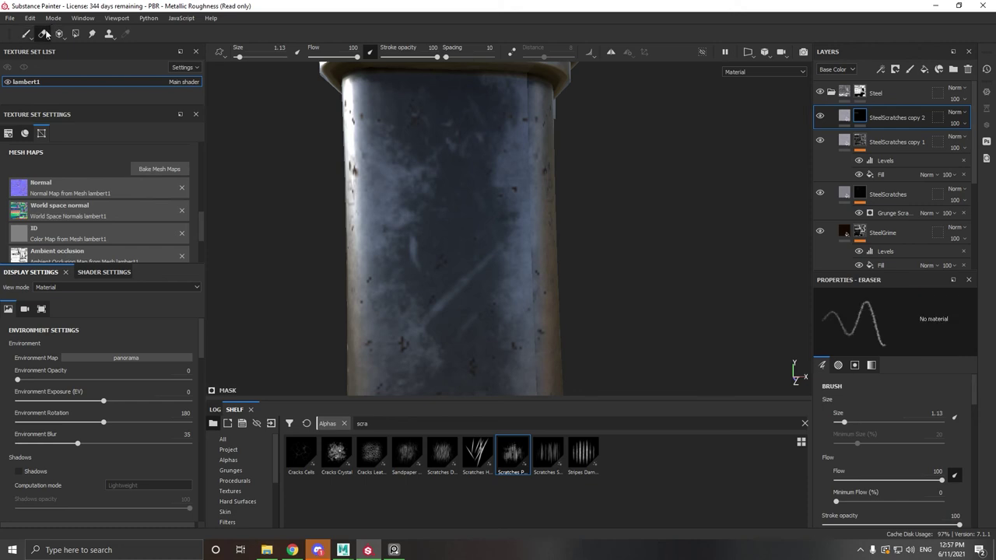
scroll(436, 311, "up", 2)
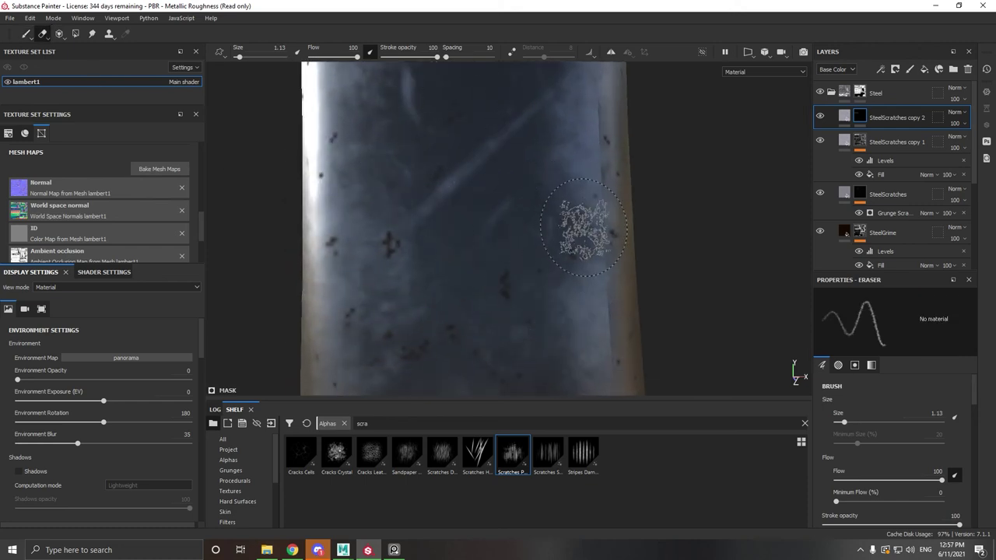
right_click_drag(584, 227, 475, 273, "alt")
left_click_drag(475, 273, 704, 284, "alt")
right_click_drag(441, 272, 369, 305, "alt")
left_click_drag(369, 306, 569, 224, "alt")
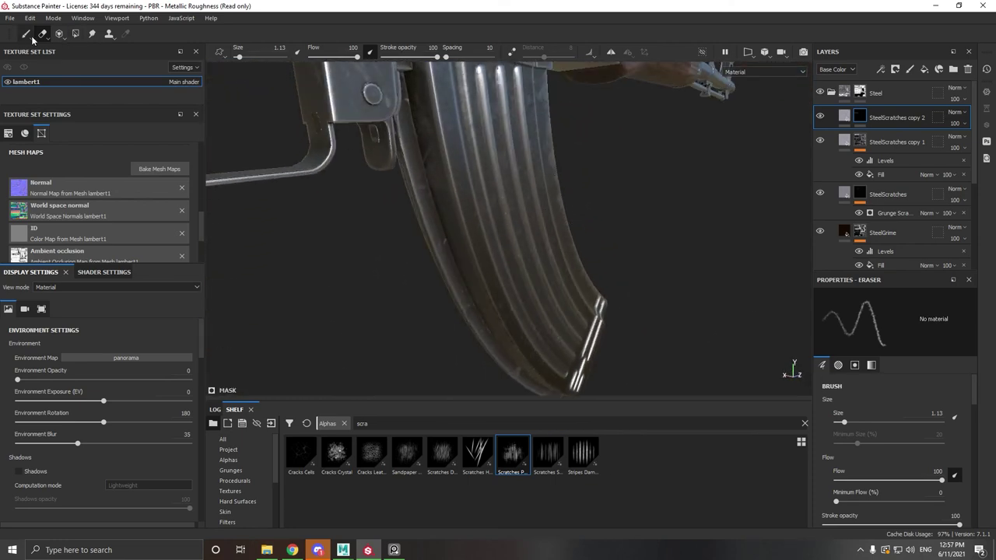
Examine the wear along the magazine's edges and side in the reference photo and compare it with the model.
left_click(29, 36)
right_click_drag(354, 253, 405, 235, "alt")
middle_click_drag(405, 236, 374, 180, "alt")
mouse_move(374, 180)
left_mouse_down("alt")
mouse_move(423, 234)
mouse_move(424, 310)
left_mouse_up("alt")
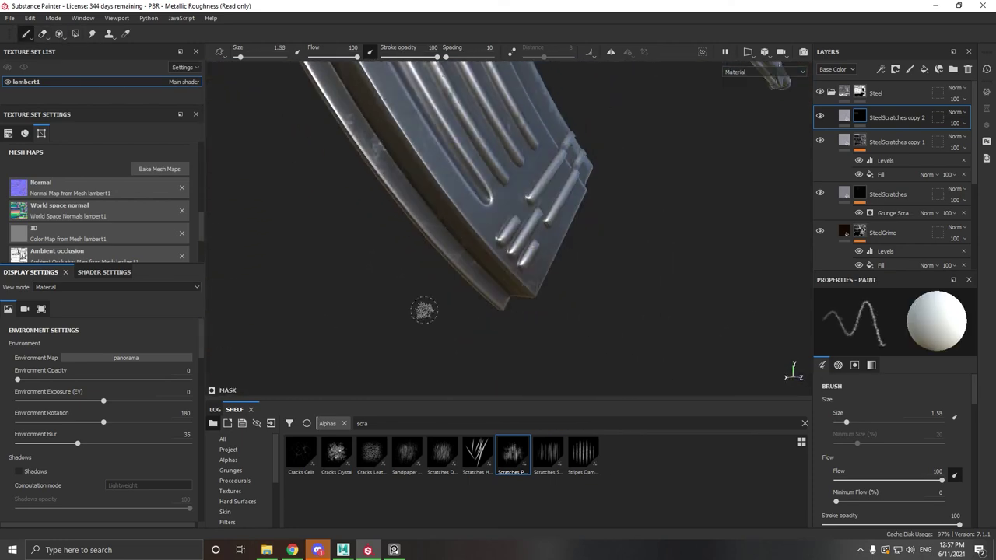
left_click(392, 556)
scroll(347, 294, "down", 3)
middle_click_drag(125, 208, 839, 364)
scroll(502, 345, "up", 7)
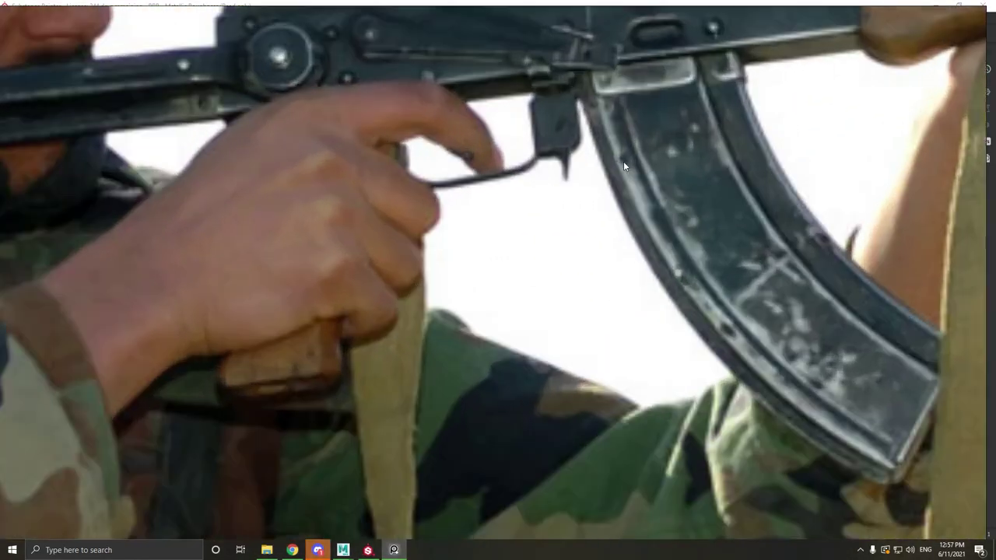
left_click(369, 550)
Paint wear along the lower side edge of the magazine beside the ribs with the "Scratches P..." alpha at size 1.58.
mouse_move(467, 249)
left_mouse_down("alt")
mouse_move(489, 278)
mouse_move(502, 362)
mouse_move(540, 338)
mouse_move(507, 382)
left_mouse_up("alt")
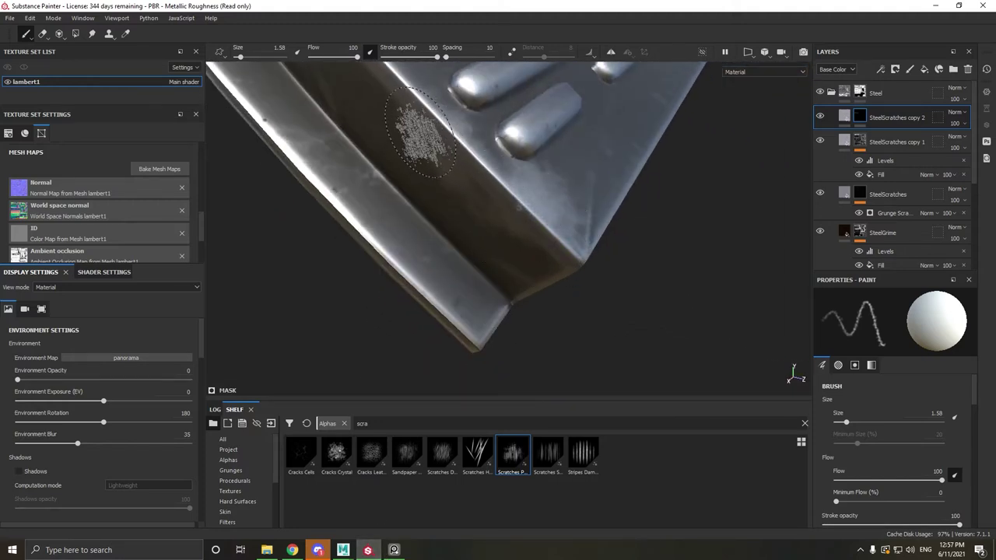
middle_click_drag(420, 132, 525, 292, "alt")
middle_click_drag(413, 173, 507, 289, "alt")
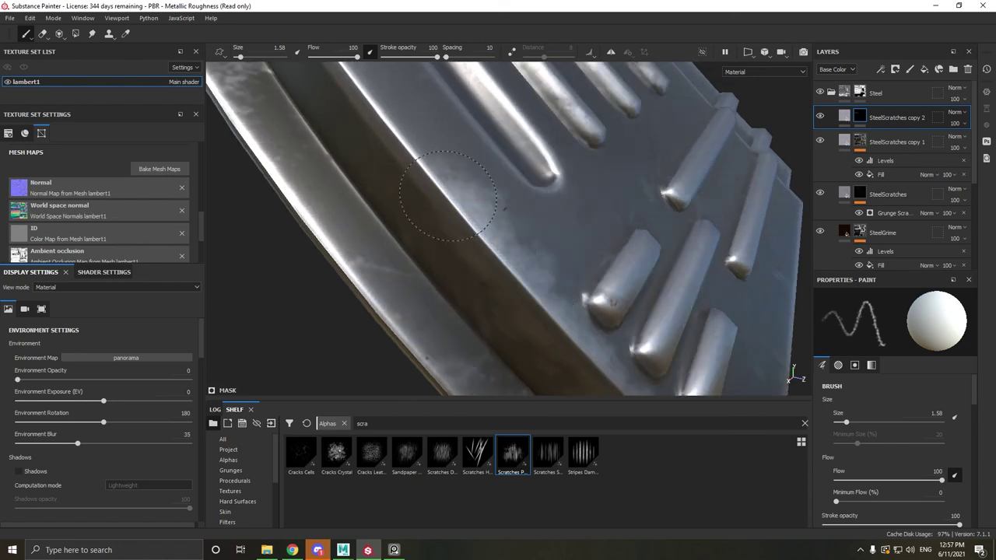
left_click_drag(449, 196, 472, 205, "alt")
left_click_drag(412, 184, 362, 206, "alt")
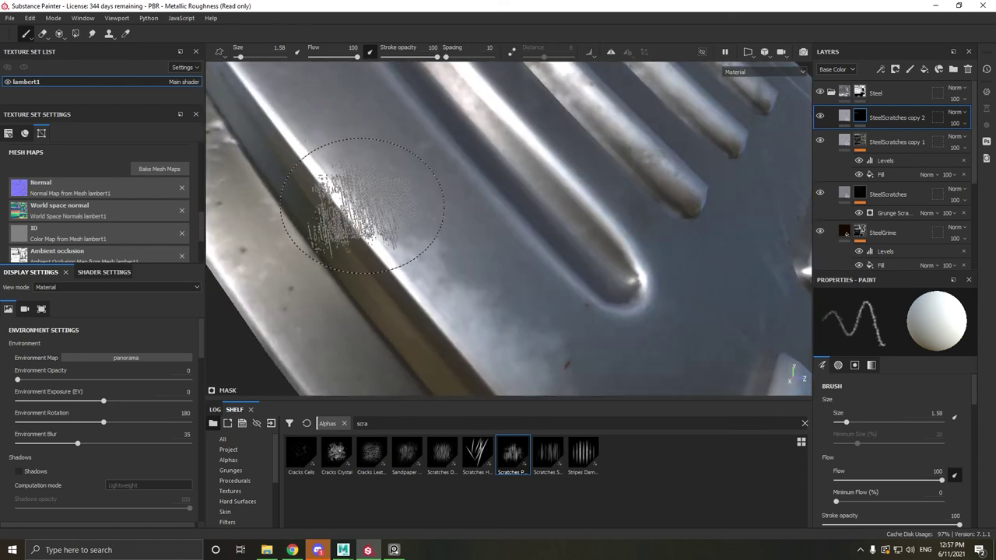
middle_click_drag(363, 206, 530, 278, "alt")
right_click_drag(529, 278, 444, 272, "alt")
left_click_drag(444, 272, 509, 295, "alt")
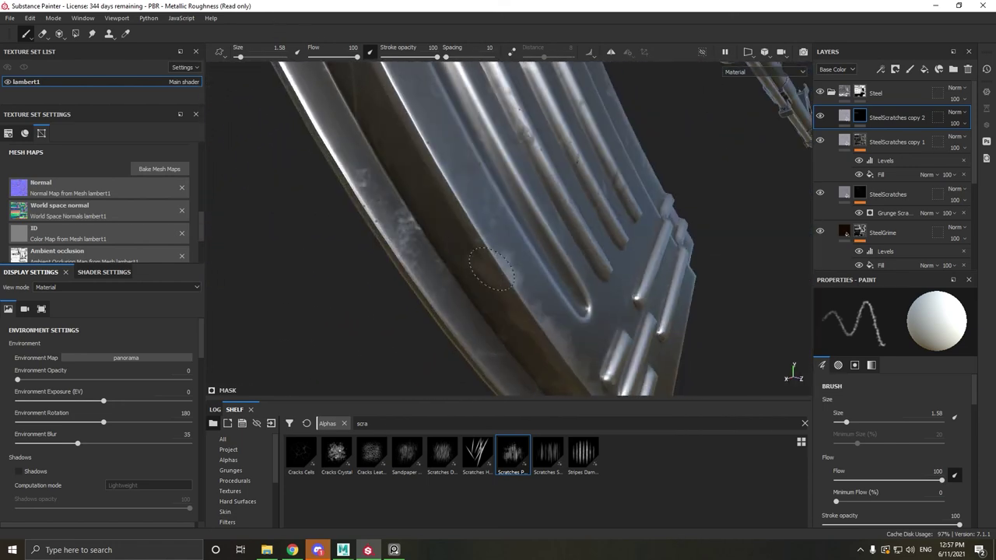
left_click_drag(463, 204, 547, 339, "alt")
mouse_move(484, 253)
left_mouse_down("alt")
mouse_move(538, 381)
mouse_move(522, 335)
left_mouse_up("alt")
Erase excess wear along the magazine's side edge with the eraser at size 1.13.
key("e")
left_click_drag(469, 252, 502, 300, "alt")
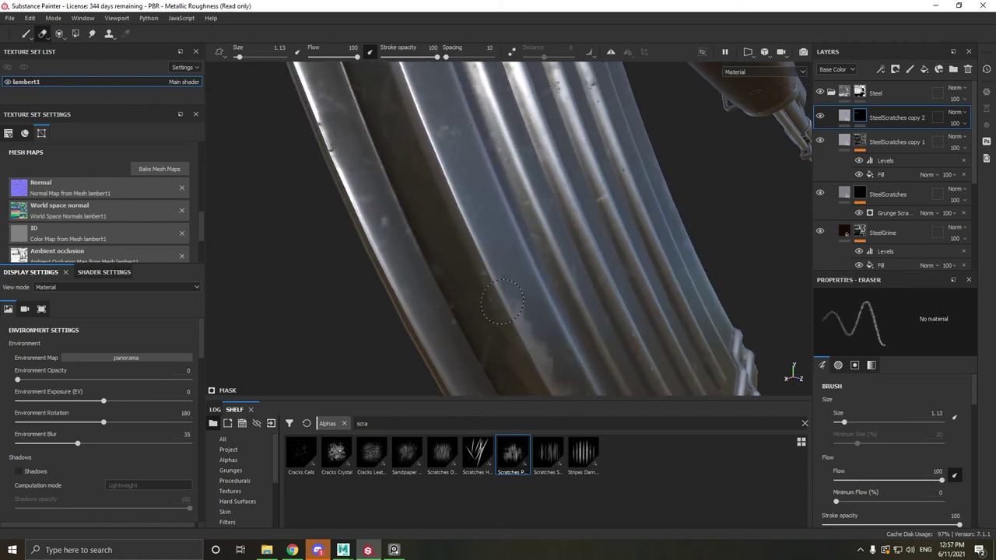
left_click(28, 35)
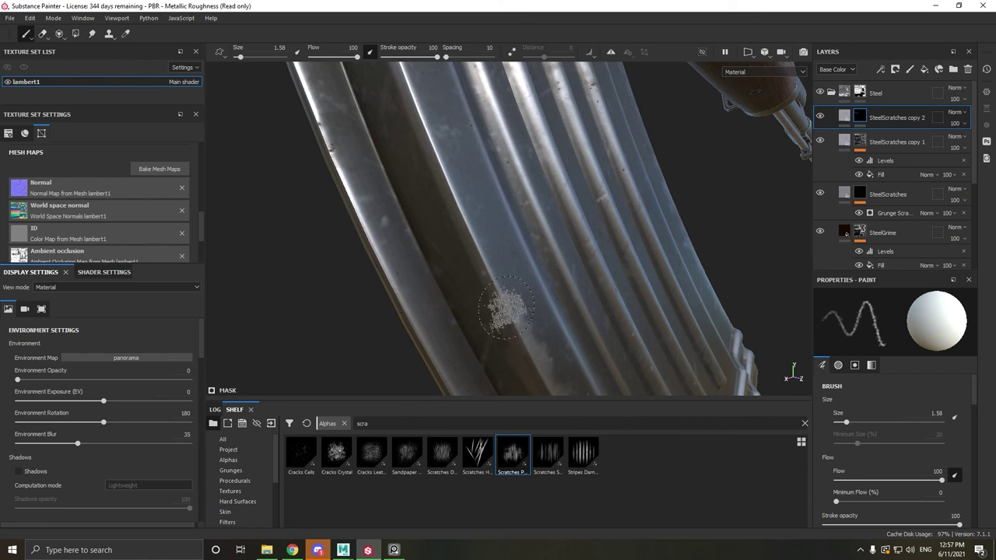
Continue the scratch wear up the magazine's side edge to the receiver with the brush at size 1.58.
left_click_drag(481, 263, 493, 293, "alt")
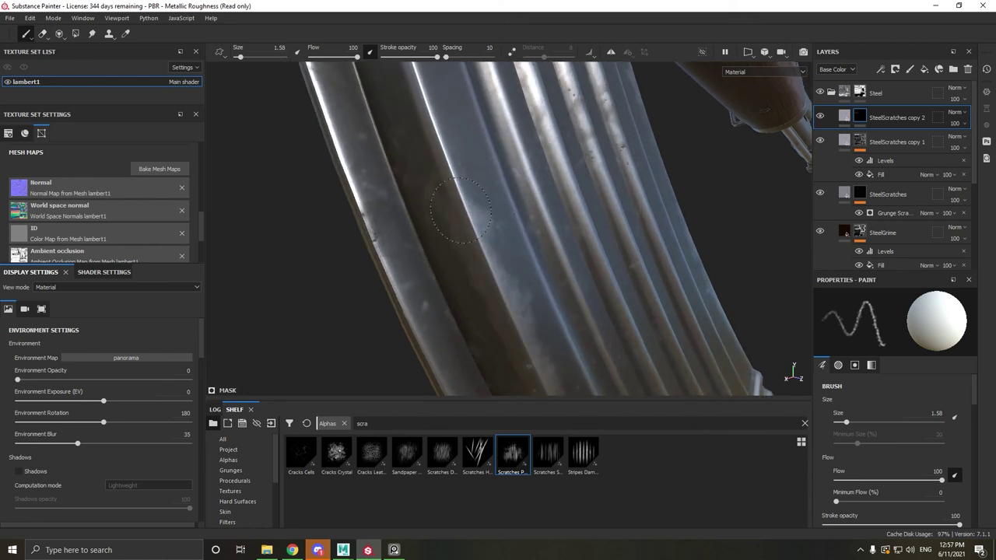
left_click_drag(460, 211, 532, 358, "alt")
left_click_drag(487, 259, 516, 359, "alt")
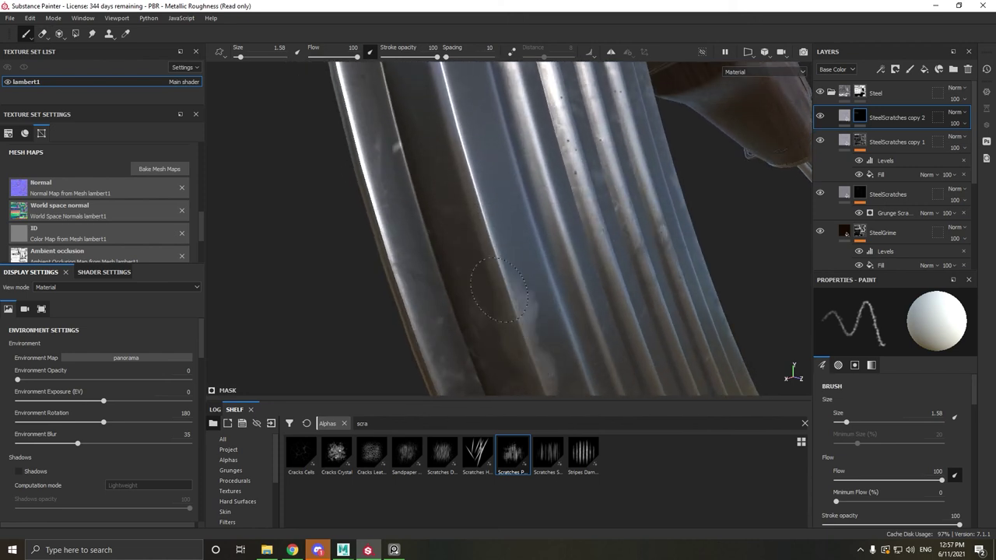
left_click_drag(477, 216, 508, 315, "alt")
left_click_drag(483, 225, 521, 358, "alt")
left_click_drag(484, 136, 485, 177, "alt")
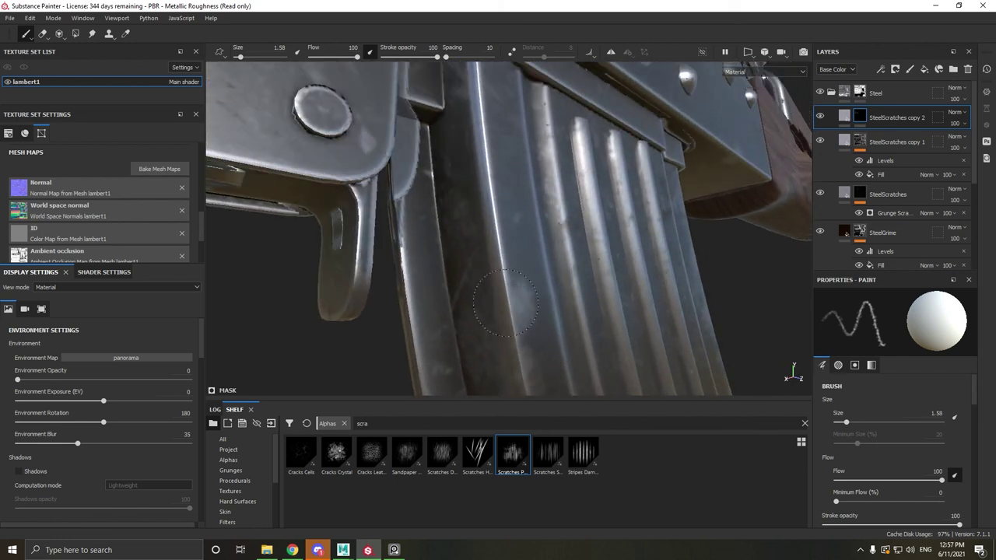
left_click_drag(494, 113, 527, 331)
Compare the painted edge wear on the whole magazine with the wear pattern in the reference photo.
scroll(511, 327, "down", 5)
middle_click_drag(537, 319, 449, 193, "alt")
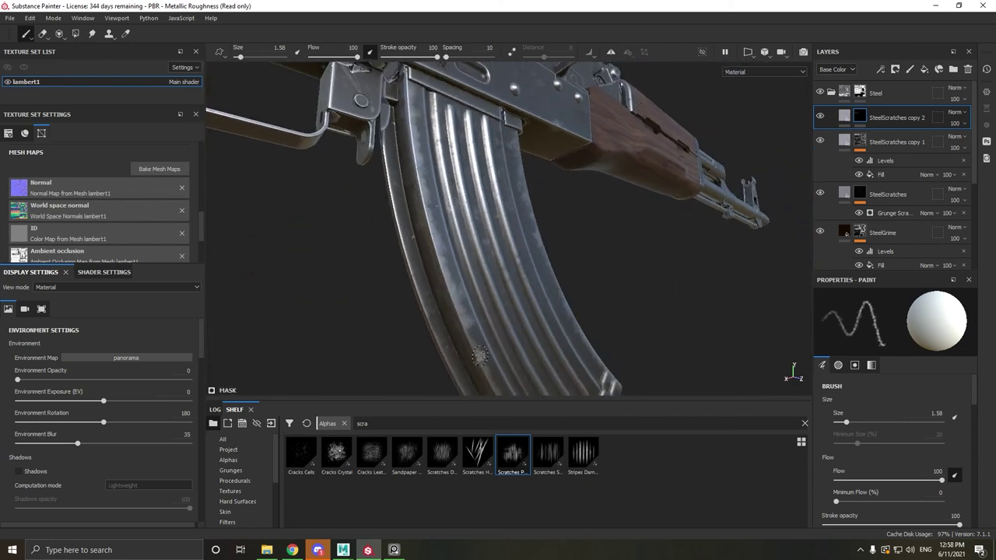
left_click_drag(481, 355, 436, 325, "alt")
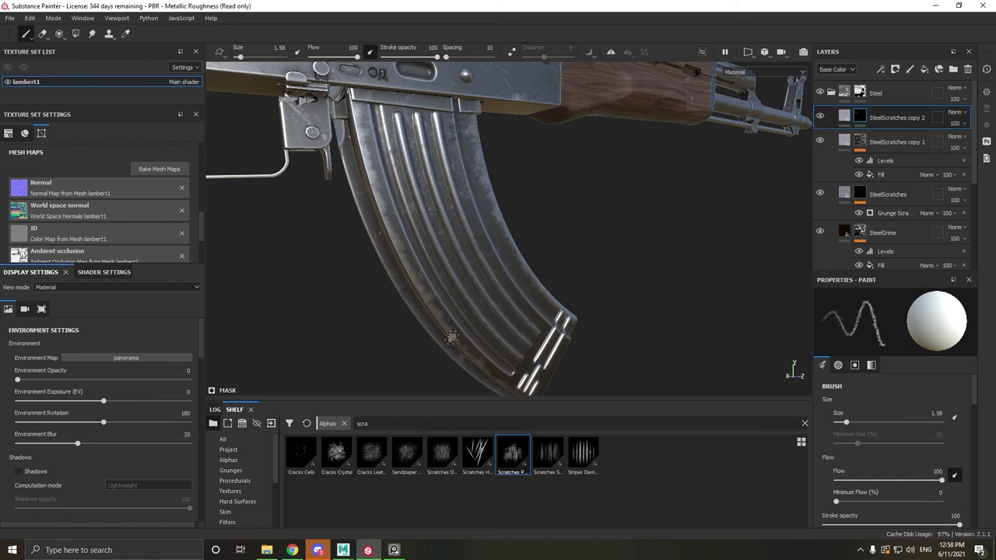
left_click_drag(520, 381, 463, 333, "alt")
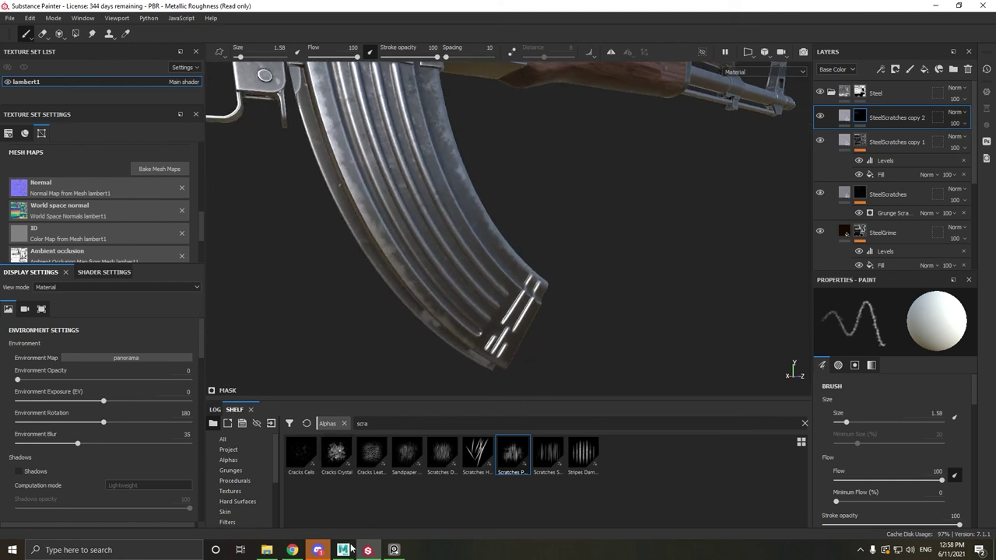
left_click(393, 550)
middle_click_drag(782, 406, 598, 437)
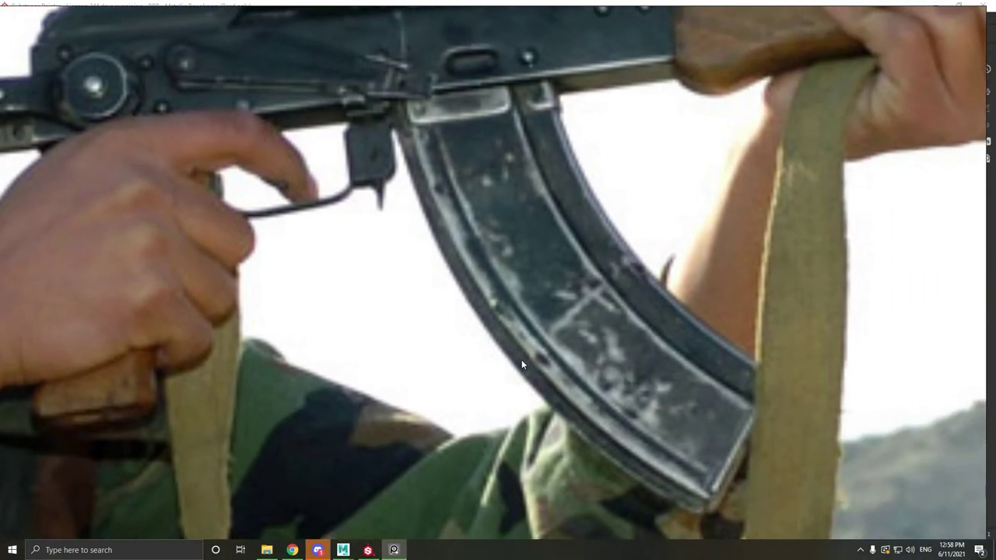
left_click(367, 551)
left_click_drag(439, 278, 522, 295, "alt")
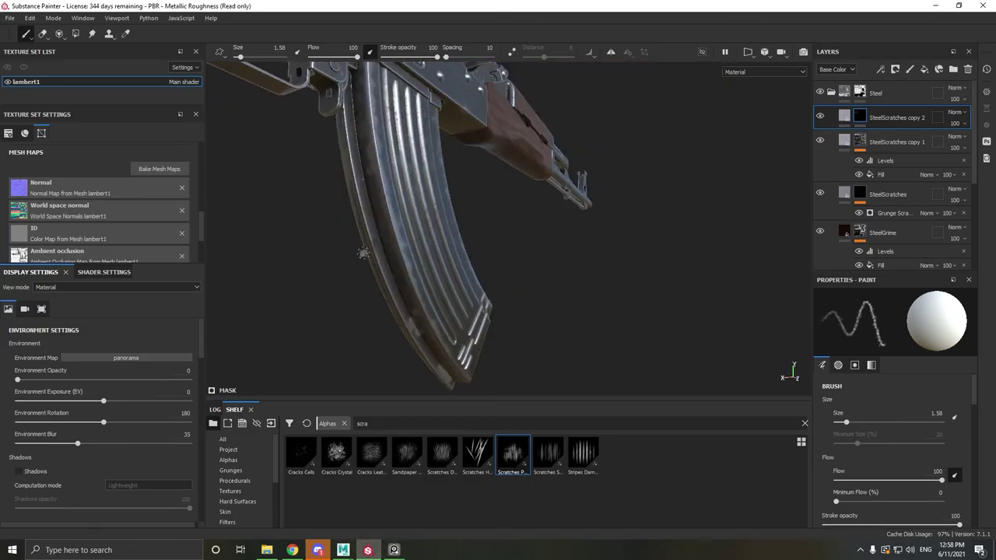
right_click_drag(498, 311, 357, 538, "alt")
left_click(394, 550)
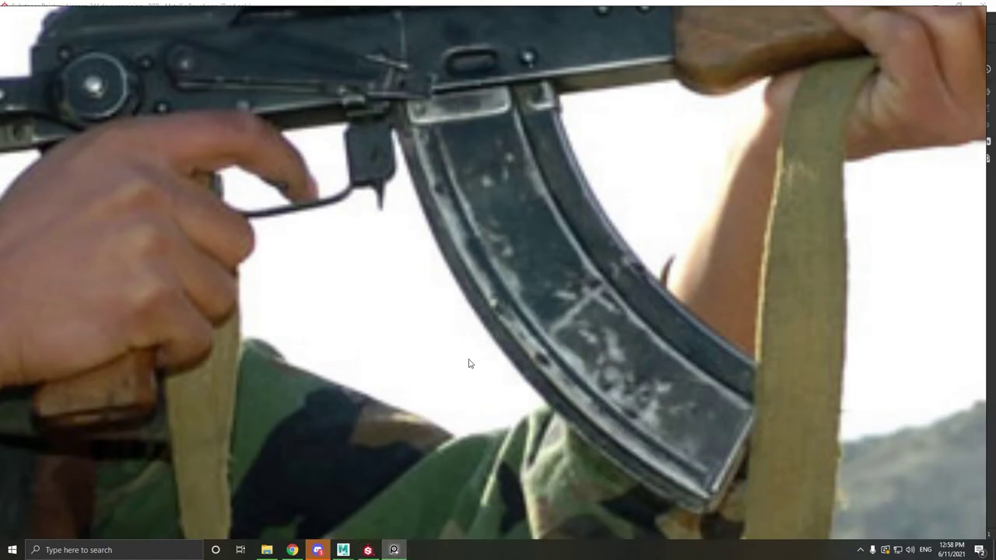
left_click(367, 551)
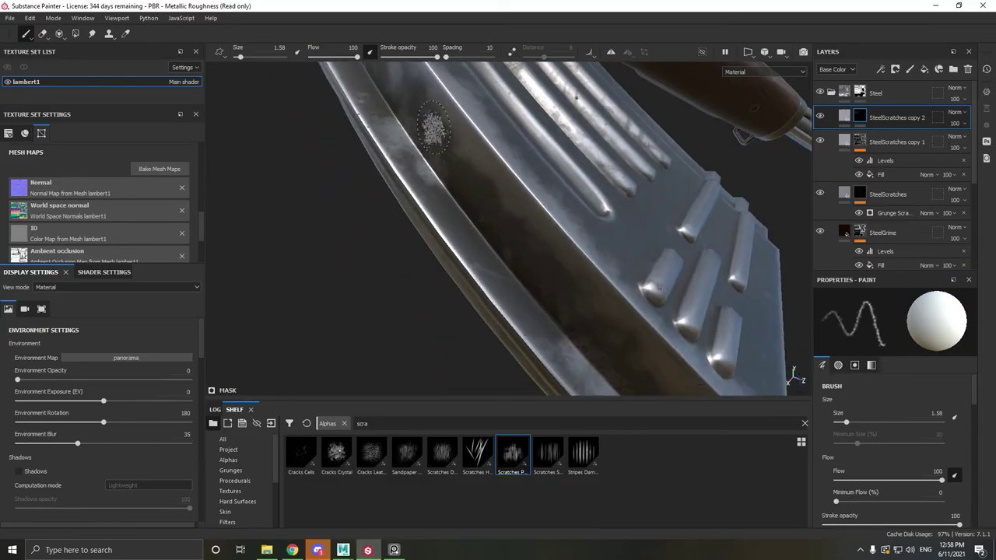
Paint scratch wear along the lower part of the magazine's rear spine with the "Scratches P..." alpha at size 1.58.
left_click_drag(527, 309, 416, 185)
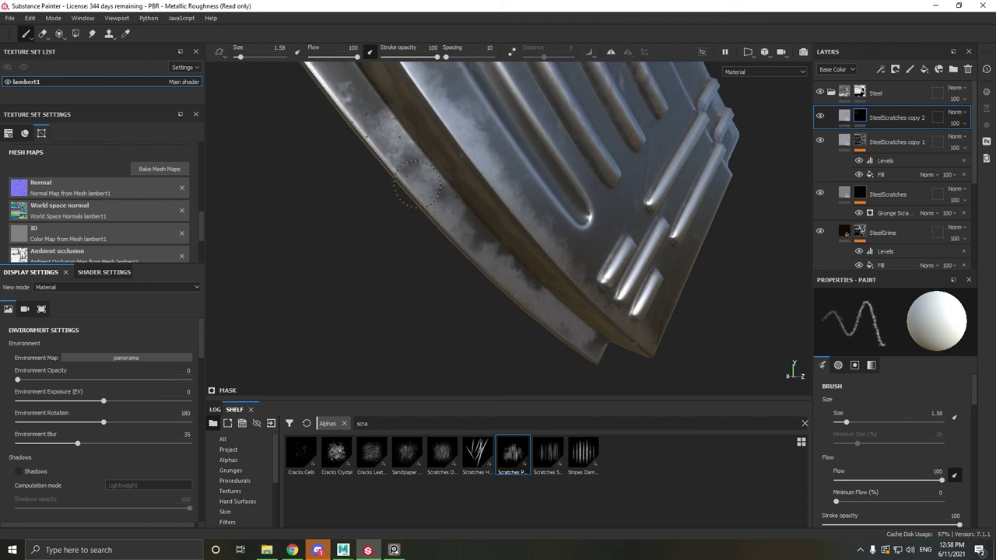
left_click_drag(369, 147, 345, 111)
mouse_move(345, 110)
middle_mouse_down("alt")
mouse_move(445, 257)
mouse_move(467, 262)
middle_mouse_up("alt")
left_click_drag(467, 261, 338, 90)
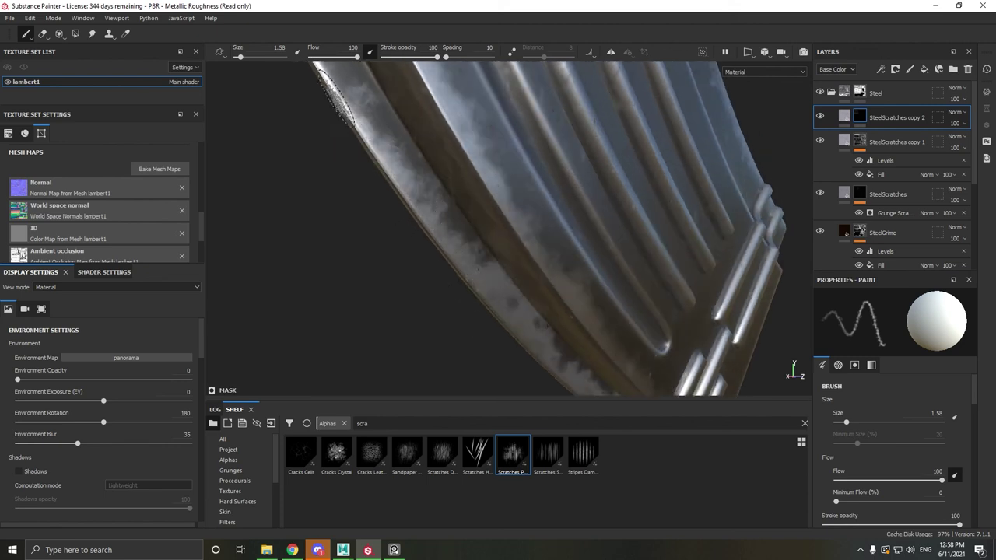
middle_click_drag(338, 90, 496, 335, "alt")
left_click_drag(443, 240, 401, 187)
middle_click_drag(401, 187, 505, 362, "alt")
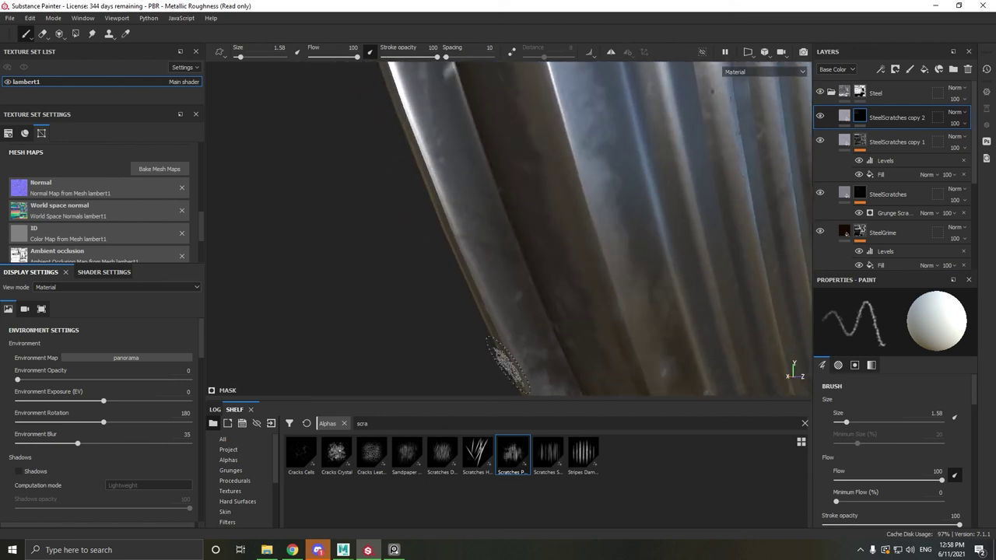
Extend the scratch wear up the magazine's rear spine to the magazine catch at brush size 1.58.
left_click_drag(506, 365, 430, 191)
middle_click_drag(430, 192, 488, 356, "alt")
left_click_drag(507, 371, 430, 185)
middle_click_drag(430, 185, 478, 338, "alt")
scroll(483, 333, "down", 2)
left_click_drag(484, 330, 428, 175)
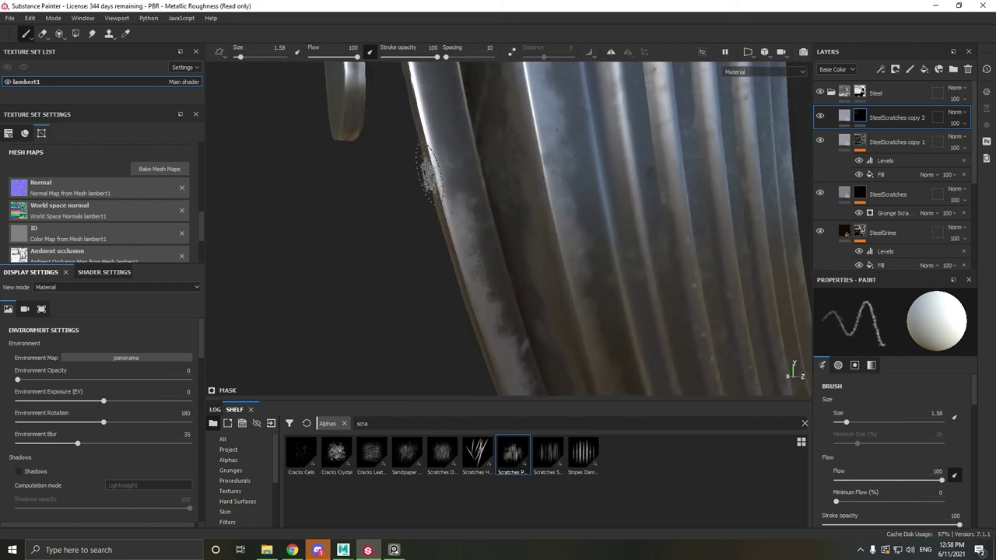
middle_click_drag(429, 175, 492, 359, "alt")
left_click_drag(493, 364, 454, 187)
scroll(458, 177, "down", 7)
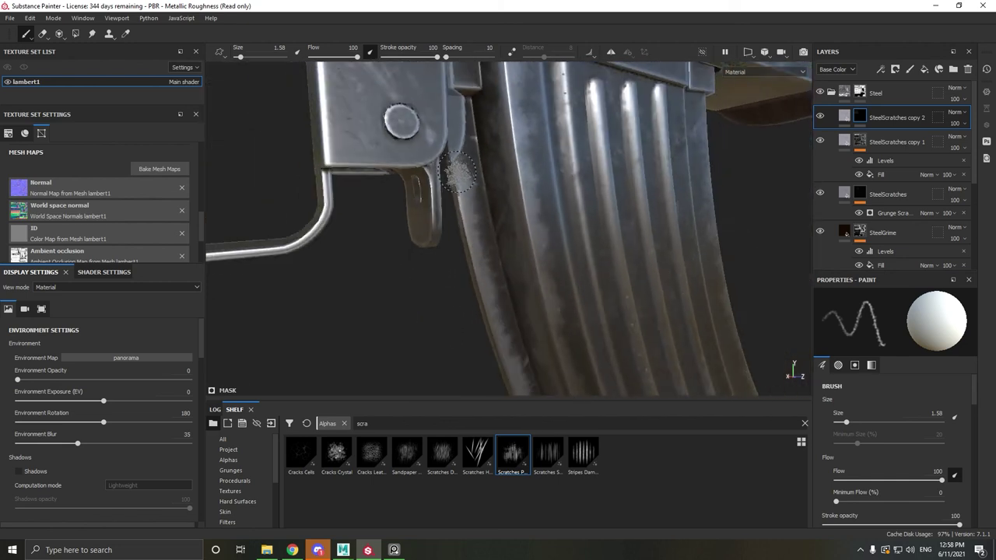
Paint scratch wear on the charging handle's flat grip with the "Scratches P..." alpha at brush size 1.58.
left_click_drag(508, 257, 537, 246, "alt")
scroll(436, 257, "up", 6)
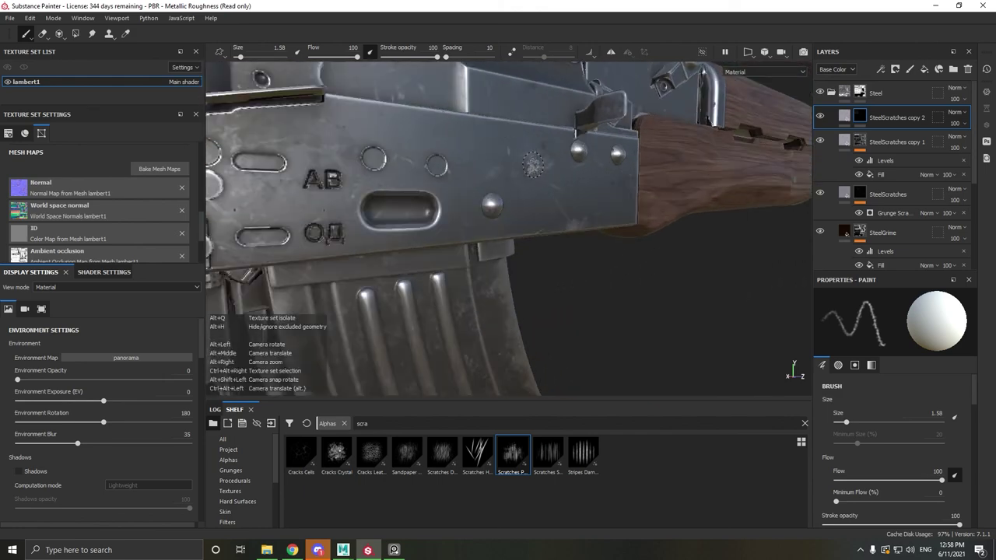
left_click_drag(233, 269, 282, 262, "alt")
scroll(342, 255, "up", 5)
mouse_move(372, 253)
left_mouse_down("alt")
mouse_move(405, 210)
mouse_move(416, 164)
left_mouse_up("alt")
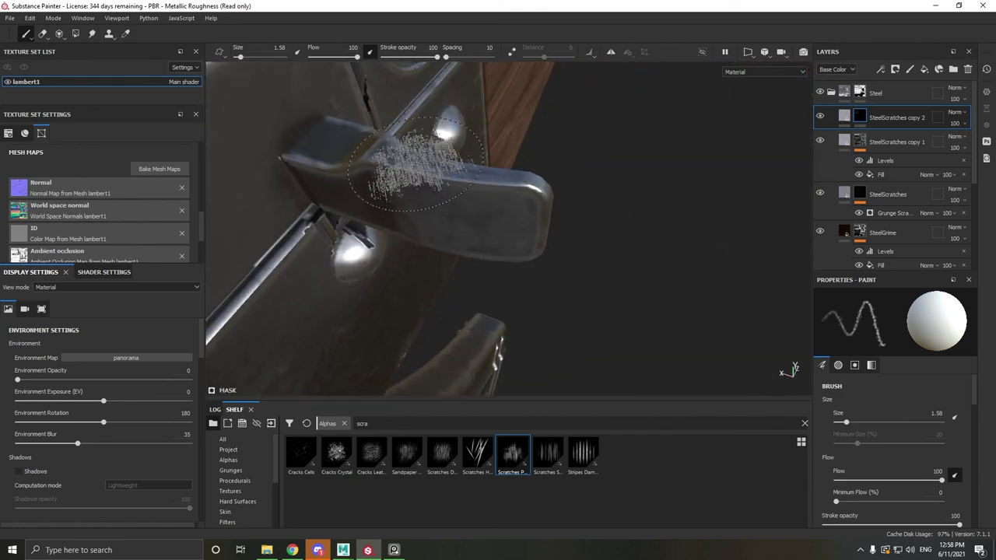
left_click_drag(483, 183, 497, 248, "alt")
left_click_drag(467, 204, 536, 302)
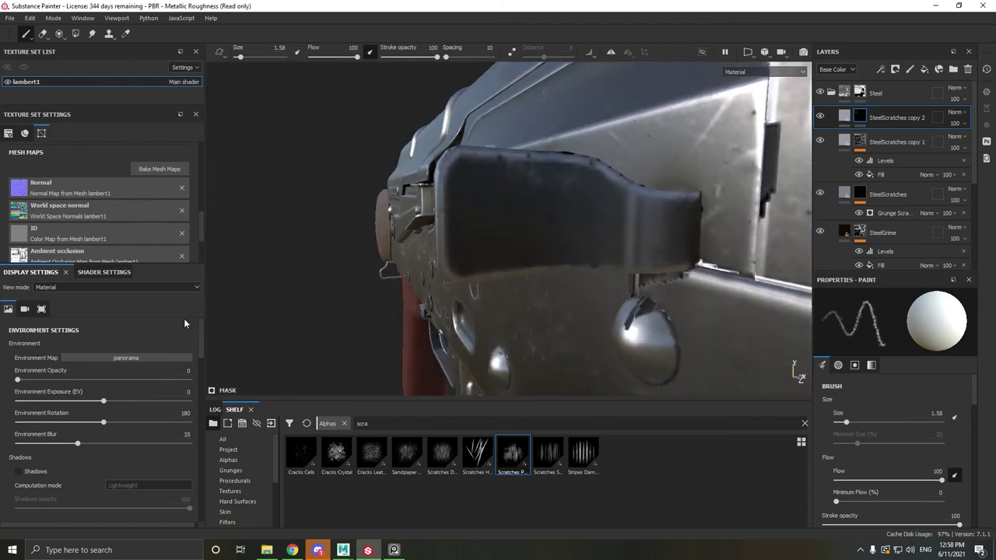
mouse_move(492, 198)
left_mouse_down()
mouse_move(486, 238)
mouse_move(456, 258)
left_mouse_up()
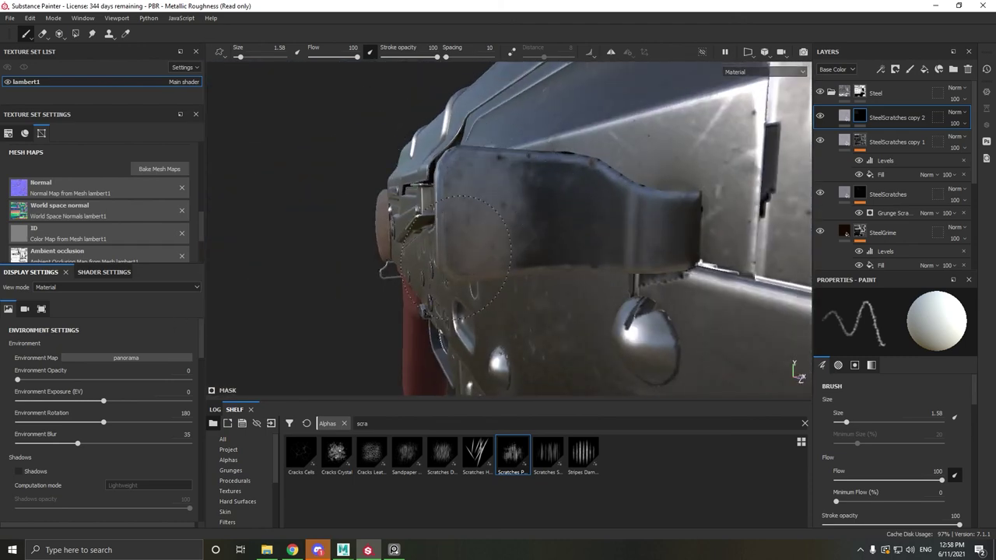
Examine the worn edges of the charging handle in the reference photo of the rifle's receiver side.
left_click(393, 550)
middle_click_drag(817, 263, 600, 304)
scroll(600, 304, "down", 6)
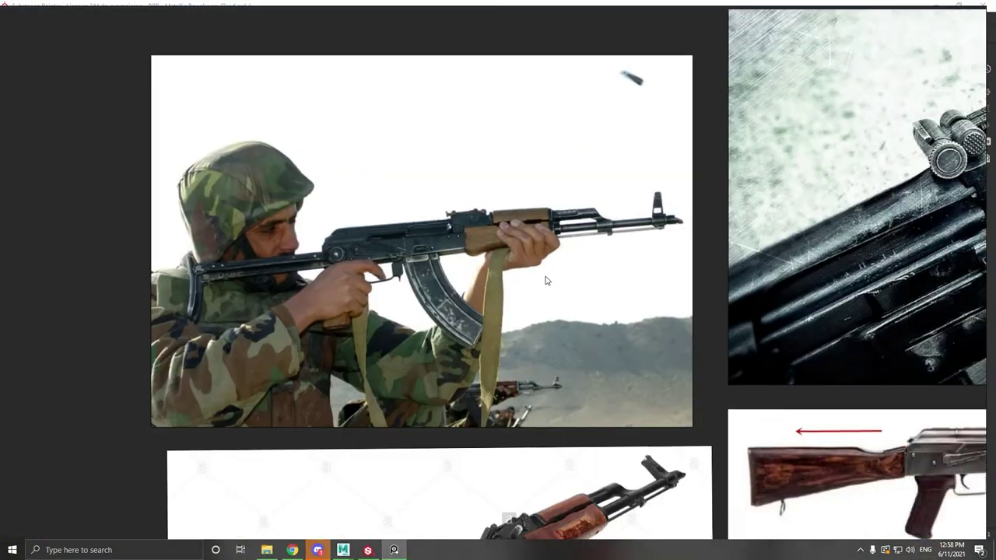
middle_click_drag(934, 308, 425, 378)
middle_click_drag(733, 292, 280, 122)
middle_click_drag(965, 444, 350, 251)
scroll(611, 258, "up", 6)
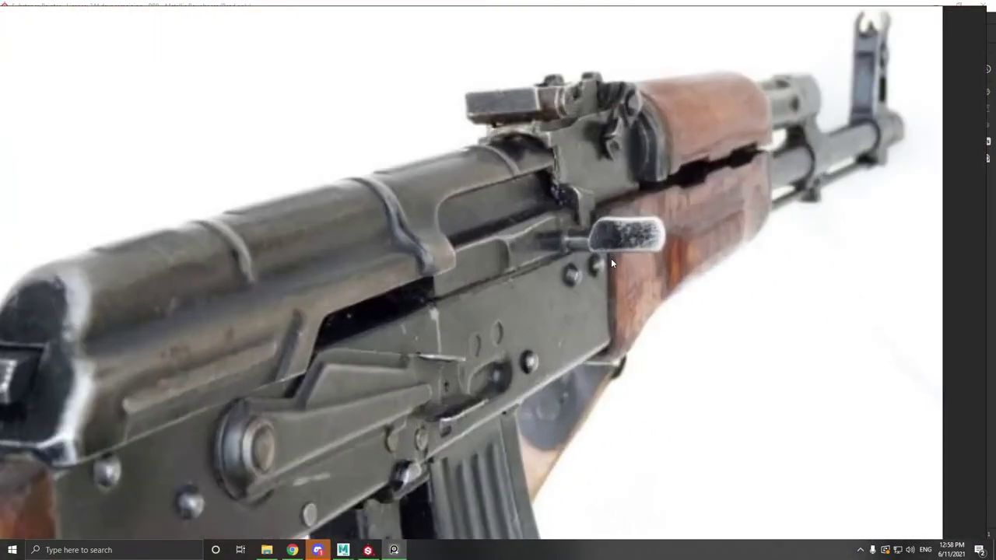
left_click(370, 551)
Add scratch wear to the charging handle's outer end and thin it out with the eraser at size 1.13.
mouse_move(373, 227)
left_mouse_down("alt")
mouse_move(534, 184)
mouse_move(519, 172)
left_mouse_up("alt")
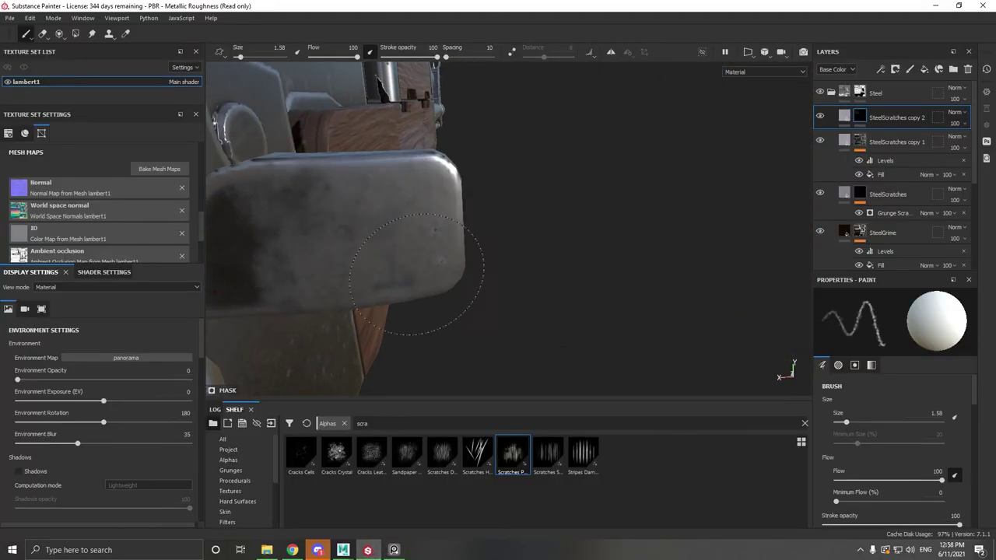
left_click(42, 34)
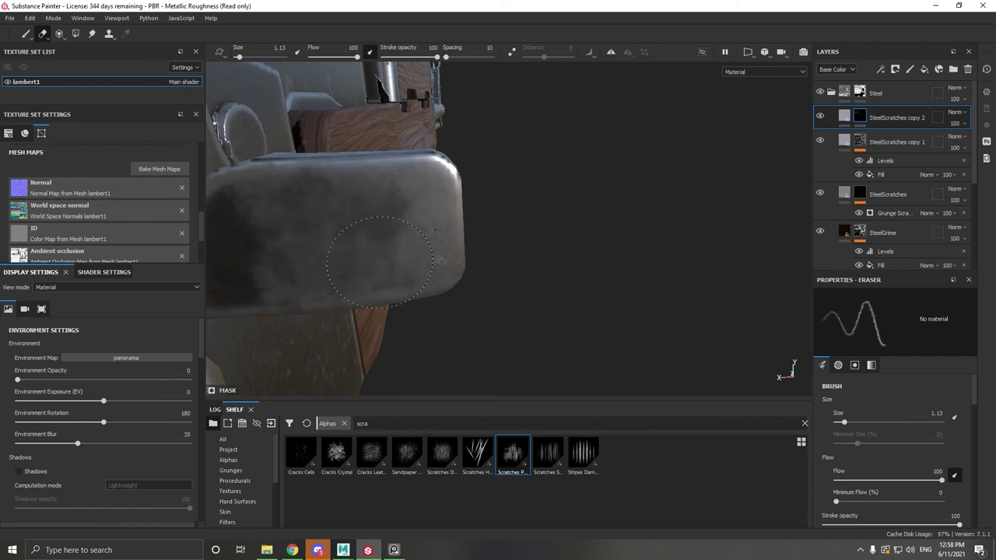
scroll(349, 255, "down", 6)
left_click_drag(536, 293, 381, 282, "alt")
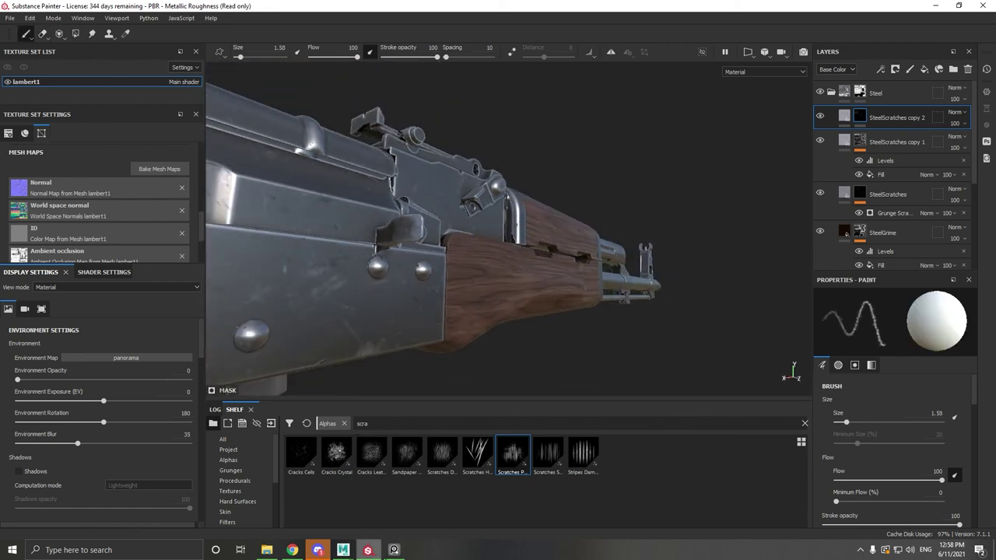
Check the receiver cover's rear in the reference photo and paint matching scratch wear along its rear side edge, reducing the brush to 0.74.
key("alt+Tab")
scroll(411, 239, "down", 4)
middle_click_drag(58, 333, 457, 264)
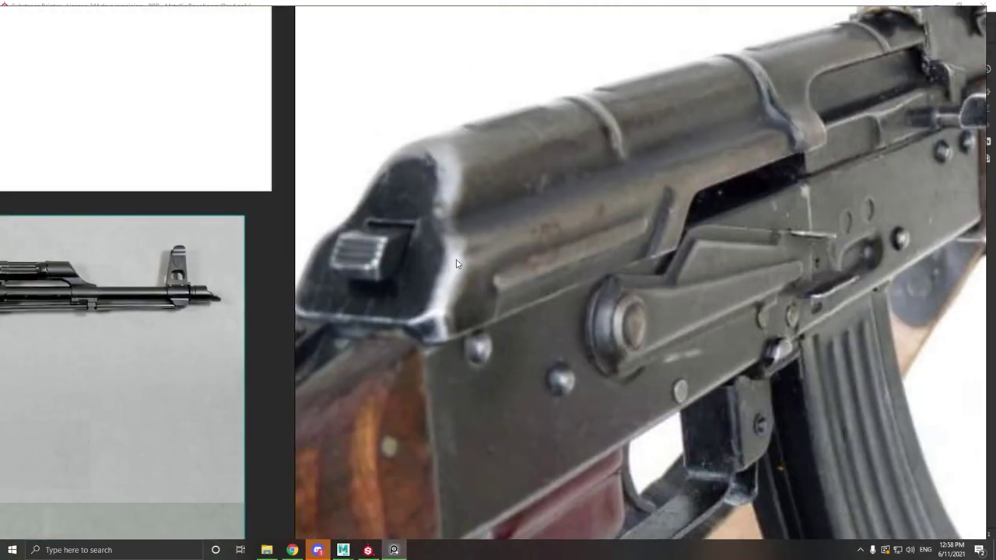
left_click(369, 551)
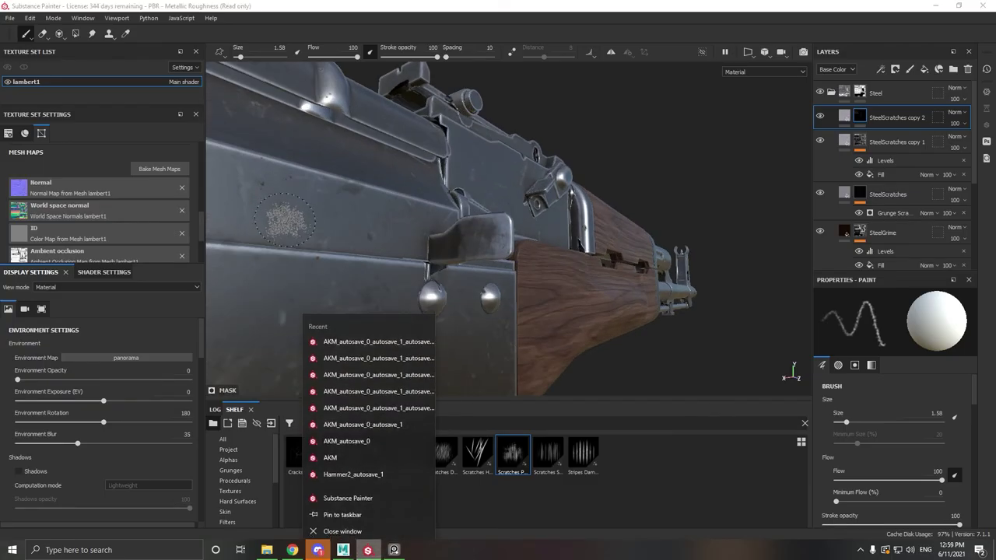
middle_click_drag(271, 241, 630, 234, "alt")
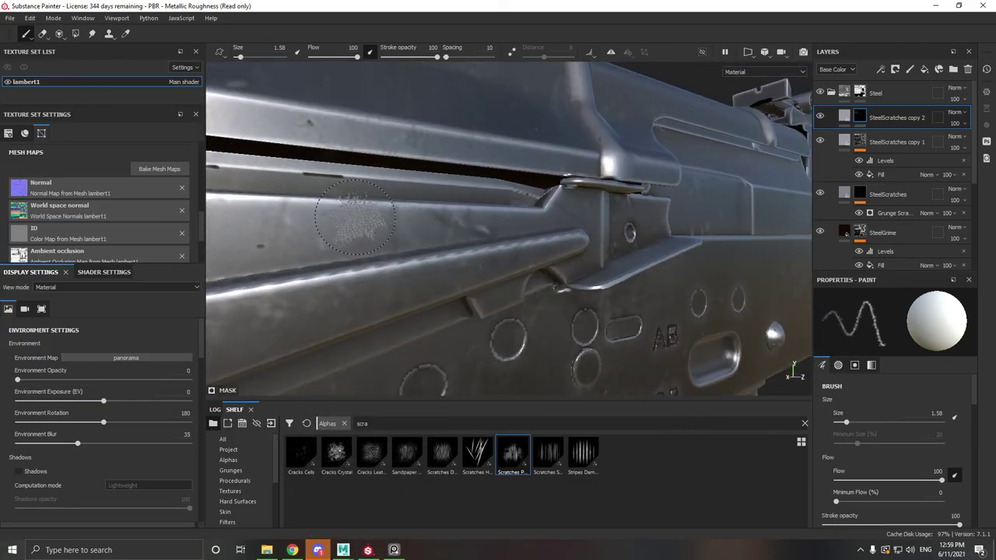
right_click_drag(630, 233, 283, 239, "alt")
mouse_move(283, 239)
left_mouse_down("alt")
mouse_move(721, 166)
mouse_move(383, 206)
mouse_move(473, 311)
left_mouse_up("alt")
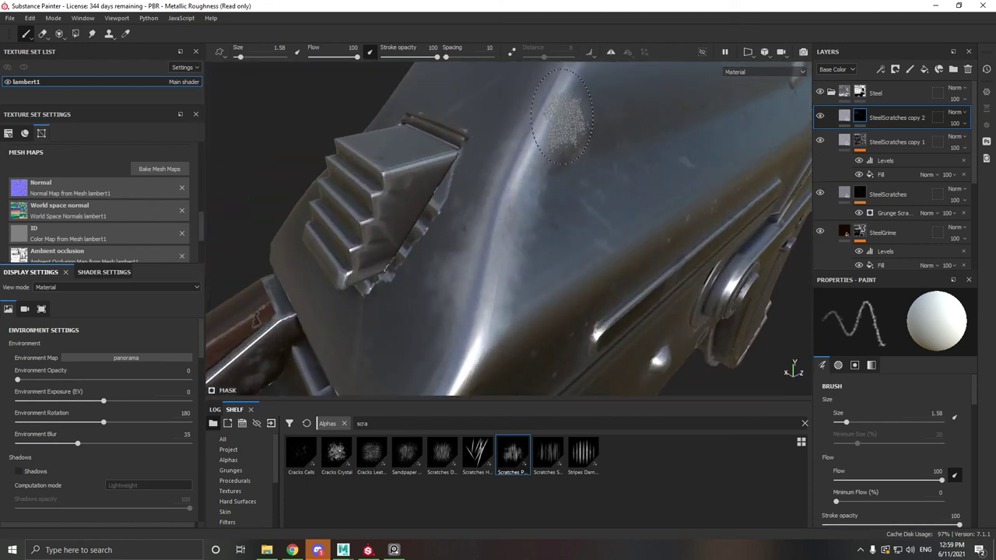
left_click_drag(562, 117, 527, 277, "alt")
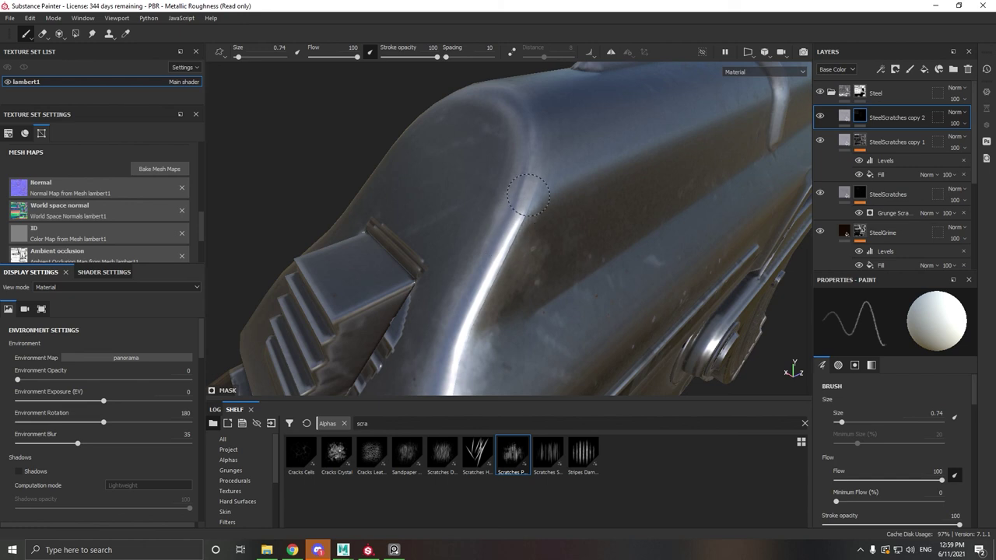
left_click_drag(531, 137, 597, 199, "alt")
left_click_drag(540, 265, 503, 204, "alt")
Paint scratch wear along the opposite side edge and lower edge of the receiver cover's rear face at brush size 0.74.
left_click_drag(524, 300, 488, 169, "alt")
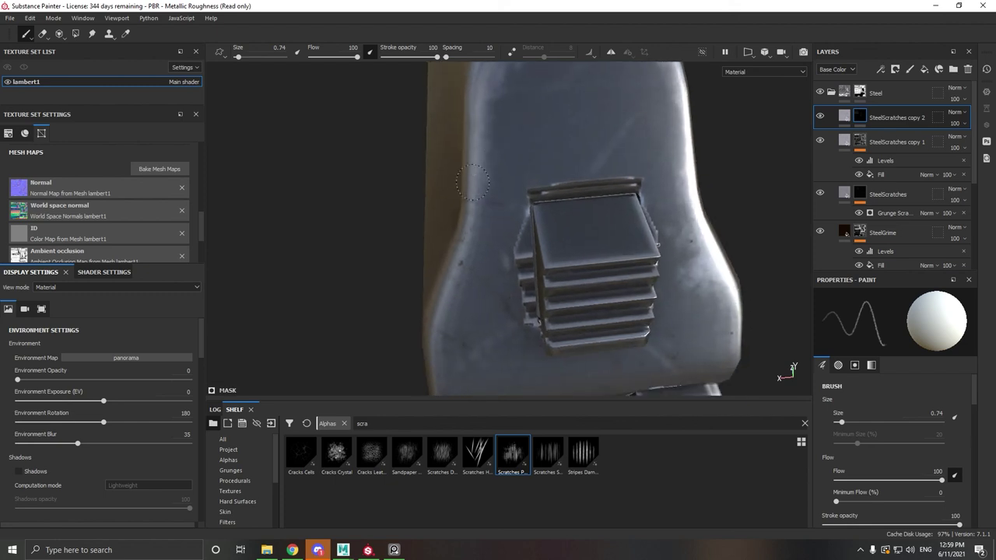
left_click_drag(457, 253, 510, 208, "alt")
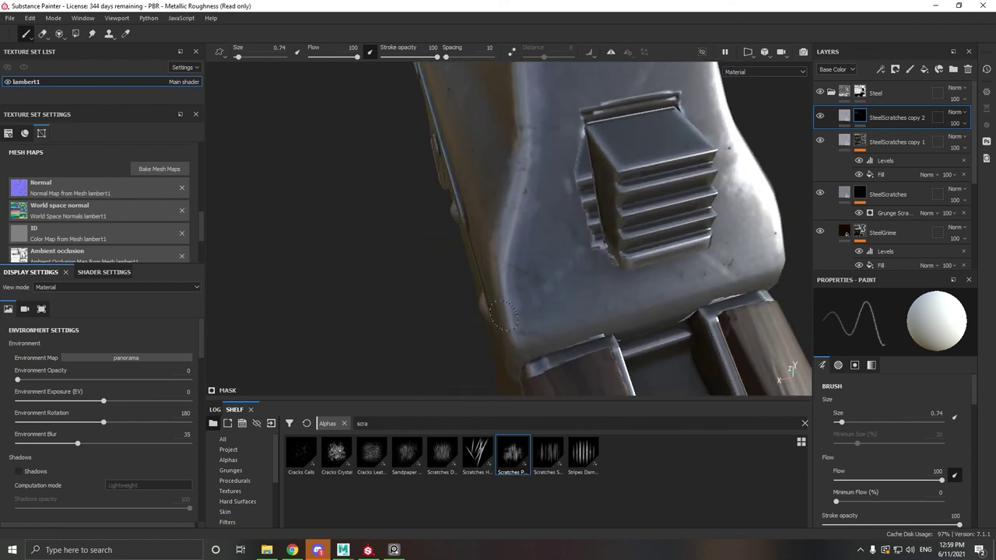
left_click_drag(538, 336, 449, 242, "alt")
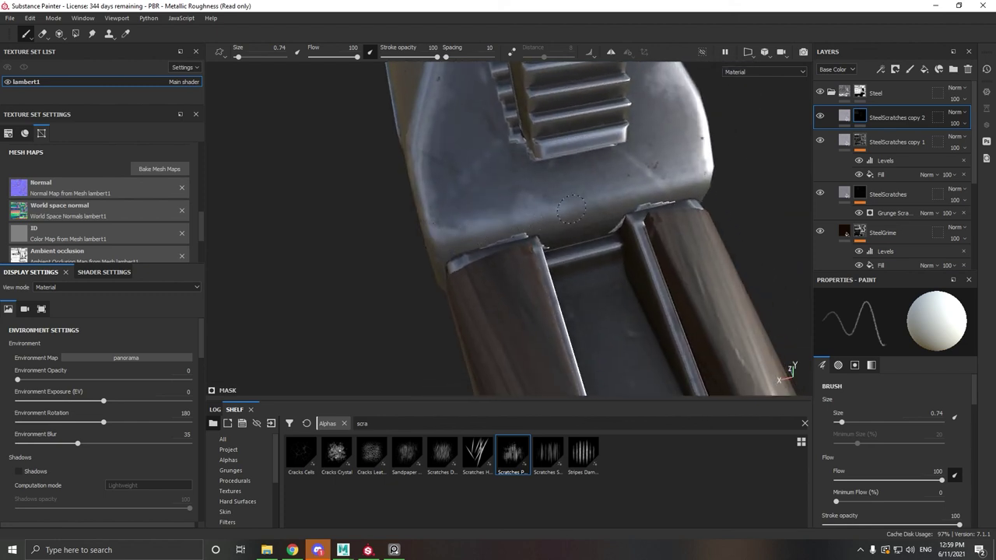
Build up scratch wear around the receiver cover's lower rear corner and adjoining side surface at brush size 0.74.
mouse_move(699, 179)
left_mouse_down("alt")
mouse_move(592, 187)
mouse_move(418, 147)
left_mouse_up("alt")
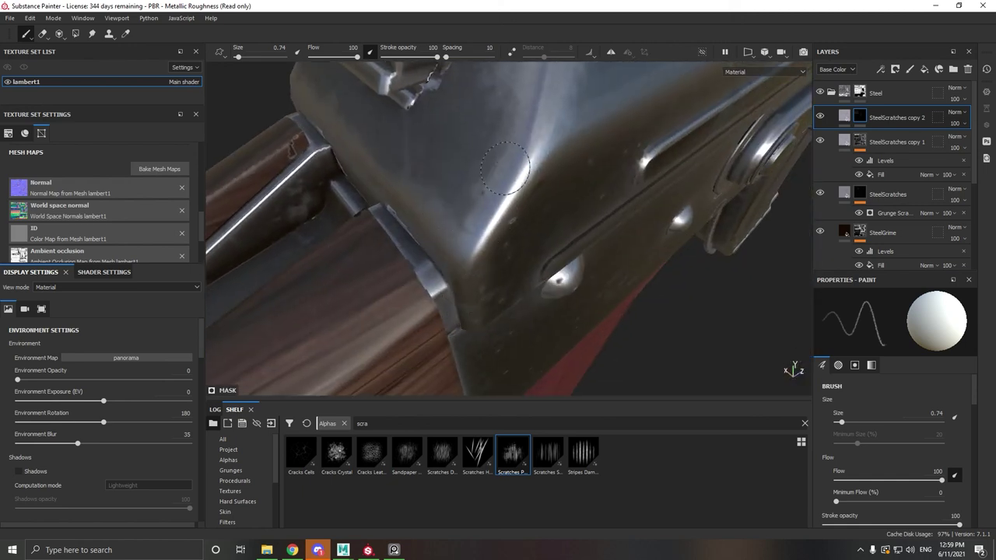
left_click_drag(506, 168, 467, 273, "alt")
left_click_drag(485, 155, 523, 212, "alt")
scroll(490, 206, "up", 5)
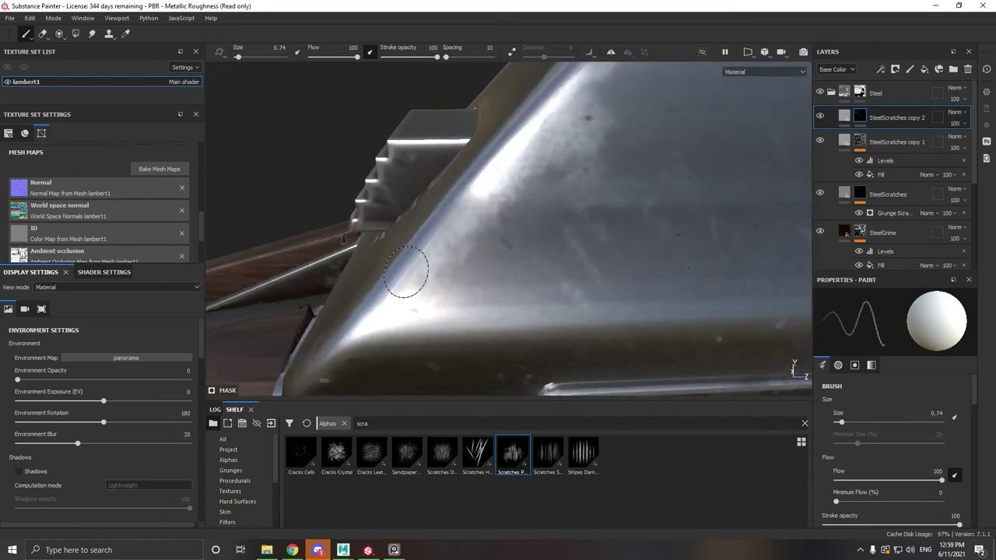
scroll(424, 282, "down", 5)
Compare the wear on the whole rifle with the receiver cover and its ribs in the reference photo.
left_click_drag(436, 269, 400, 419, "alt")
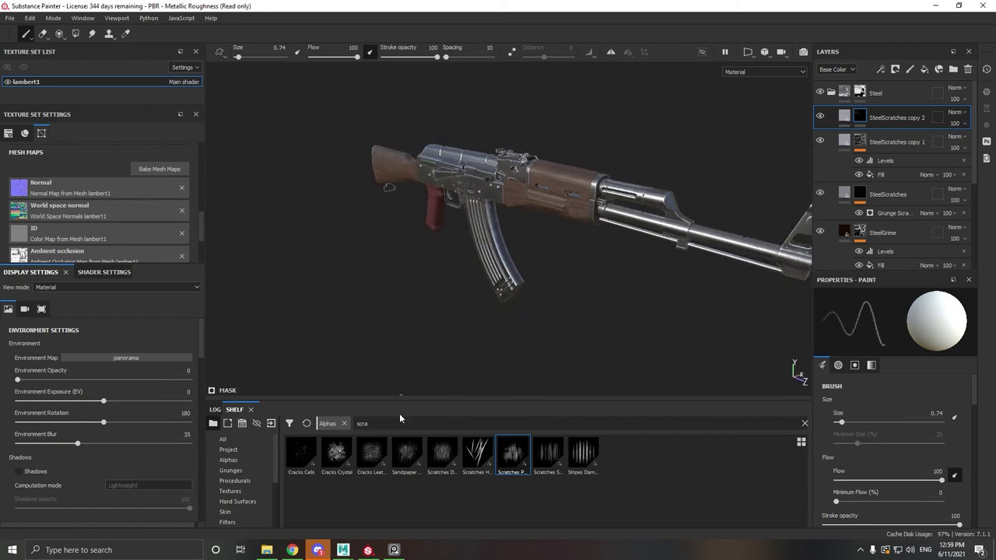
left_click(396, 553)
scroll(627, 253, "down", 5)
middle_click_drag(629, 277, 511, 274)
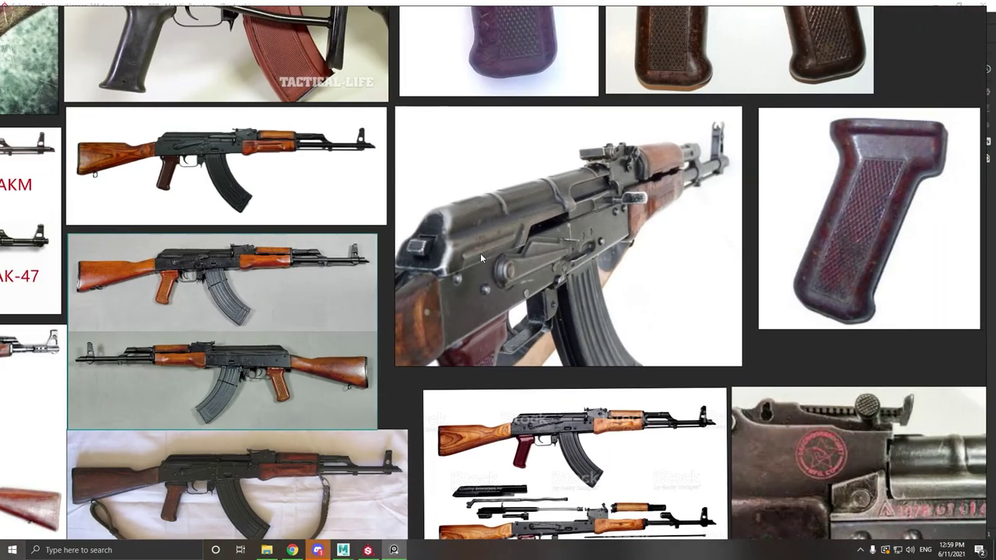
scroll(548, 326, "up", 4)
scroll(546, 292, "up", 2)
middle_click_drag(628, 165, 453, 332)
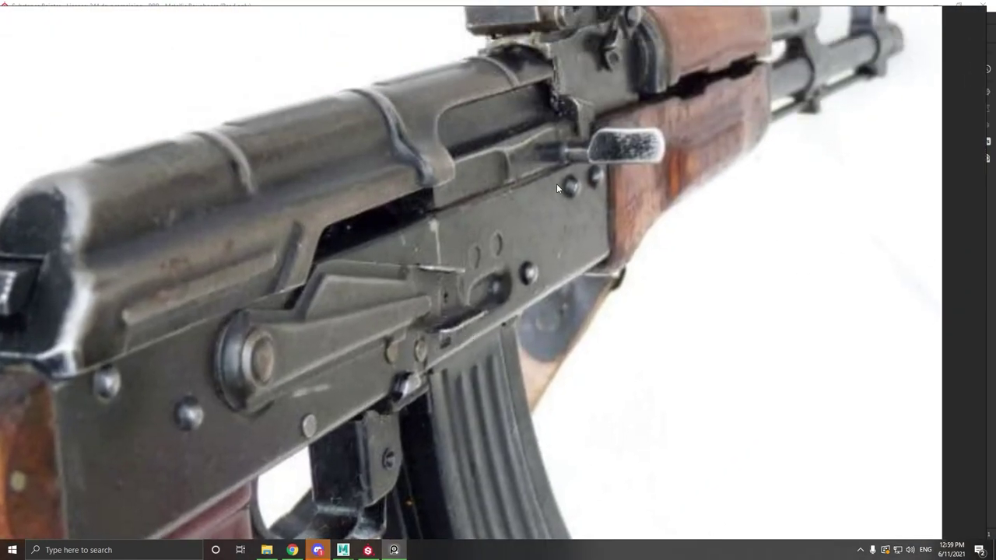
middle_click_drag(624, 127, 552, 226)
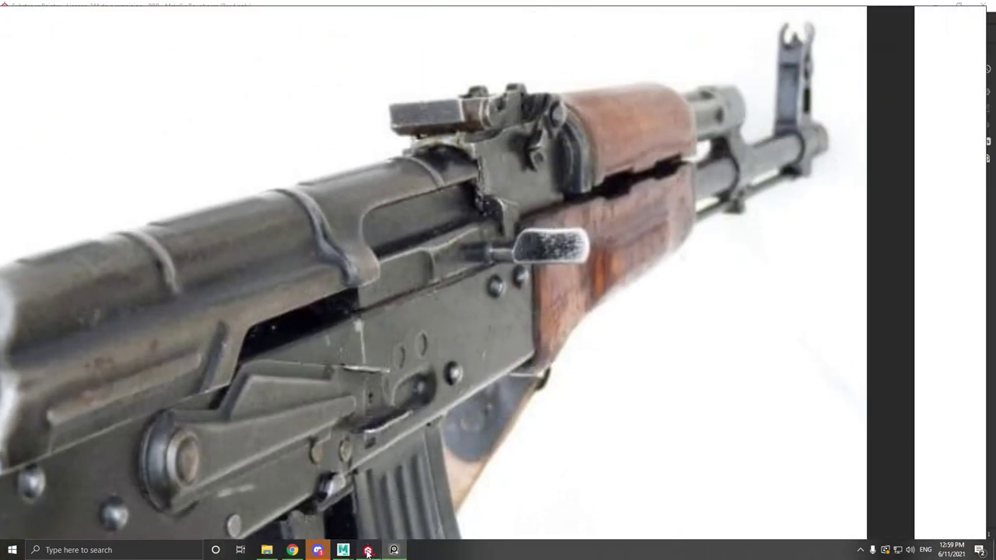
left_click(368, 550)
Paint scratch wear along the raised cross rib of the receiver cover, from its side over the top, at brush size 0.74.
scroll(493, 98, "up", 5)
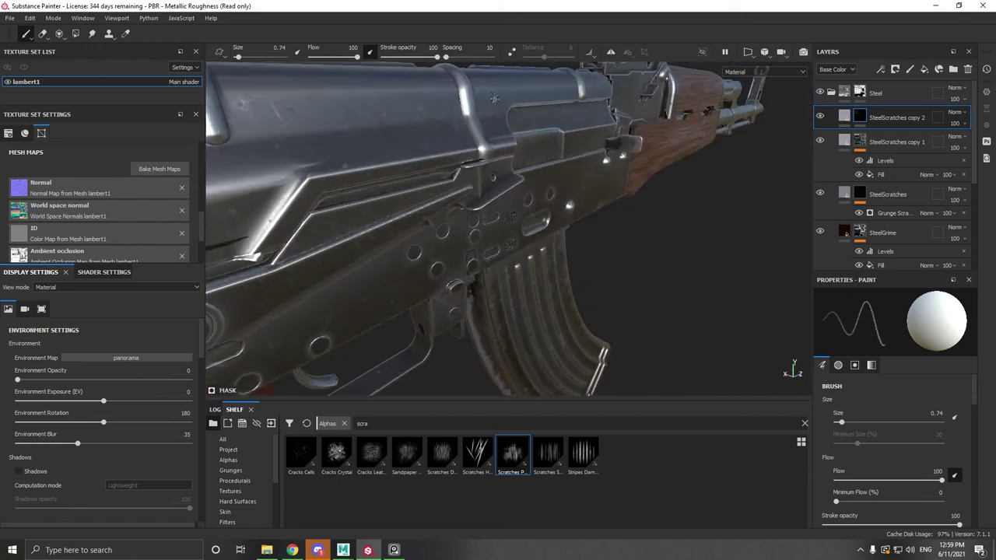
middle_click_drag(494, 99, 494, 223, "alt")
scroll(493, 223, "up", 4)
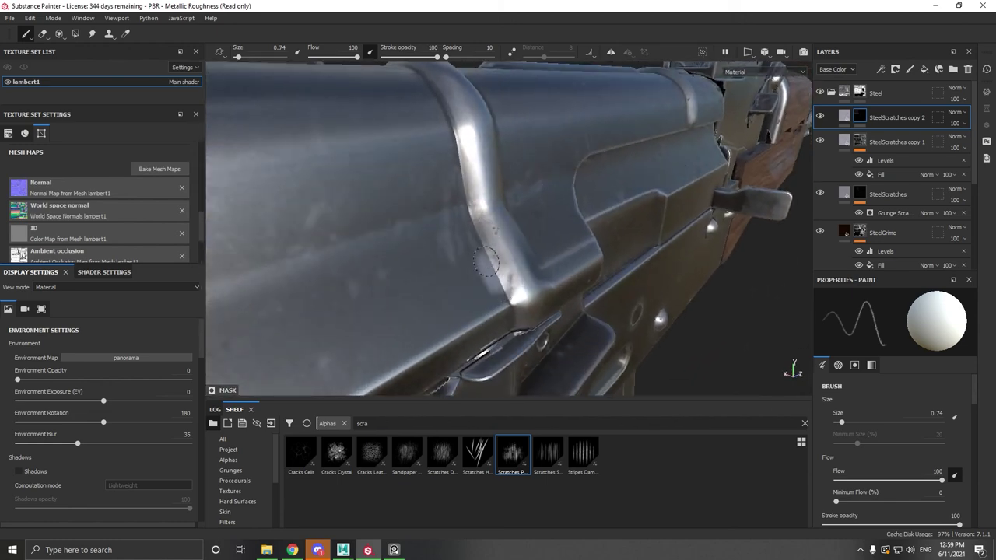
scroll(486, 287, "down", 1)
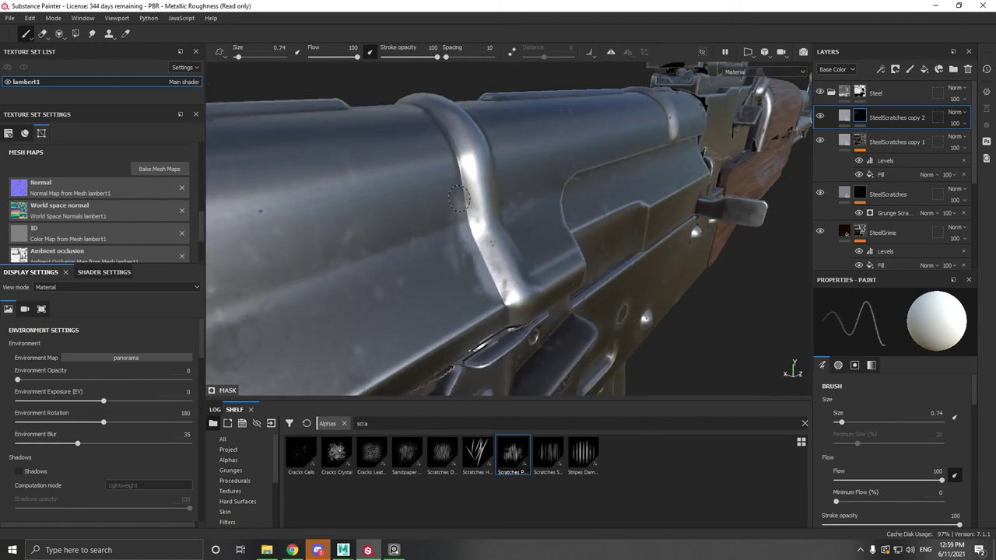
left_click_drag(478, 241, 547, 270, "alt")
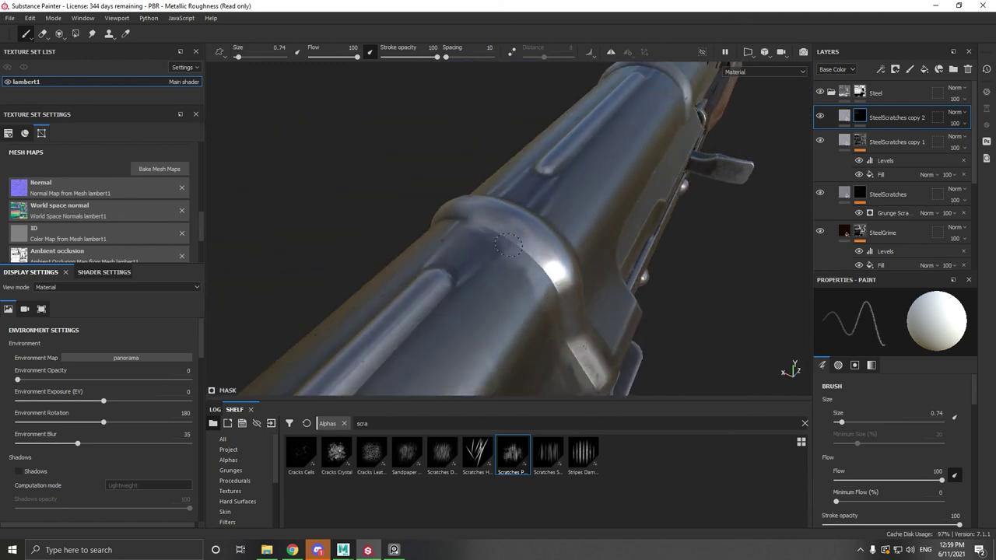
Check the rib wear against the reference photo and review the whole rifle from the side.
left_click(395, 549)
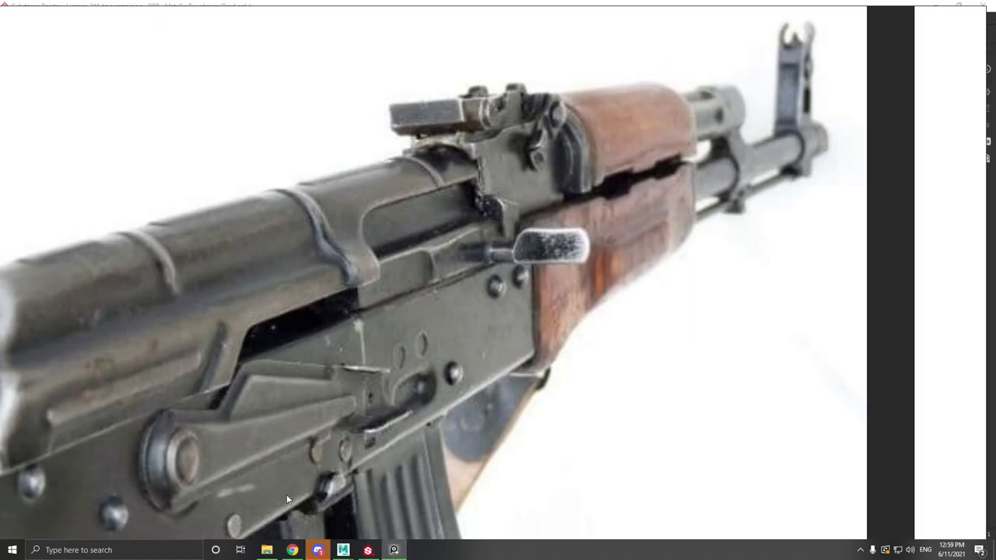
left_click(368, 550)
left_click_drag(456, 240, 367, 194, "alt")
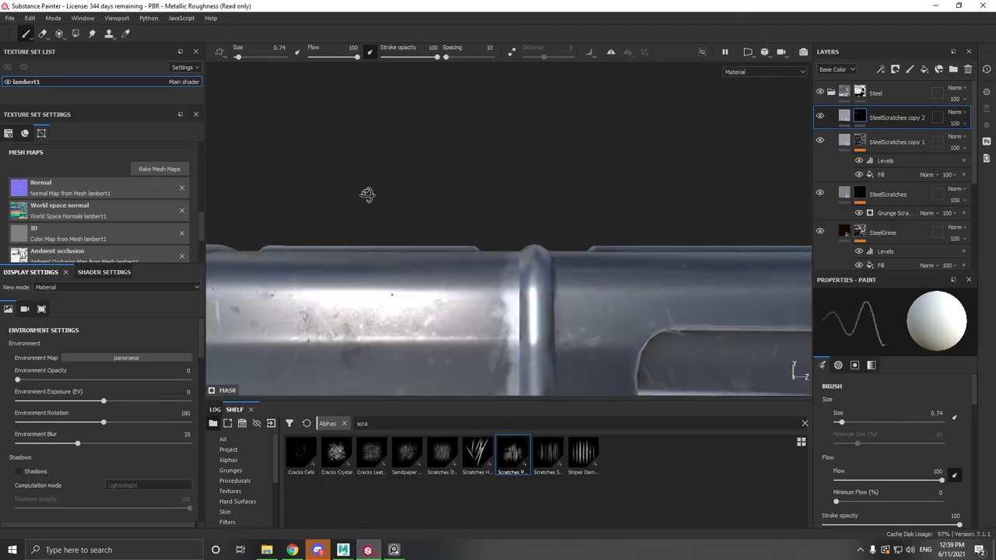
right_click_drag(366, 193, 207, 368, "alt")
middle_click_drag(207, 369, 196, 243, "alt")
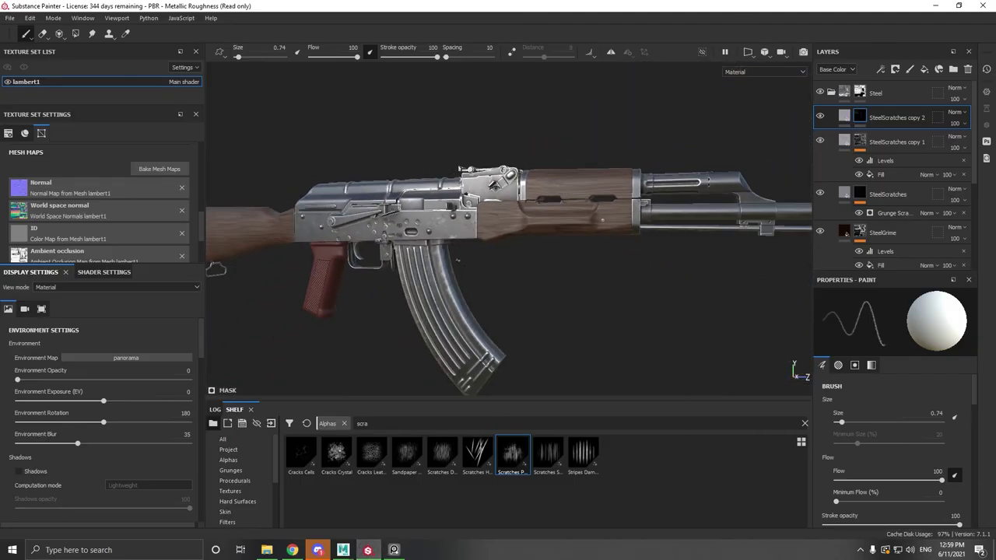
mouse_move(592, 242)
left_mouse_down("alt")
mouse_move(480, 278)
mouse_move(596, 236)
left_mouse_up("alt")
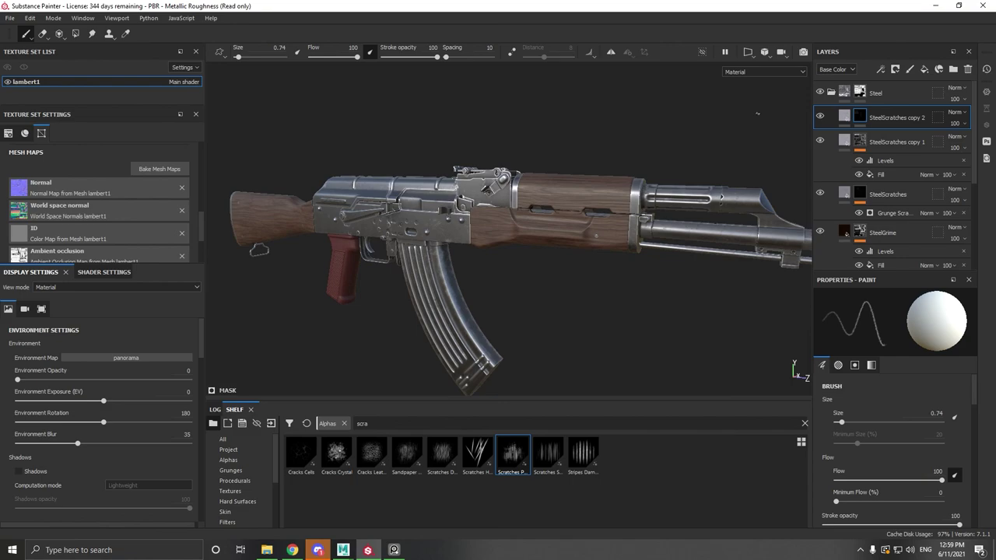
Toggle the Steel folder's visibility off and on to compare the result, and collapse the folder.
left_click(821, 93)
left_click(820, 93)
left_click(831, 92)
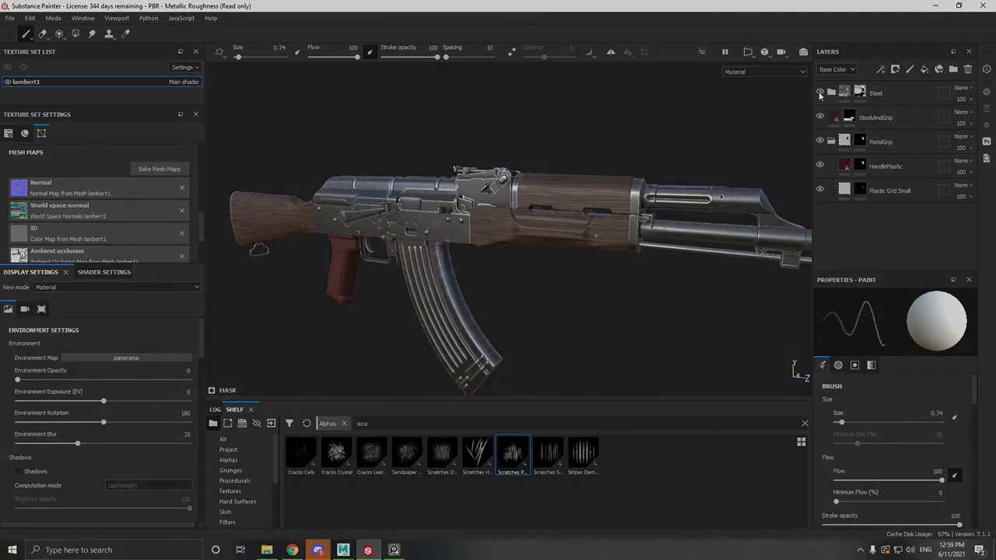